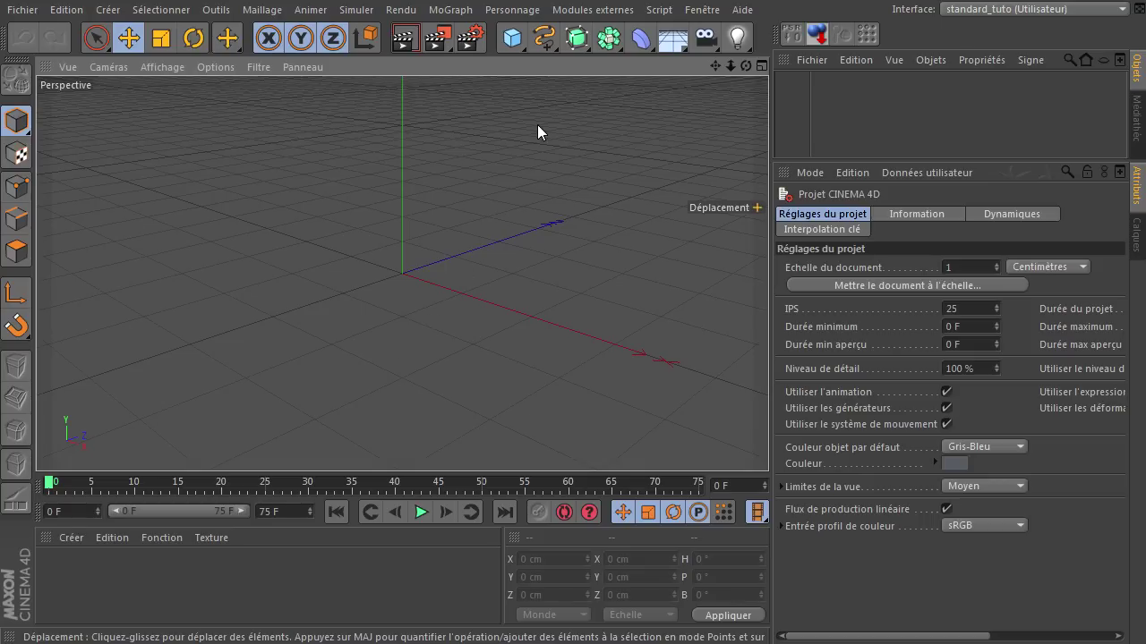
# Add a cube sized 20 cm on each axis with 3 segments along X, Y and Z
pyautogui.click(510, 41)
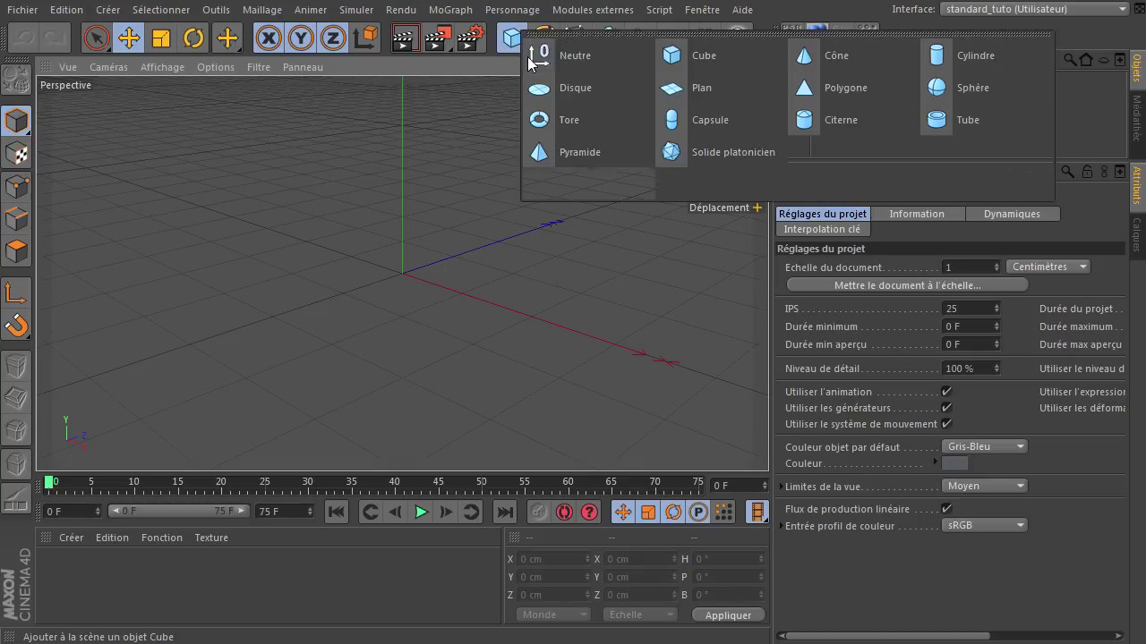
pyautogui.click(692, 60)
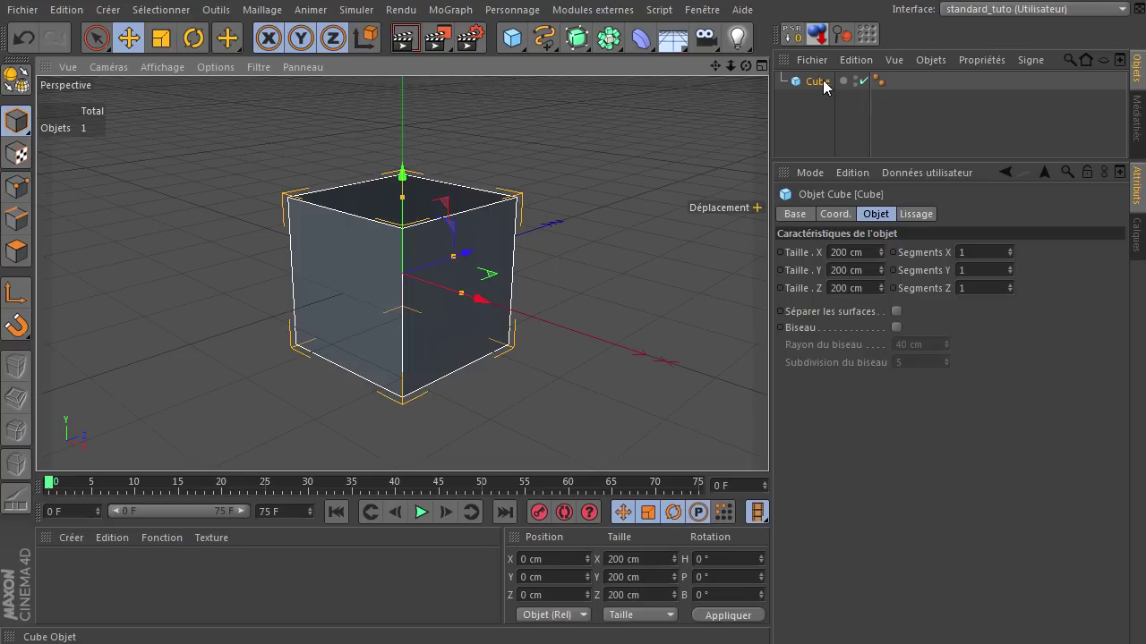
pyautogui.write('20')
pyautogui.click(858, 268)
pyautogui.write('20')
pyautogui.click(857, 286)
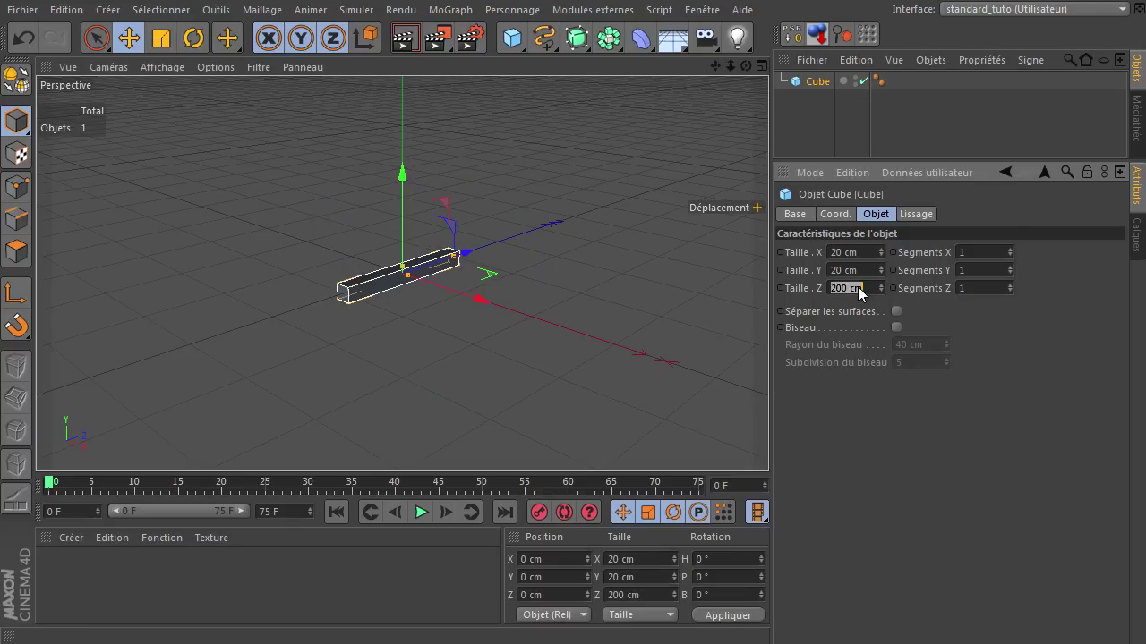
pyautogui.click(977, 249)
pyautogui.write('3')
pyautogui.click(978, 270)
pyautogui.write('3')
pyautogui.press('Return')
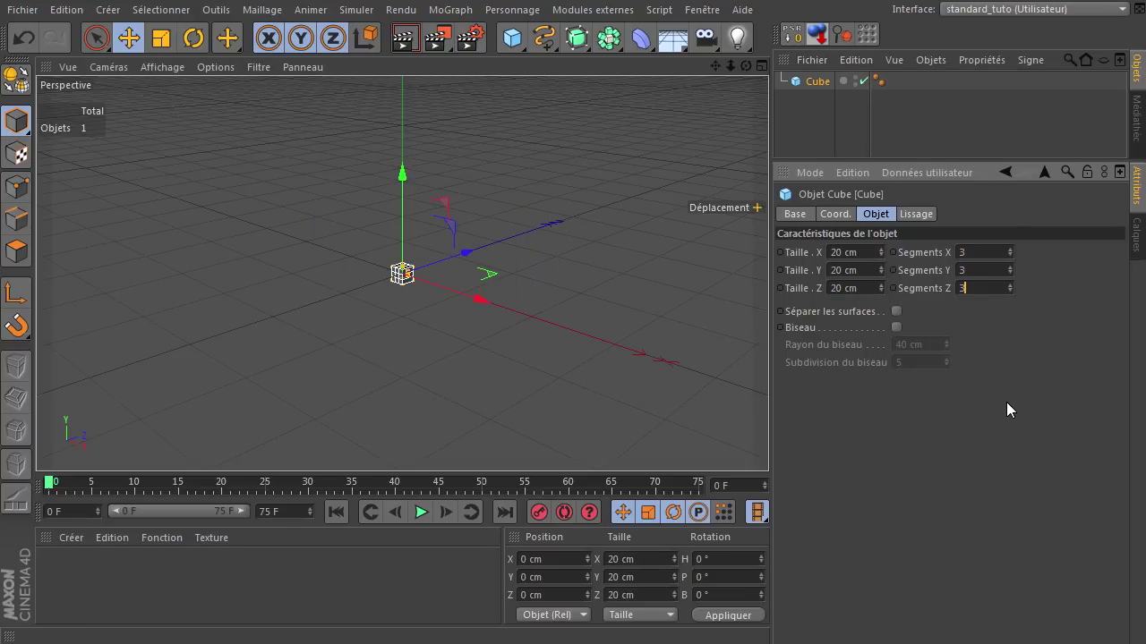
# Create a new material Mat with a blue colour (44, 148, 208)
pyautogui.doubleClick(197, 594)
pyautogui.doubleClick(56, 580)
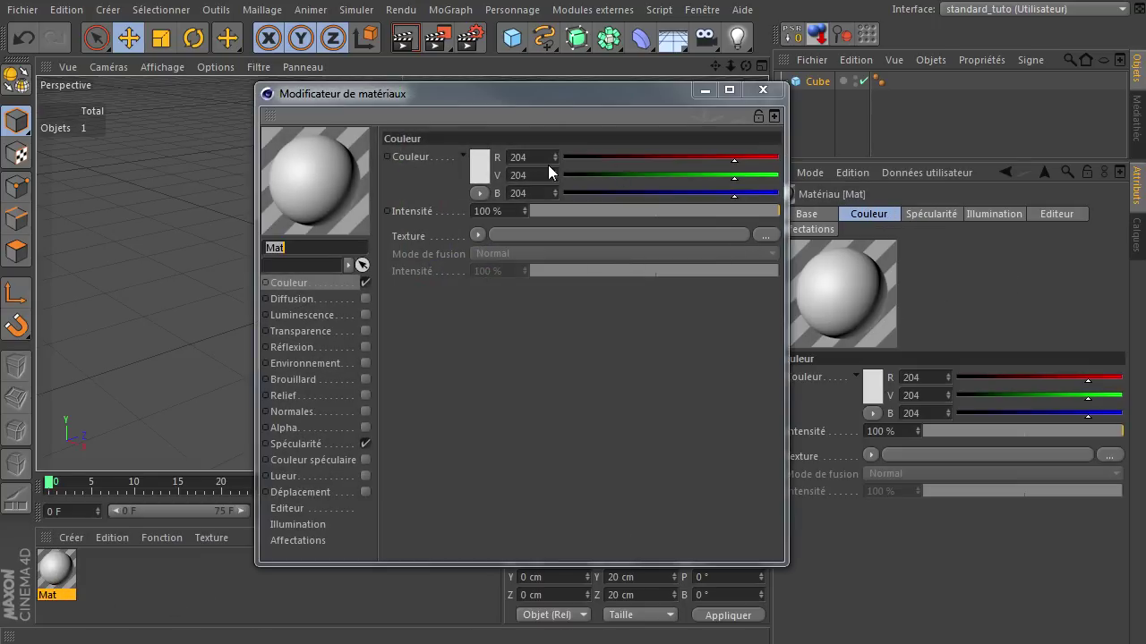
pyautogui.click(472, 156)
pyautogui.moveTo(516, 87); pyautogui.dragTo(522, 85)
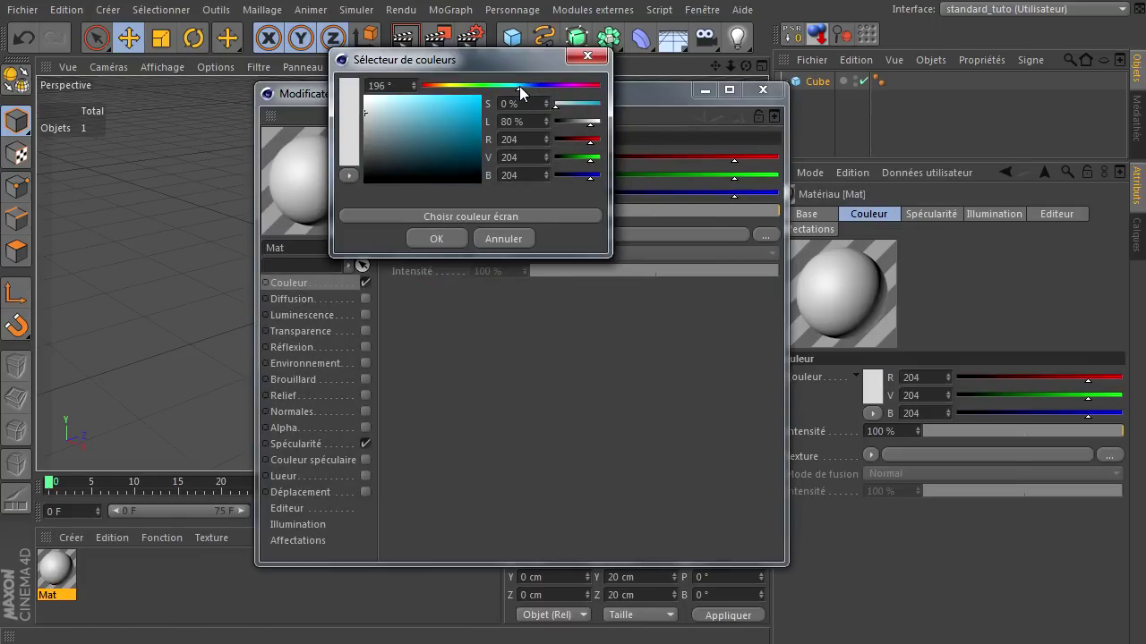
pyautogui.click(455, 112)
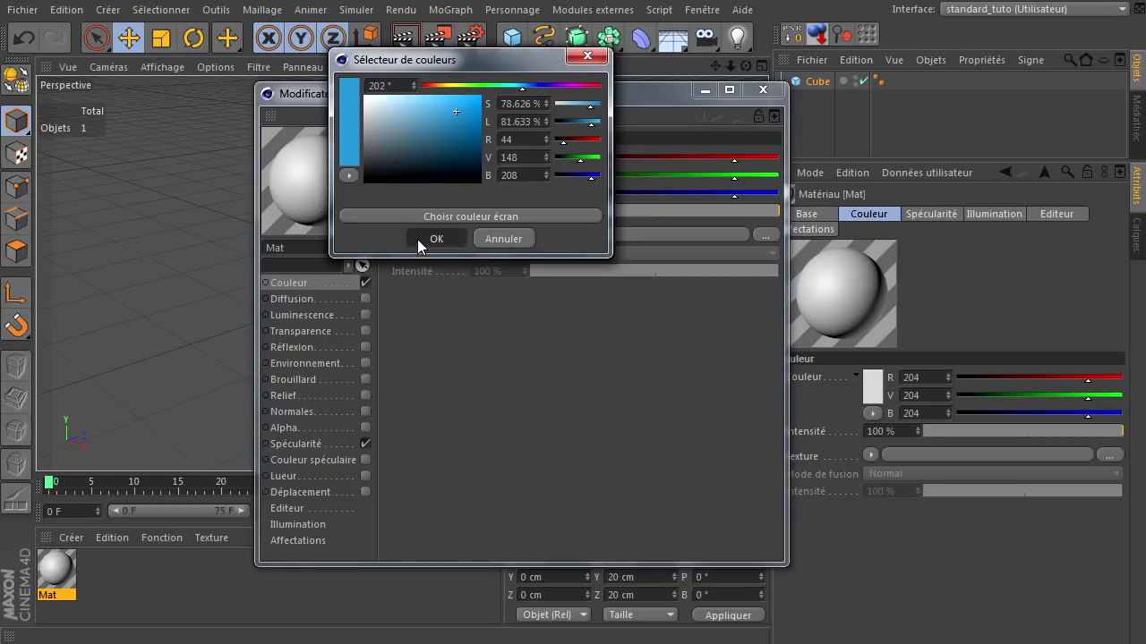
pyautogui.click(419, 239)
# Turn off Mat's Spécularité and apply the material to the cube
pyautogui.click(365, 444)
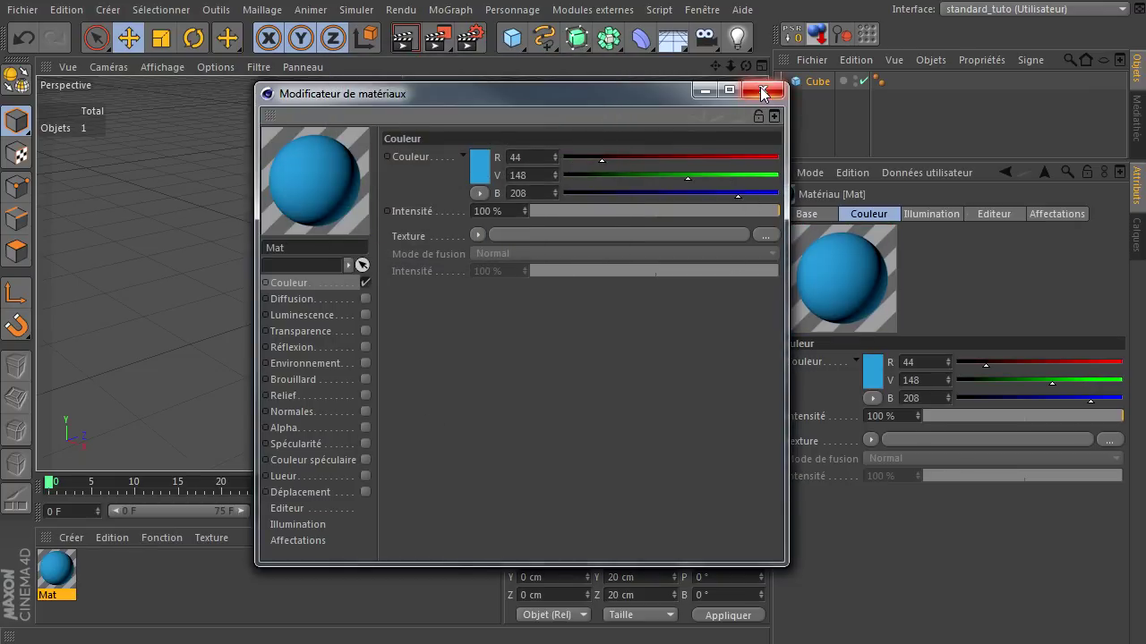
pyautogui.click(762, 90)
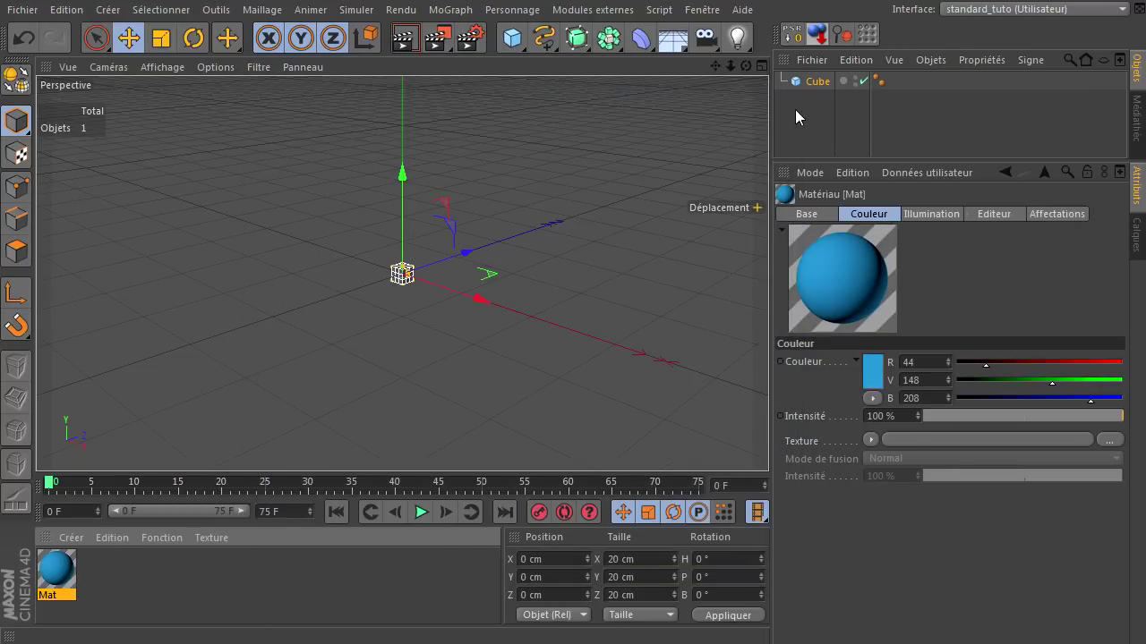
pyautogui.moveTo(820, 84); pyautogui.dragTo(820, 83)
# Add a MoGraph Cloneur and parent the cube under it
pyautogui.click(451, 10)
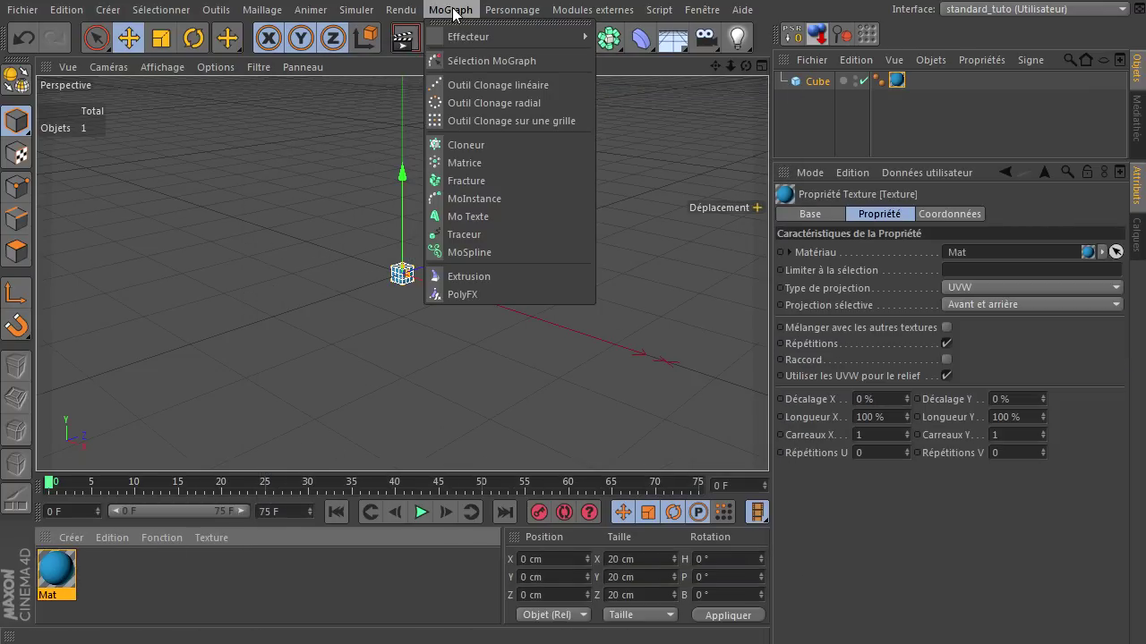
pyautogui.click(484, 142)
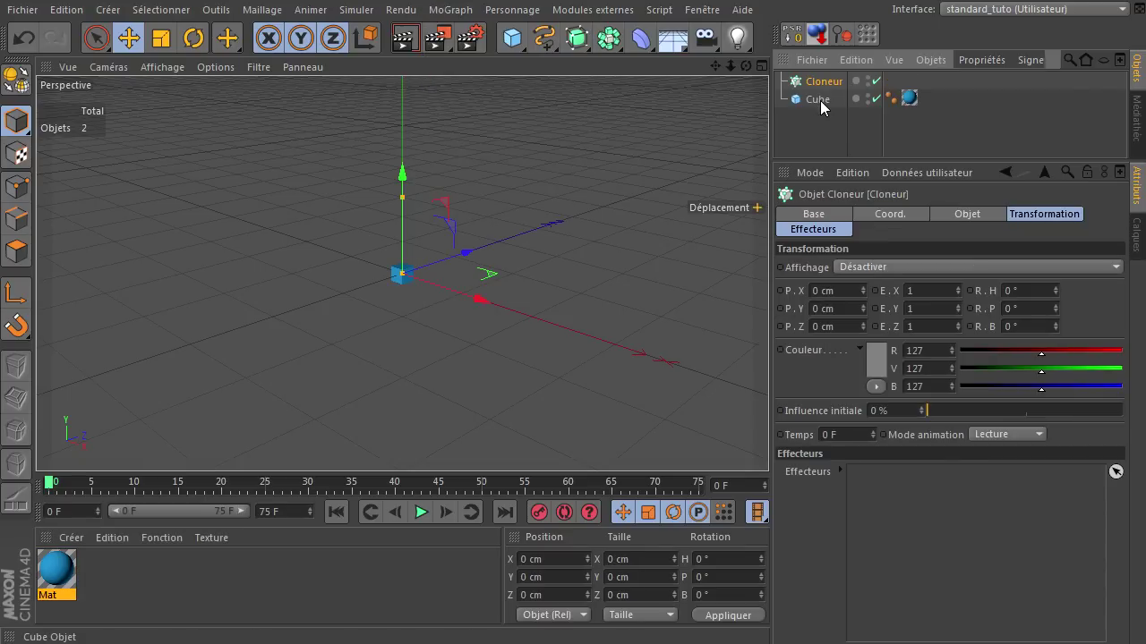
pyautogui.moveTo(818, 99); pyautogui.dragTo(823, 81)
pyautogui.click(823, 82)
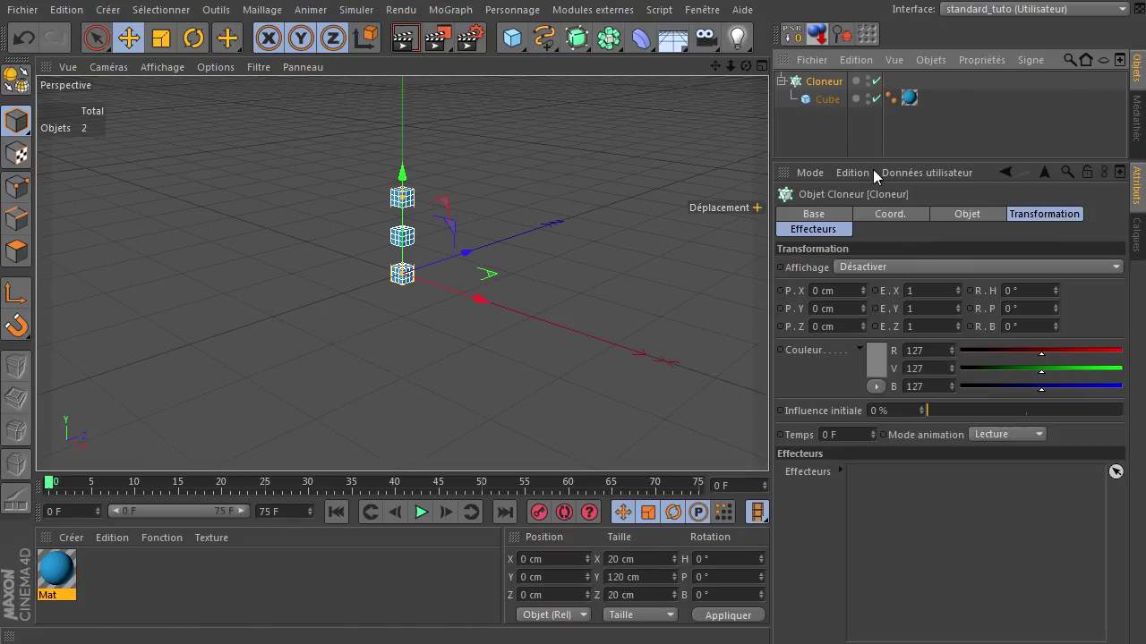
pyautogui.click(945, 213)
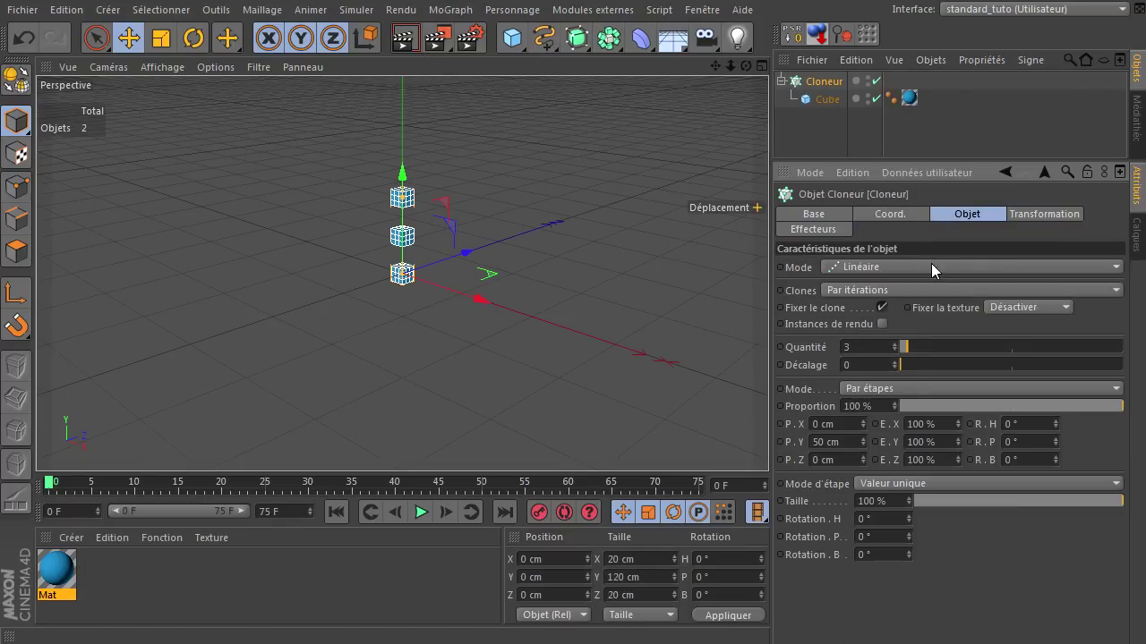
# Set the Cloneur to Répartition sur une grille with quantity 6, 1, 6
pyautogui.click(937, 268)
pyautogui.click(938, 338)
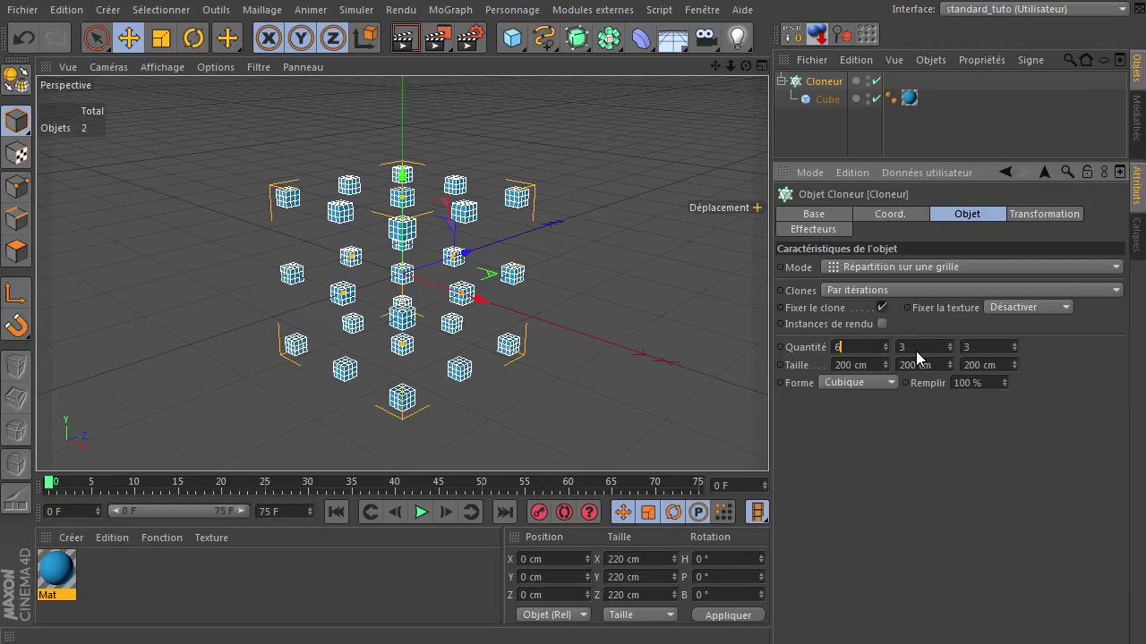
pyautogui.press('Tab')
pyautogui.write('1')
pyautogui.press('Tab')
pyautogui.write('6')
pyautogui.press('Return')
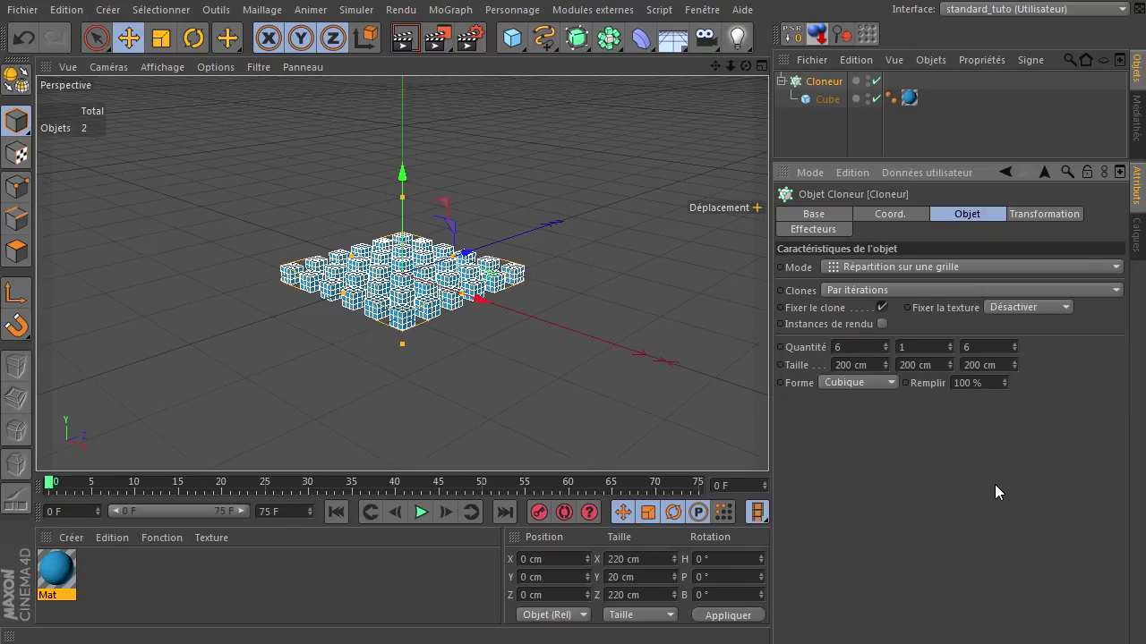
# Deselect the Cloneur, zoom in and switch the viewport to shading with lines
pyautogui.click(840, 134)
pyautogui.scroll(2, 377, 288)
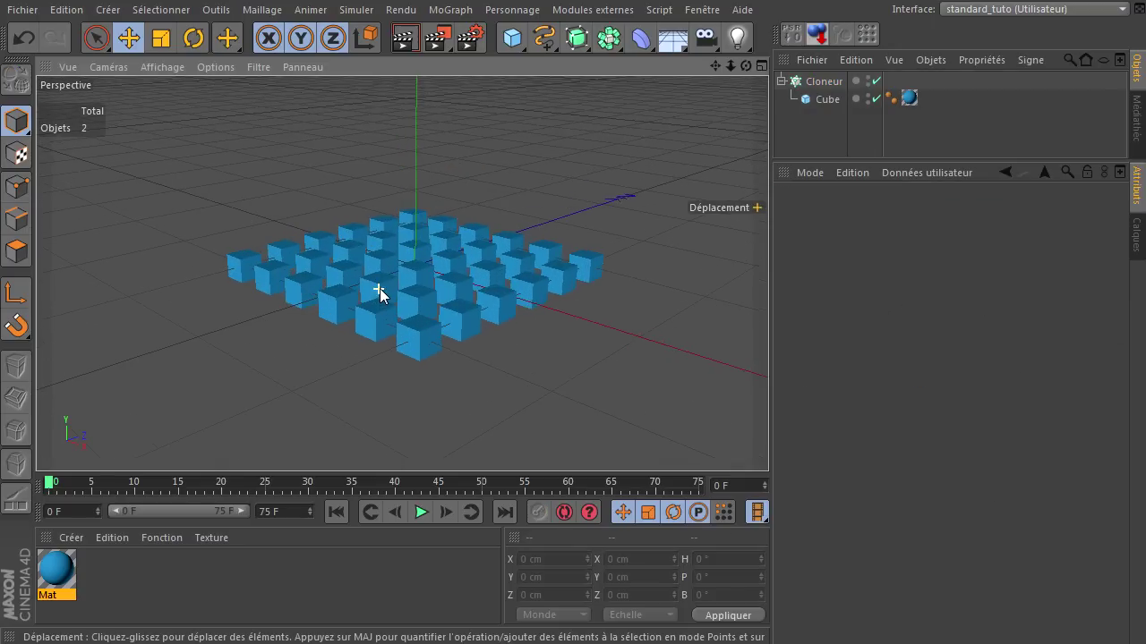
pyautogui.scroll(1, 378, 291)
pyautogui.click(169, 68)
pyautogui.click(178, 111)
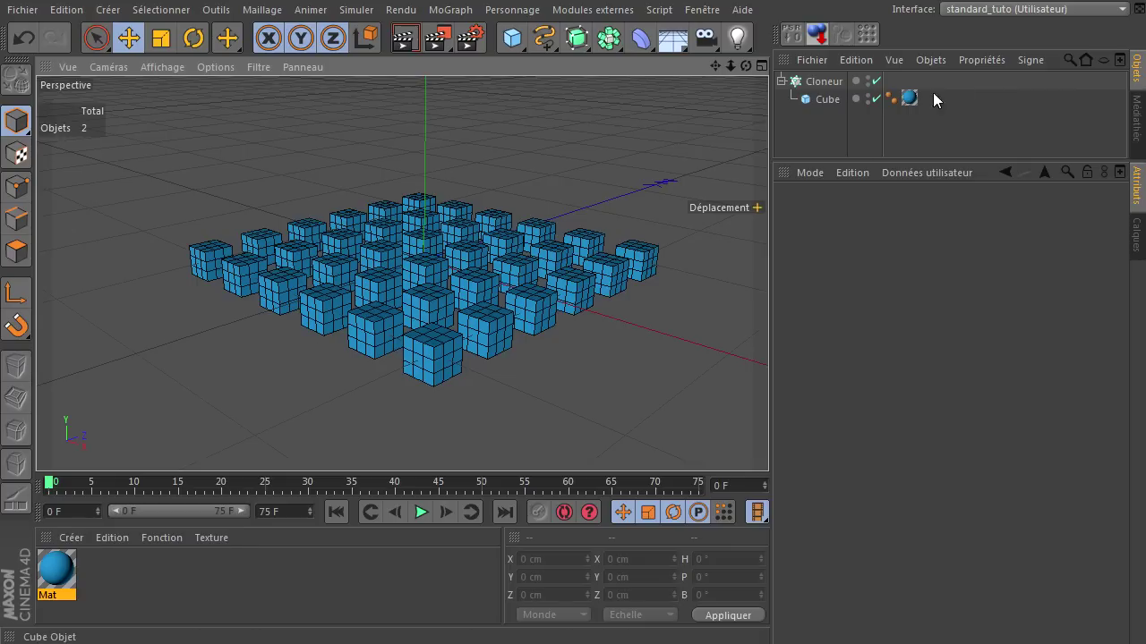
# Delete the cube's texture tag and the Mat material so the clones turn grey
pyautogui.click(910, 97)
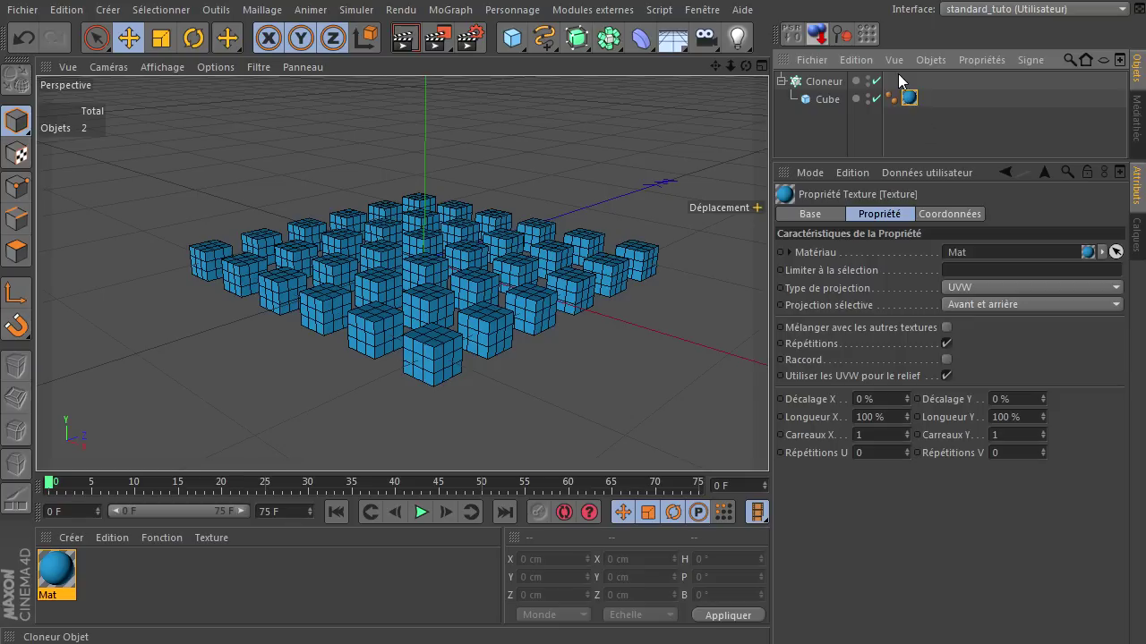
pyautogui.click(50, 577)
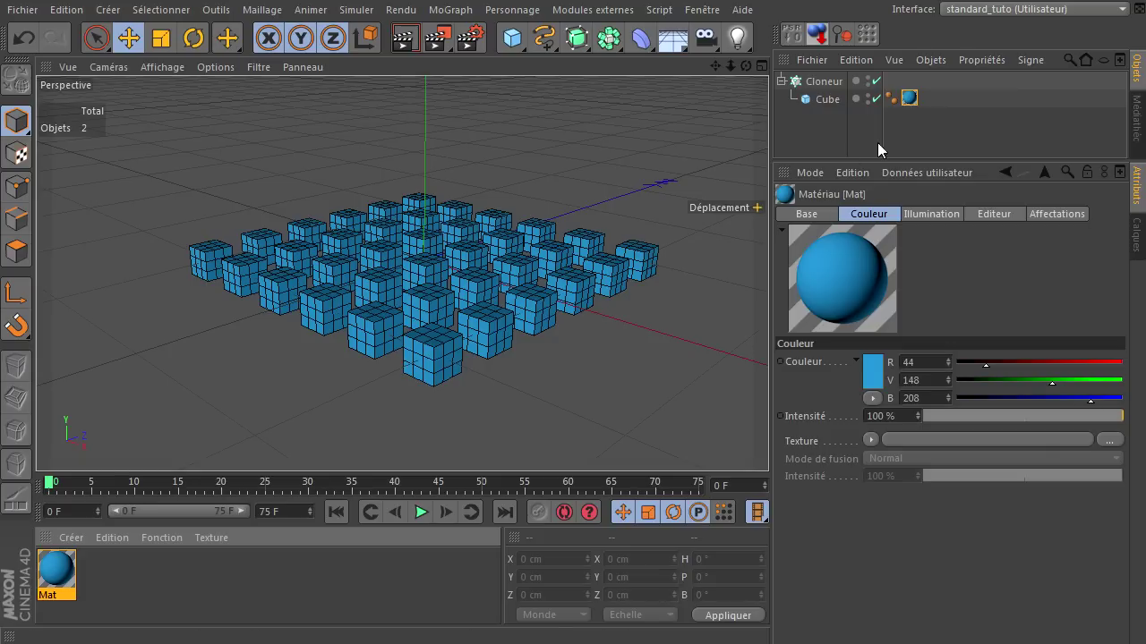
pyautogui.click(909, 98)
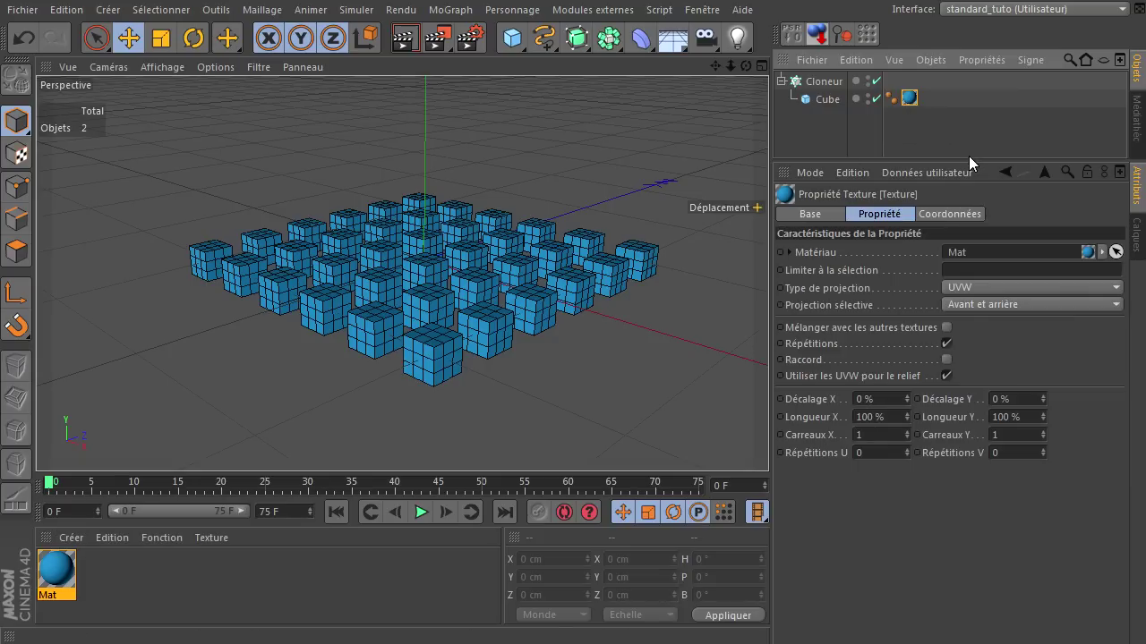
pyautogui.press('Delete')
pyautogui.click(58, 575)
pyautogui.press('Delete')
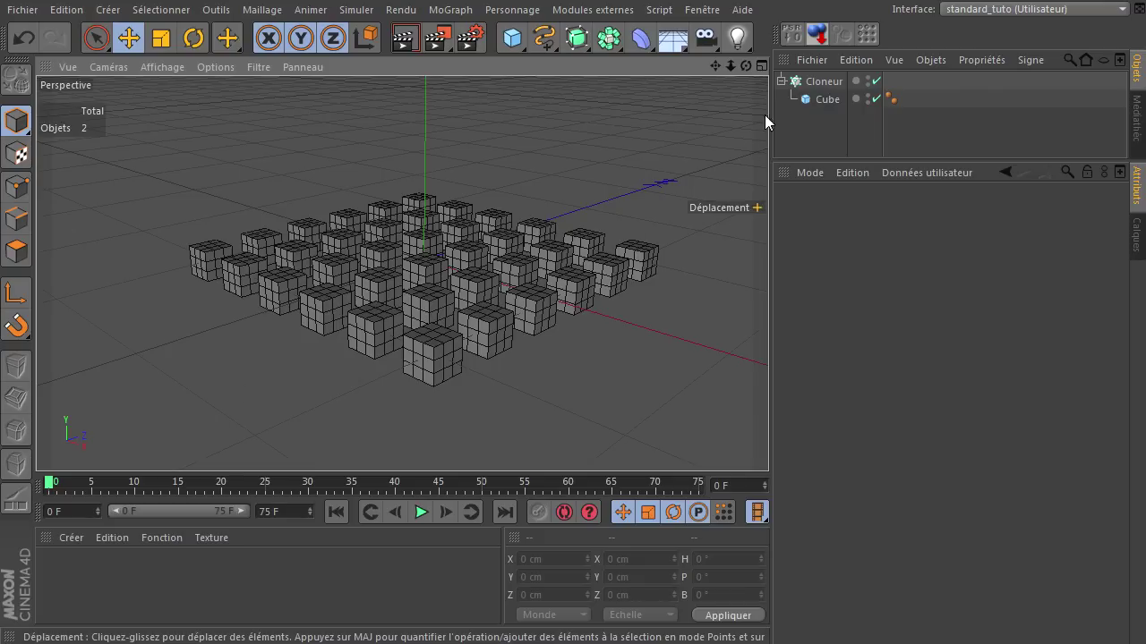
# Set the Cloneur's Transformation colour to blue (R 28, V 158, B 234)
pyautogui.click(801, 82)
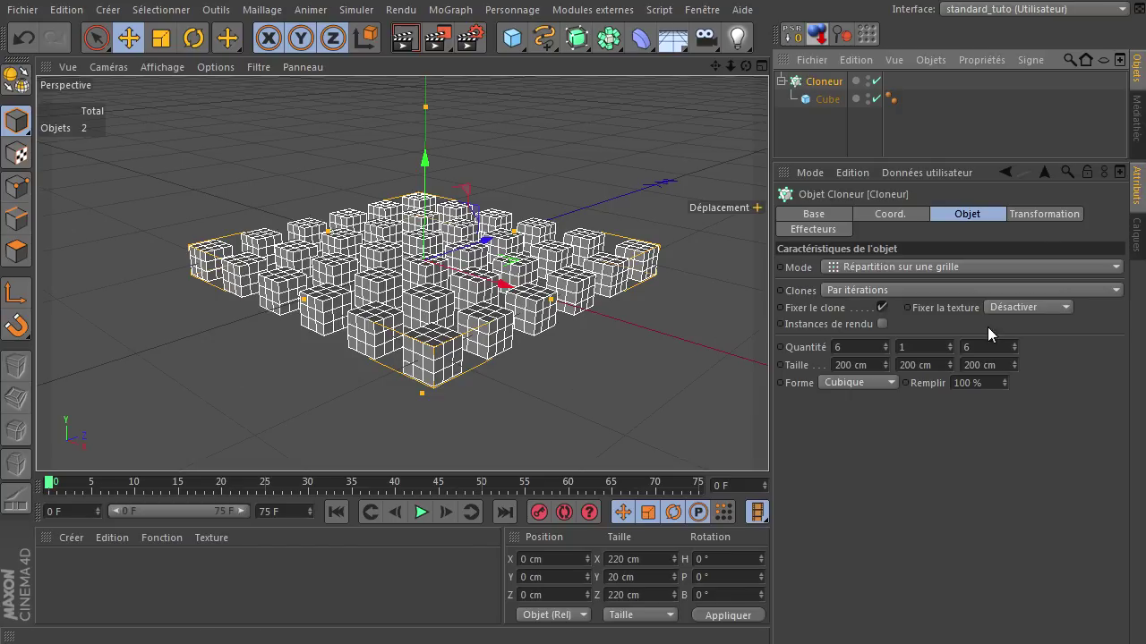
pyautogui.click(1026, 213)
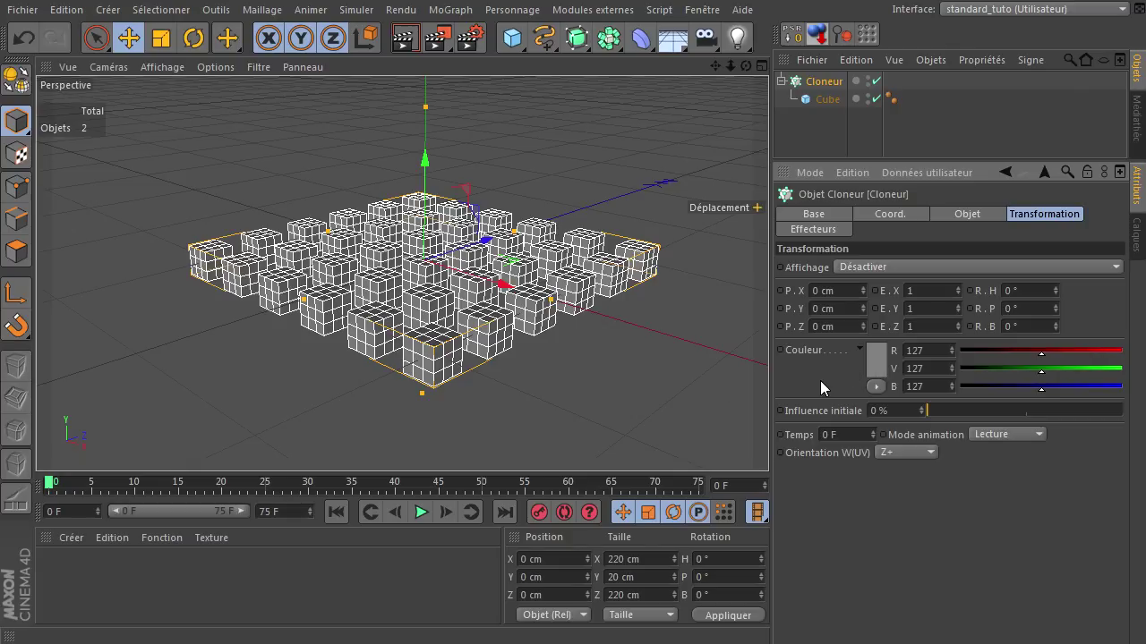
pyautogui.click(879, 363)
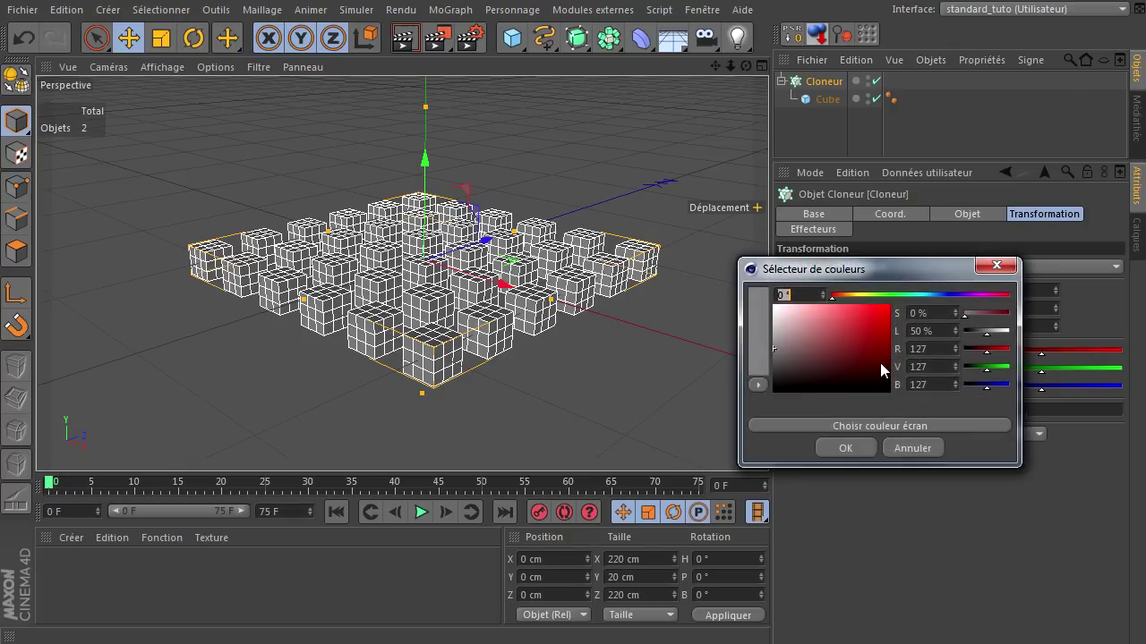
pyautogui.click(931, 295)
pyautogui.moveTo(868, 333); pyautogui.dragTo(876, 311)
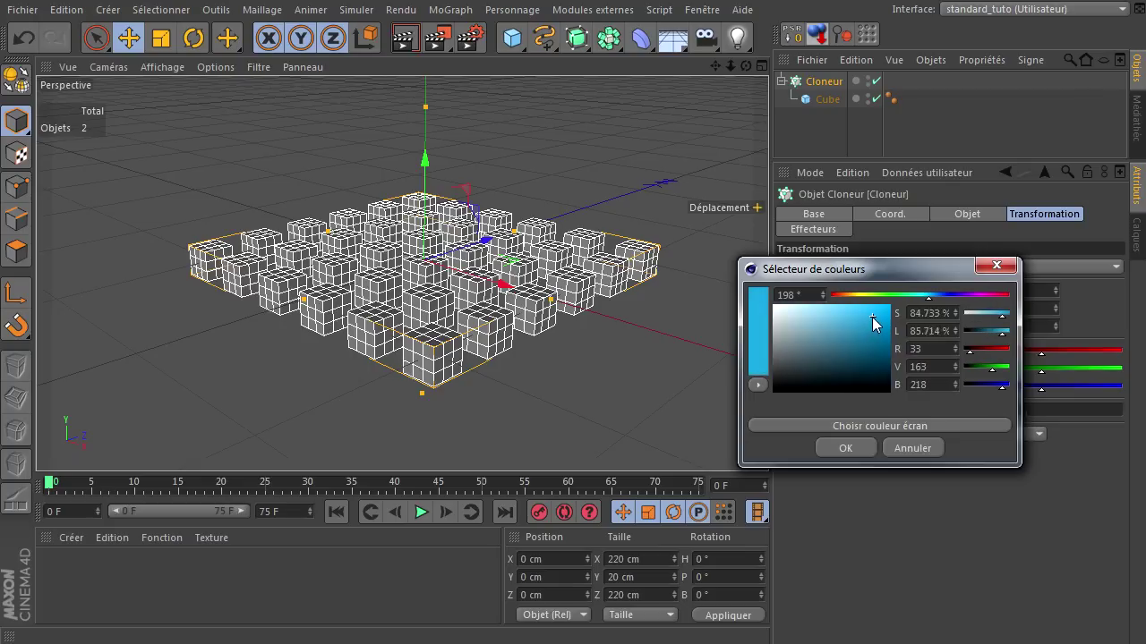
pyautogui.click(931, 296)
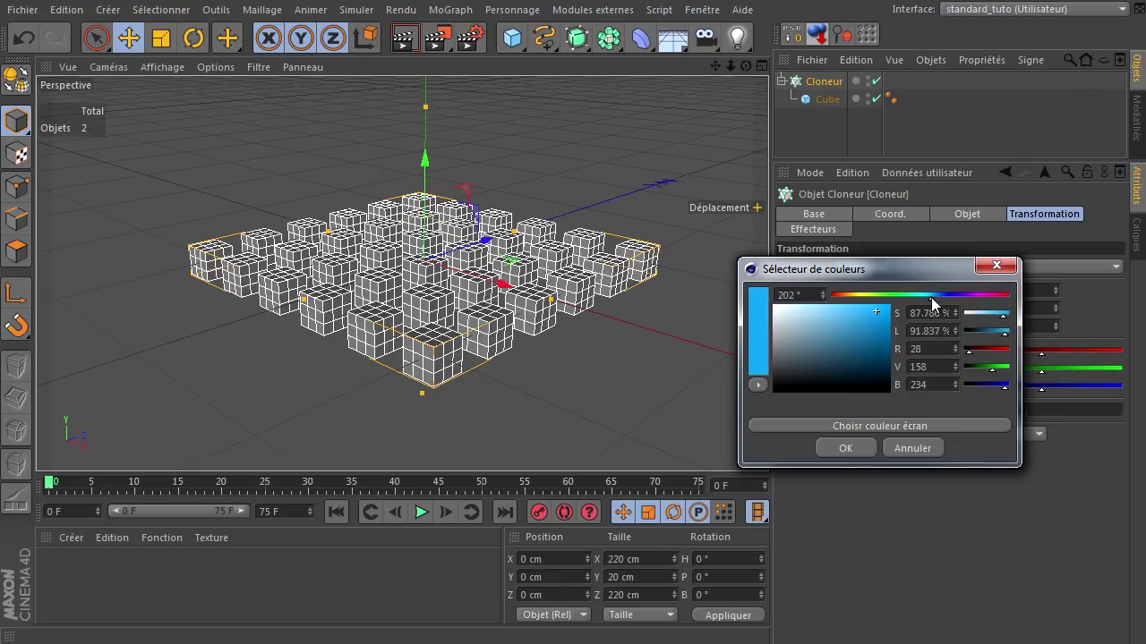
pyautogui.click(841, 456)
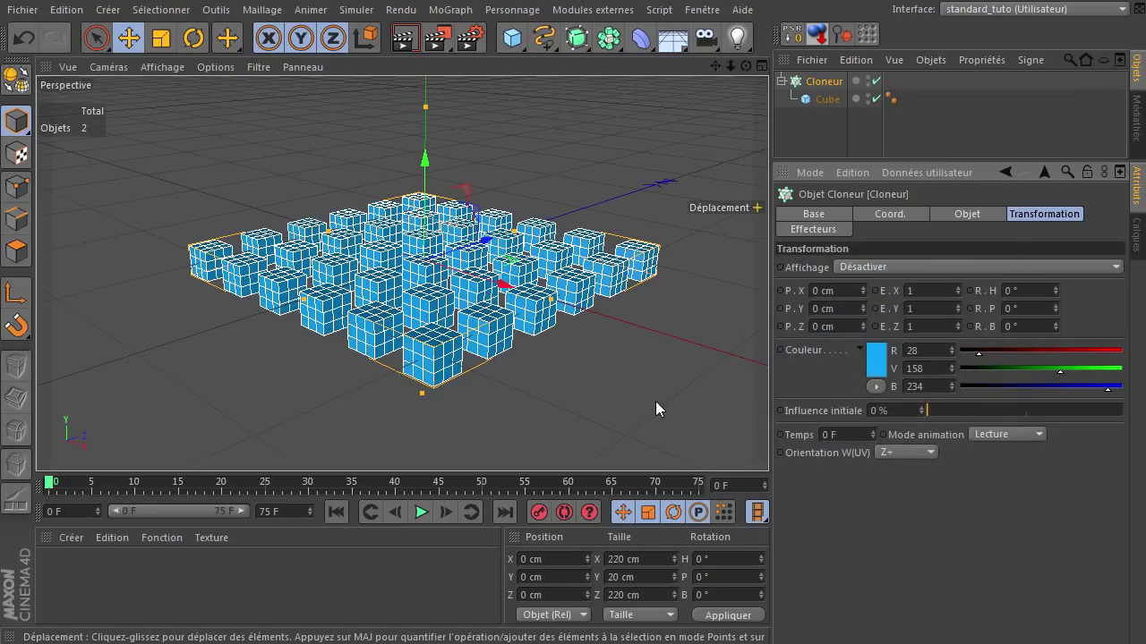
pyautogui.click(654, 390)
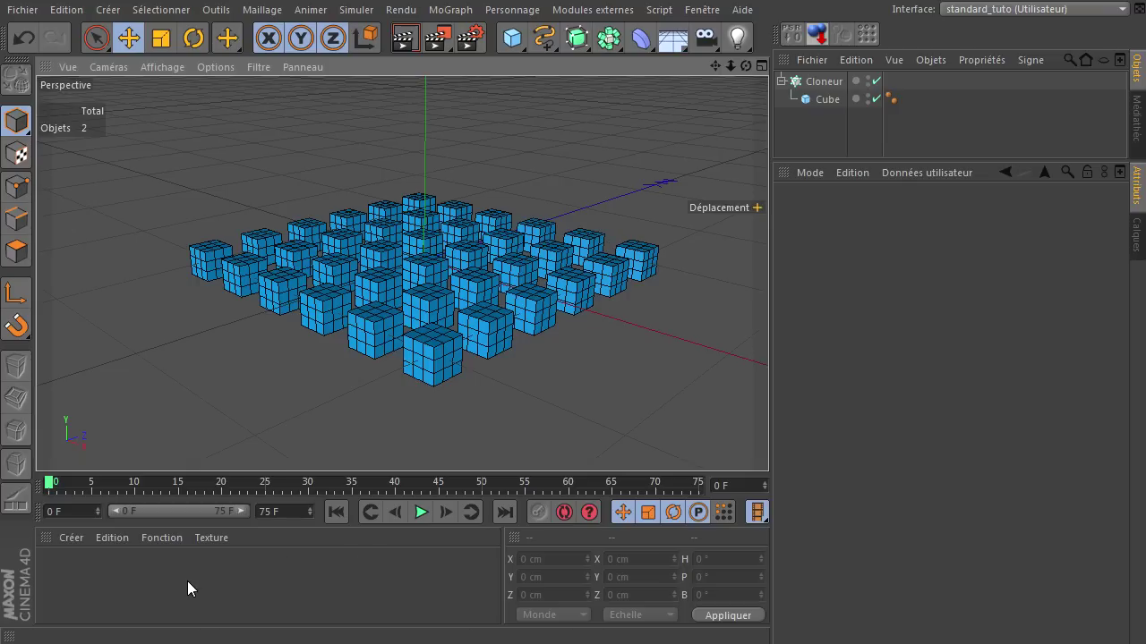
# Apply a new Mat material to the Cloneur with a MoGraph Matière Couleur colour texture
pyautogui.doubleClick(126, 575)
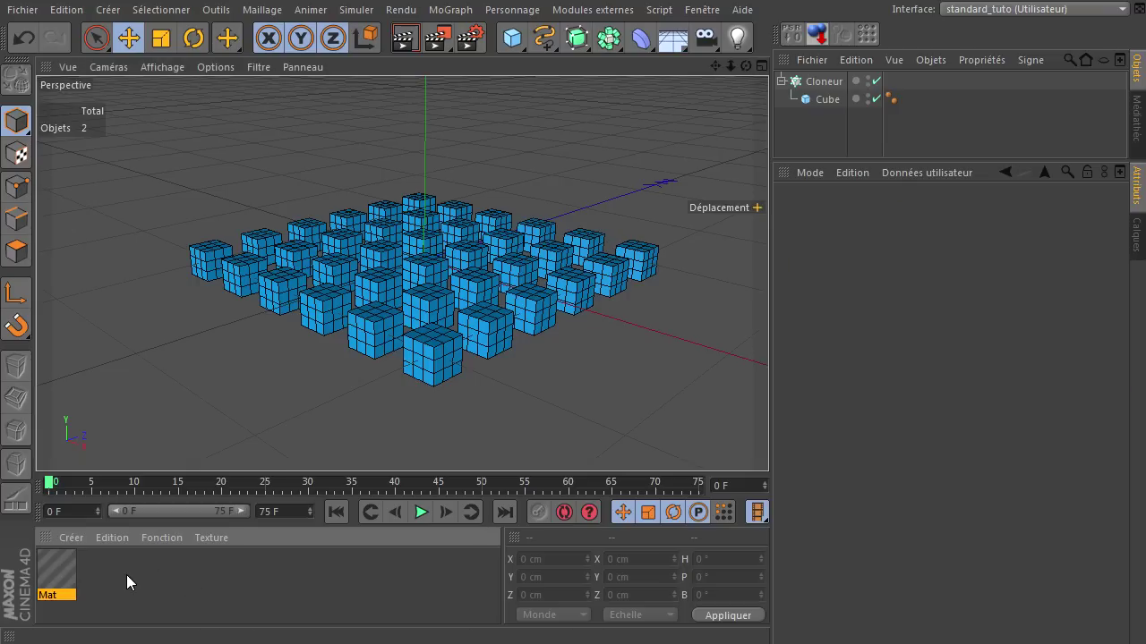
pyautogui.moveTo(873, 96); pyautogui.dragTo(860, 83)
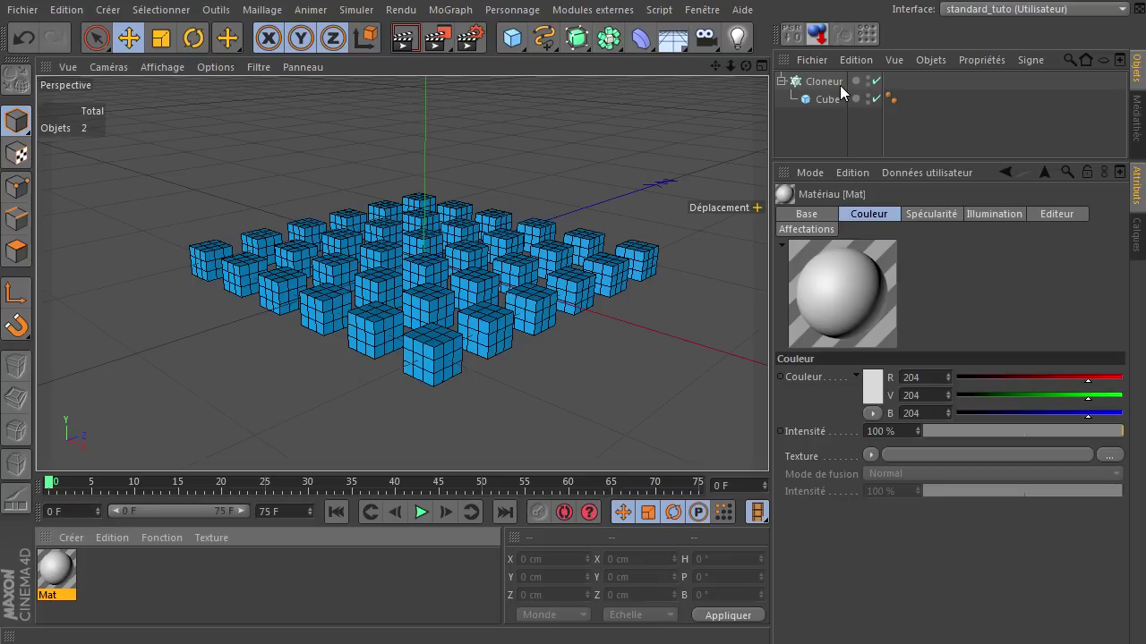
pyautogui.click(47, 570)
pyautogui.doubleClick(47, 570)
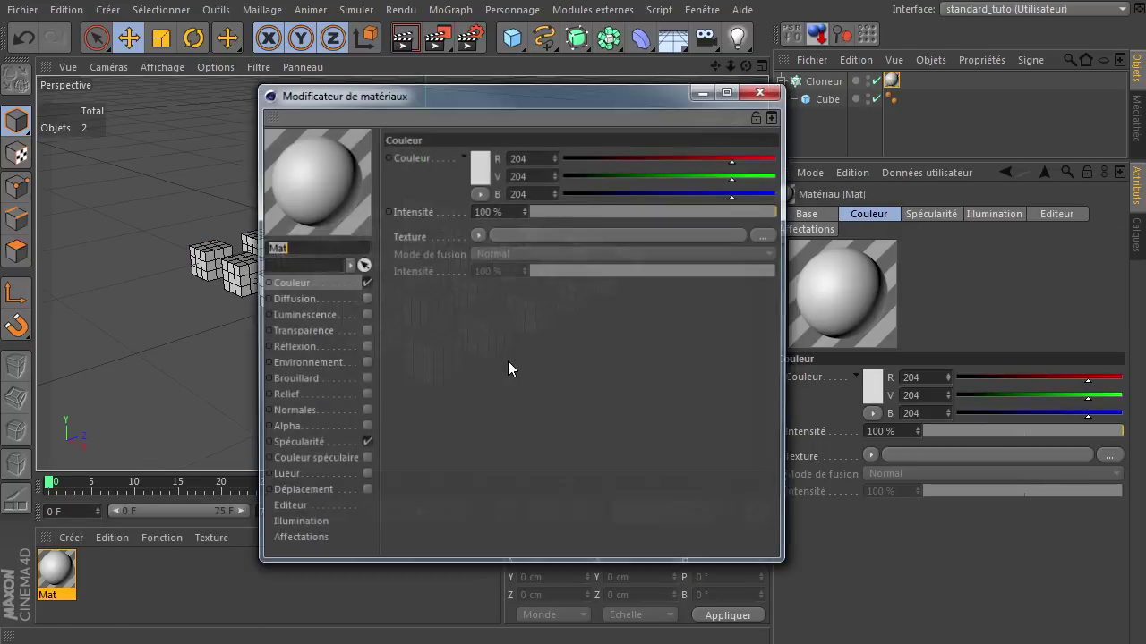
pyautogui.click(478, 234)
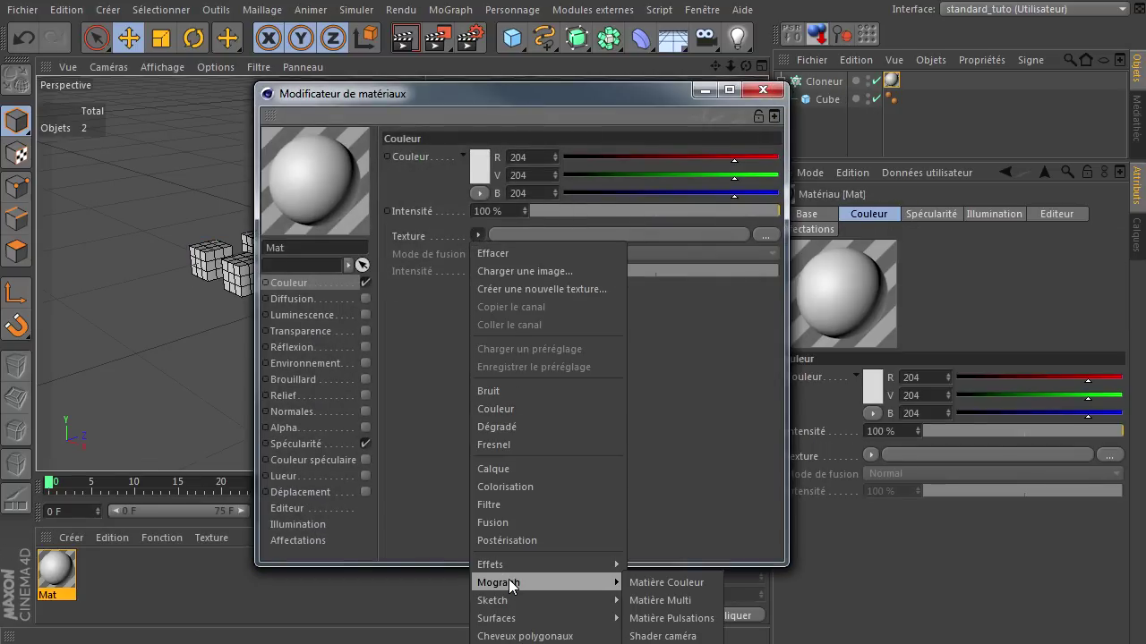
pyautogui.click(696, 579)
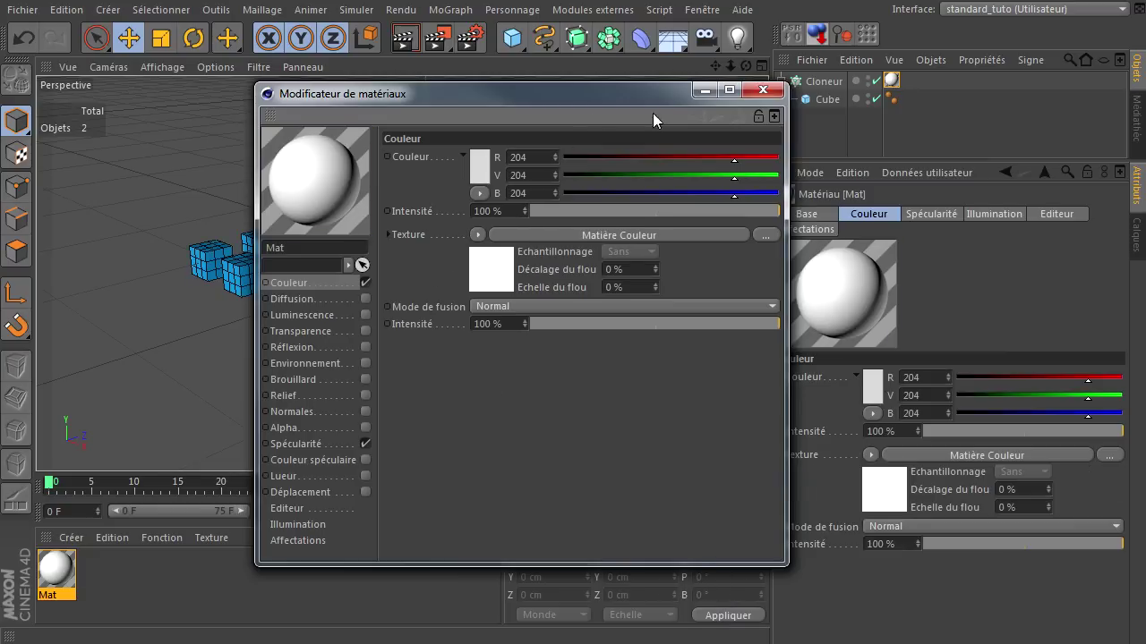
pyautogui.click(748, 92)
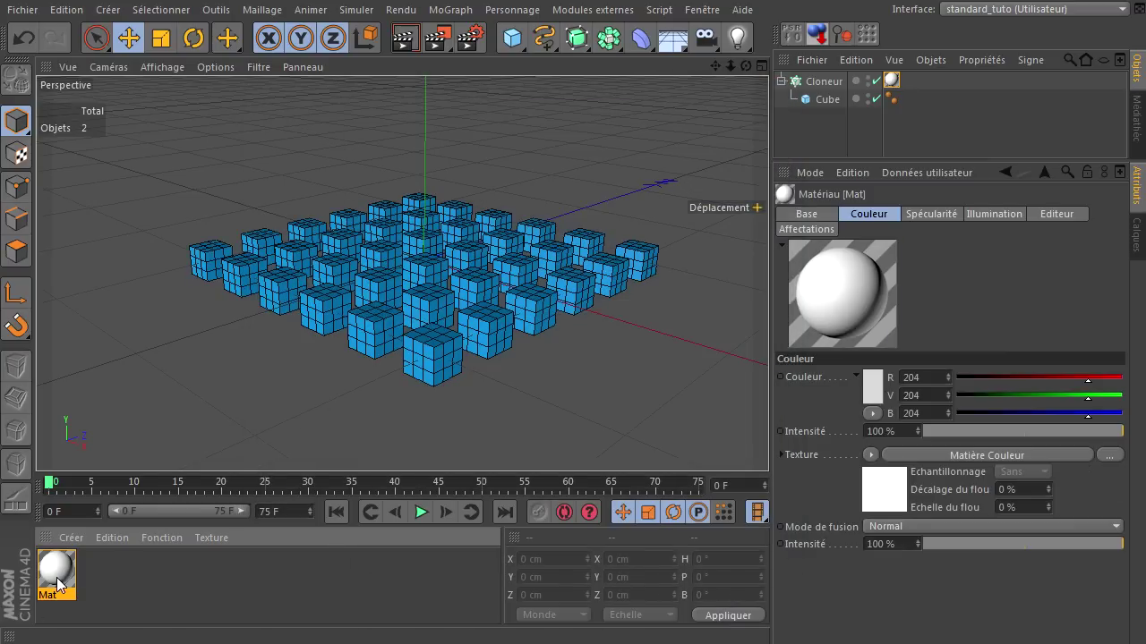
pyautogui.click(826, 82)
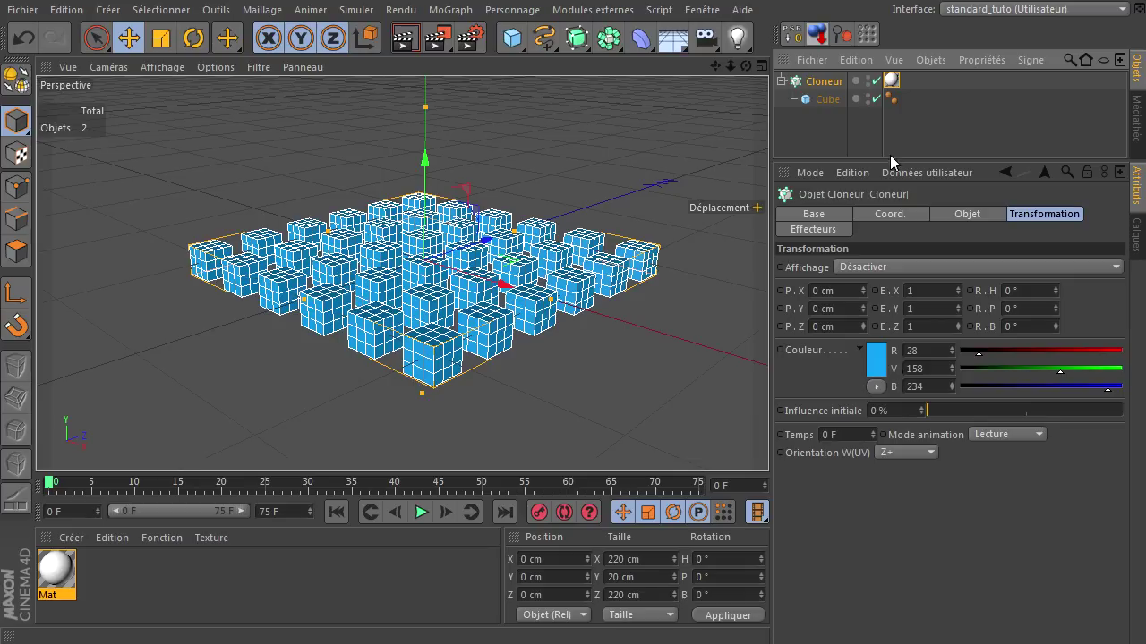
# Delete the Cloneur's material tag and the Mat material
pyautogui.click(891, 82)
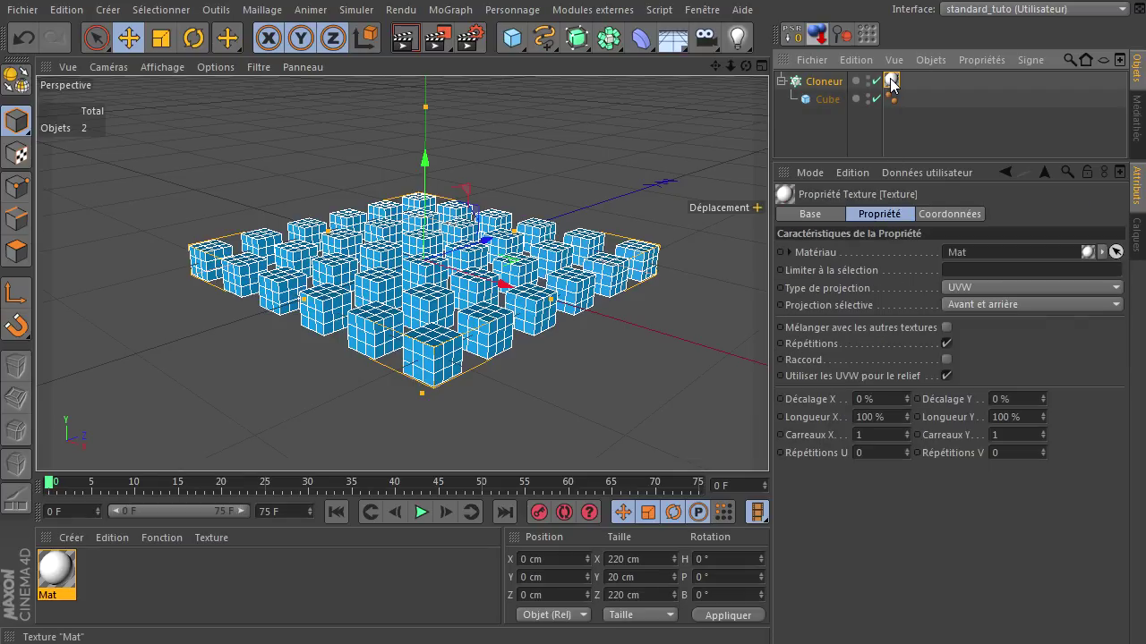
pyautogui.press('Delete')
pyautogui.click(51, 571)
pyautogui.press('Delete')
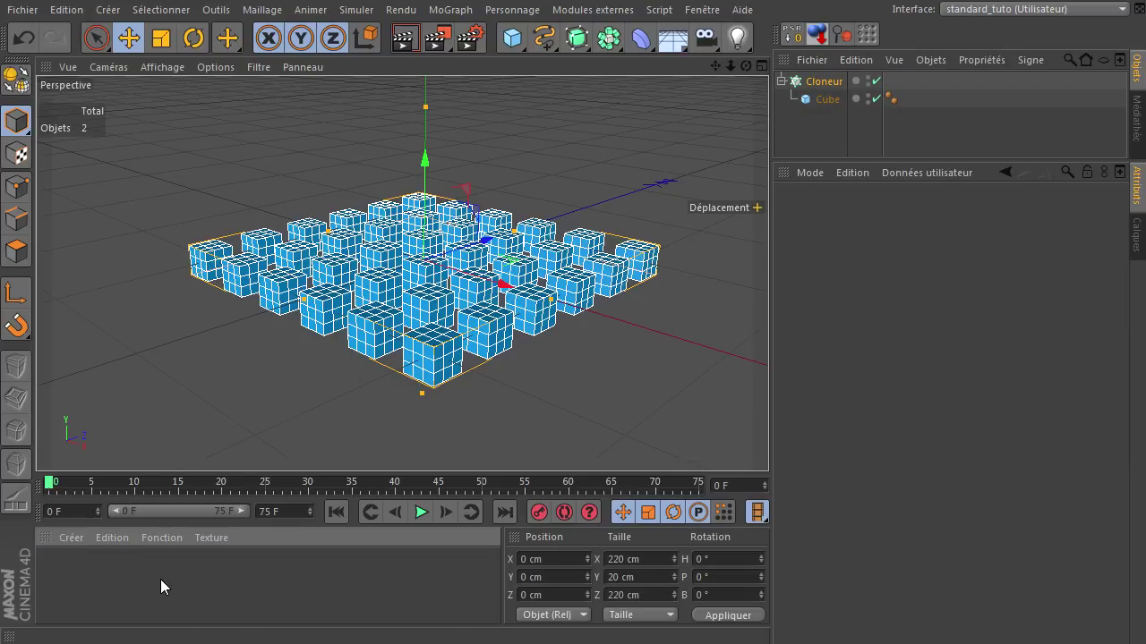
pyautogui.click(804, 143)
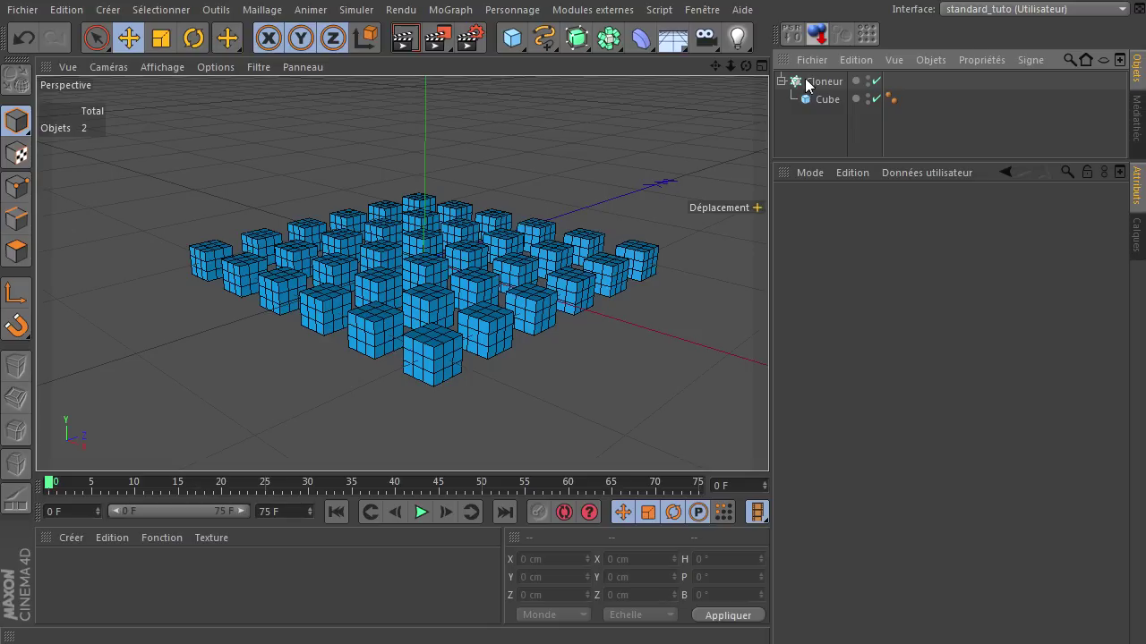
# Render the viewport to check the blue clones, then select the Cloneur
pyautogui.click(404, 39)
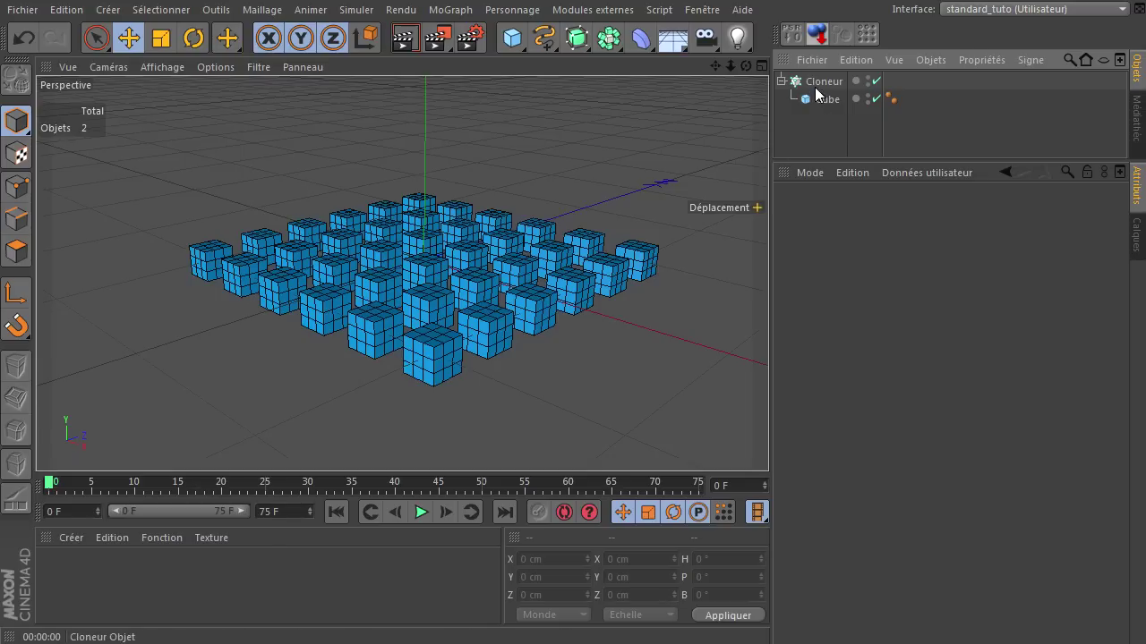
pyautogui.click(818, 82)
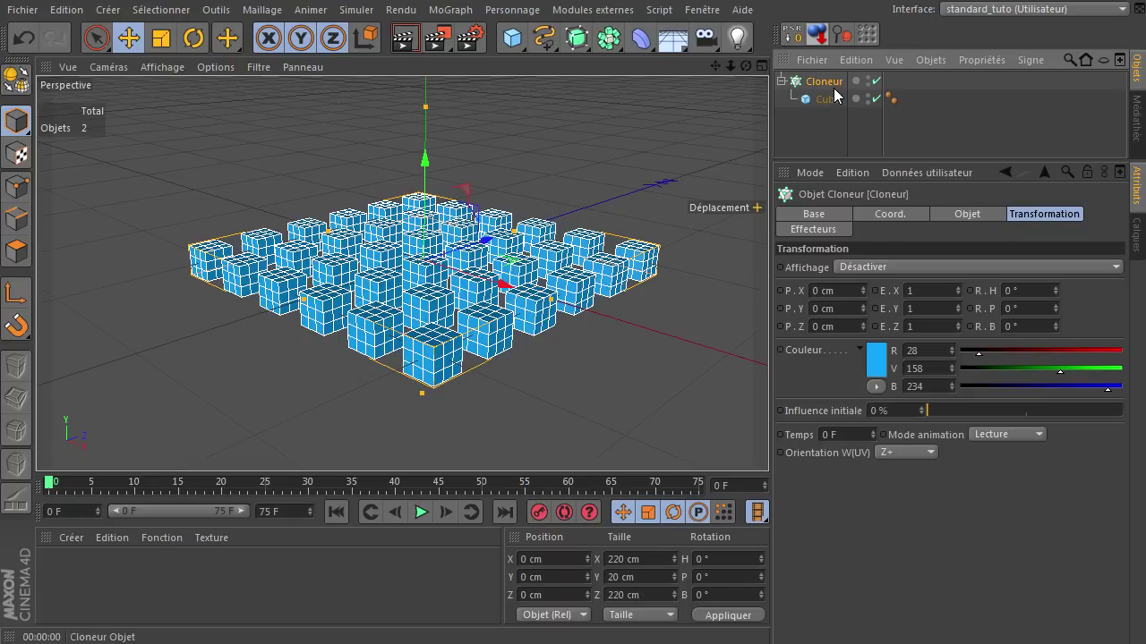
pyautogui.click(450, 11)
pyautogui.moveTo(468, 37)
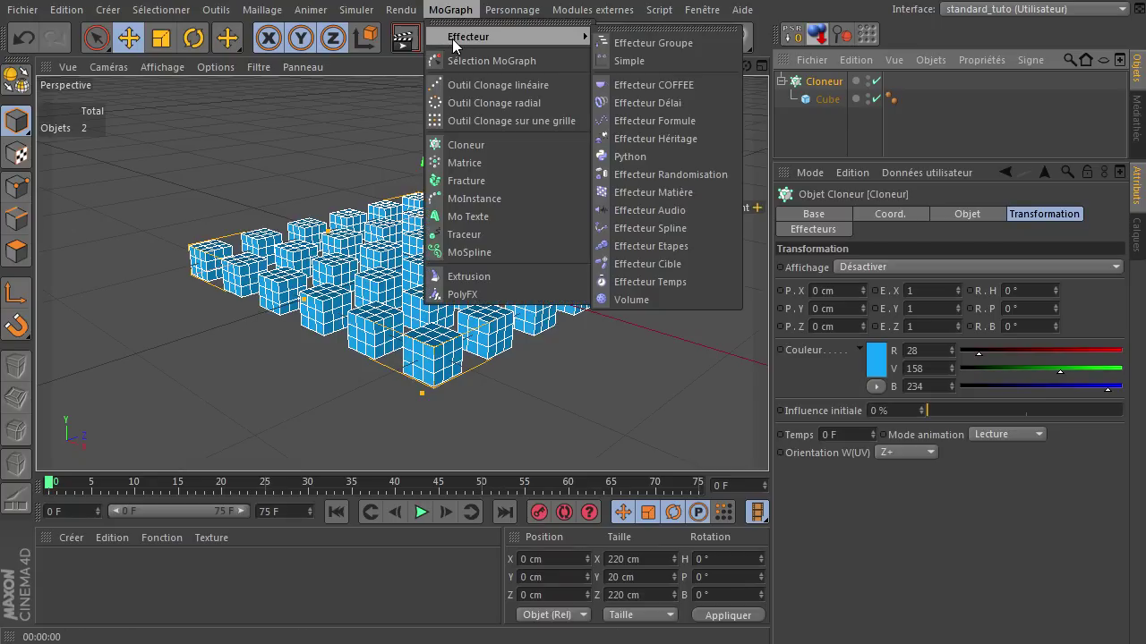
# Add a Simple effector with its Position parameter turned off
pyautogui.click(640, 61)
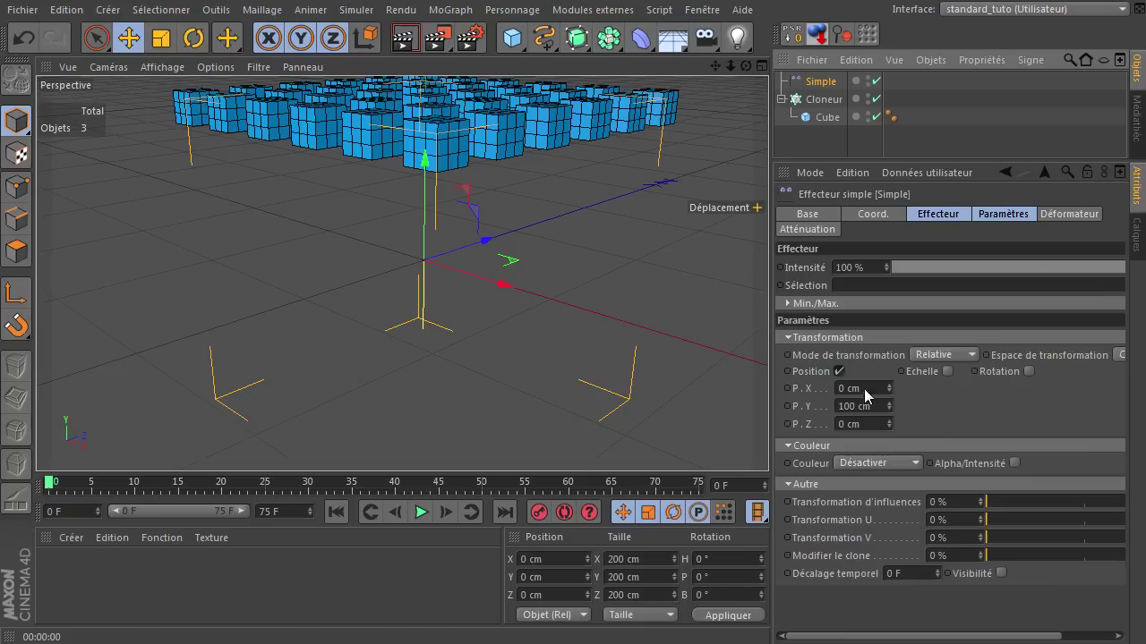
pyautogui.click(838, 370)
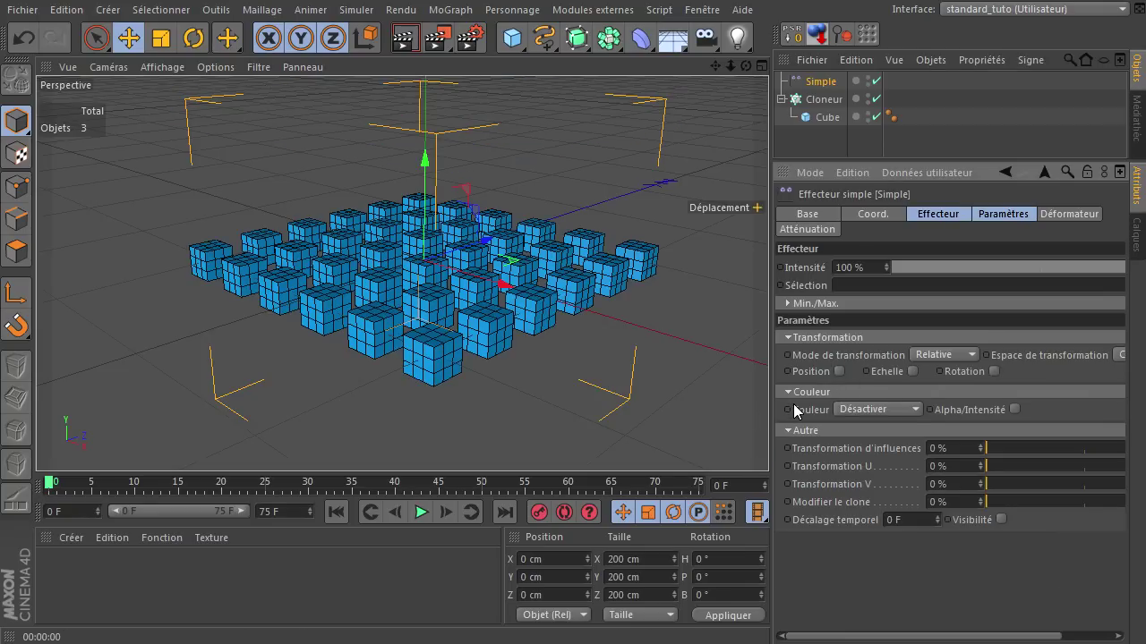
pyautogui.click(1006, 215)
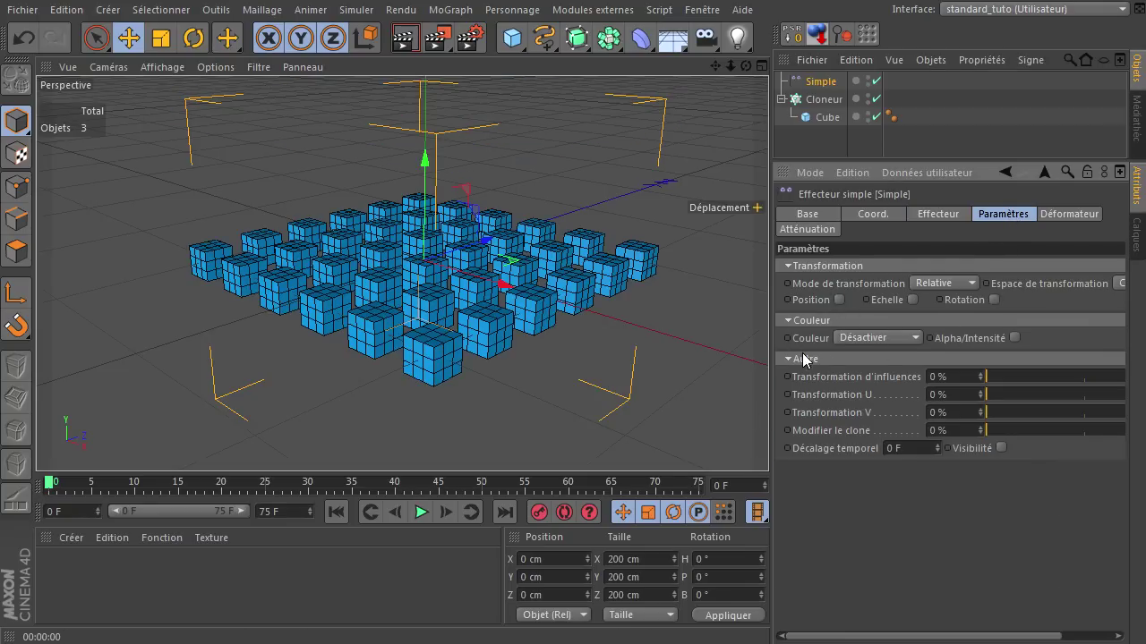
# Set the Simple effector's colour mode to Personnaliser with orange (255, 136, 0)
pyautogui.click(899, 333)
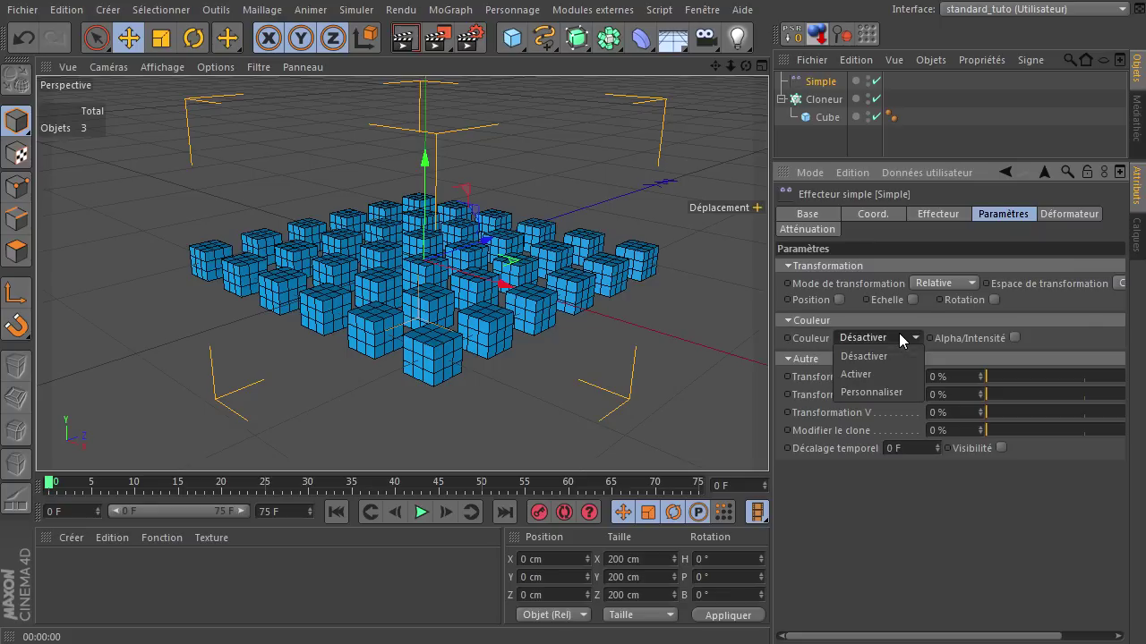
pyautogui.click(889, 393)
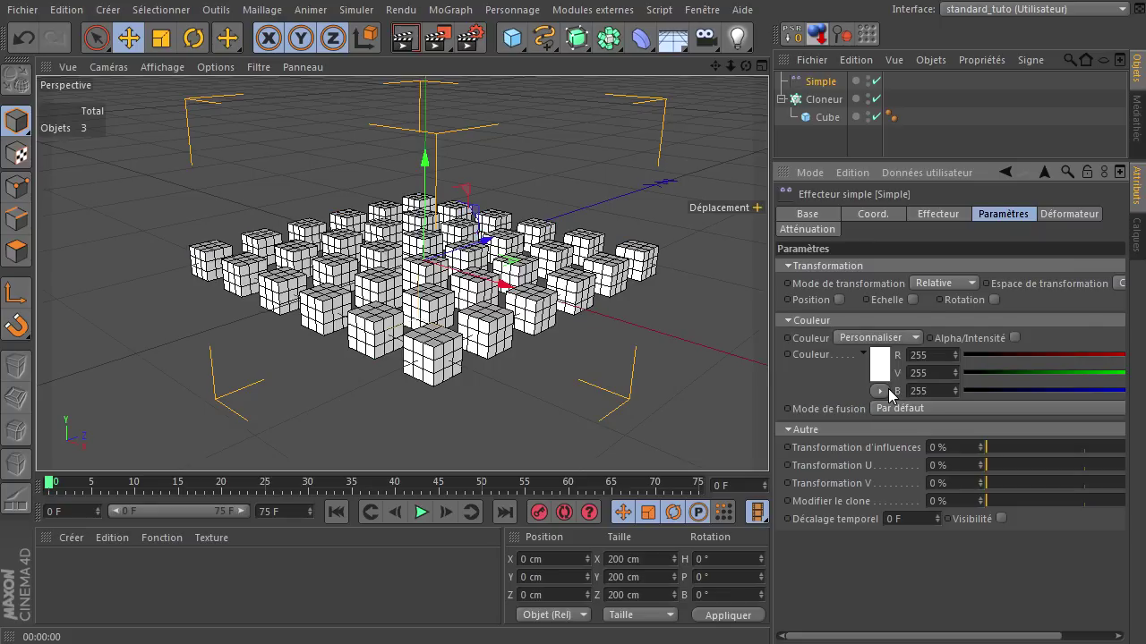
pyautogui.click(880, 363)
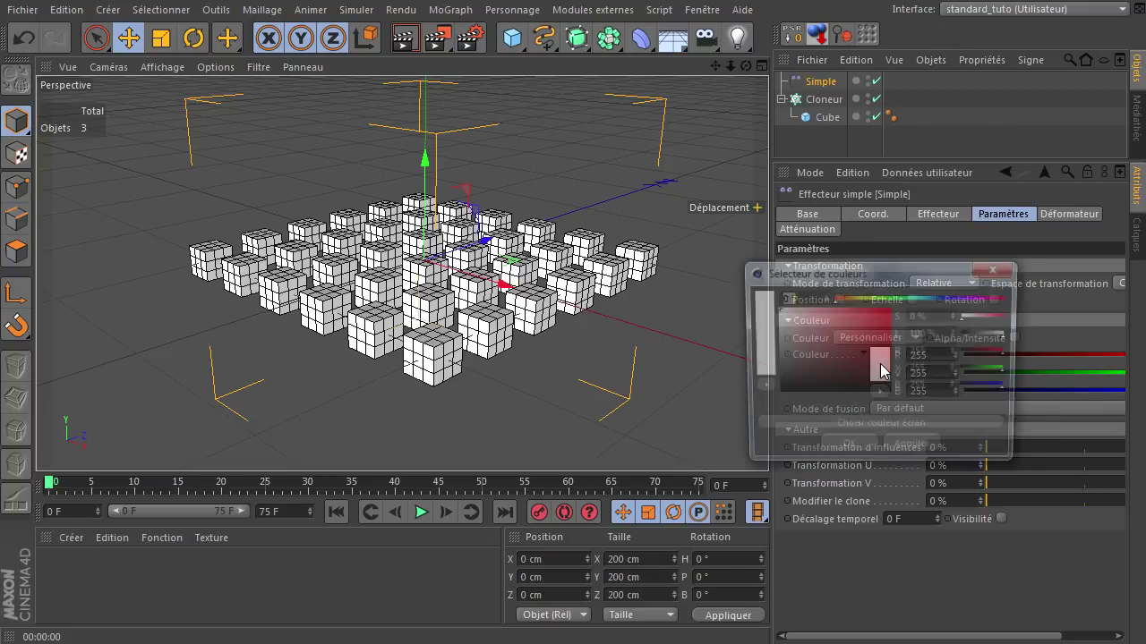
pyautogui.moveTo(854, 302); pyautogui.dragTo(891, 308)
pyautogui.click(855, 459)
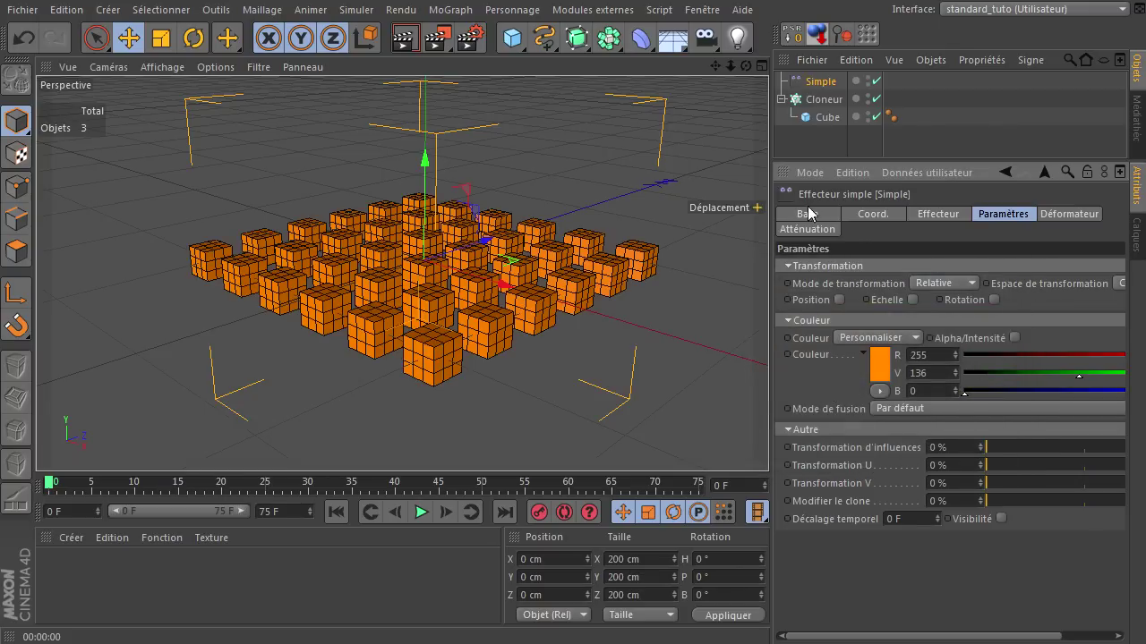
pyautogui.click(821, 143)
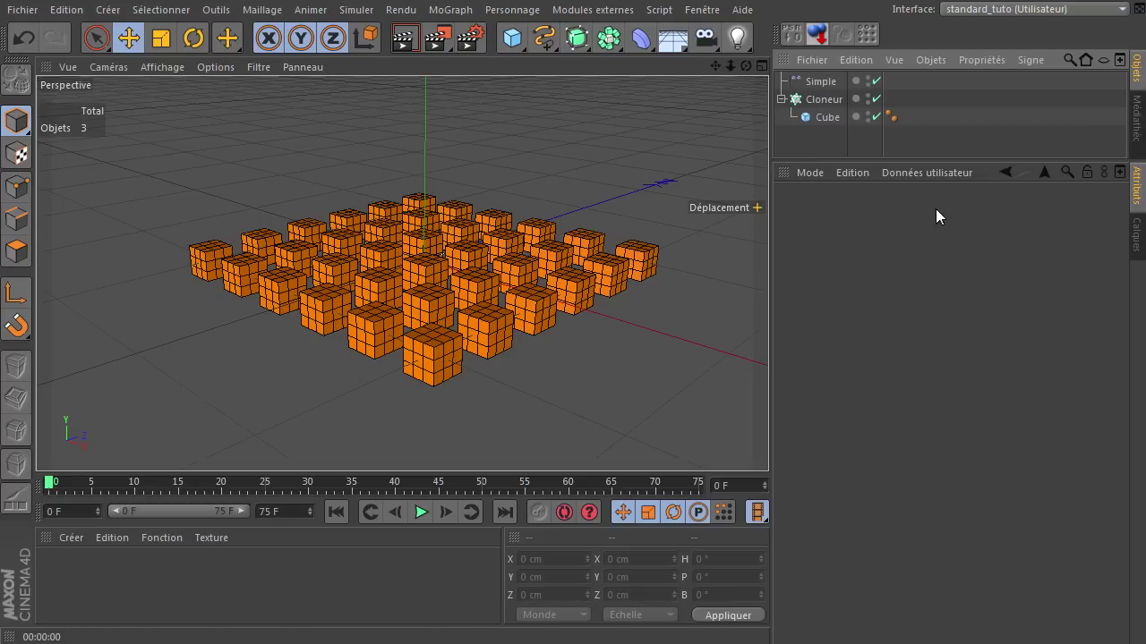
pyautogui.click(830, 81)
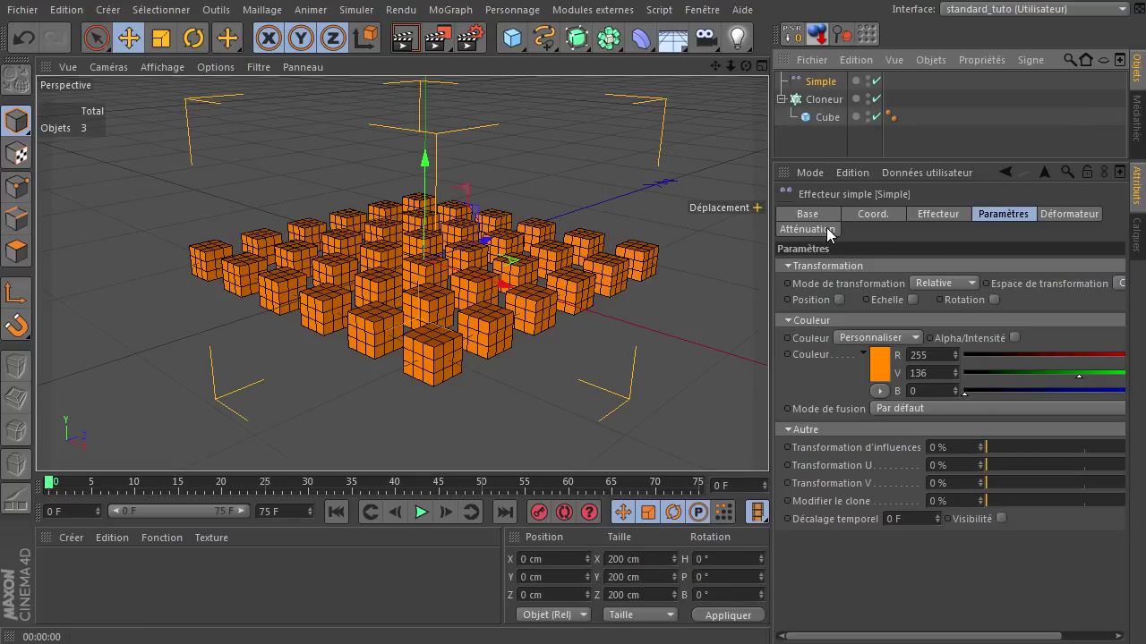
# Try a Boîte falloff on the Simple effector, then set it back to Infinie
pyautogui.click(828, 230)
pyautogui.click(894, 260)
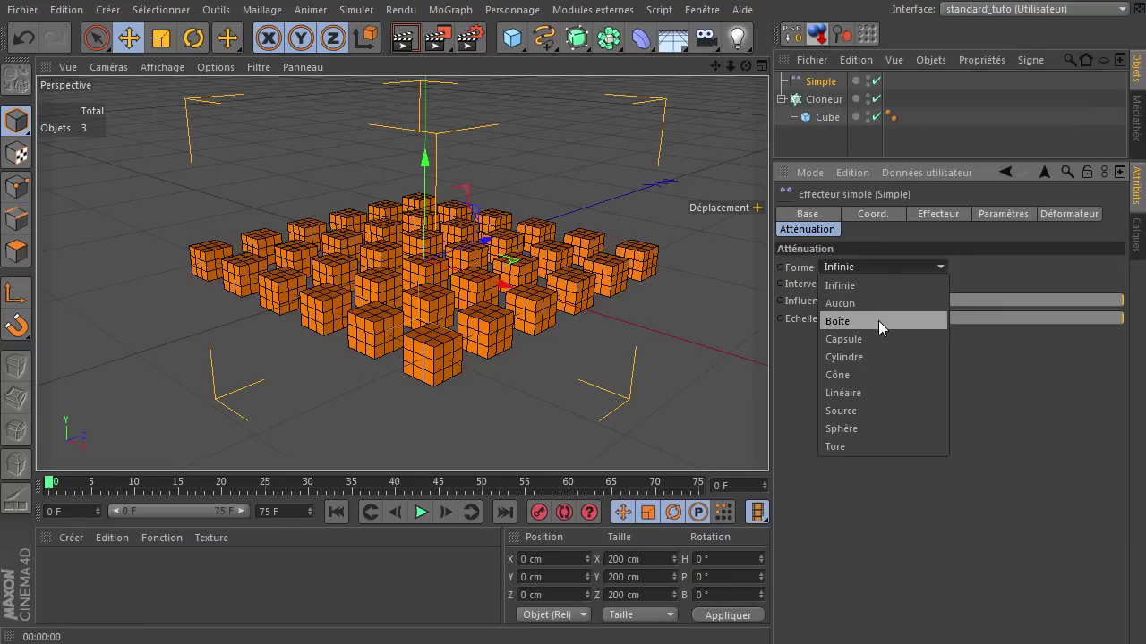
pyautogui.click(878, 321)
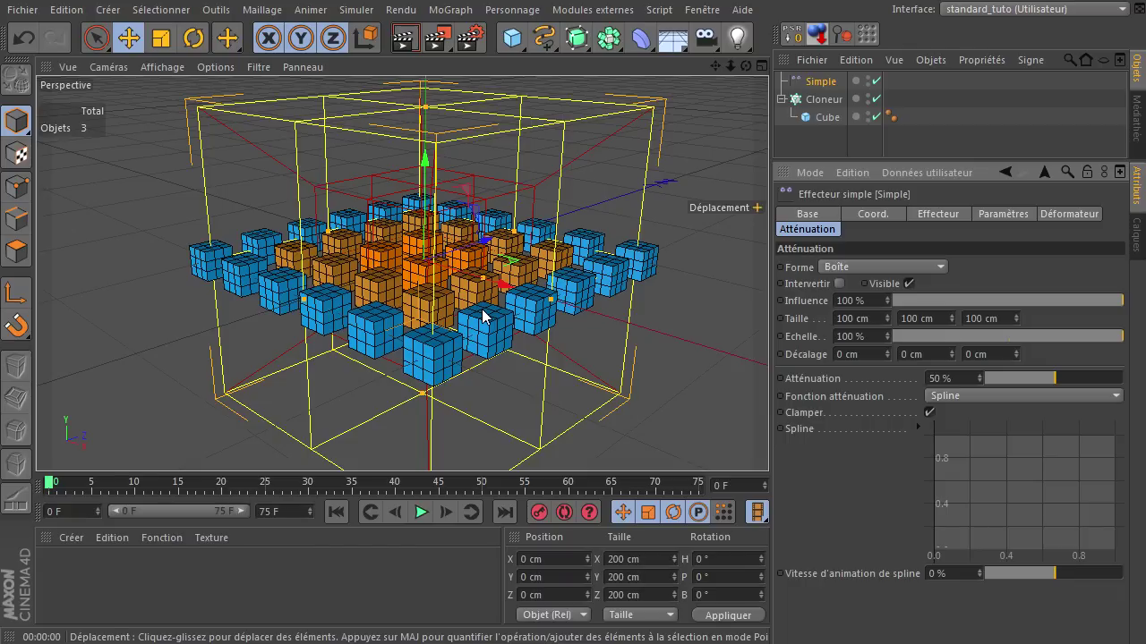
pyautogui.click(860, 267)
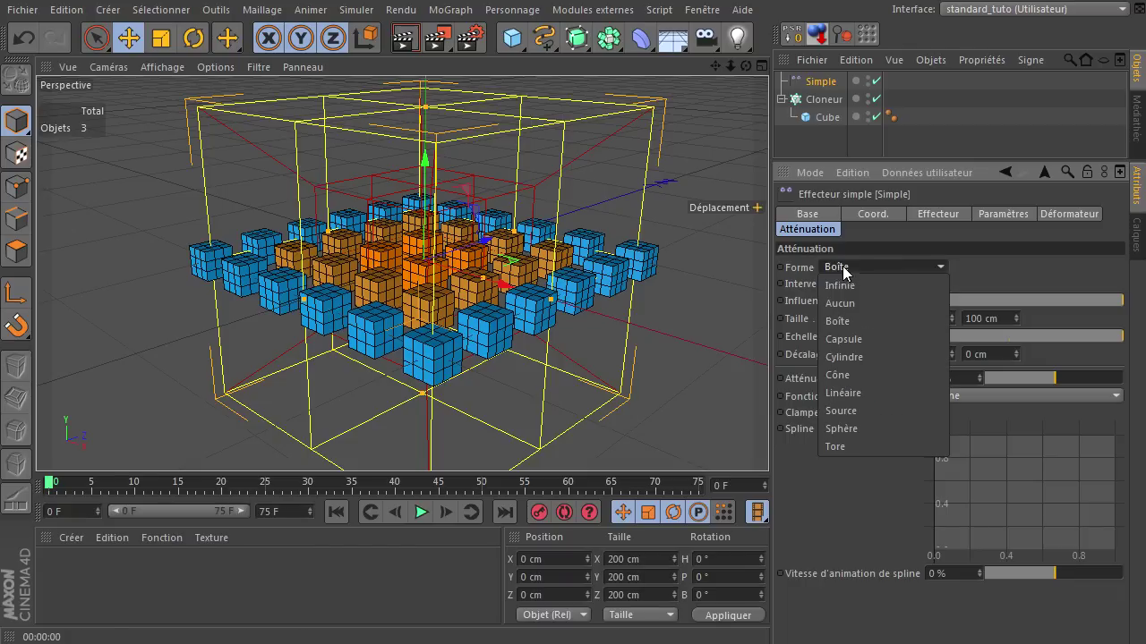
pyautogui.click(843, 288)
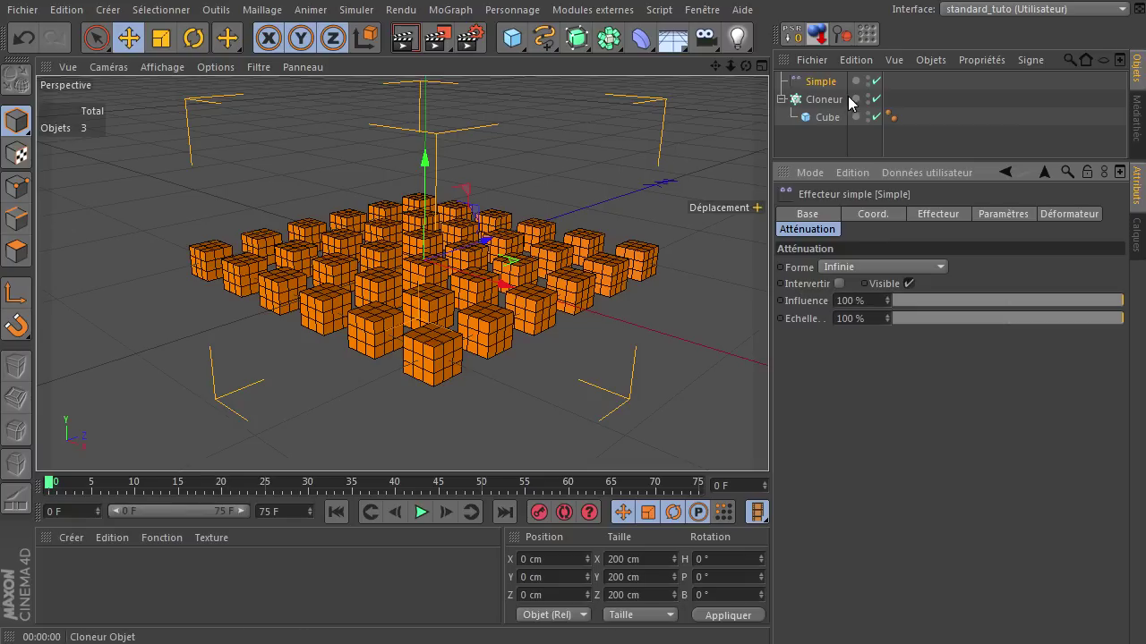
pyautogui.click(937, 210)
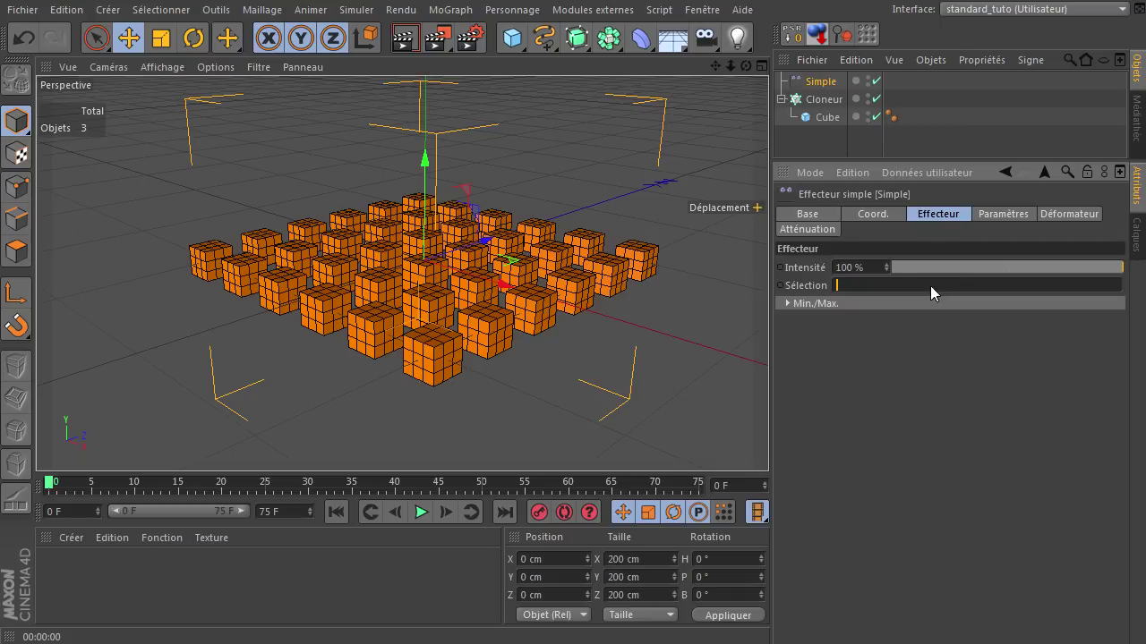
# Select the Cloneur and switch to the MoGraph Sélection tool
pyautogui.click(833, 101)
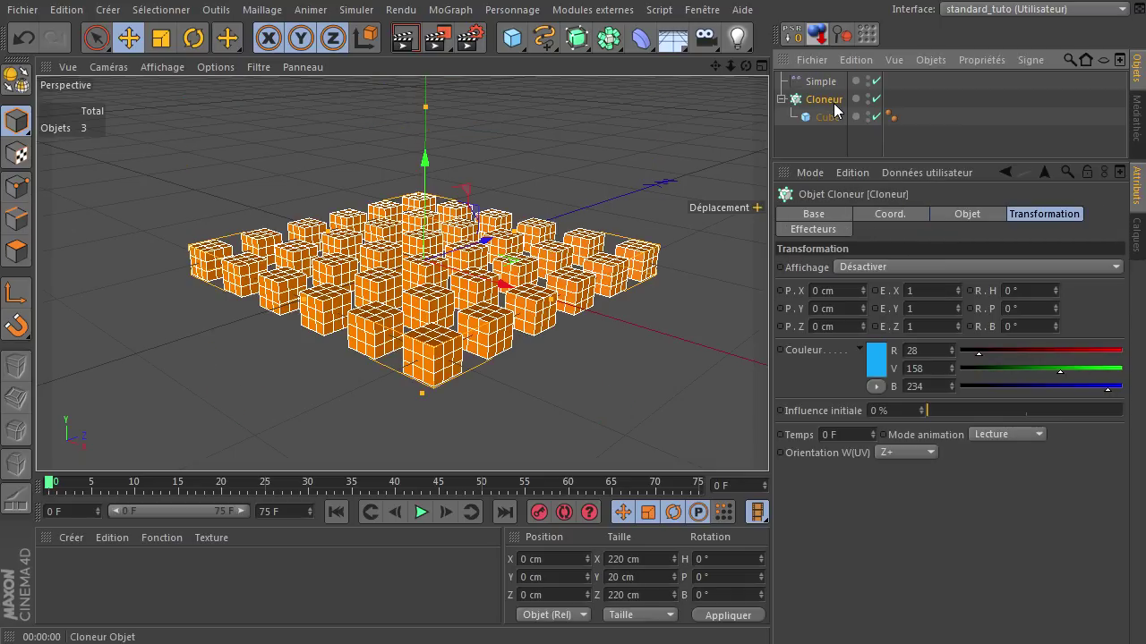
pyautogui.click(439, 11)
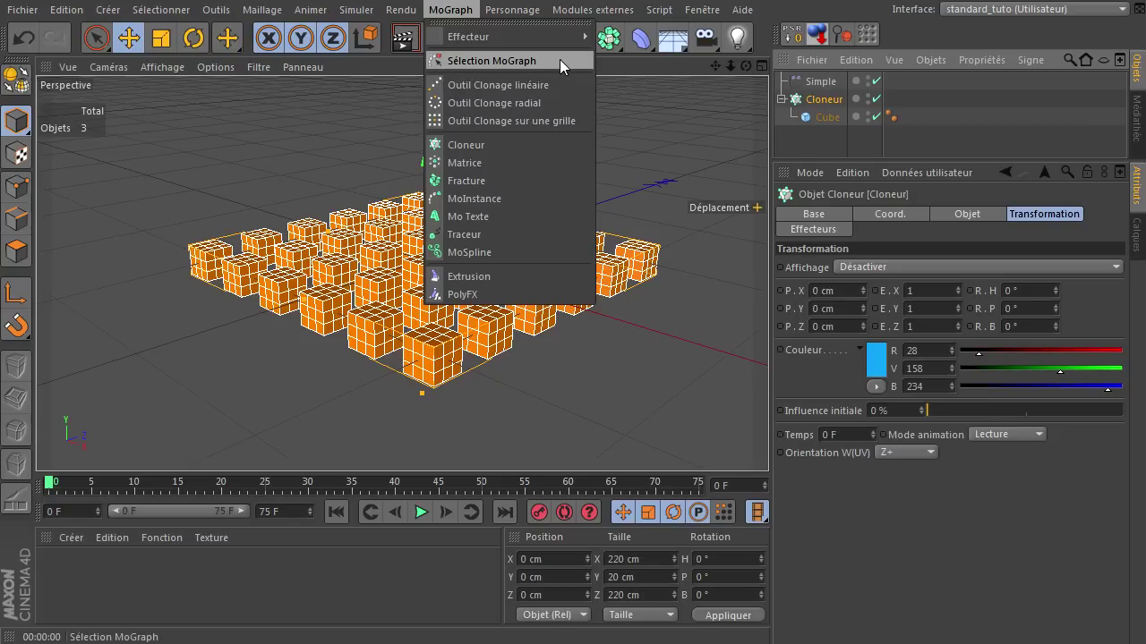
pyautogui.click(560, 61)
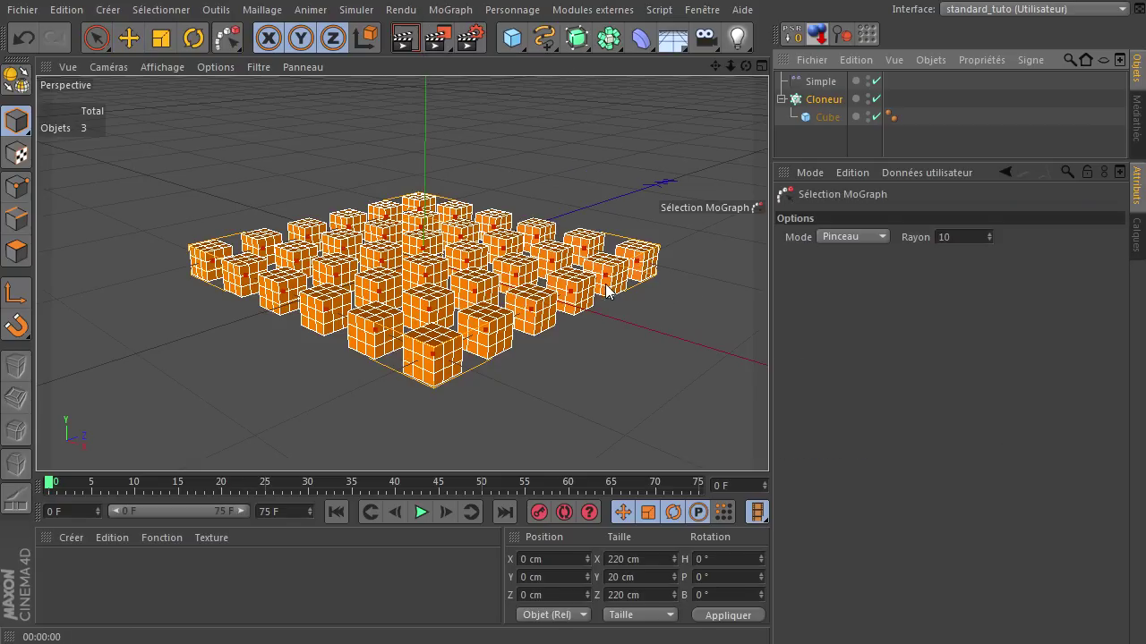
# Pick three clones into a Sélection MoGraph tag, then reselect the Simple effector
pyautogui.click(433, 356)
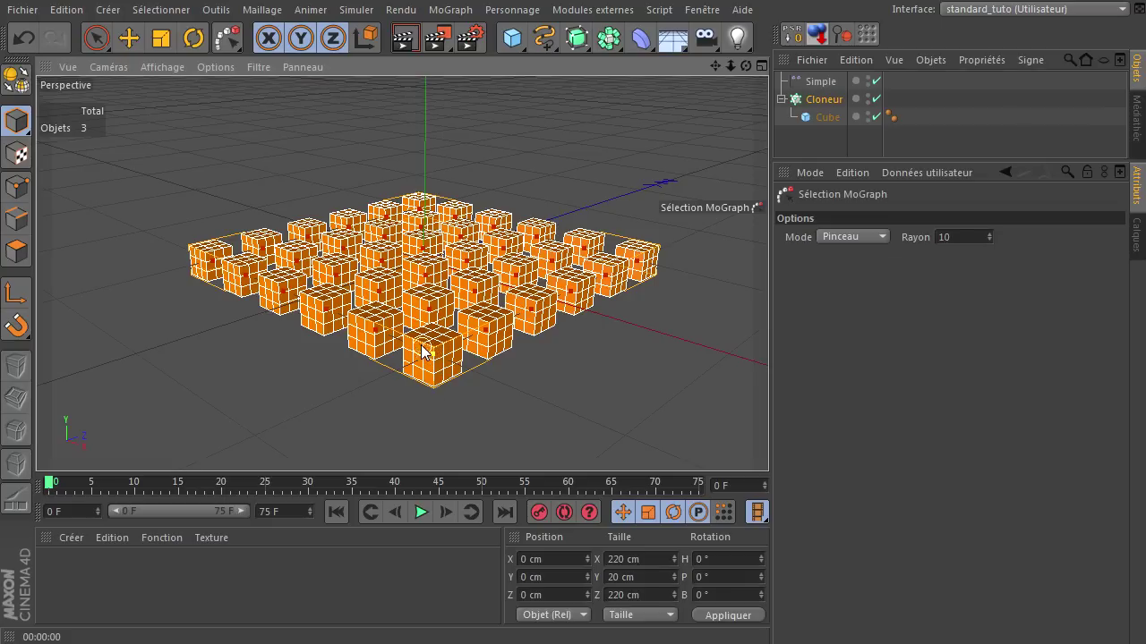
pyautogui.click(421, 277)
pyautogui.click(418, 228)
pyautogui.click(416, 225)
pyautogui.click(891, 98)
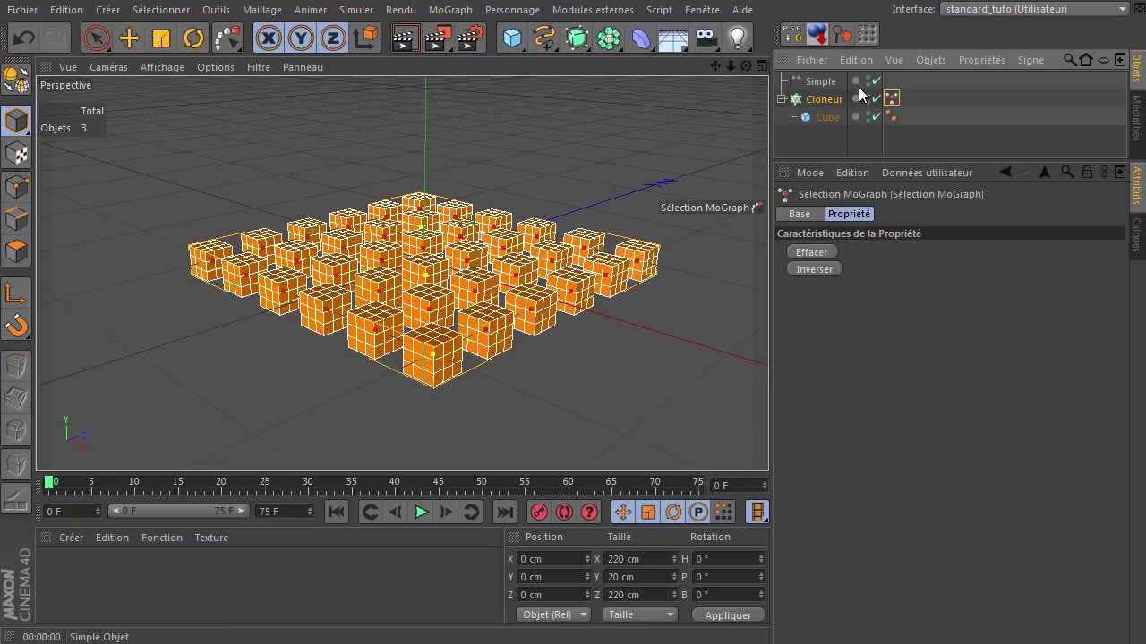
pyautogui.click(826, 84)
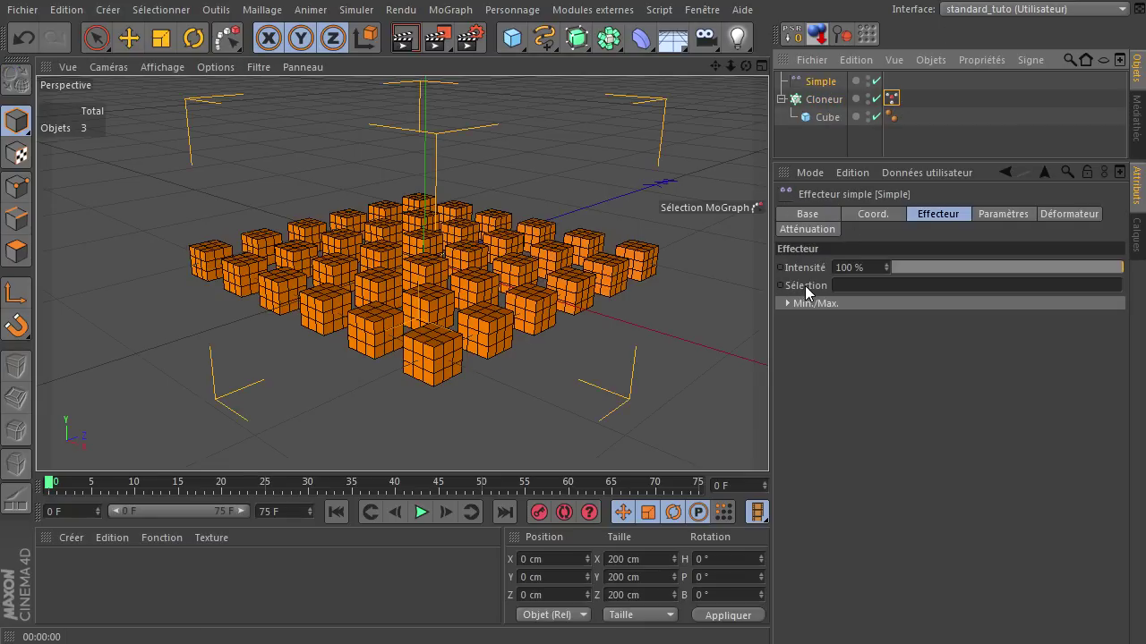
# Put the Sélection MoGraph tag in the Simple effector's Sélection field so only three clones stay orange
pyautogui.moveTo(903, 229); pyautogui.dragTo(895, 282)
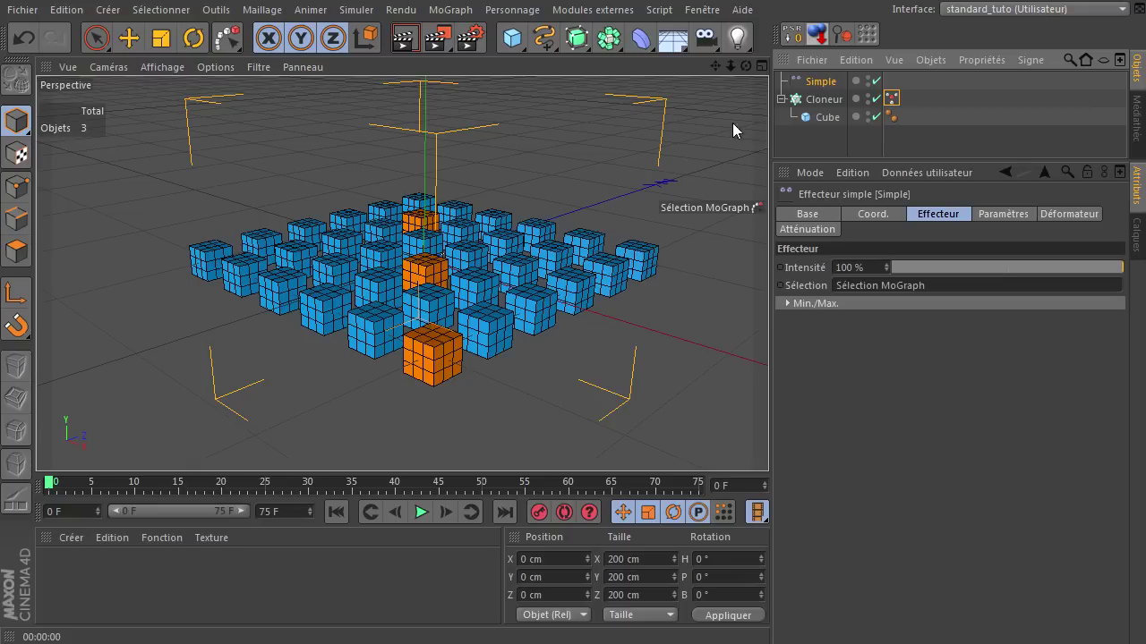
pyautogui.click(893, 95)
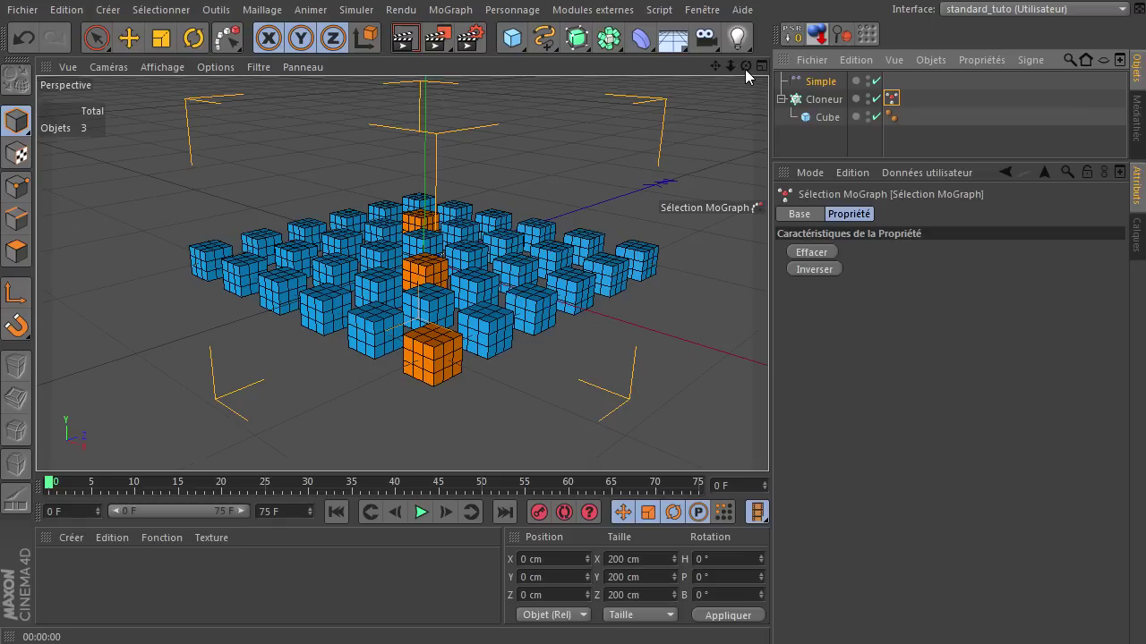
pyautogui.moveTo(744, 69); pyautogui.dragTo(750, 79)
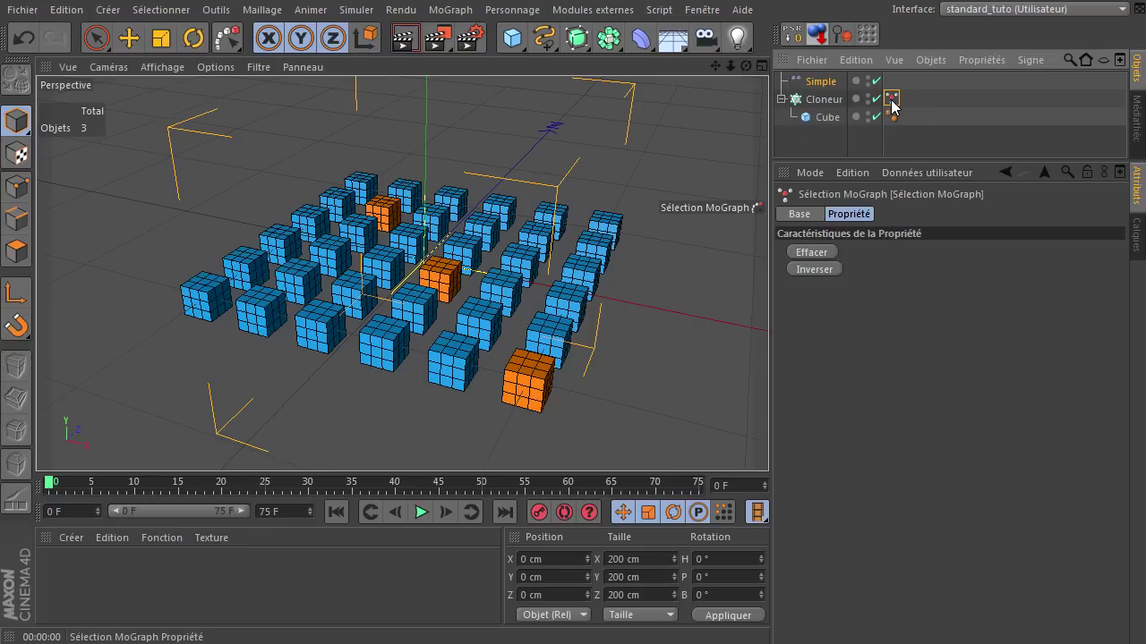
# Activate the Sélection MoGraph tool with the Cloneur selected
pyautogui.click(450, 9)
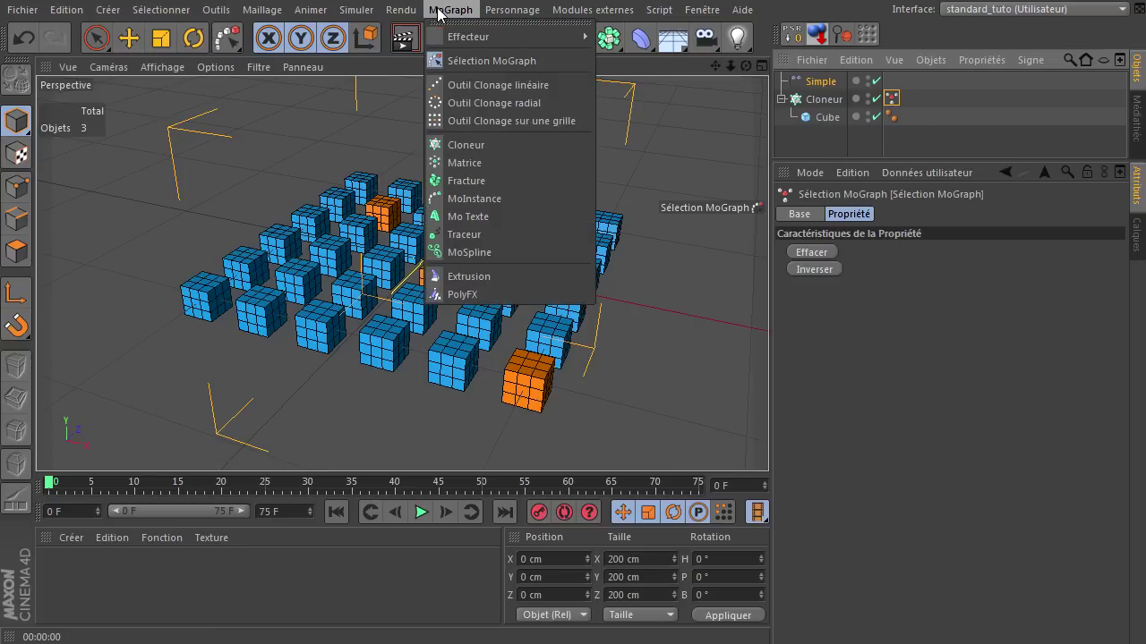
pyautogui.click(479, 62)
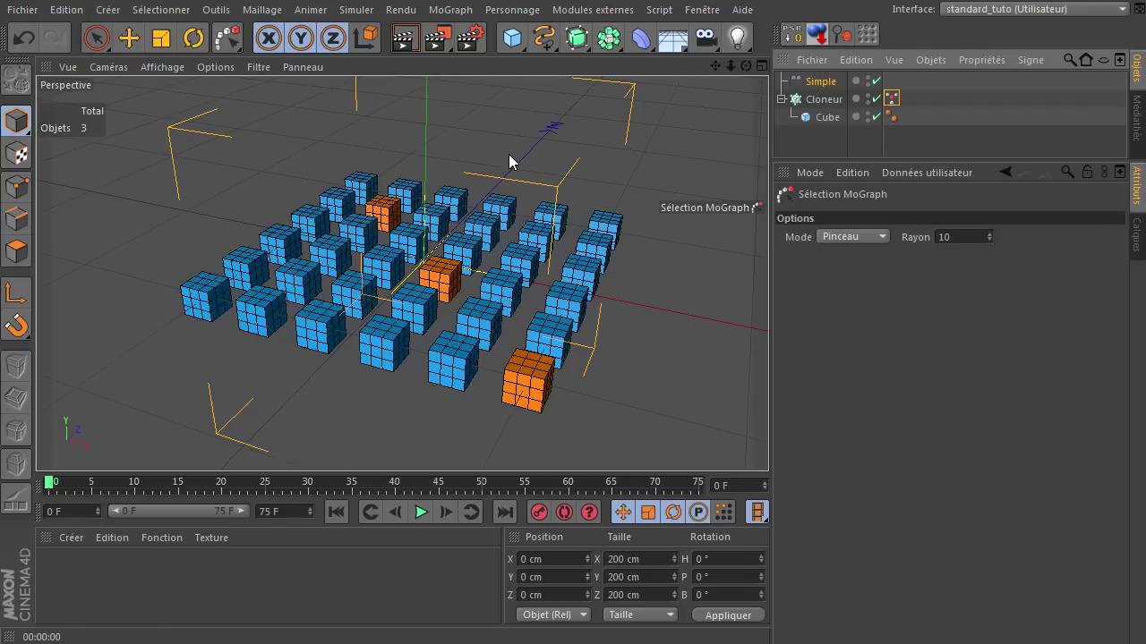
pyautogui.click(823, 100)
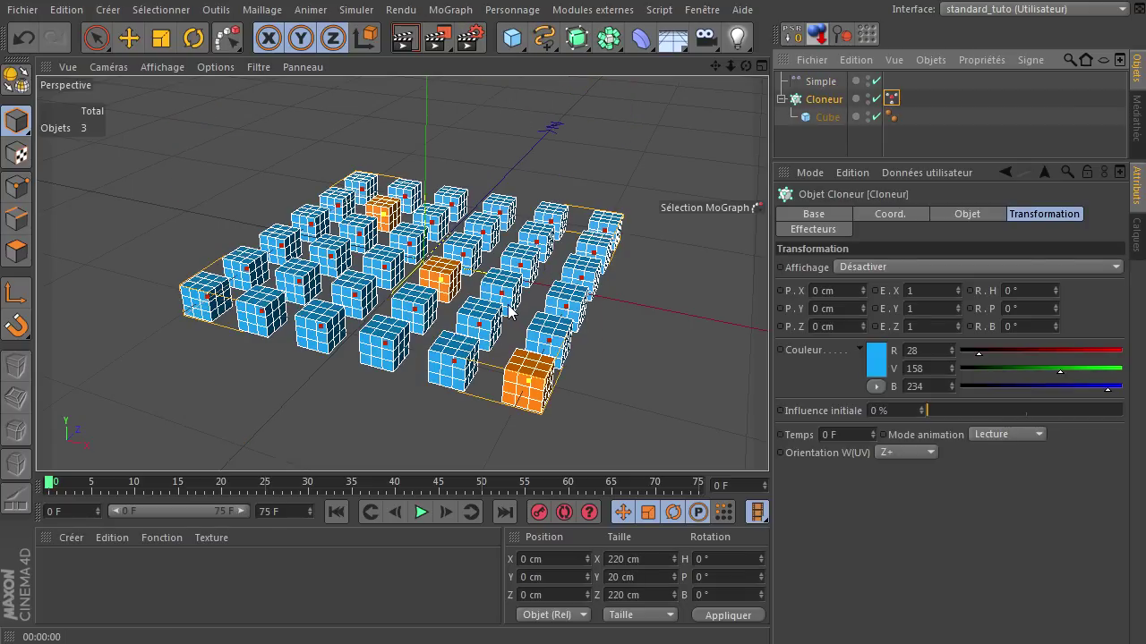
# Reselect clones for a new trio: front-left, right-row and back-row, then return to normal selection
pyautogui.click(317, 349)
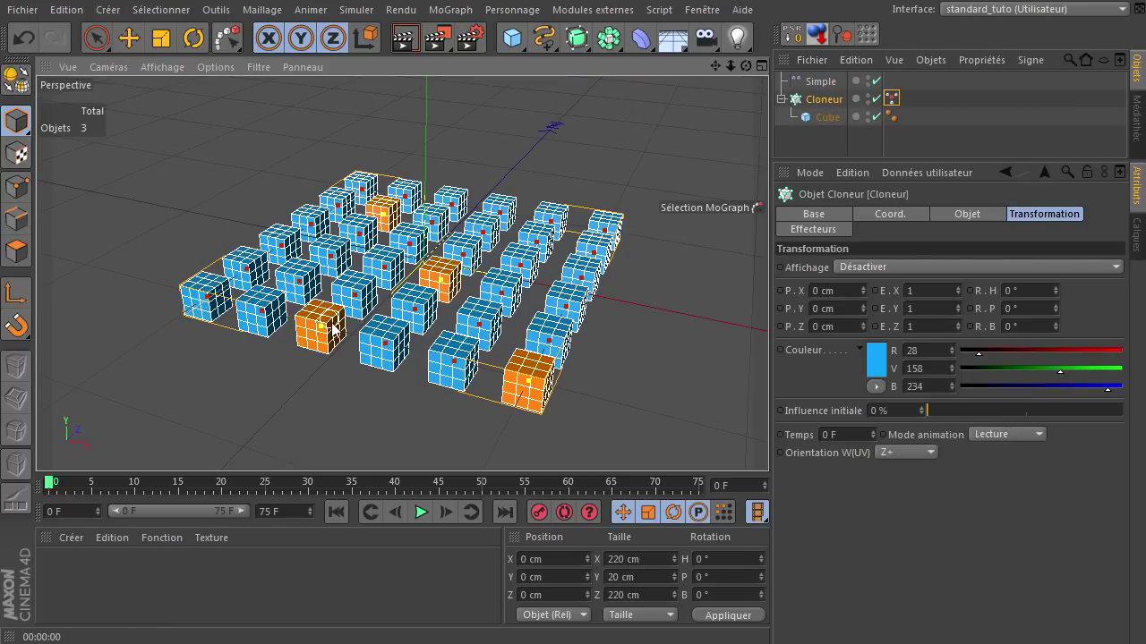
pyautogui.keyDown('ctrl'); pyautogui.click(457, 267); pyautogui.keyUp('ctrl')
pyautogui.keyDown('ctrl'); pyautogui.click(385, 213); pyautogui.keyUp('ctrl')
pyautogui.keyDown('ctrl'); pyautogui.click(542, 371); pyautogui.keyUp('ctrl')
pyautogui.keyDown('shift'); pyautogui.click(582, 277); pyautogui.keyUp('shift')
pyautogui.keyDown('shift'); pyautogui.click(433, 221); pyautogui.keyUp('shift')
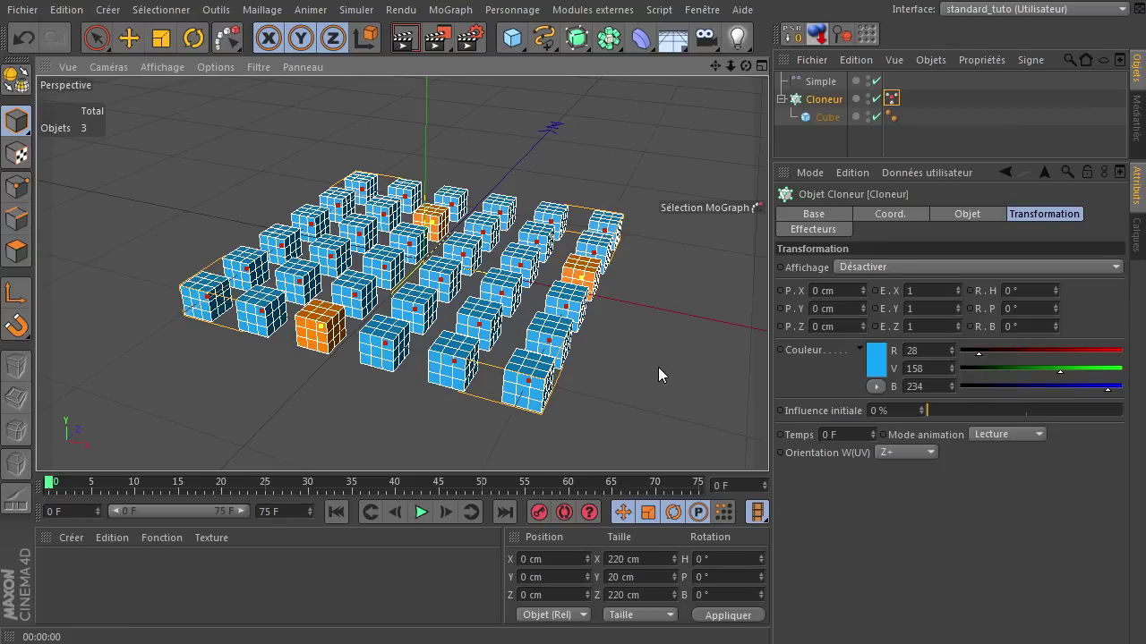
pyautogui.click(96, 38)
pyautogui.click(168, 190)
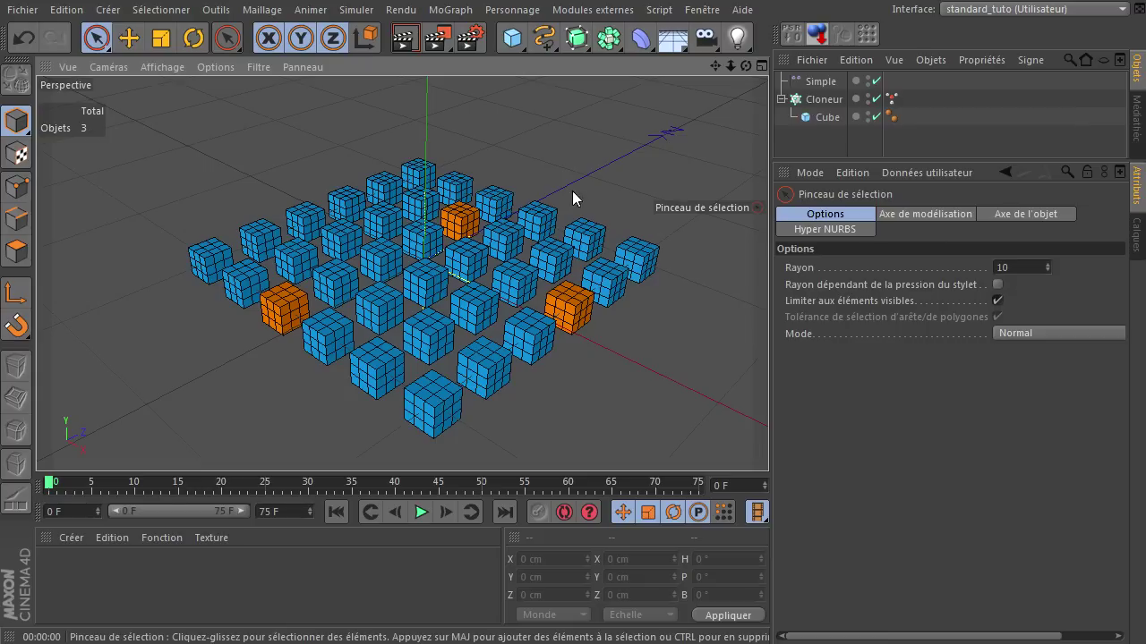
# Add a Neutre null, rename it 'xpresso', and attach an XPresso tag to it
pyautogui.click(513, 40)
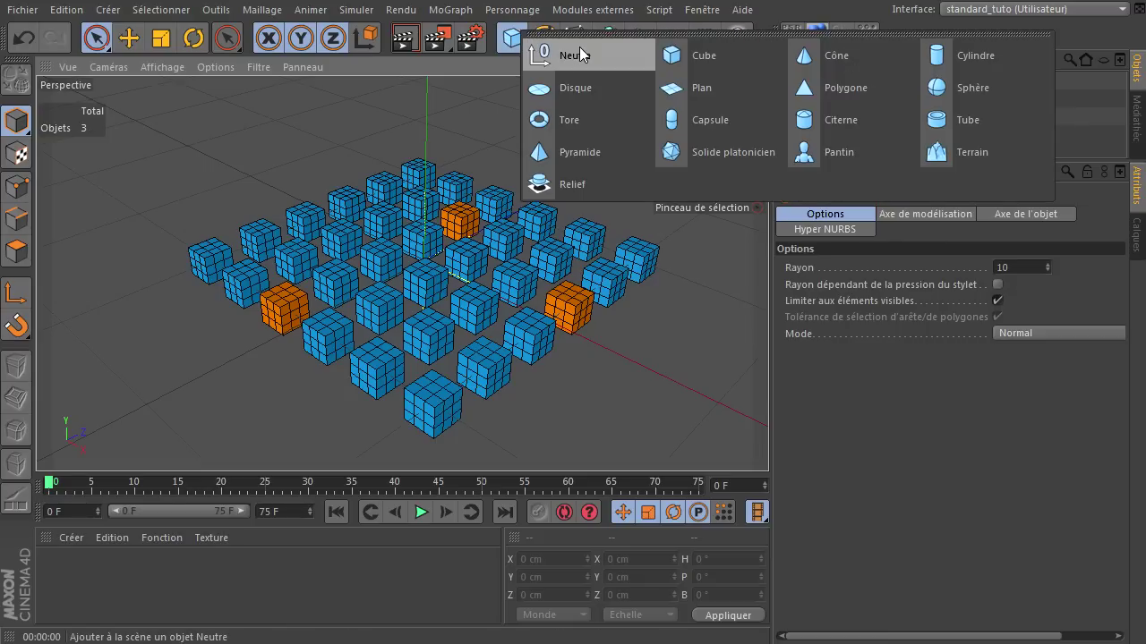
pyautogui.click(580, 54)
pyautogui.doubleClick(812, 82)
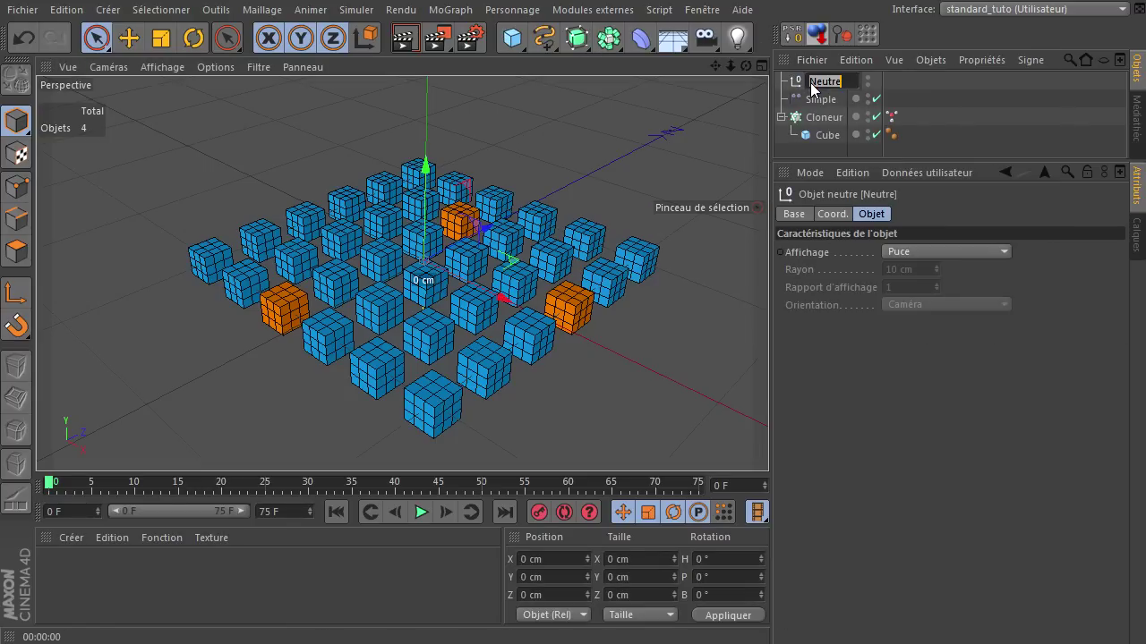
pyautogui.write('xprerso')
pyautogui.press('Return')
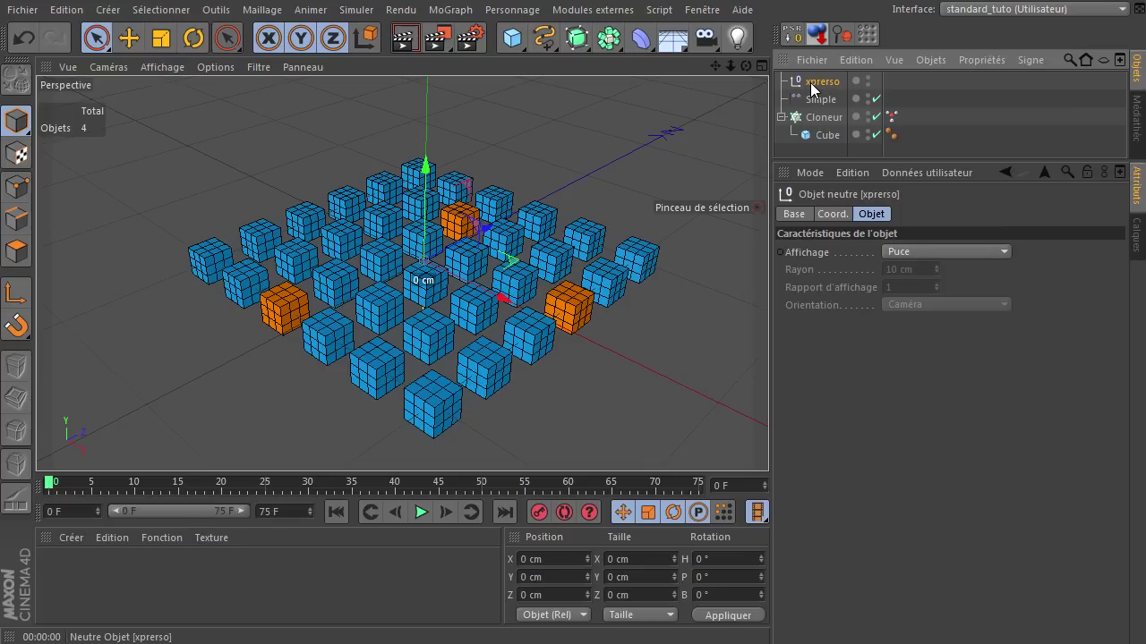
pyautogui.doubleClick(827, 82)
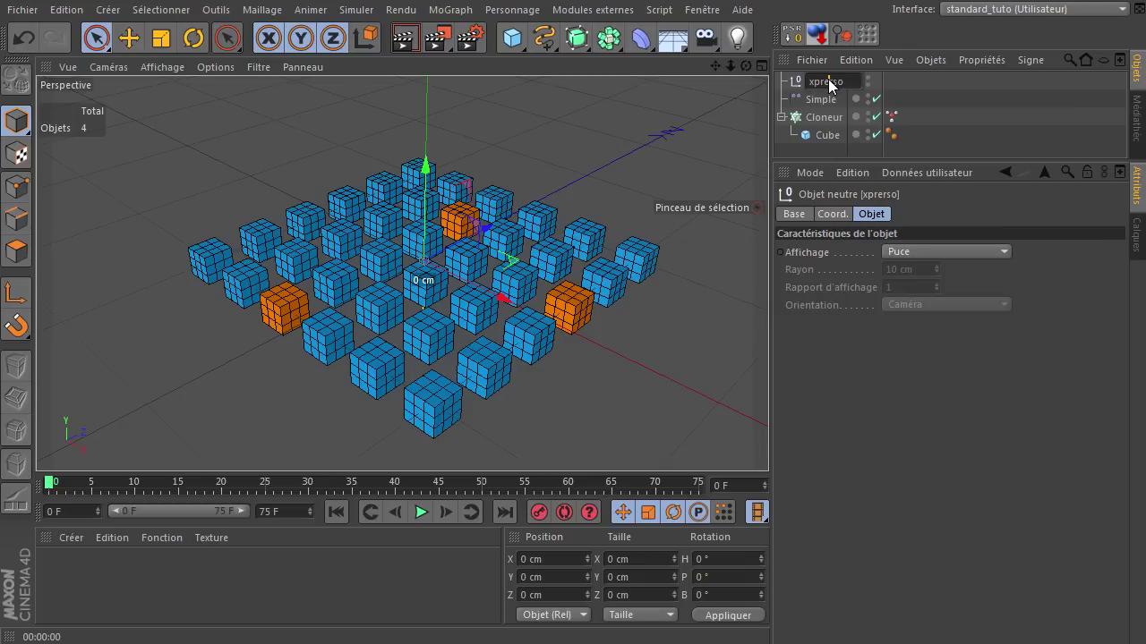
pyautogui.write('s')
pyautogui.press('Return')
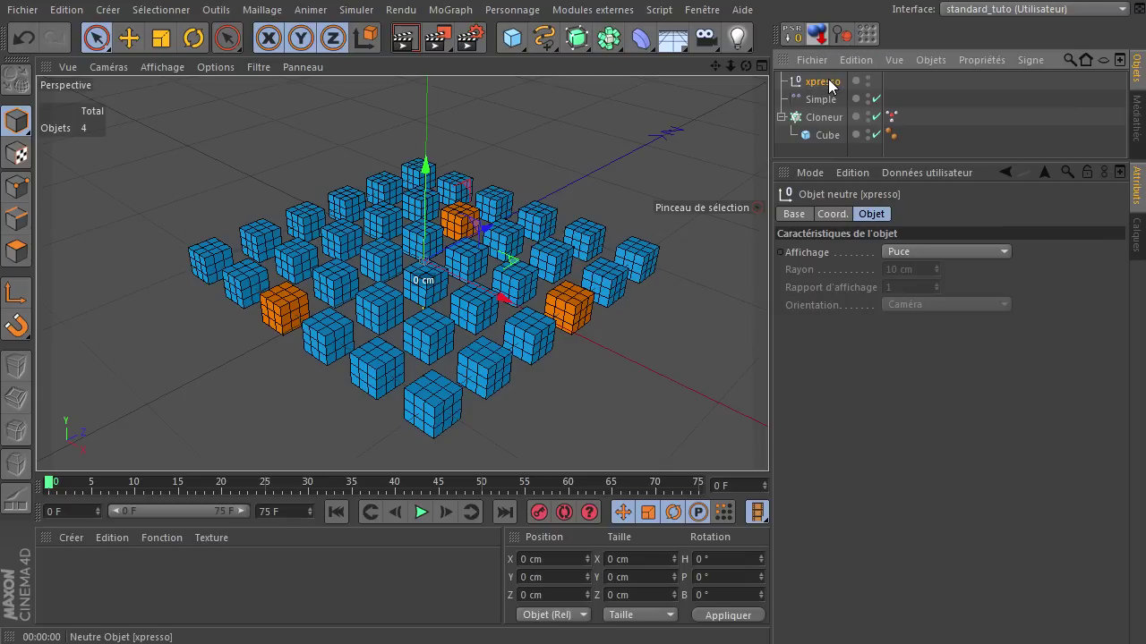
pyautogui.rightClick(821, 85)
pyautogui.moveTo(895, 98)
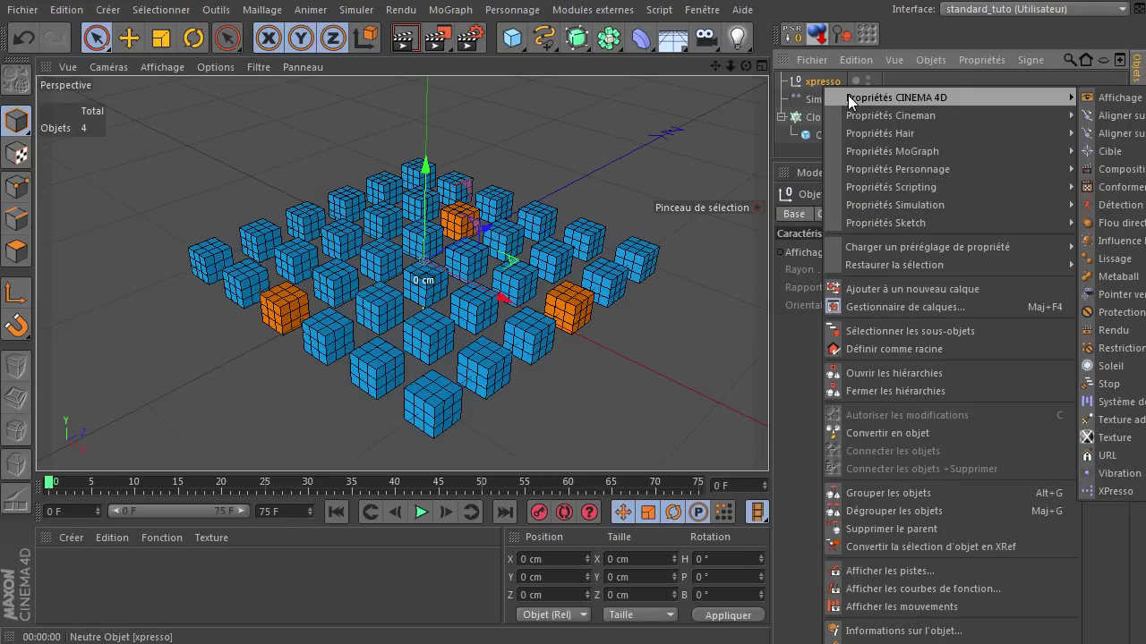
pyautogui.click(1110, 492)
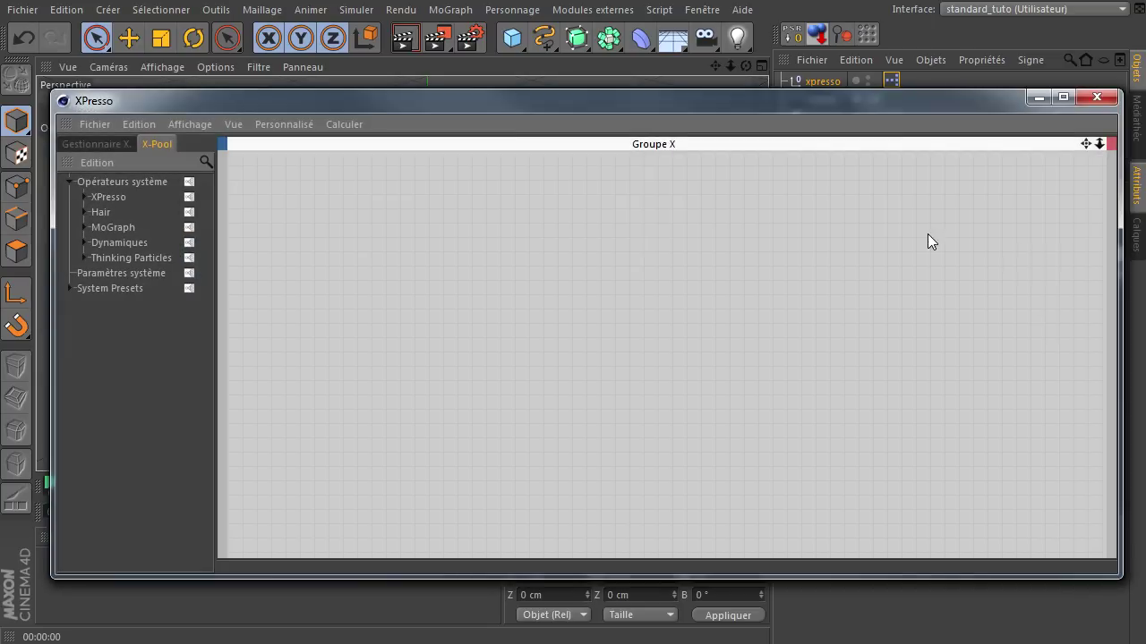
# Move the XPresso editor aside, select the Cloneur's Sélection MoGraph tag, then restore the editor
pyautogui.click(77, 142)
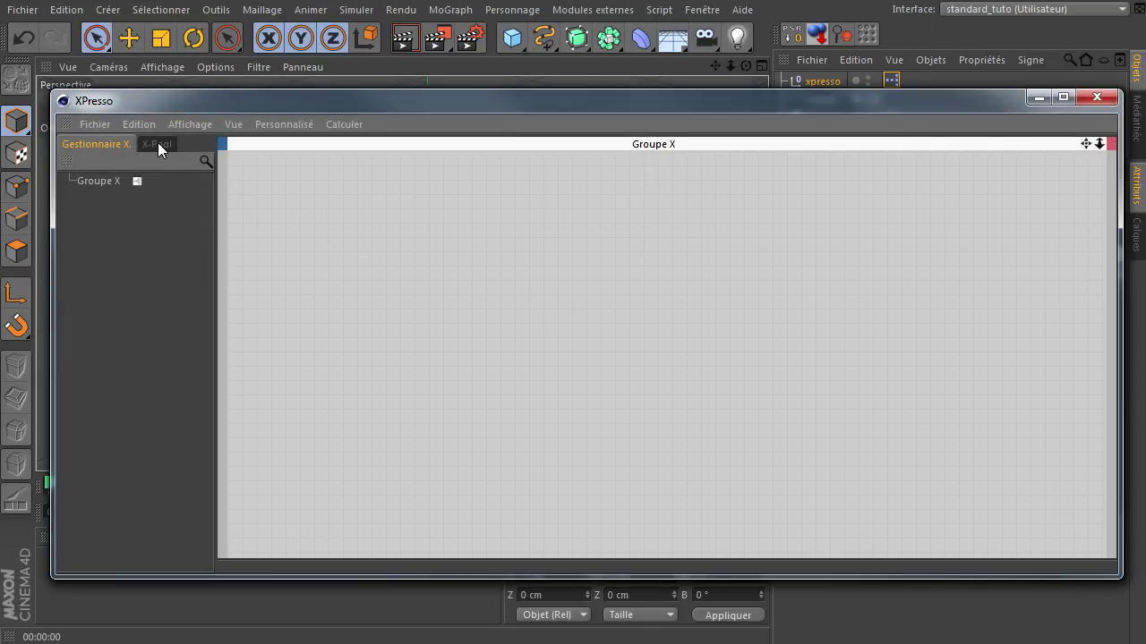
pyautogui.click(158, 143)
pyautogui.moveTo(791, 104); pyautogui.dragTo(762, 471)
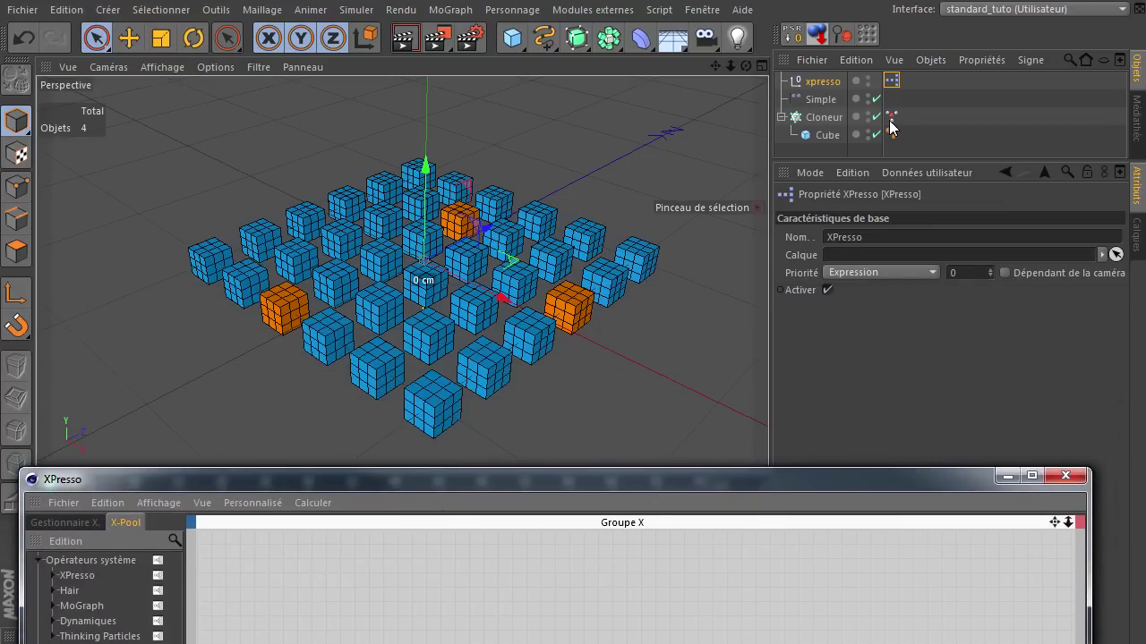
pyautogui.click(891, 117)
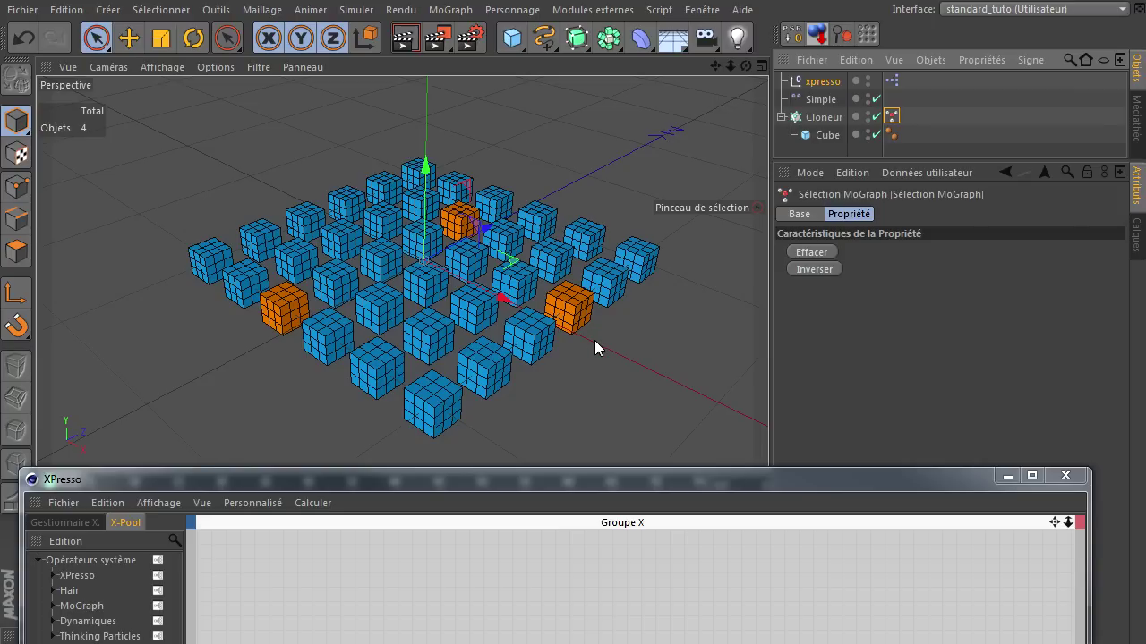
pyautogui.moveTo(543, 476); pyautogui.dragTo(574, 237)
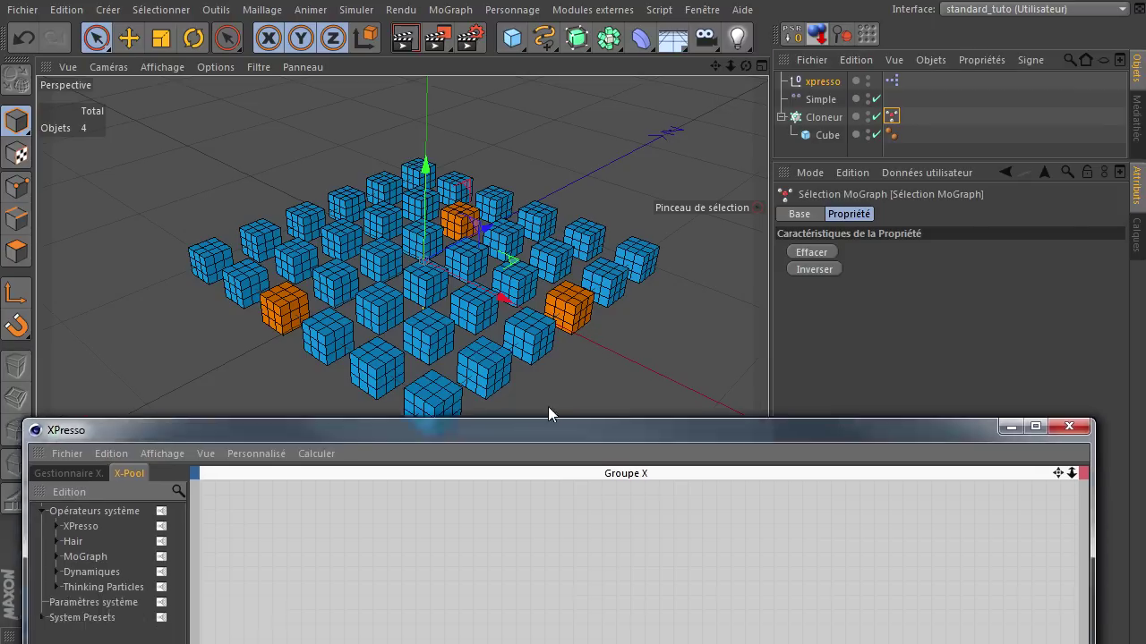
# Drop the Sélection MoGraph tag into Groupe X and add a Sélection MoGraph operator from X-Pool
pyautogui.click(891, 115)
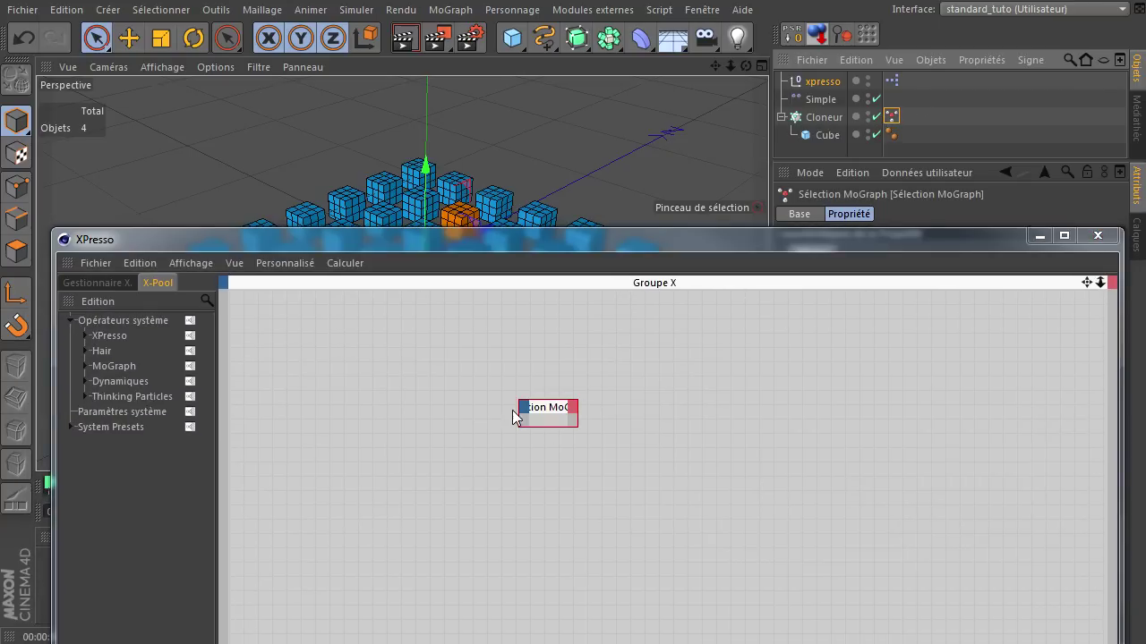
pyautogui.click(548, 412)
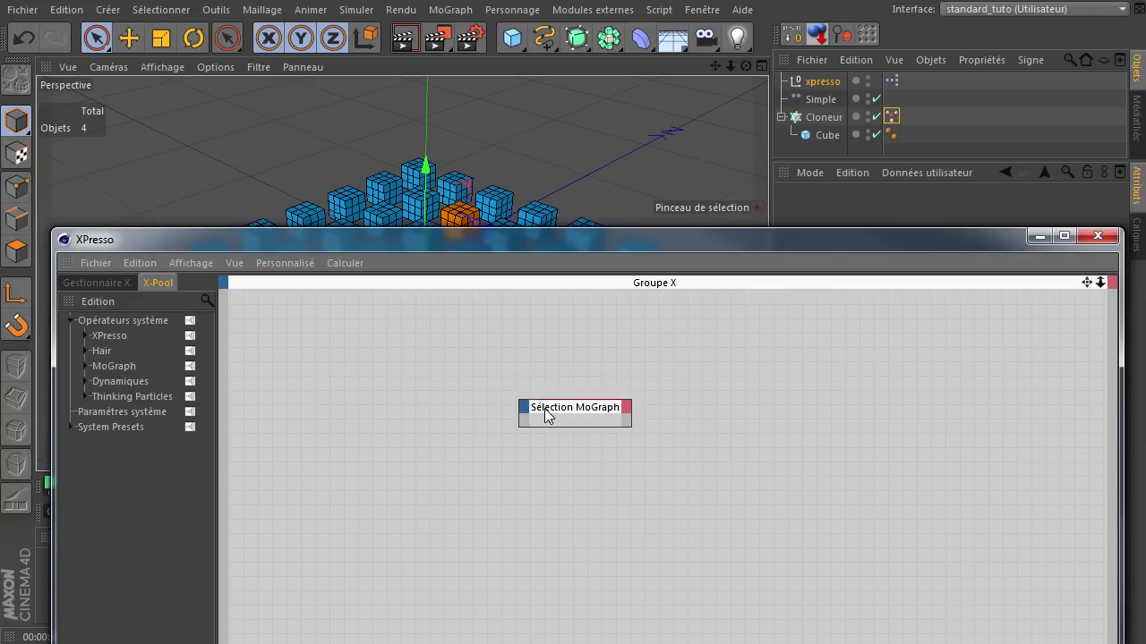
pyautogui.moveTo(547, 414); pyautogui.dragTo(554, 377)
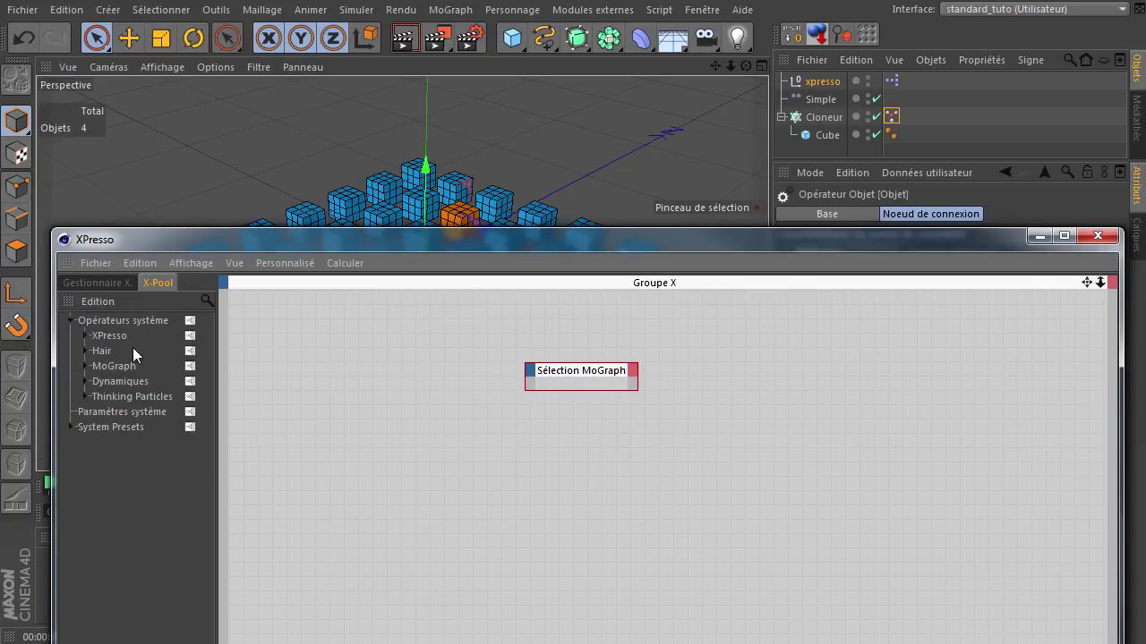
pyautogui.click(84, 366)
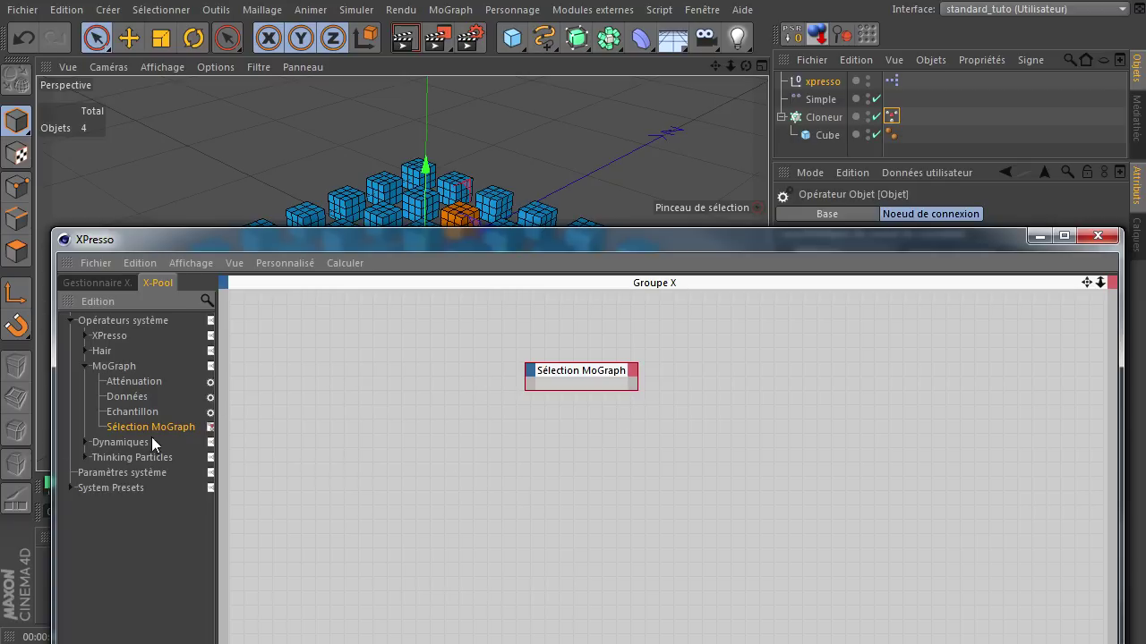
pyautogui.moveTo(798, 360); pyautogui.dragTo(793, 377)
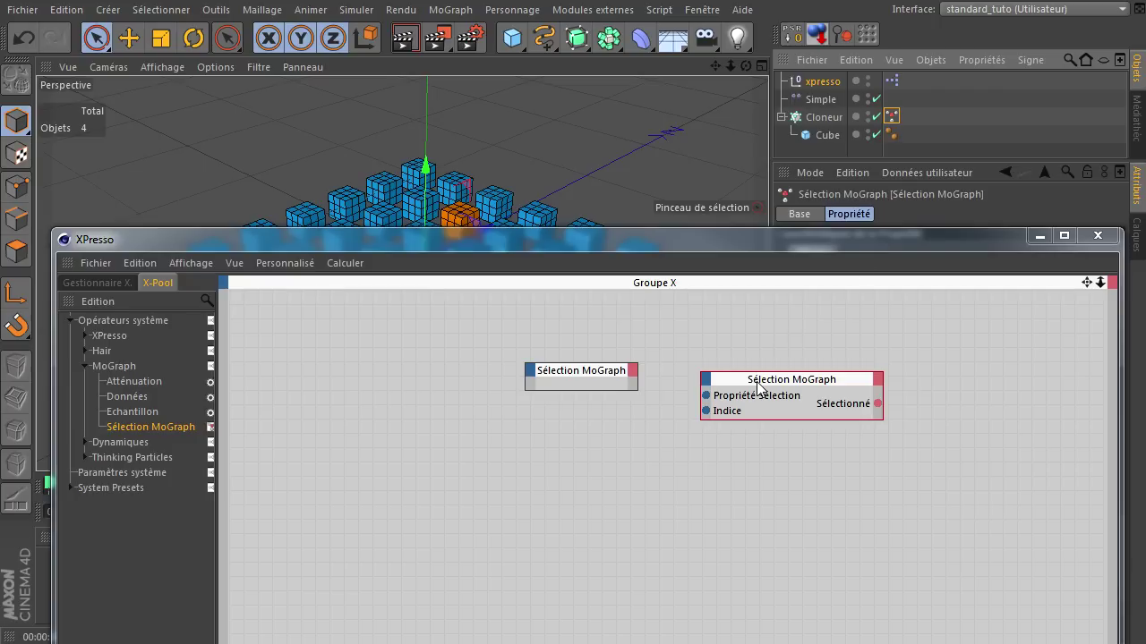
# Add an Objet output to the tag node and wire it into the operator's Propriété Sélection
pyautogui.click(566, 378)
pyautogui.click(631, 371)
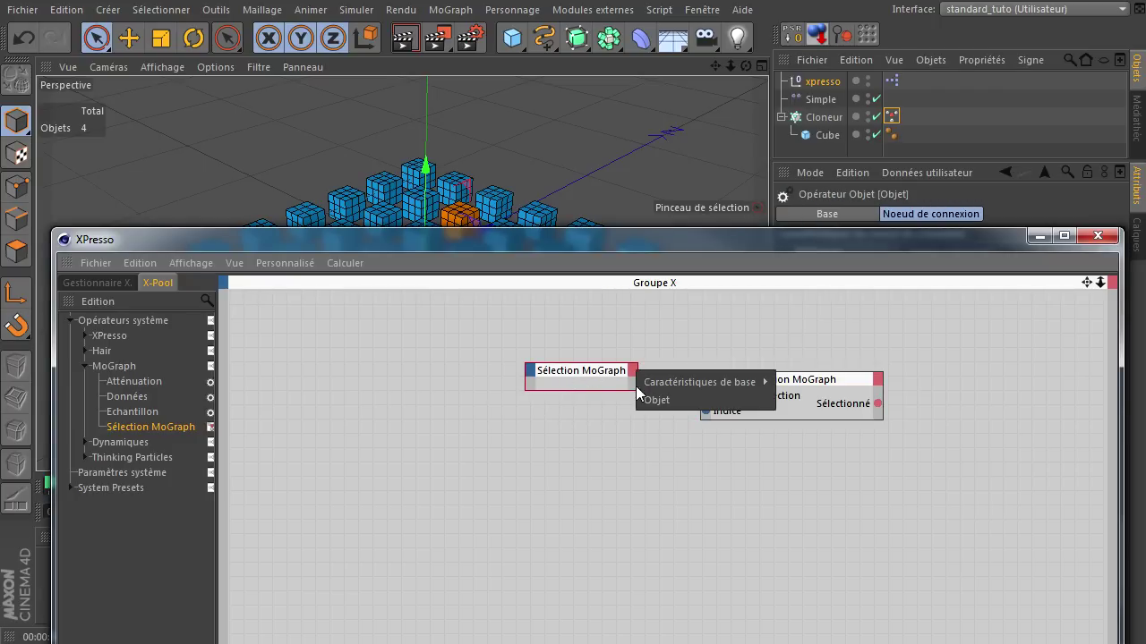
pyautogui.click(662, 401)
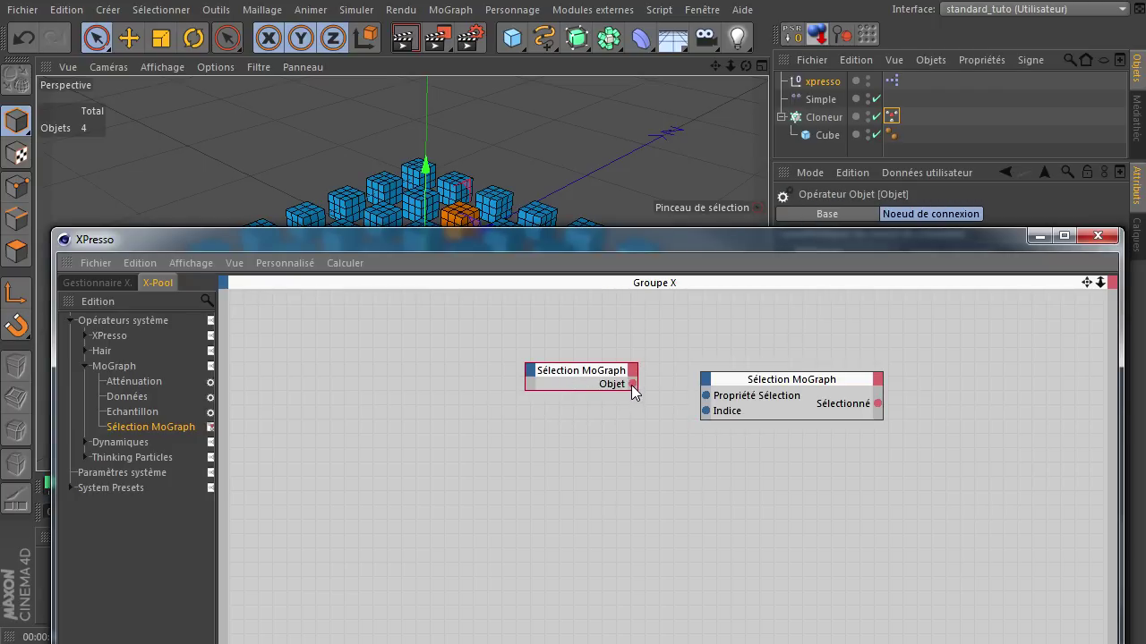
pyautogui.moveTo(706, 395); pyautogui.dragTo(635, 385)
pyautogui.moveTo(797, 383); pyautogui.dragTo(766, 389)
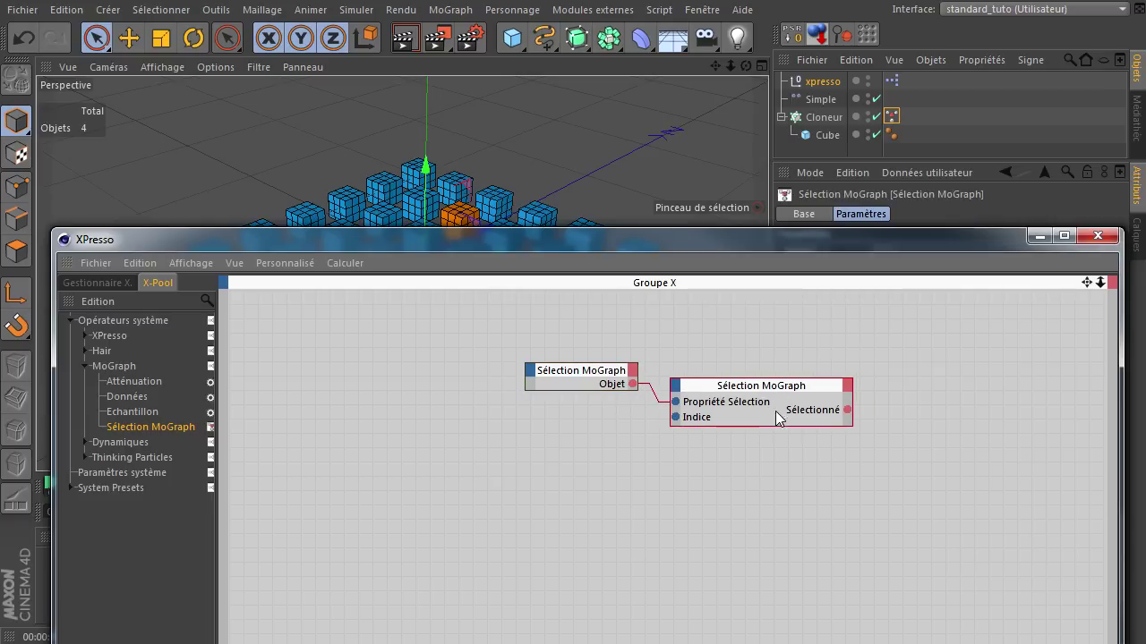
pyautogui.click(674, 389)
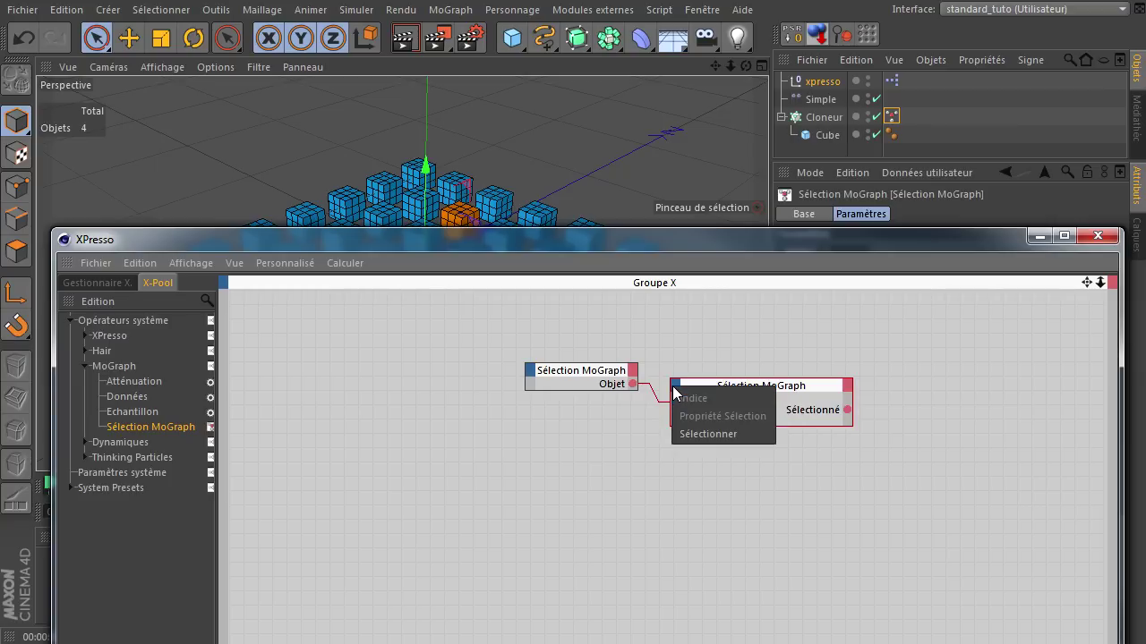
# Add a Sélectionner input to the Sélection MoGraph operator and reveal its Attributes
pyautogui.click(734, 435)
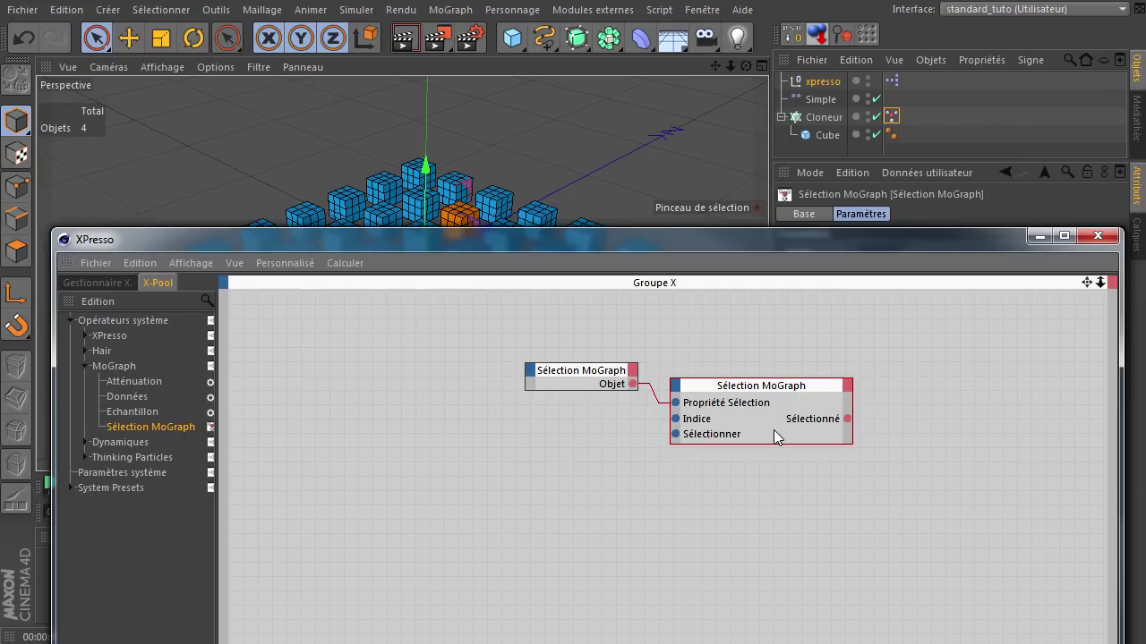
pyautogui.moveTo(769, 240); pyautogui.dragTo(397, 111)
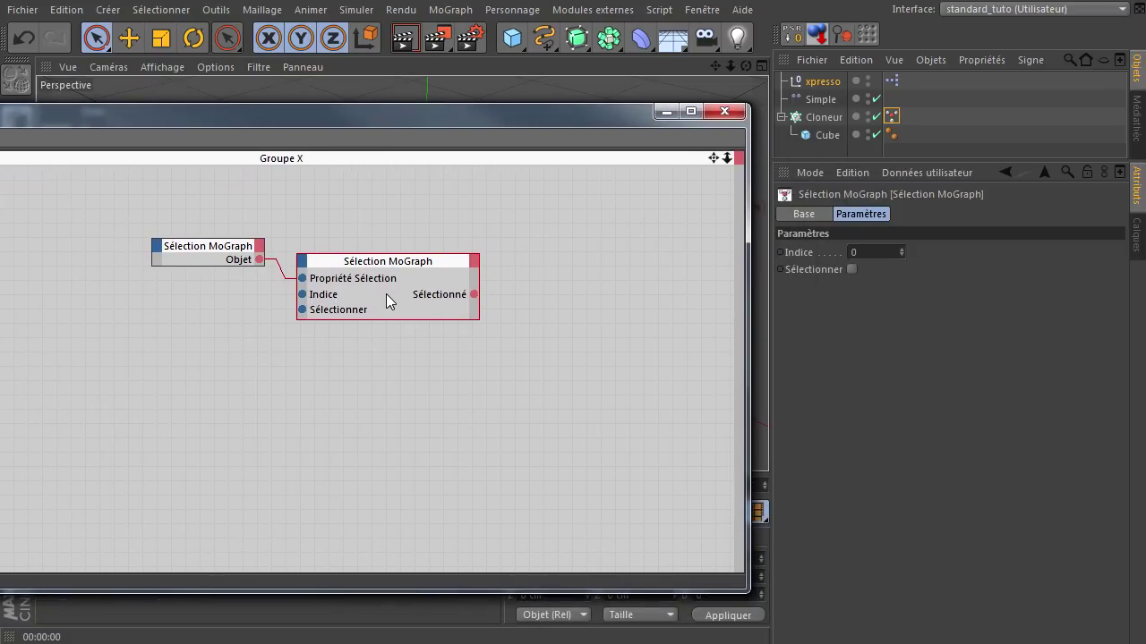
# Edit the operator's Indice value and untick Sélectionner
pyautogui.click(869, 253)
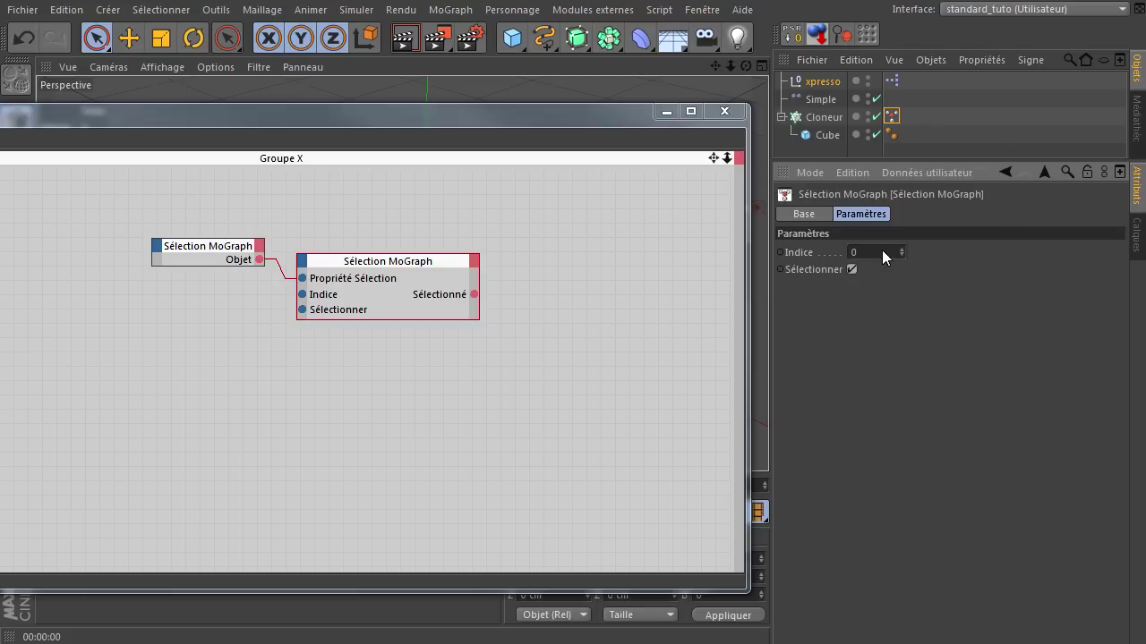
pyautogui.click(852, 270)
pyautogui.moveTo(400, 129); pyautogui.dragTo(527, 557)
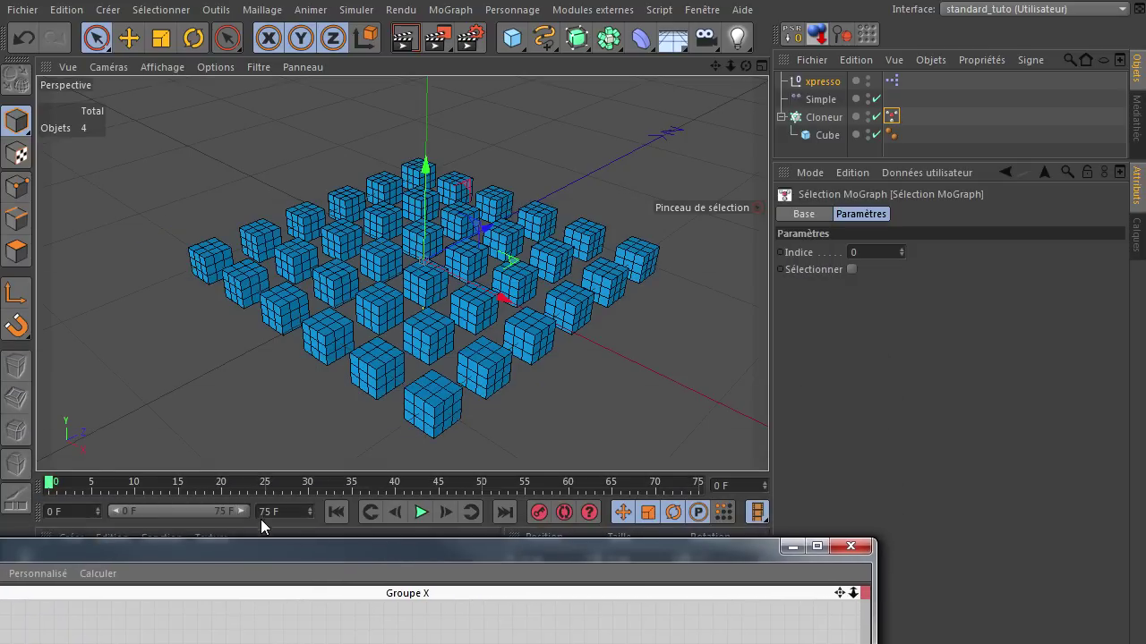
# Extend the scene end frame and preview range to 750 F and start playback
pyautogui.click(268, 512)
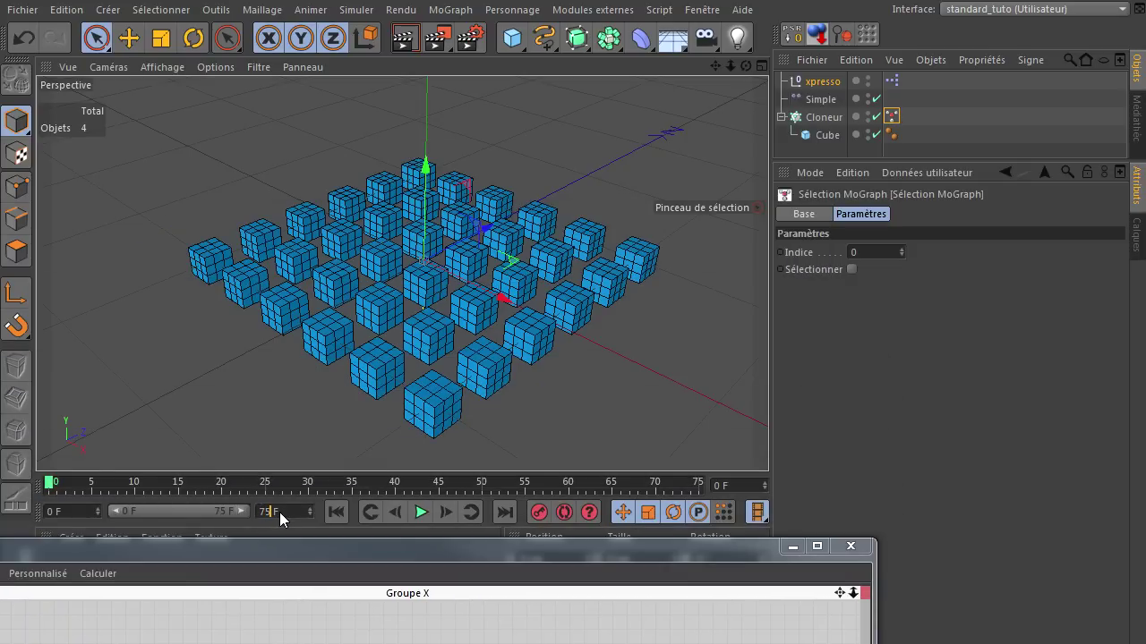
pyautogui.write('0')
pyautogui.press('Return')
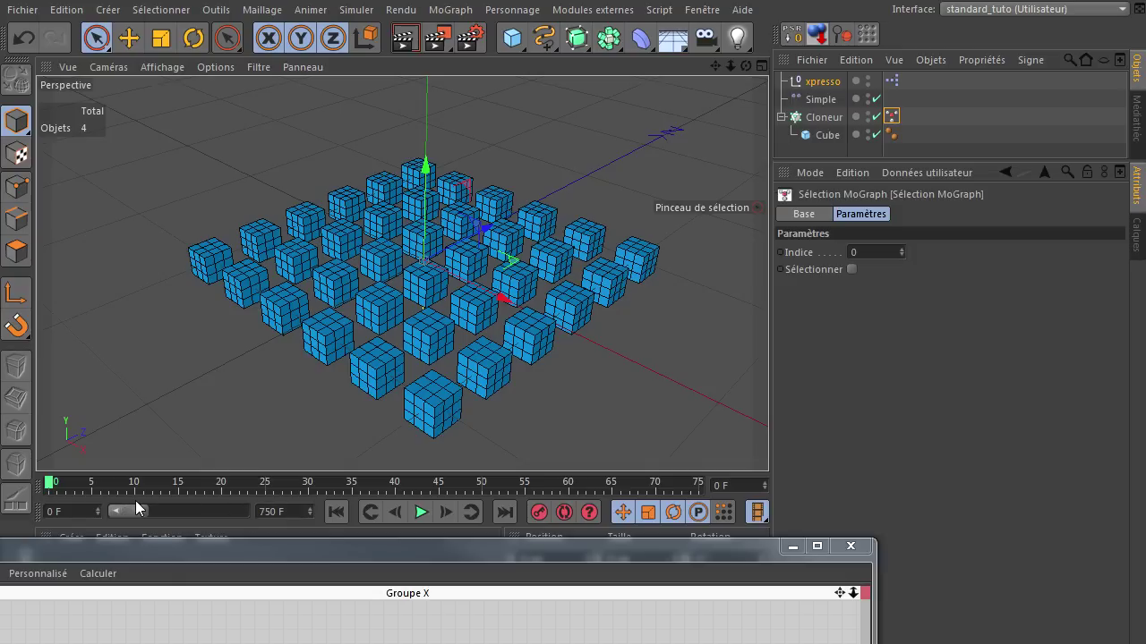
pyautogui.doubleClick(139, 507)
pyautogui.click(108, 576)
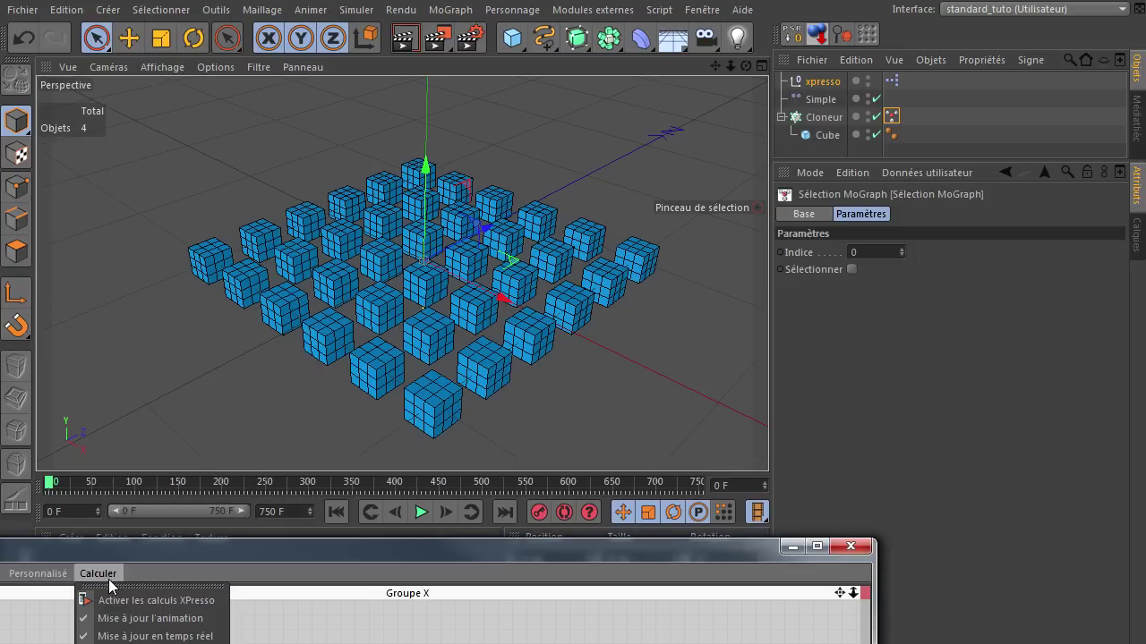
pyautogui.click(387, 637)
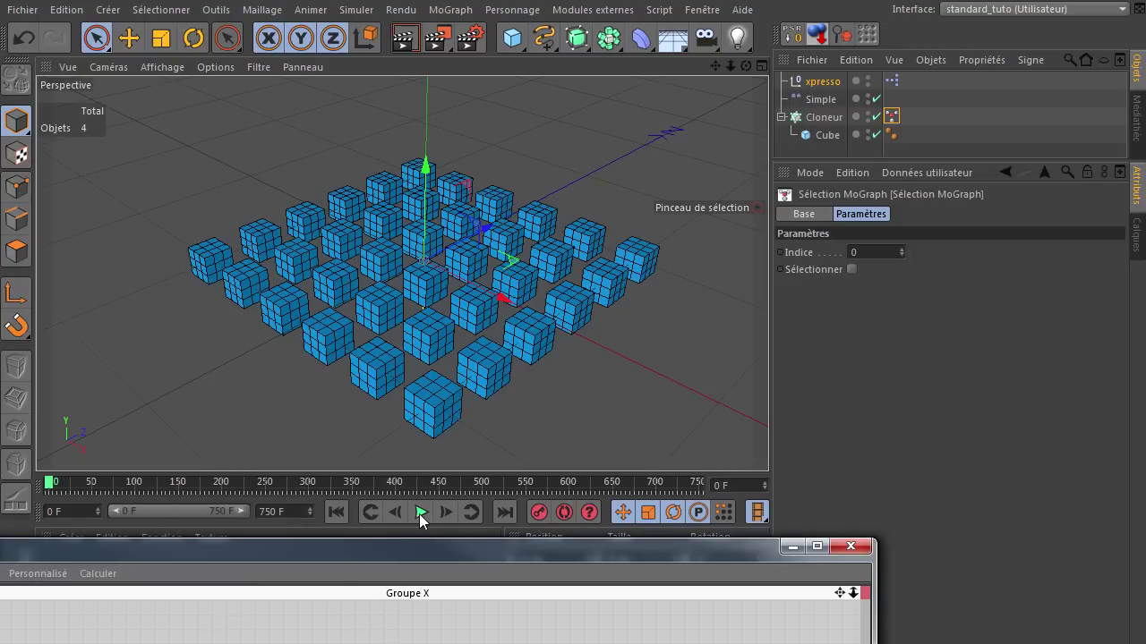
pyautogui.click(419, 514)
pyautogui.moveTo(431, 551)
pyautogui.mouseDown()
pyautogui.moveTo(395, 490)
pyautogui.moveTo(367, 311)
pyautogui.mouseUp()
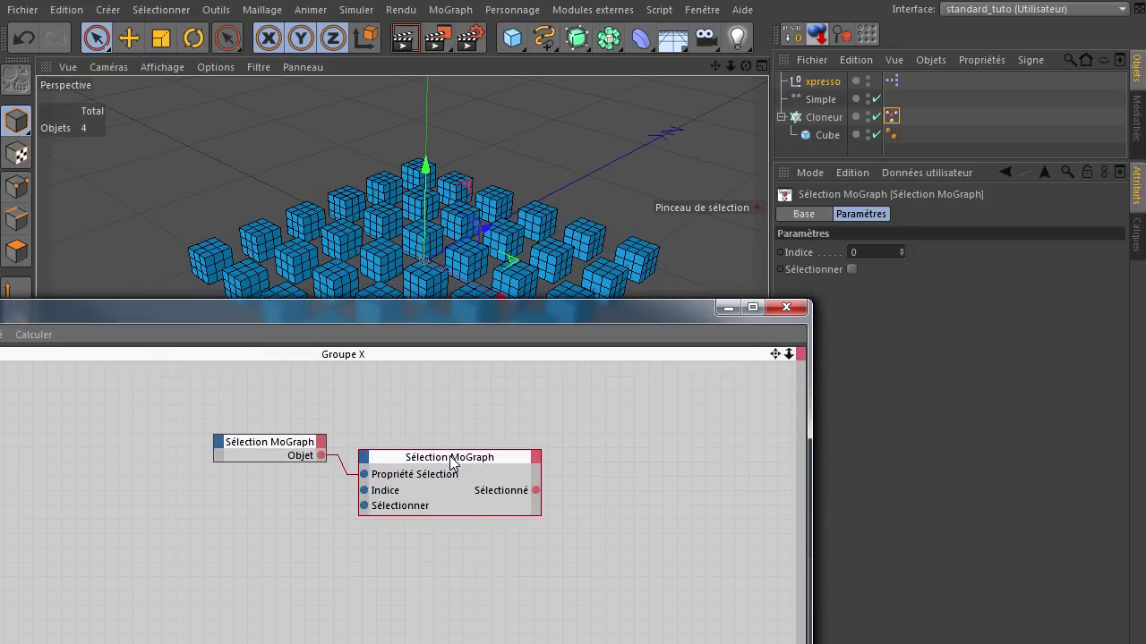
pyautogui.moveTo(513, 308)
pyautogui.mouseDown()
pyautogui.moveTo(569, 514)
pyautogui.moveTo(559, 543)
pyautogui.mouseUp()
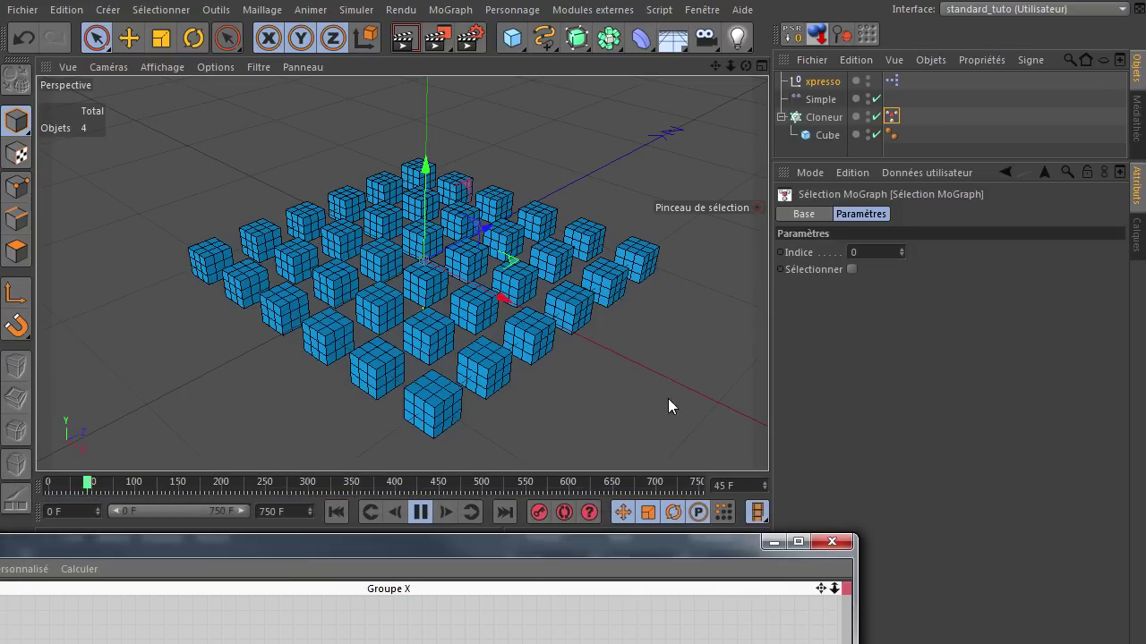
# Set Indice to 15 and toggle Sélectionner to test one orange clone, then stop playback
pyautogui.click(880, 252)
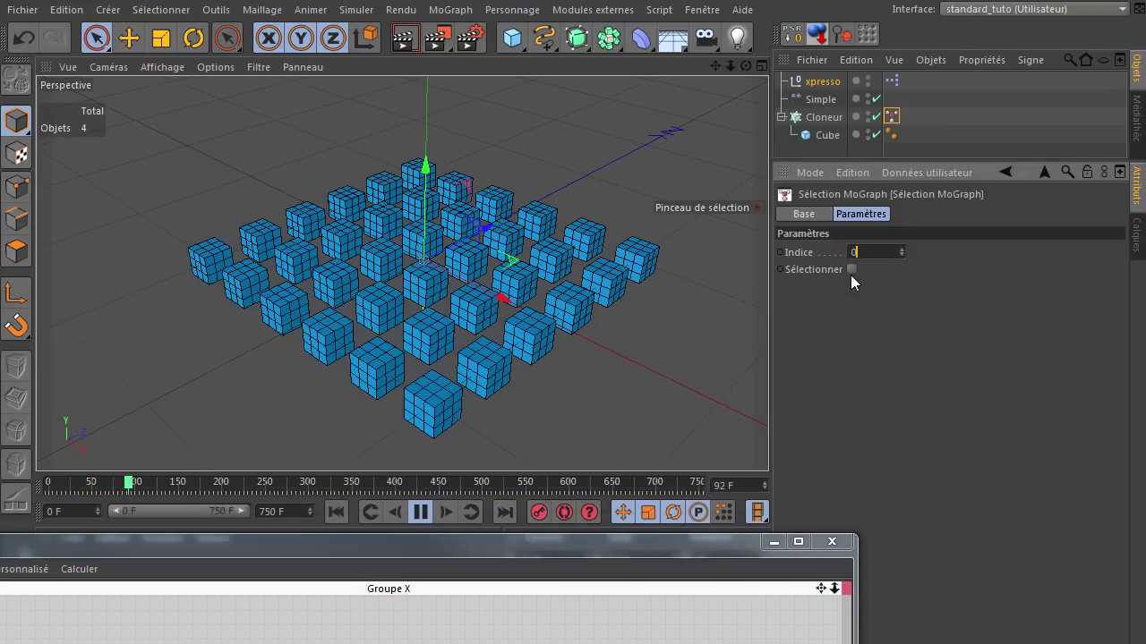
pyautogui.click(852, 271)
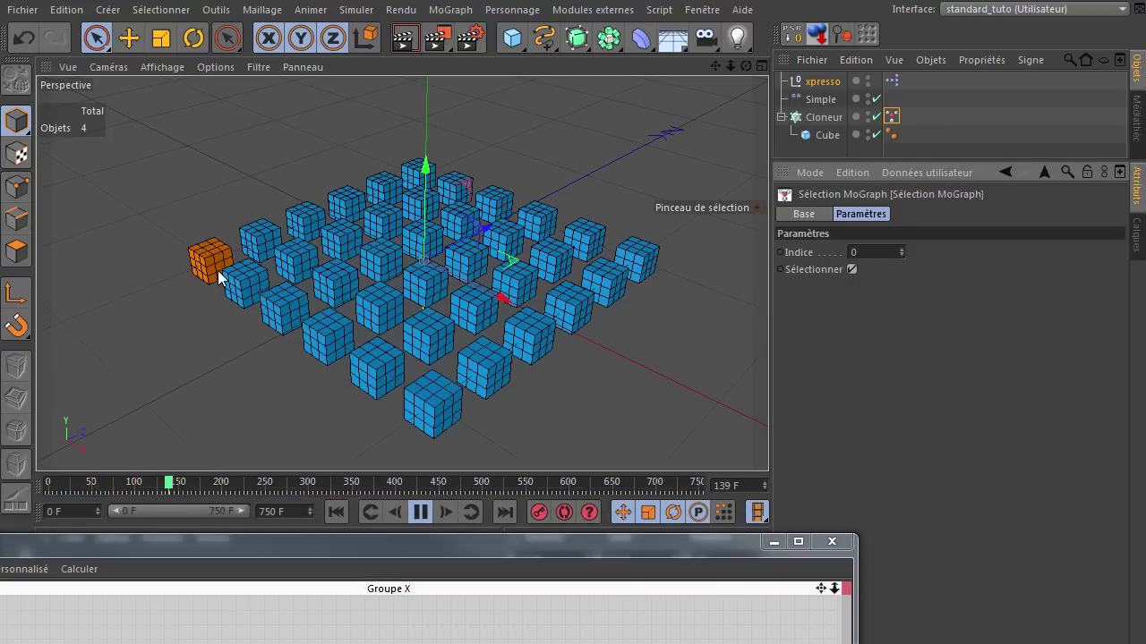
pyautogui.click(851, 270)
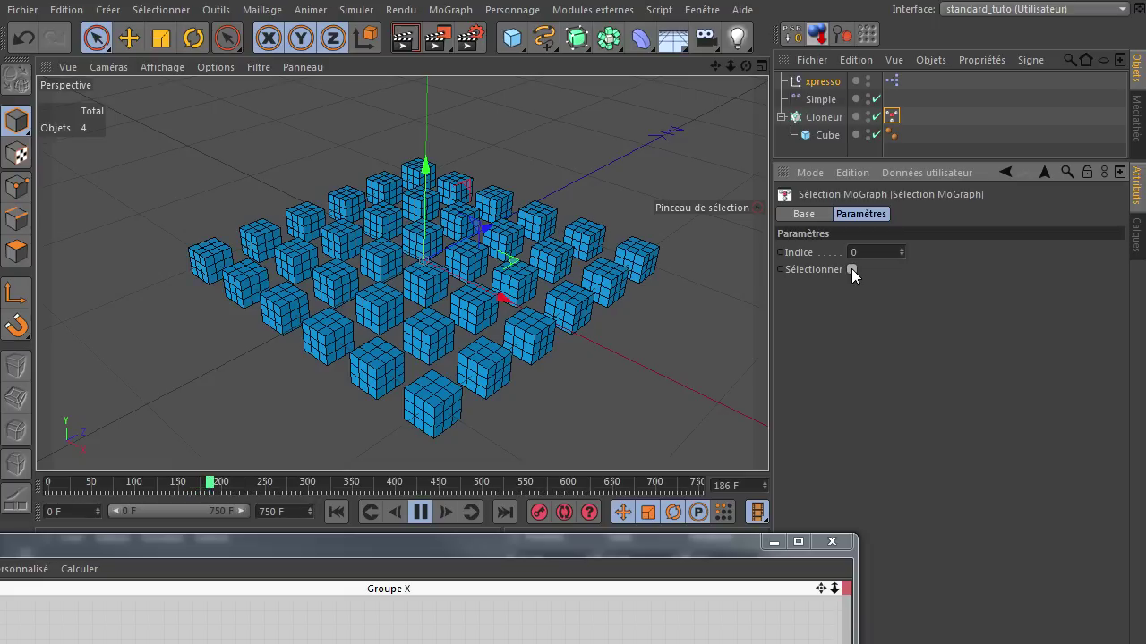
pyautogui.click(863, 252)
pyautogui.write('15')
pyautogui.click(851, 269)
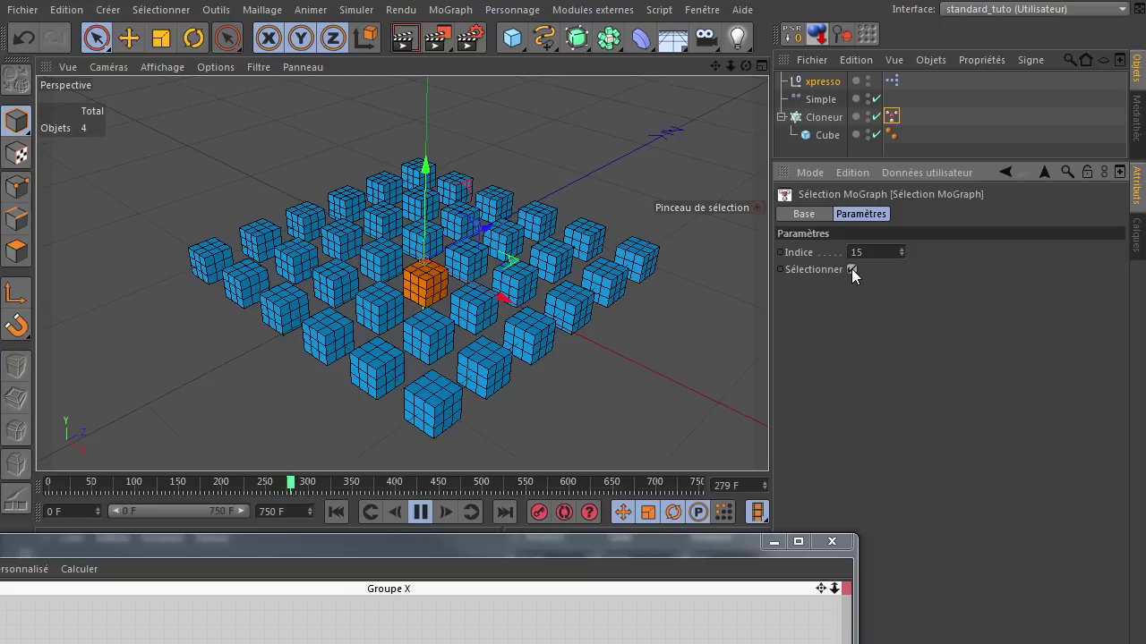
pyautogui.click(851, 270)
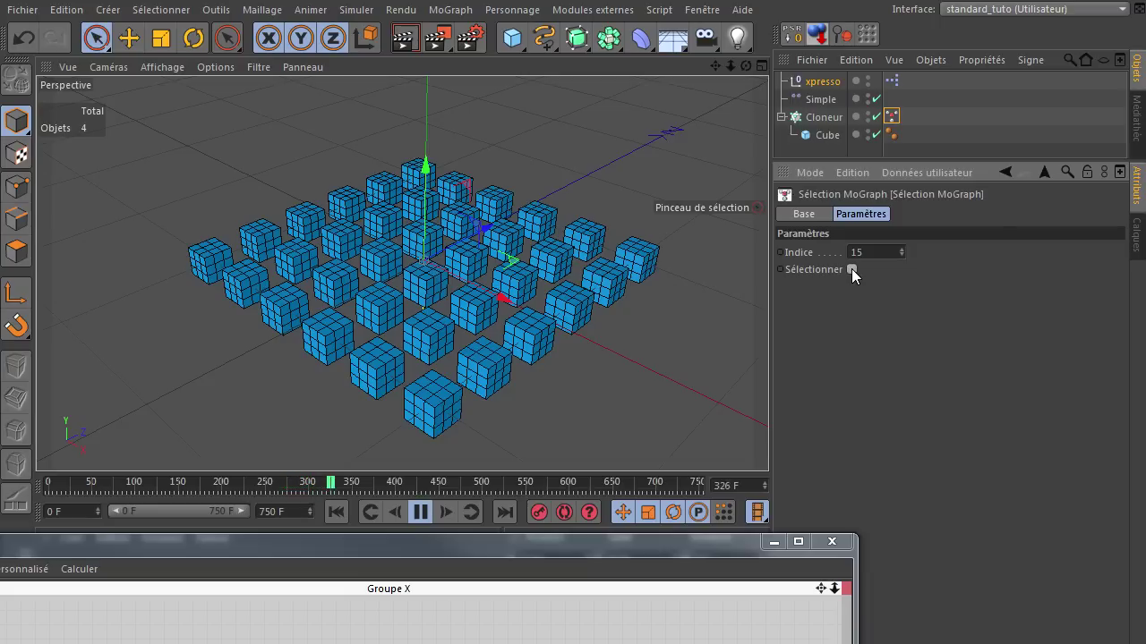
pyautogui.click(419, 511)
pyautogui.doubleClick(415, 547)
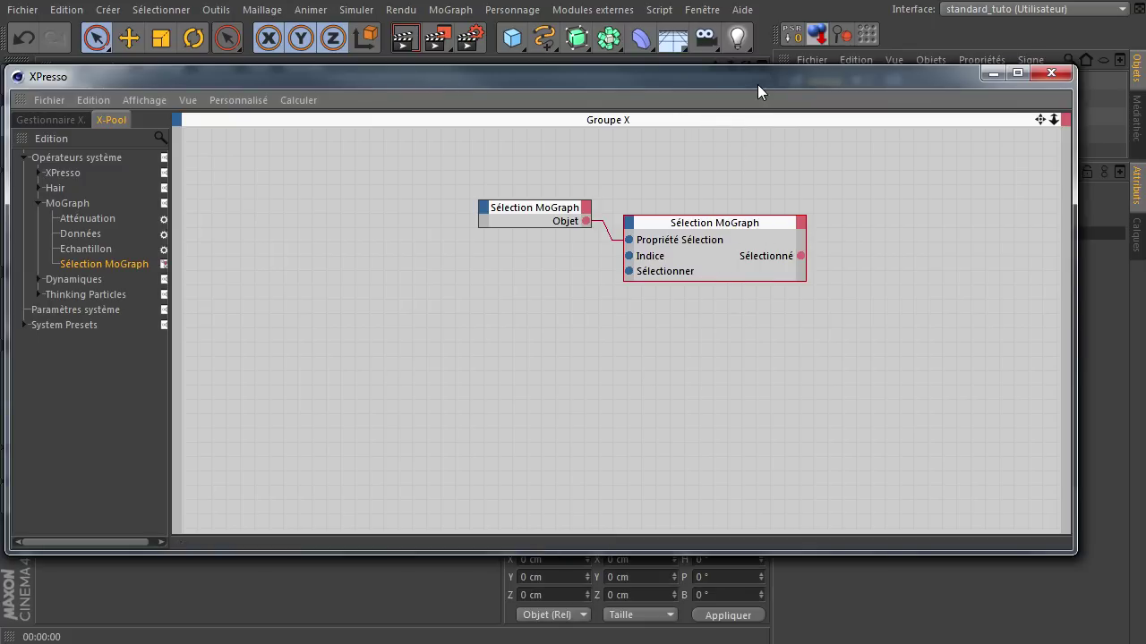
# Move the Propriété Sélection input below Sélectionner and Indice on the Sélection MoGraph node
pyautogui.moveTo(757, 80); pyautogui.dragTo(812, 313)
pyautogui.click(892, 117)
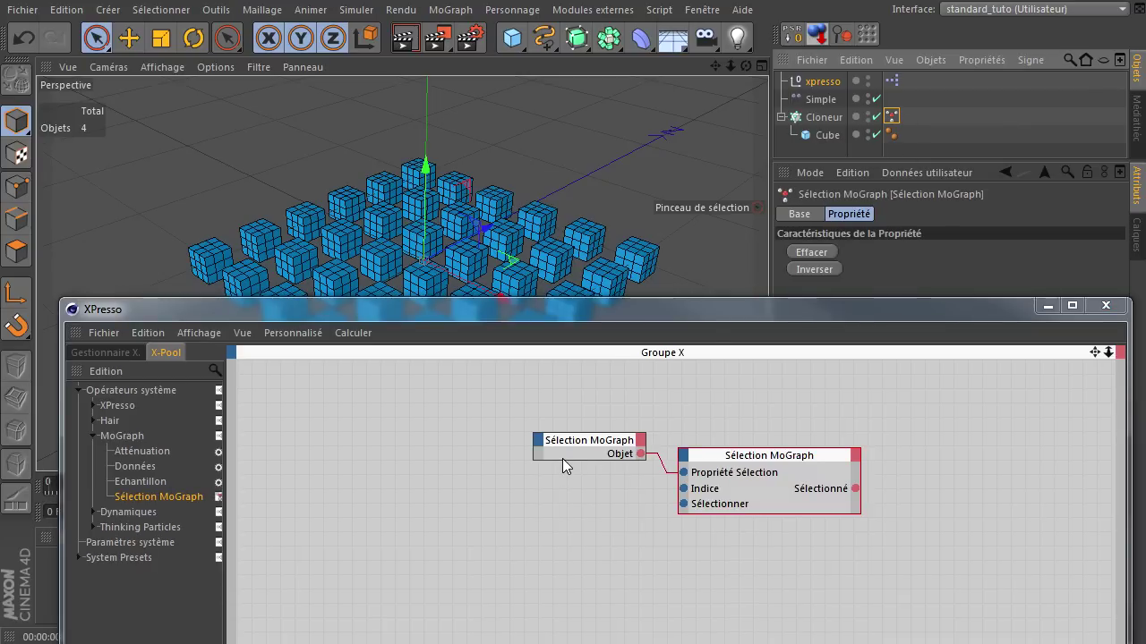
pyautogui.moveTo(716, 472); pyautogui.dragTo(716, 506)
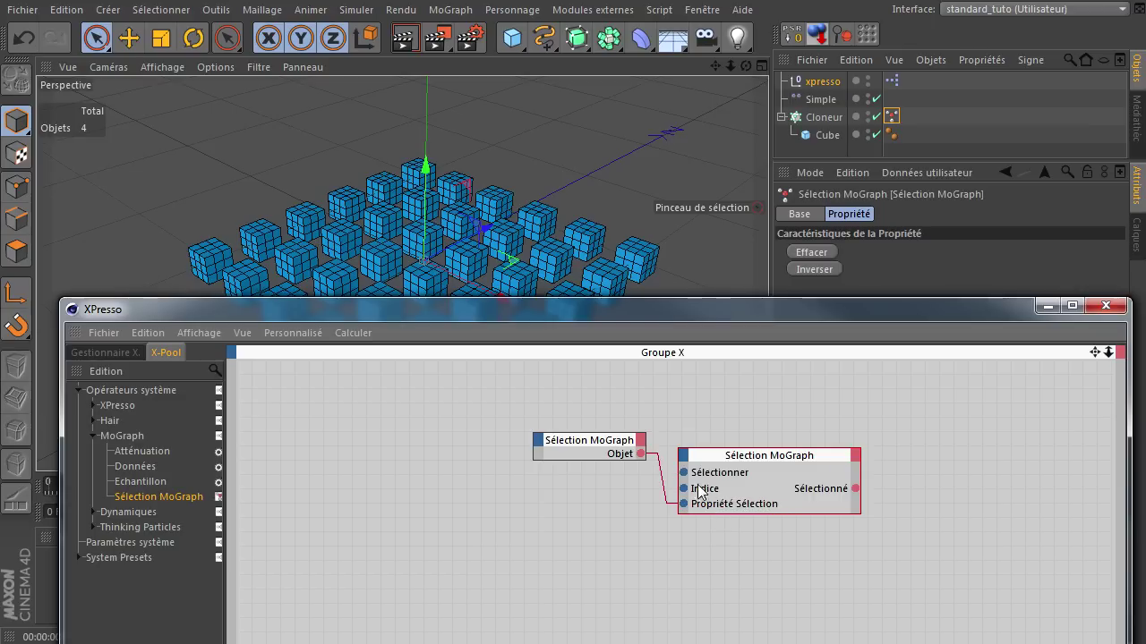
pyautogui.moveTo(619, 447); pyautogui.dragTo(628, 518)
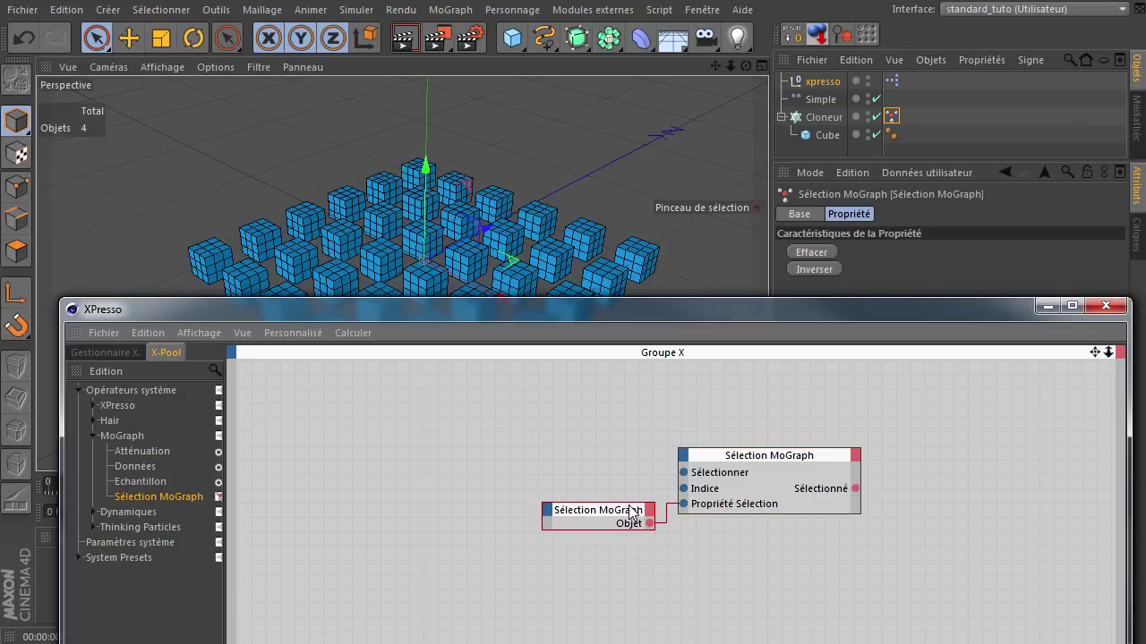
pyautogui.moveTo(455, 313); pyautogui.dragTo(520, 482)
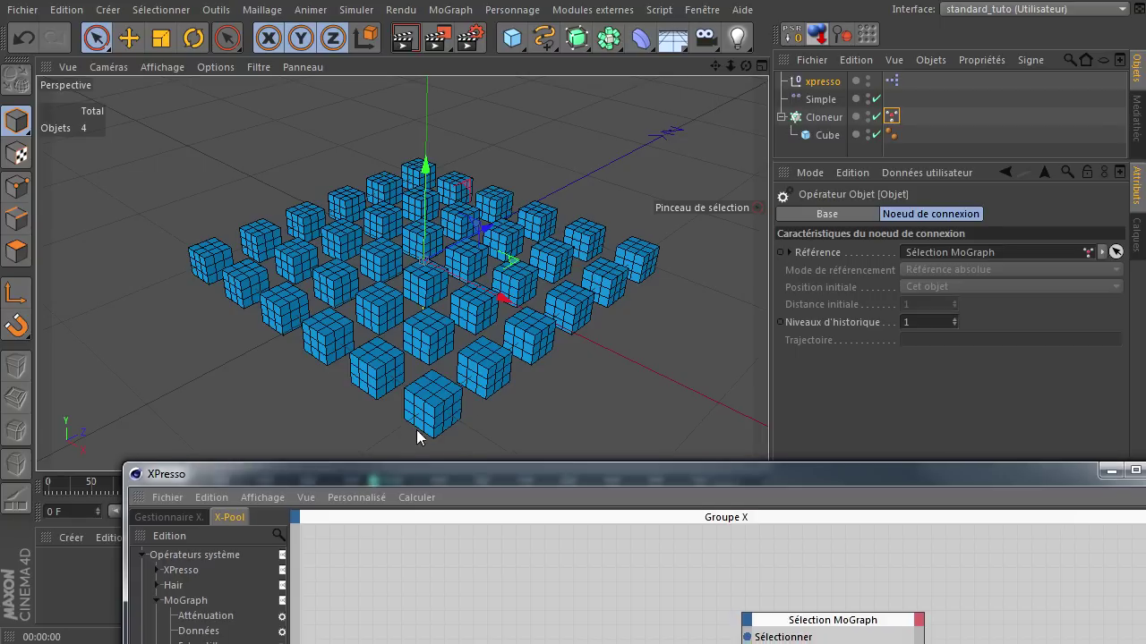
pyautogui.moveTo(433, 479); pyautogui.dragTo(420, 196)
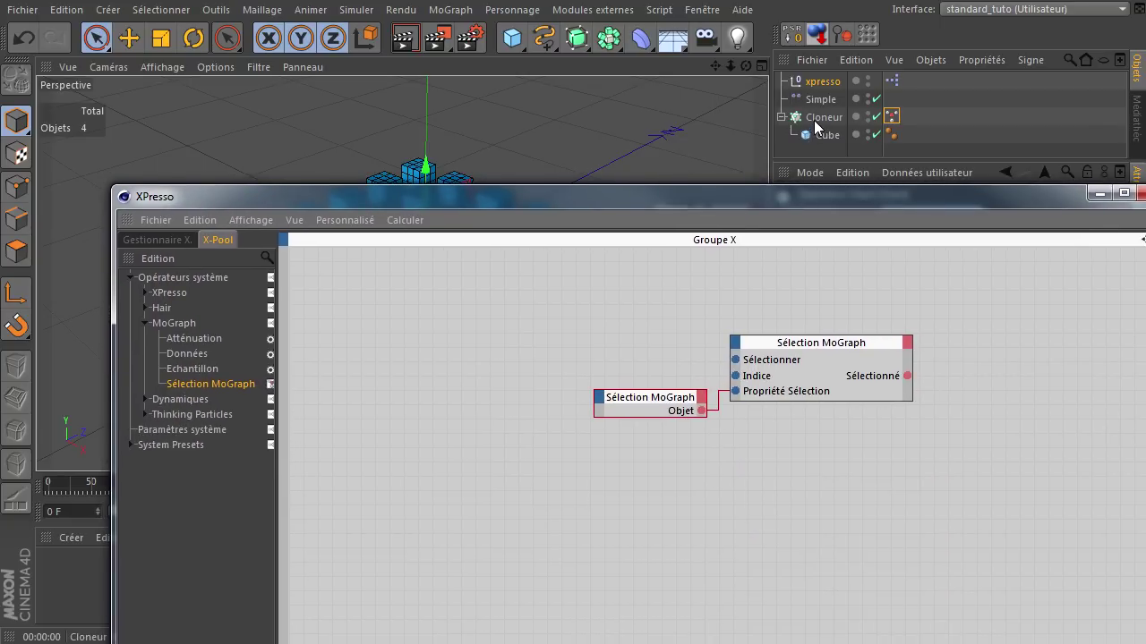
# Add Cloneur and MoGraph Données nodes, wiring Cloneur's Objet output into Données Objet
pyautogui.click(818, 118)
pyautogui.moveTo(351, 306); pyautogui.dragTo(353, 302)
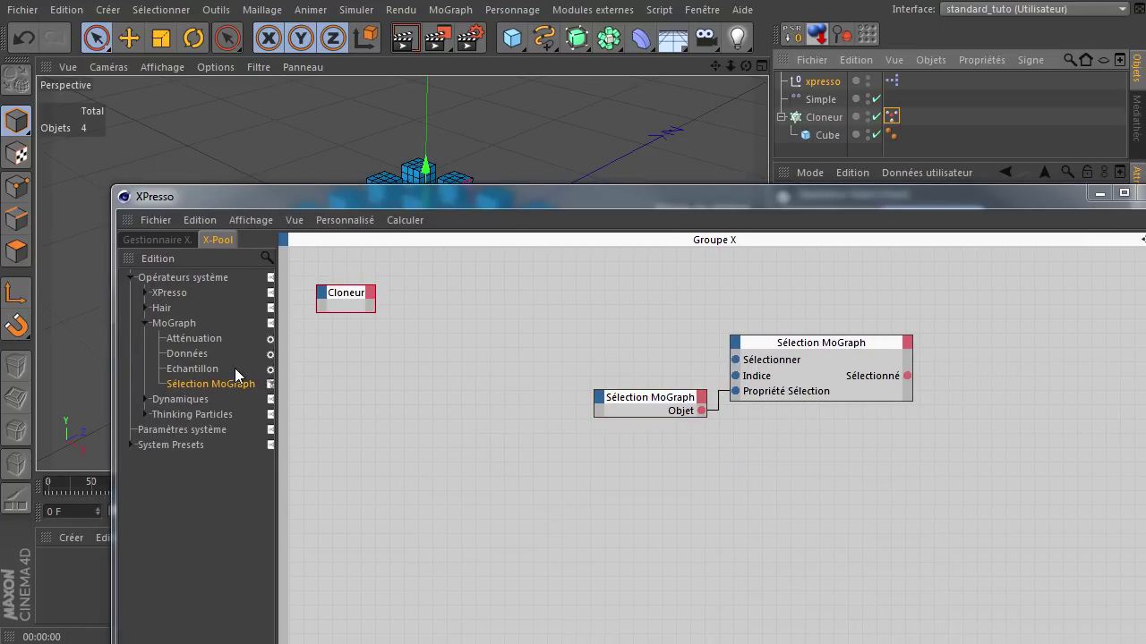
pyautogui.click(181, 355)
pyautogui.moveTo(174, 354); pyautogui.dragTo(495, 315)
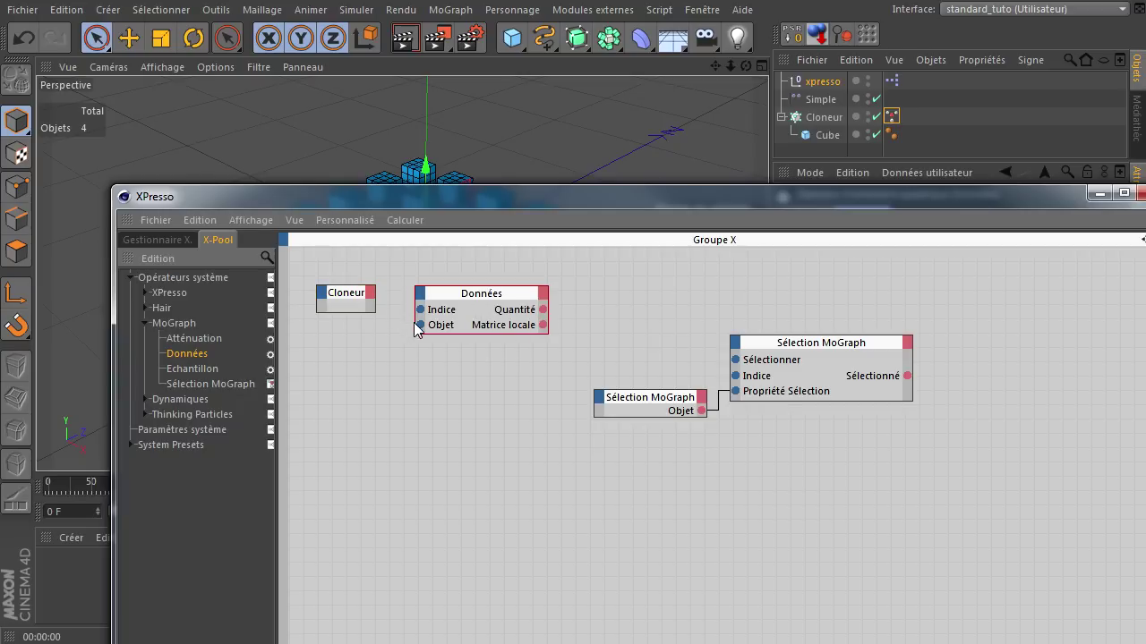
pyautogui.click(368, 294)
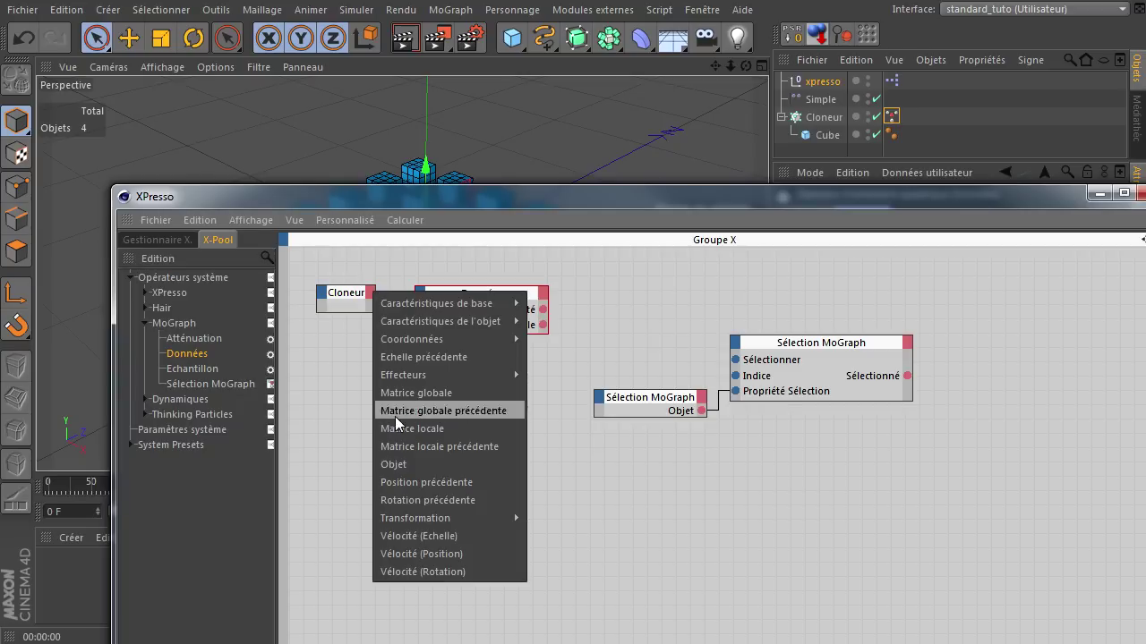
pyautogui.click(394, 465)
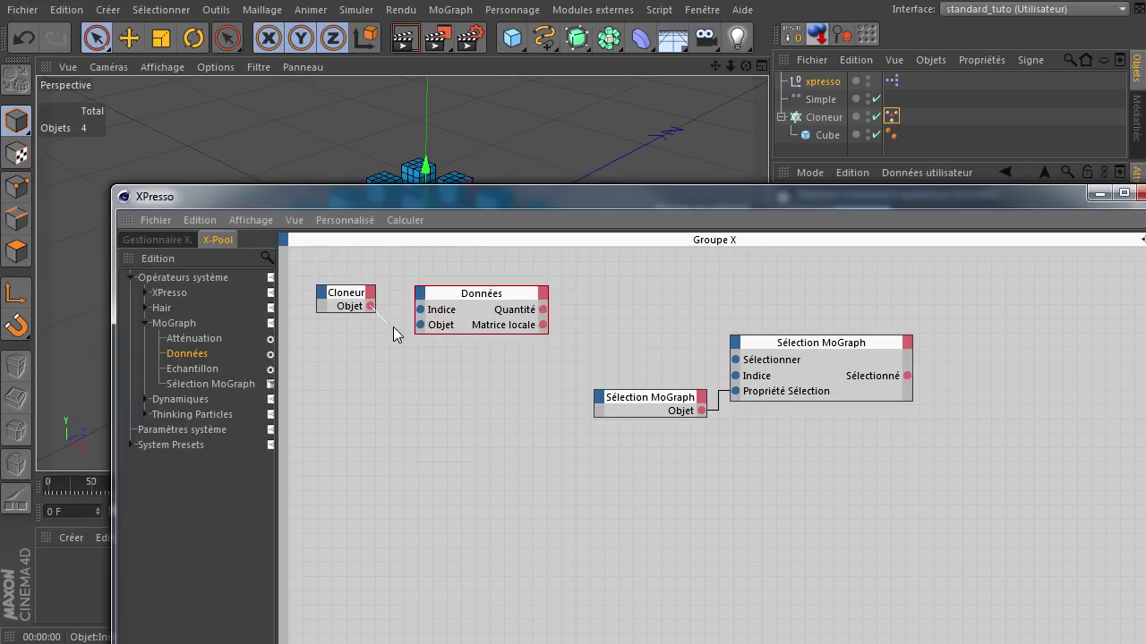
pyautogui.moveTo(420, 327); pyautogui.dragTo(421, 325)
# Tidy the node layout and review the Sélection MoGraph operator's Indice and Sélectionner settings
pyautogui.moveTo(485, 301); pyautogui.dragTo(476, 309)
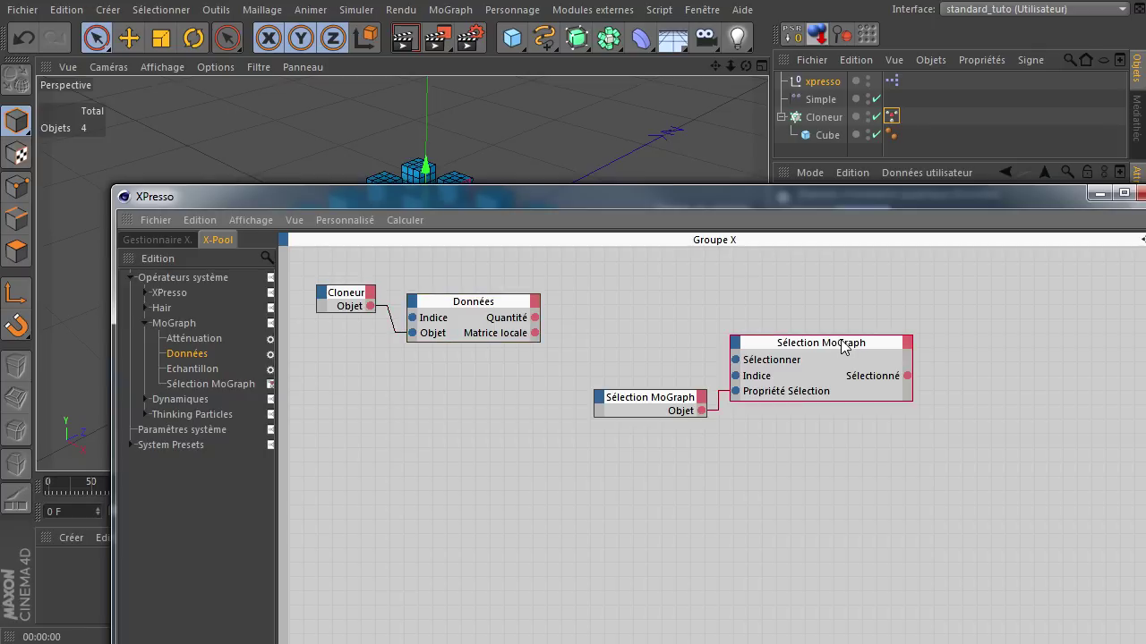
pyautogui.moveTo(845, 360); pyautogui.dragTo(911, 331)
pyautogui.moveTo(662, 398); pyautogui.dragTo(734, 382)
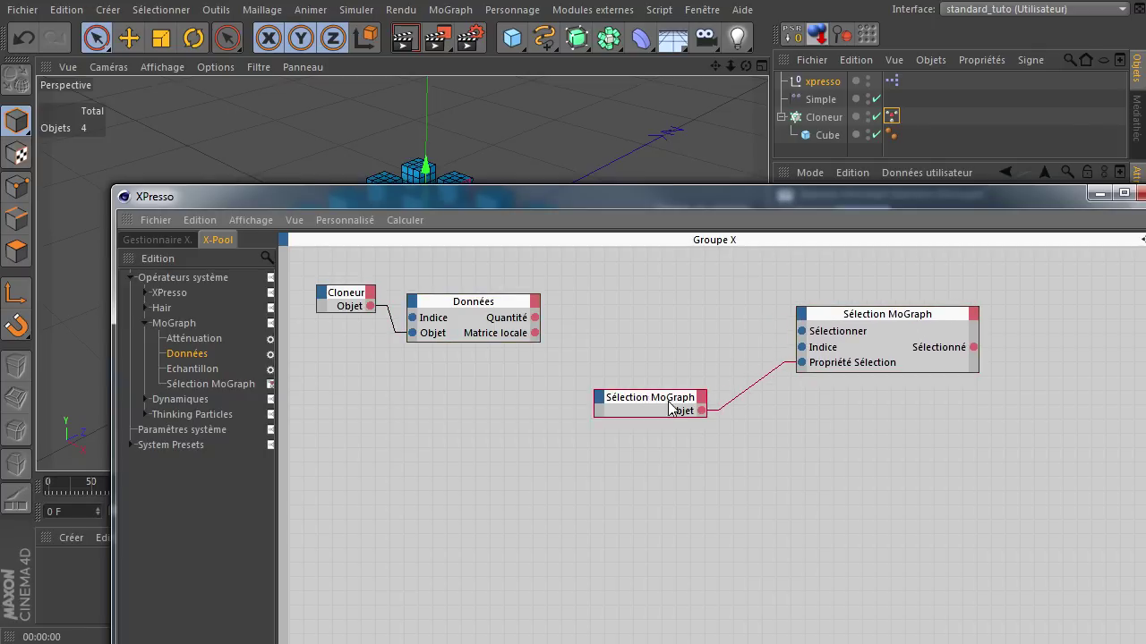
pyautogui.click(882, 345)
pyautogui.moveTo(892, 206); pyautogui.dragTo(901, 425)
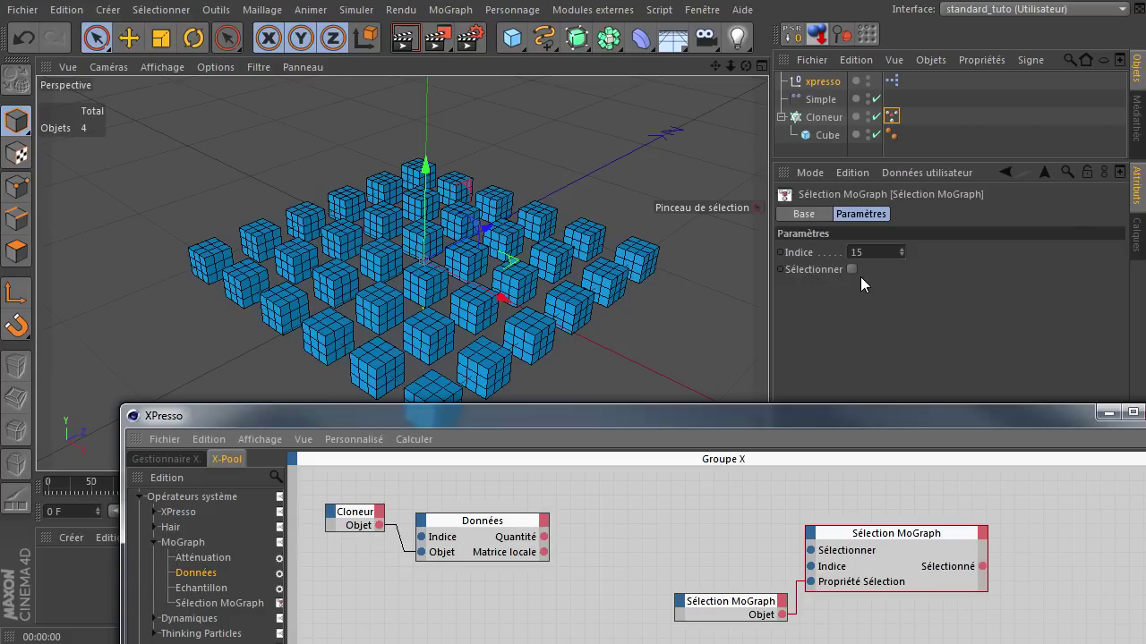
pyautogui.moveTo(814, 427); pyautogui.dragTo(725, 277)
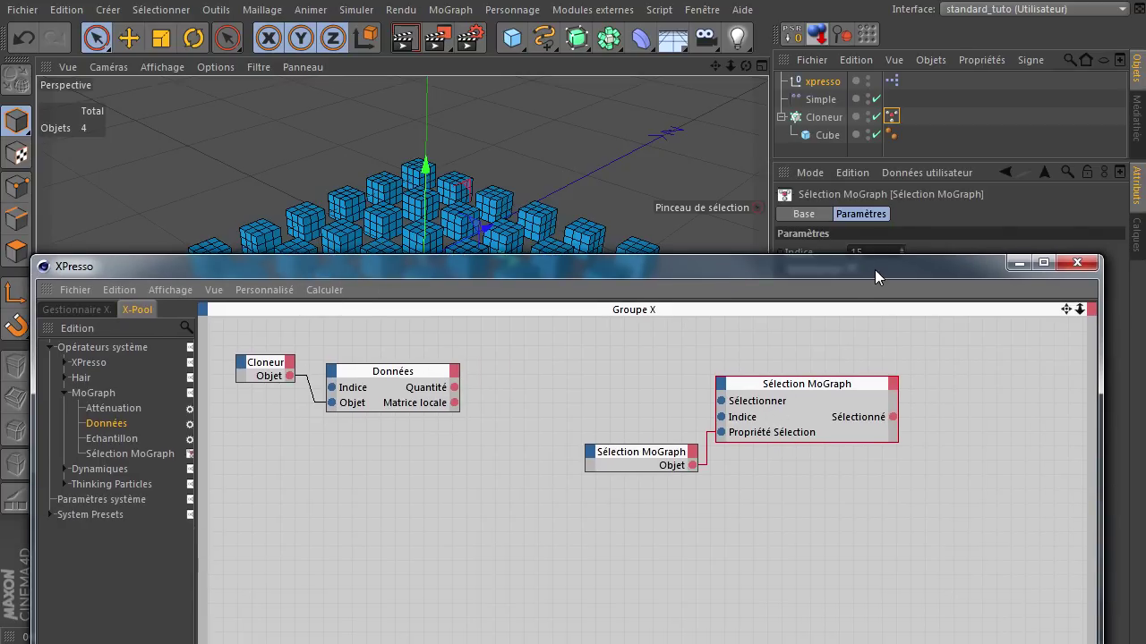
pyautogui.moveTo(875, 269); pyautogui.dragTo(880, 299)
pyautogui.write('0')
pyautogui.press('Return')
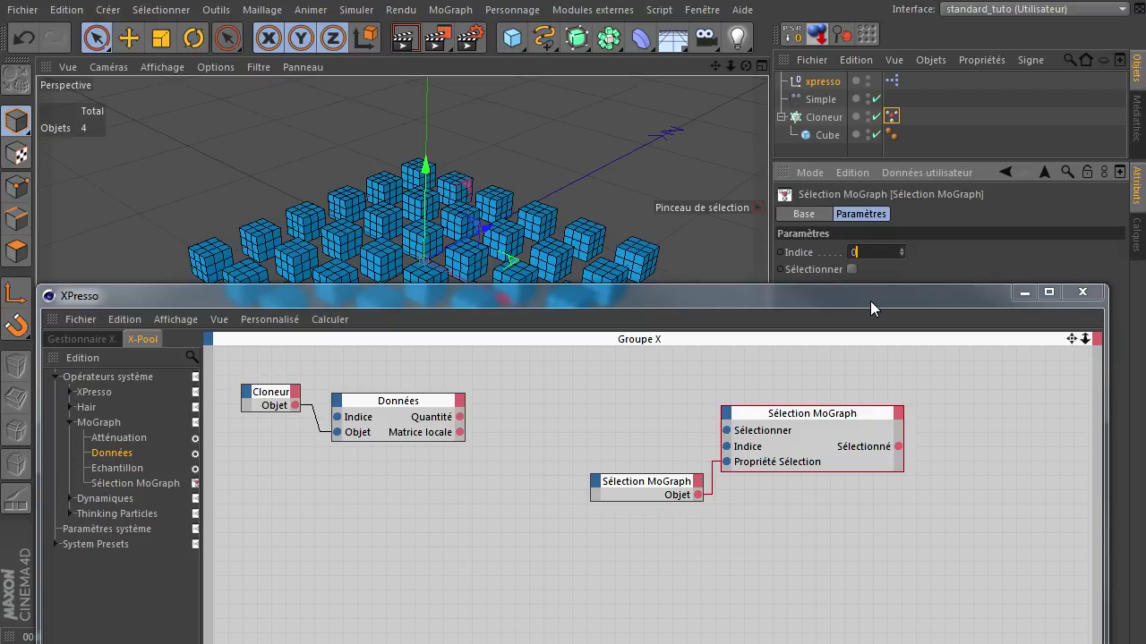
pyautogui.moveTo(894, 289); pyautogui.dragTo(889, 168)
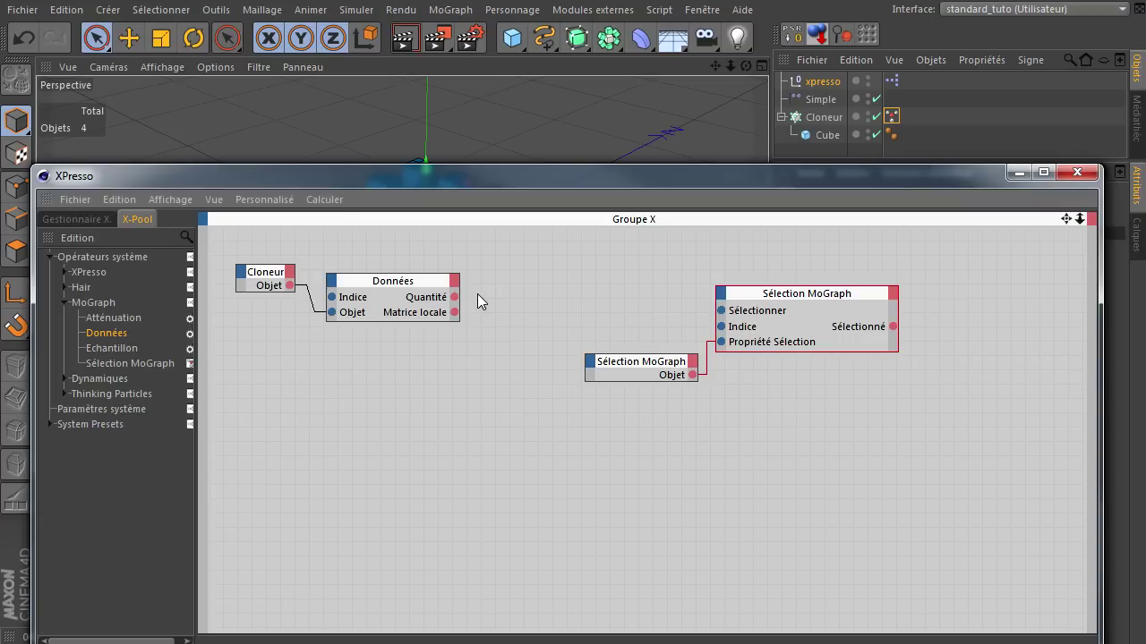
pyautogui.click(505, 363)
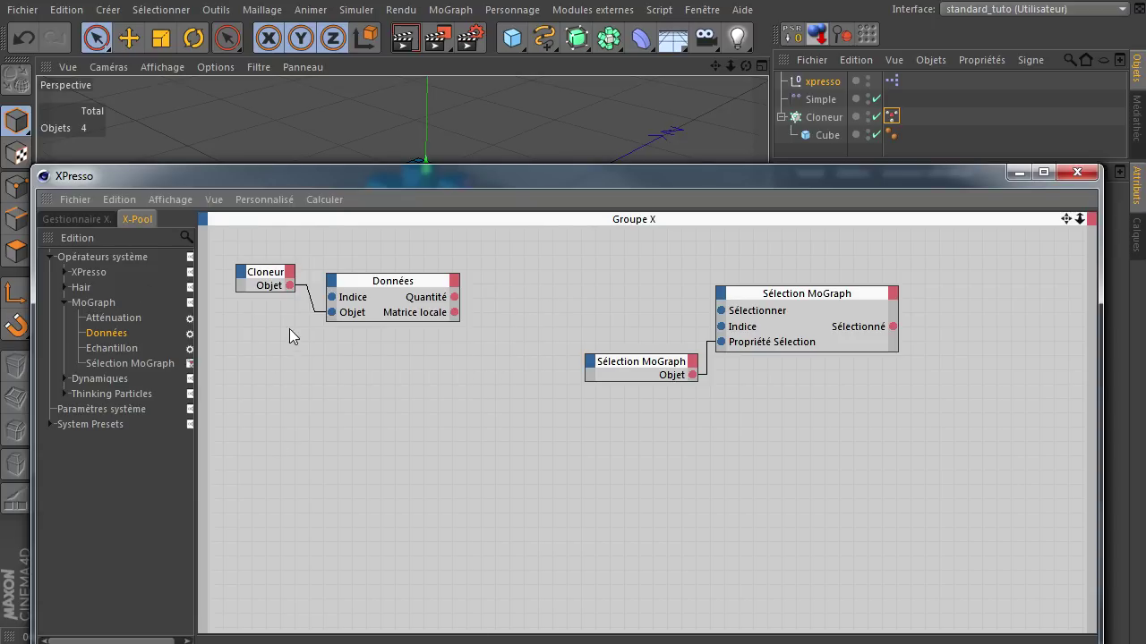
# Add an Itération node from XPresso > Itérateurs and begin editing its Début de l'itération value
pyautogui.click(66, 272)
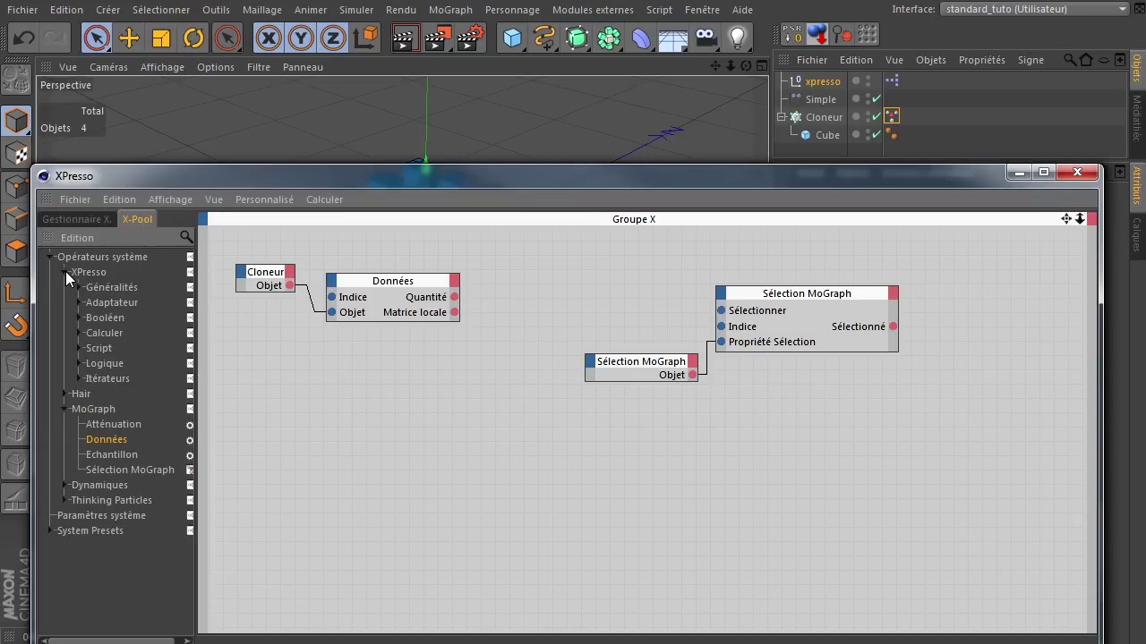
pyautogui.click(80, 379)
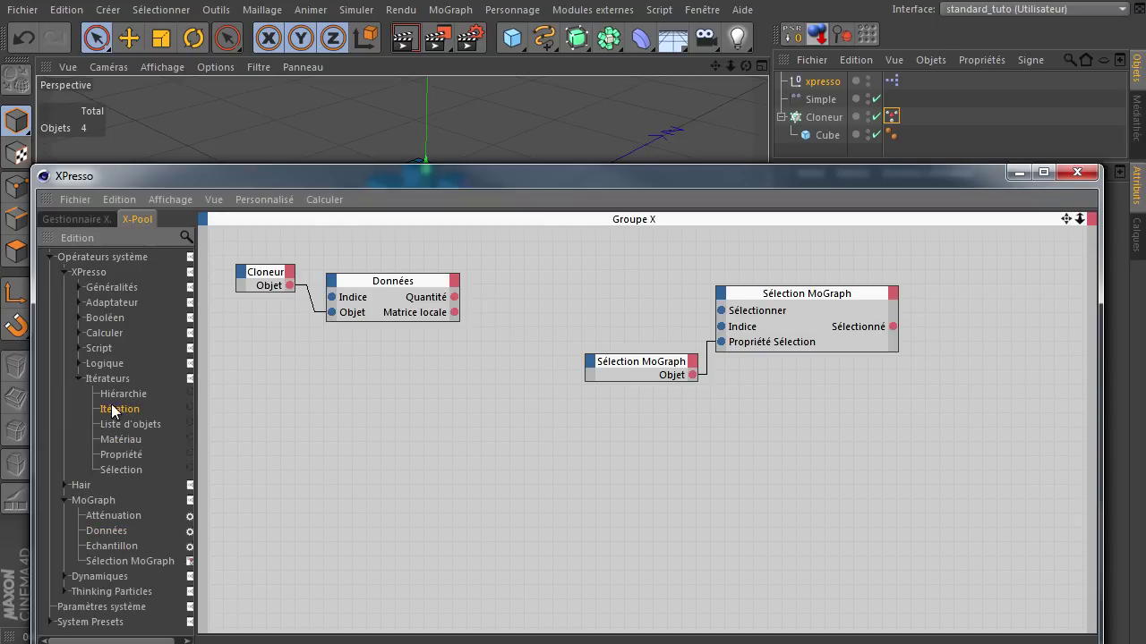
pyautogui.moveTo(600, 277)
pyautogui.mouseDown()
pyautogui.moveTo(586, 280)
pyautogui.moveTo(603, 253)
pyautogui.mouseUp()
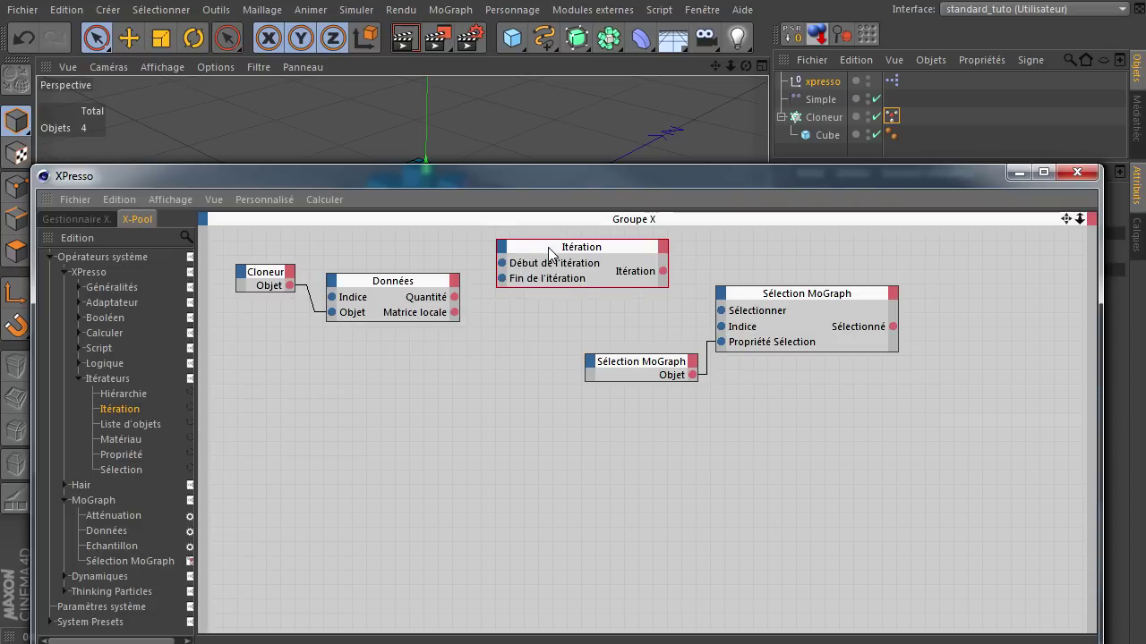
pyautogui.moveTo(555, 240); pyautogui.dragTo(546, 242)
pyautogui.moveTo(684, 179)
pyautogui.mouseDown()
pyautogui.moveTo(503, 349)
pyautogui.moveTo(519, 375)
pyautogui.mouseUp()
pyautogui.click(910, 288)
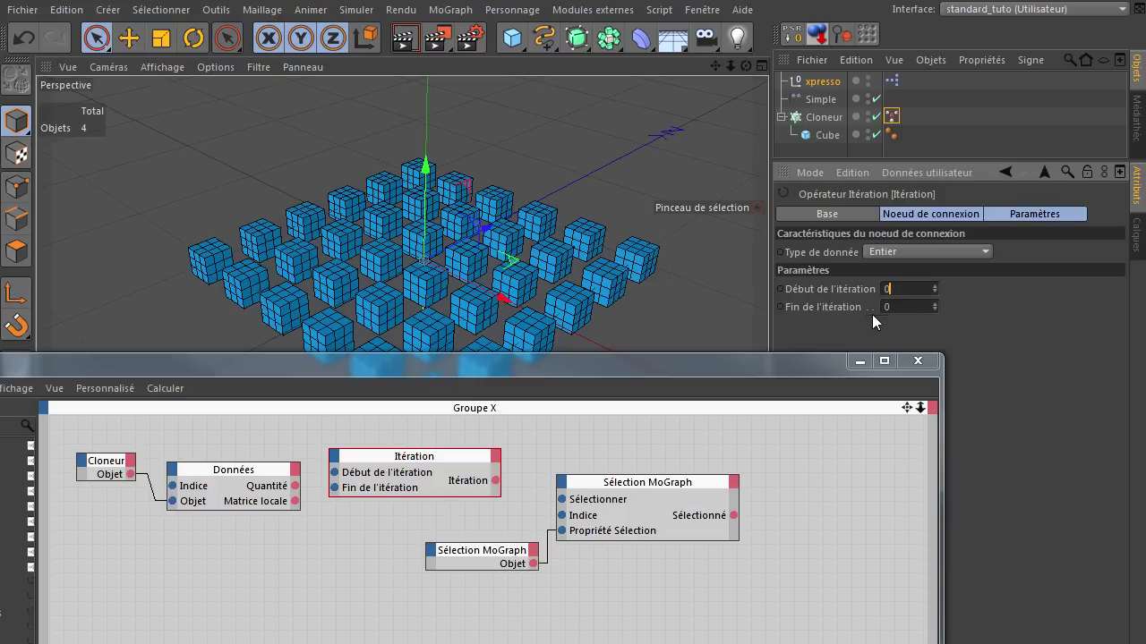
# Wire Données Quantité to Itération's Fin de l'itération, and Itération's output to Sélection MoGraph Indice
pyautogui.moveTo(788, 360); pyautogui.dragTo(868, 127)
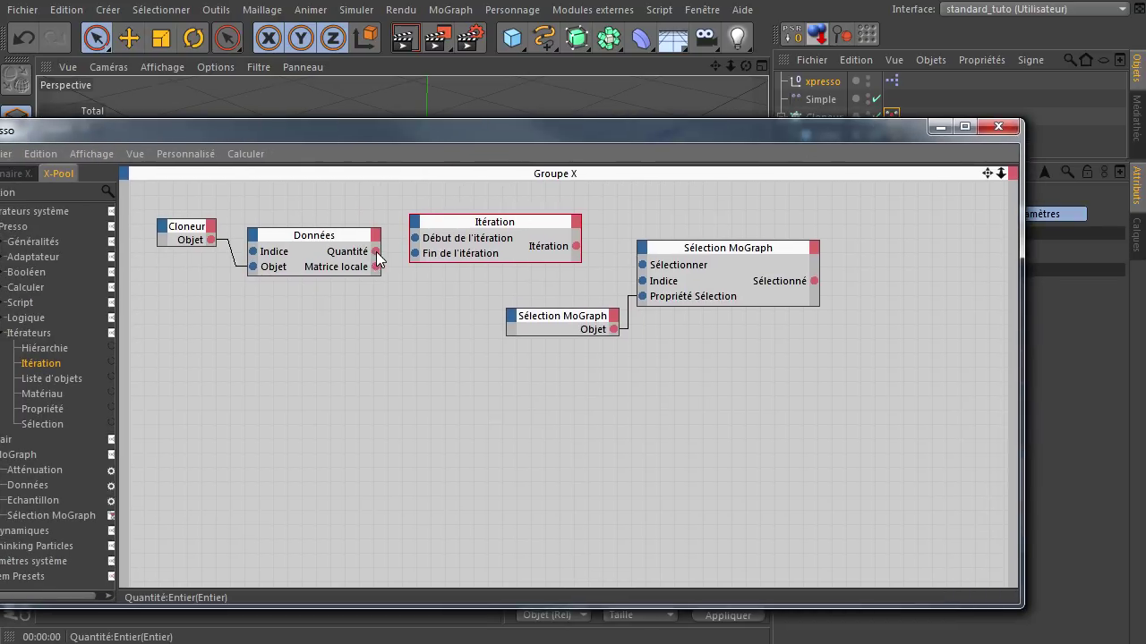
pyautogui.moveTo(418, 258); pyautogui.dragTo(416, 255)
pyautogui.moveTo(644, 139); pyautogui.dragTo(625, 311)
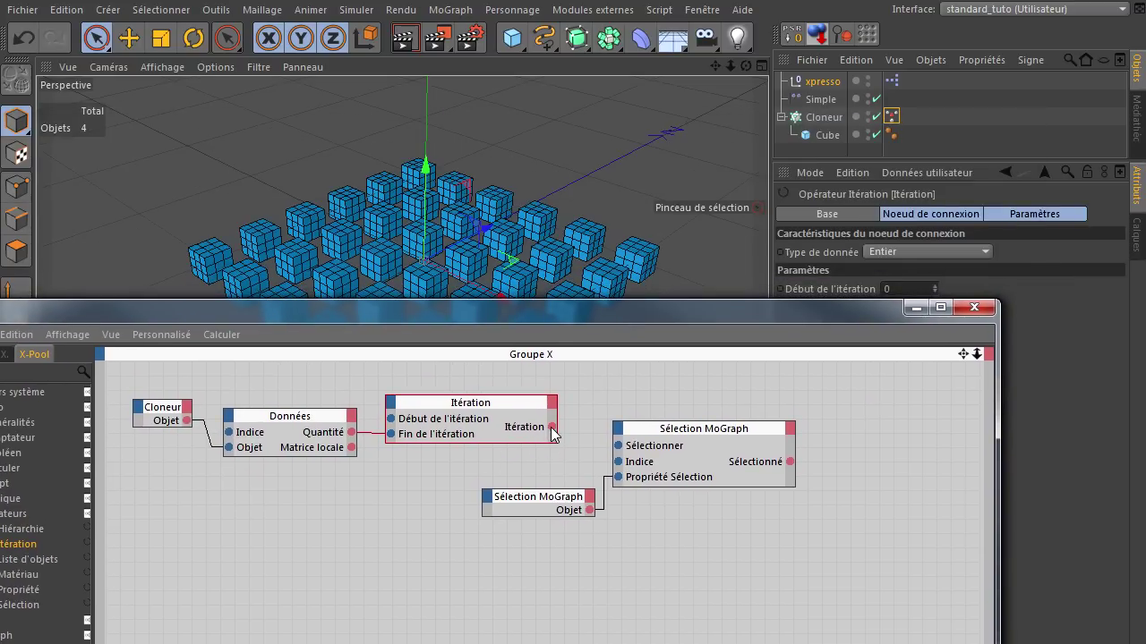
pyautogui.moveTo(606, 456); pyautogui.dragTo(617, 461)
# Move Cloneur, Données, Itération and both Sélection MoGraph nodes closer together into a compact layout
pyautogui.moveTo(665, 315); pyautogui.dragTo(736, 438)
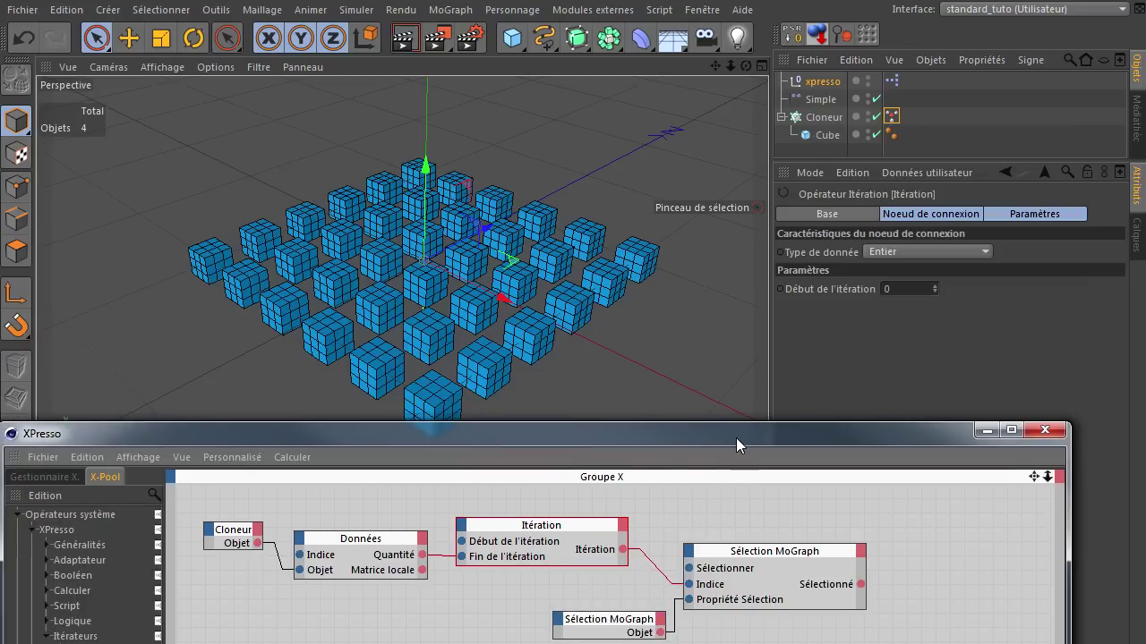
pyautogui.moveTo(319, 439); pyautogui.dragTo(356, 194)
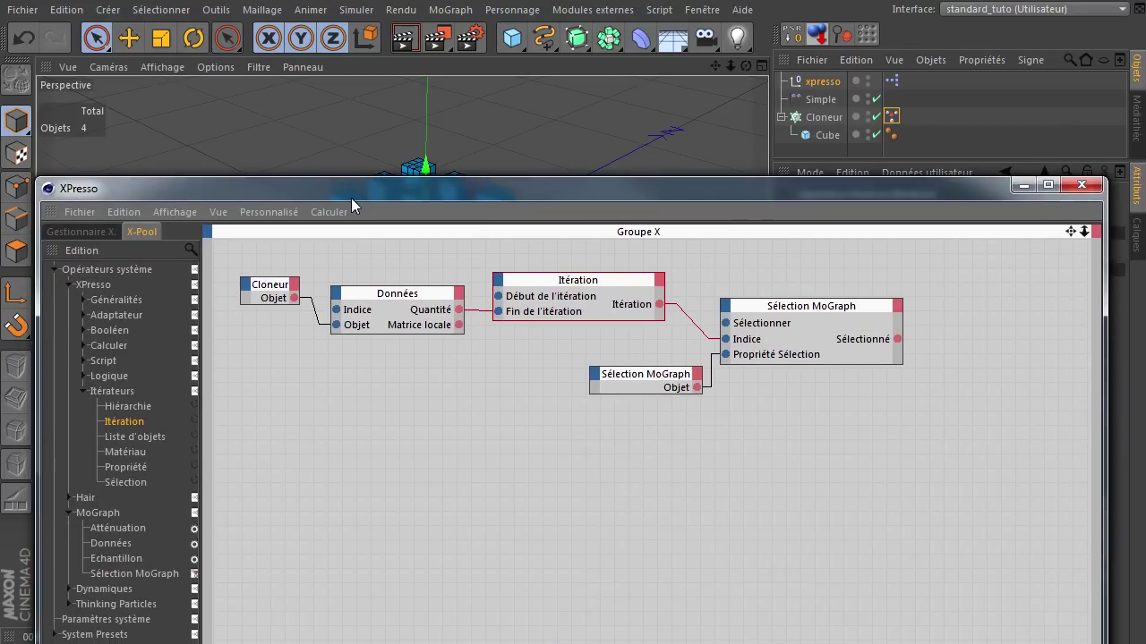
pyautogui.moveTo(267, 286); pyautogui.dragTo(255, 277)
pyautogui.click(367, 300)
pyautogui.moveTo(367, 300); pyautogui.dragTo(343, 290)
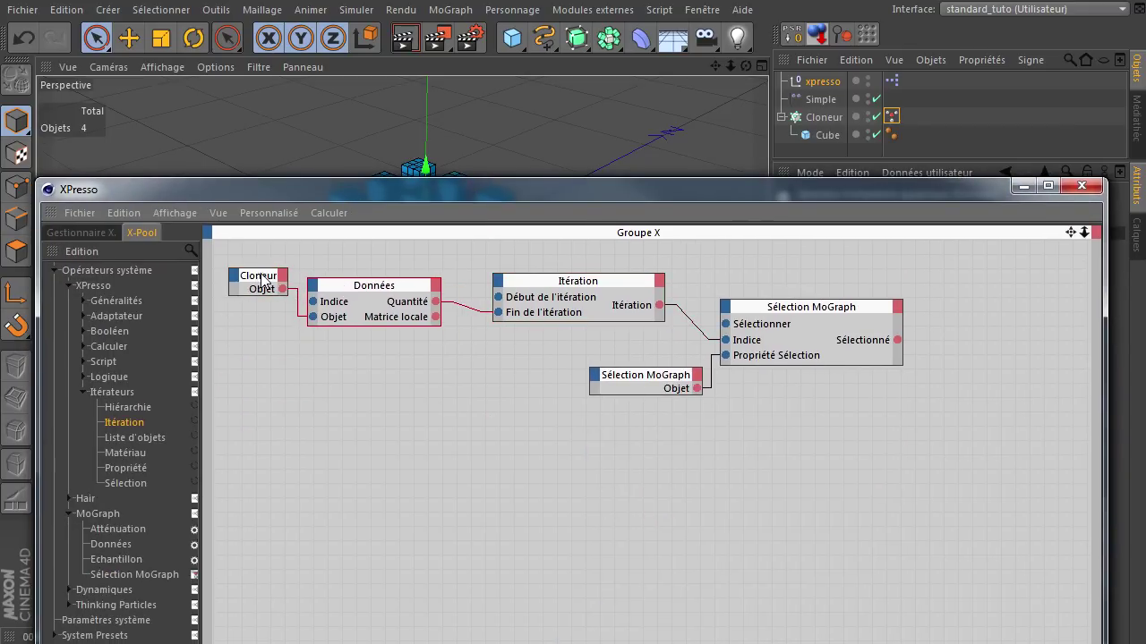
pyautogui.moveTo(550, 286); pyautogui.dragTo(522, 292)
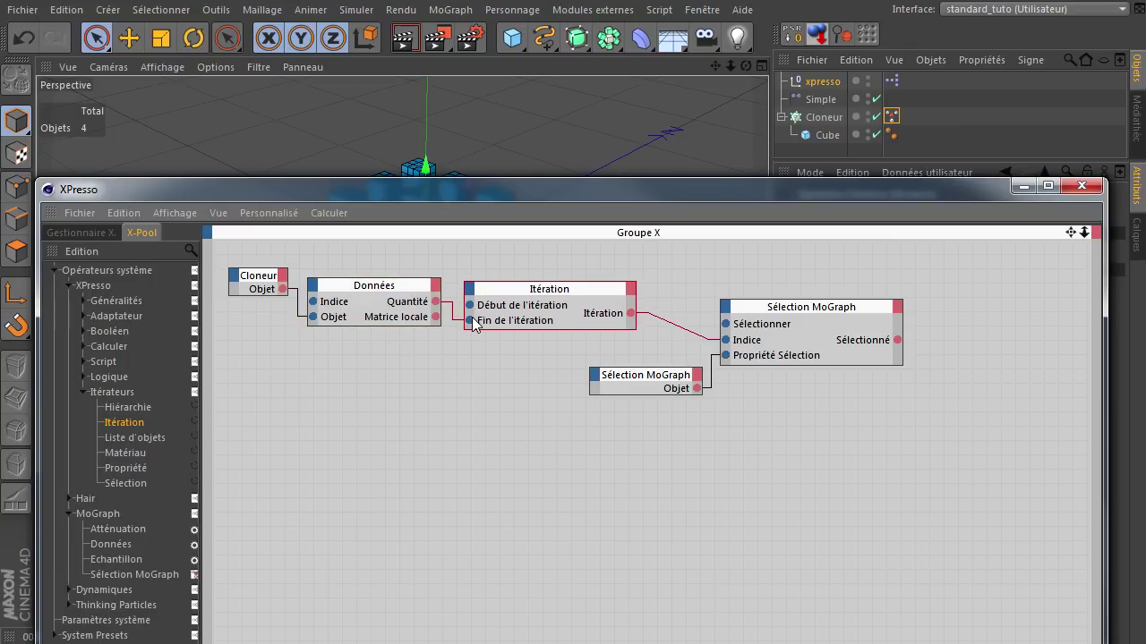
pyautogui.moveTo(660, 380); pyautogui.dragTo(605, 401)
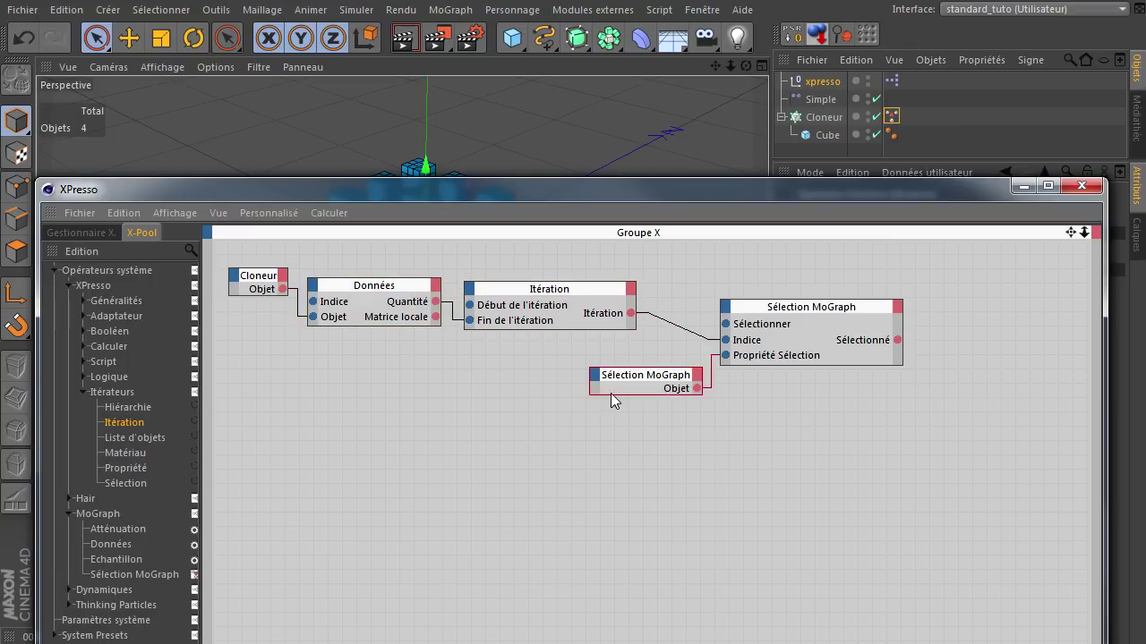
pyautogui.moveTo(805, 309); pyautogui.dragTo(738, 308)
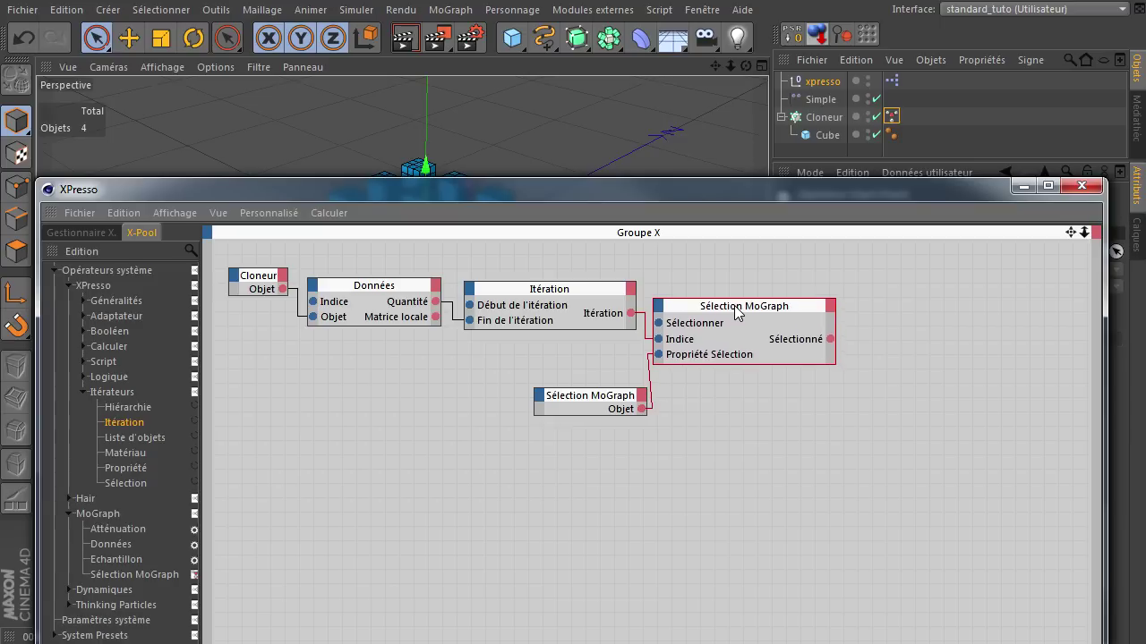
# Place the small Sélection MoGraph node beside the main one, then shift the XPresso window aside
pyautogui.moveTo(627, 403); pyautogui.dragTo(615, 361)
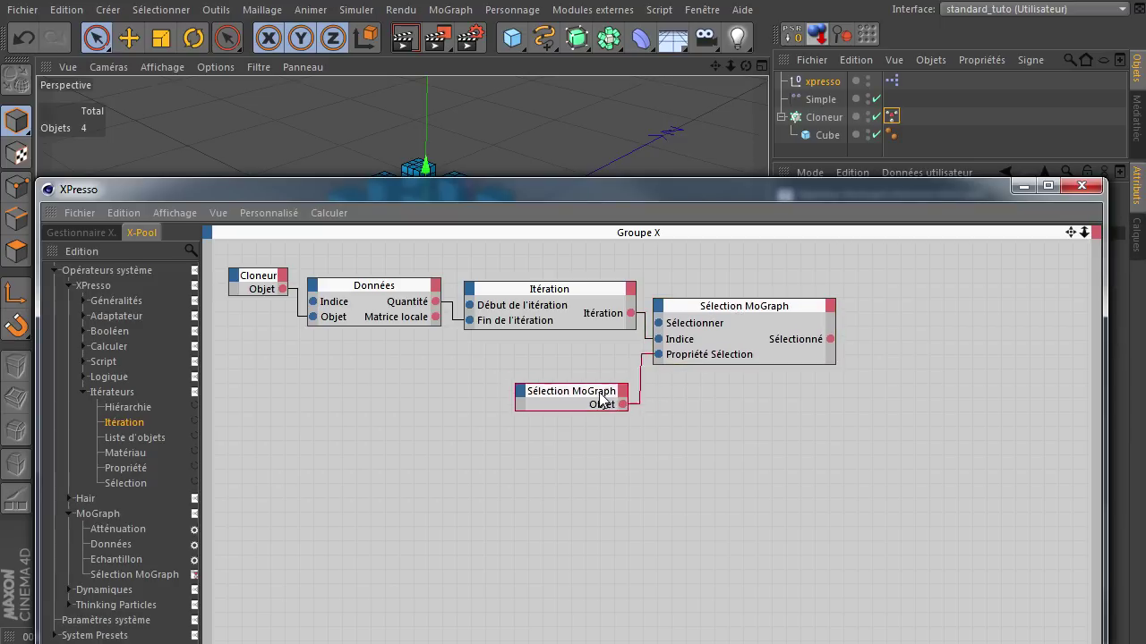
pyautogui.click(733, 338)
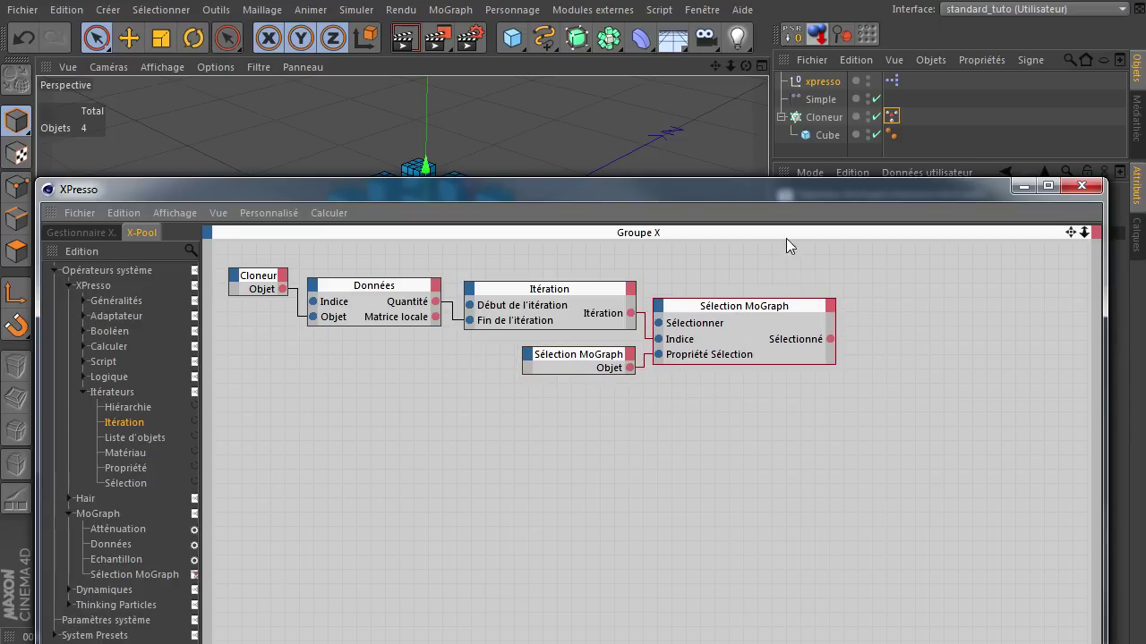
pyautogui.moveTo(808, 187); pyautogui.dragTo(418, 224)
pyautogui.moveTo(544, 226)
pyautogui.mouseDown()
pyautogui.moveTo(569, 234)
pyautogui.moveTo(938, 168)
pyautogui.moveTo(912, 142)
pyautogui.mouseUp()
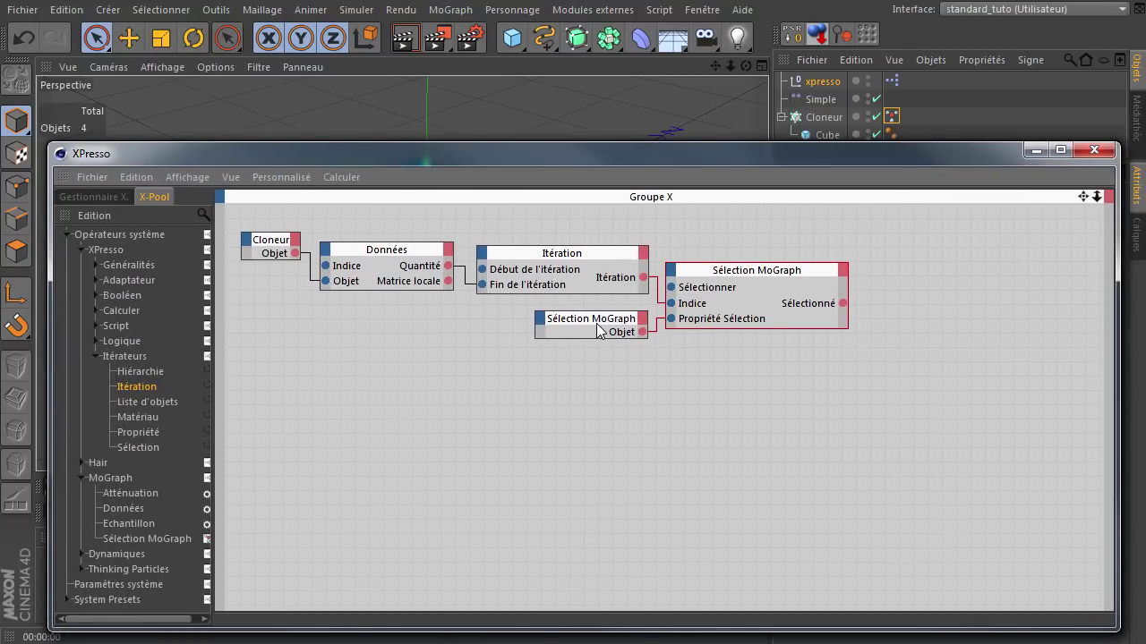
pyautogui.click(567, 406)
pyautogui.click(1094, 150)
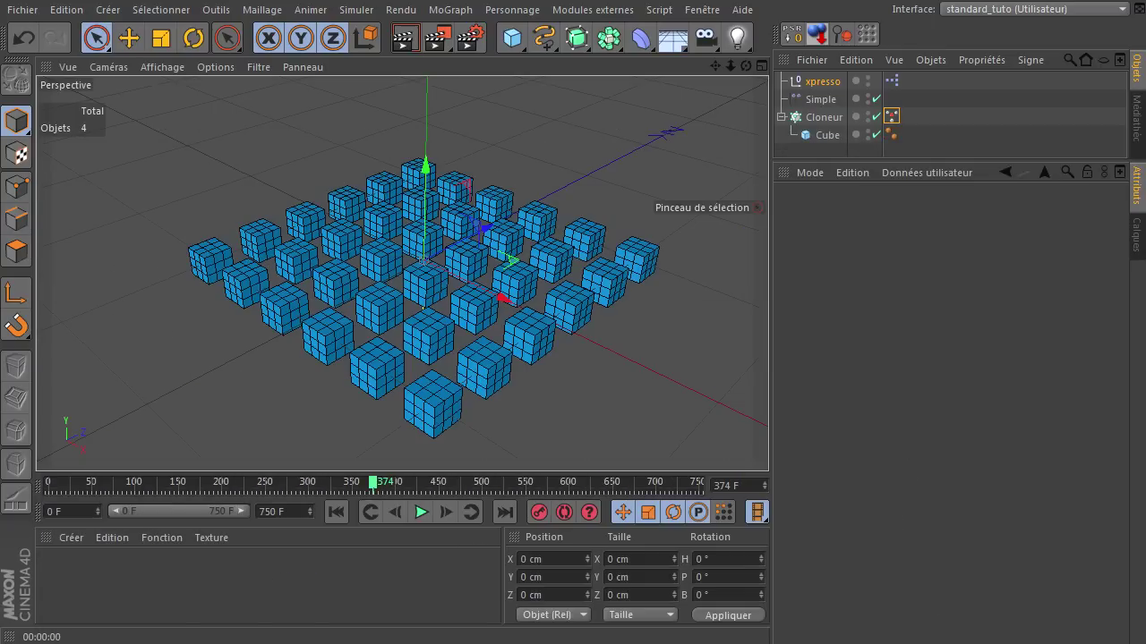
pyautogui.click(895, 116)
pyautogui.click(450, 10)
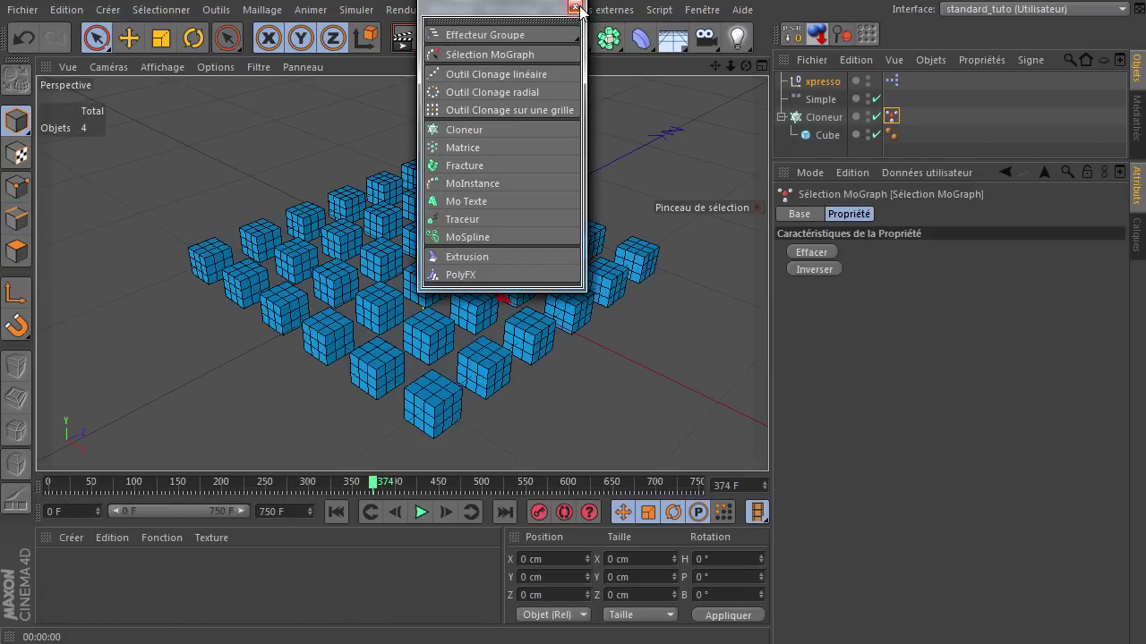
pyautogui.click(575, 7)
pyautogui.click(450, 10)
pyautogui.click(458, 61)
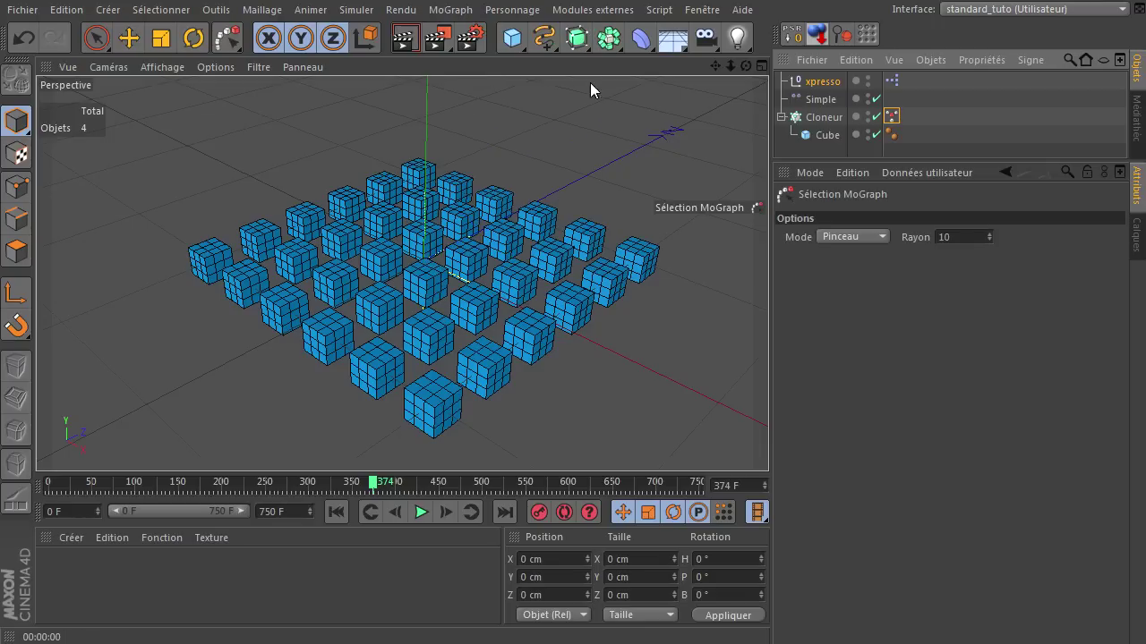
pyautogui.click(824, 117)
pyautogui.click(537, 217)
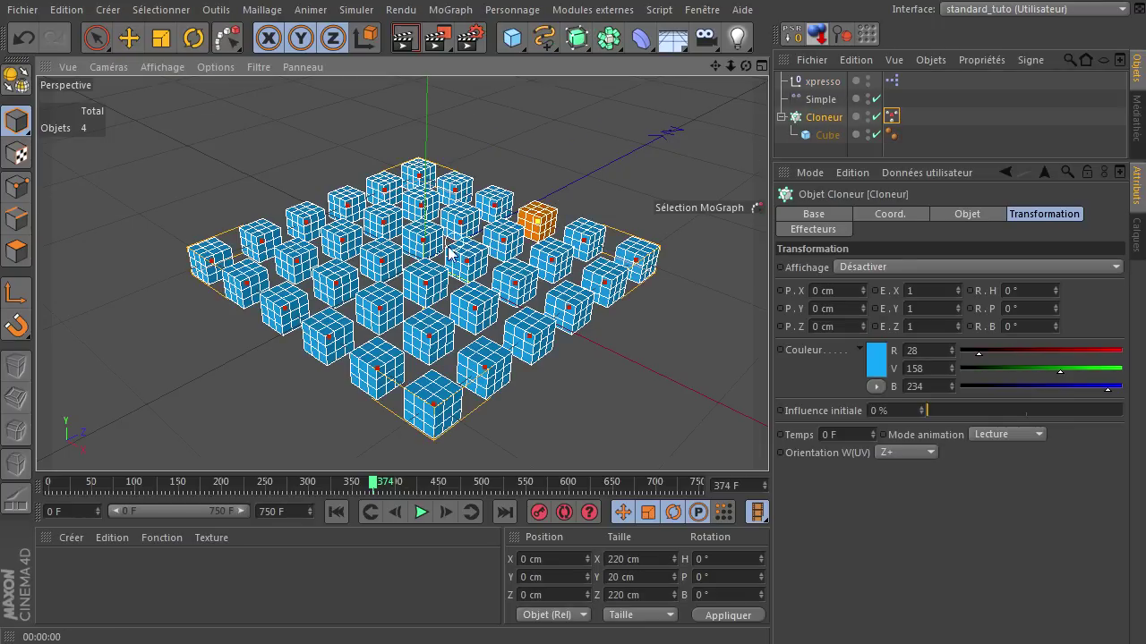
pyautogui.keyDown('shift'); pyautogui.click(380, 304); pyautogui.keyUp('shift')
pyautogui.click(530, 224)
pyautogui.moveTo(530, 223); pyautogui.dragTo(409, 286)
pyautogui.keyDown('shift'); pyautogui.moveTo(381, 240); pyautogui.dragTo(394, 188); pyautogui.keyUp('shift')
pyautogui.keyDown('shift'); pyautogui.click(417, 175); pyautogui.keyUp('shift')
pyautogui.keyDown('shift'); pyautogui.click(415, 231); pyautogui.keyUp('shift')
pyautogui.click(598, 336)
pyautogui.doubleClick(892, 80)
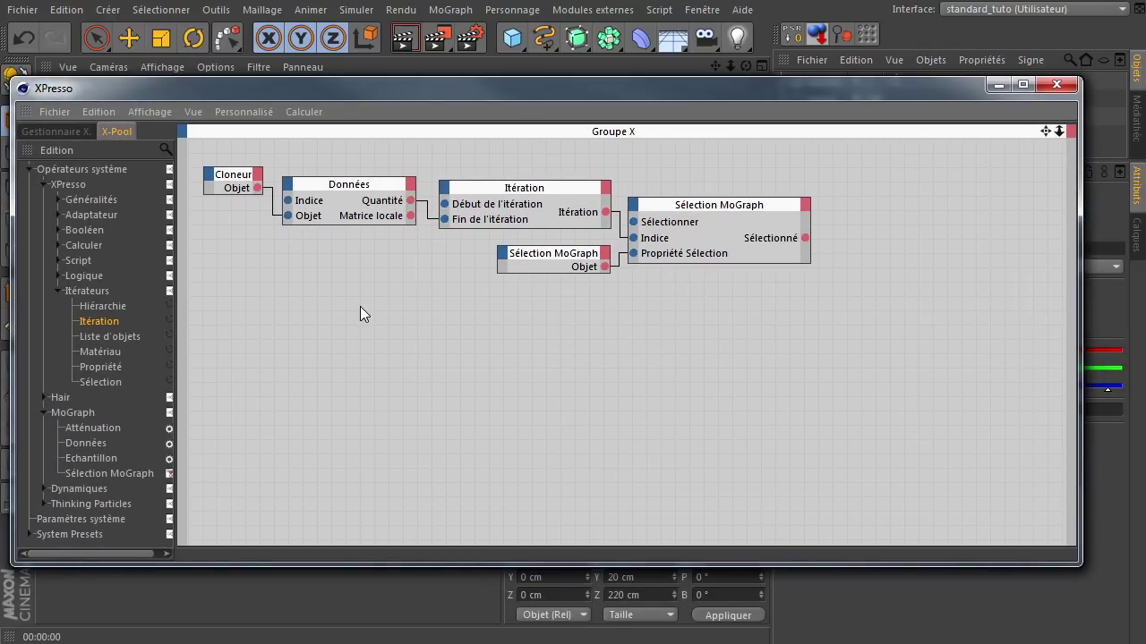
# Reposition the small Sélection MoGraph node down-left of the main one and collapse the Itérateurs list
pyautogui.moveTo(1044, 131); pyautogui.dragTo(851, 439)
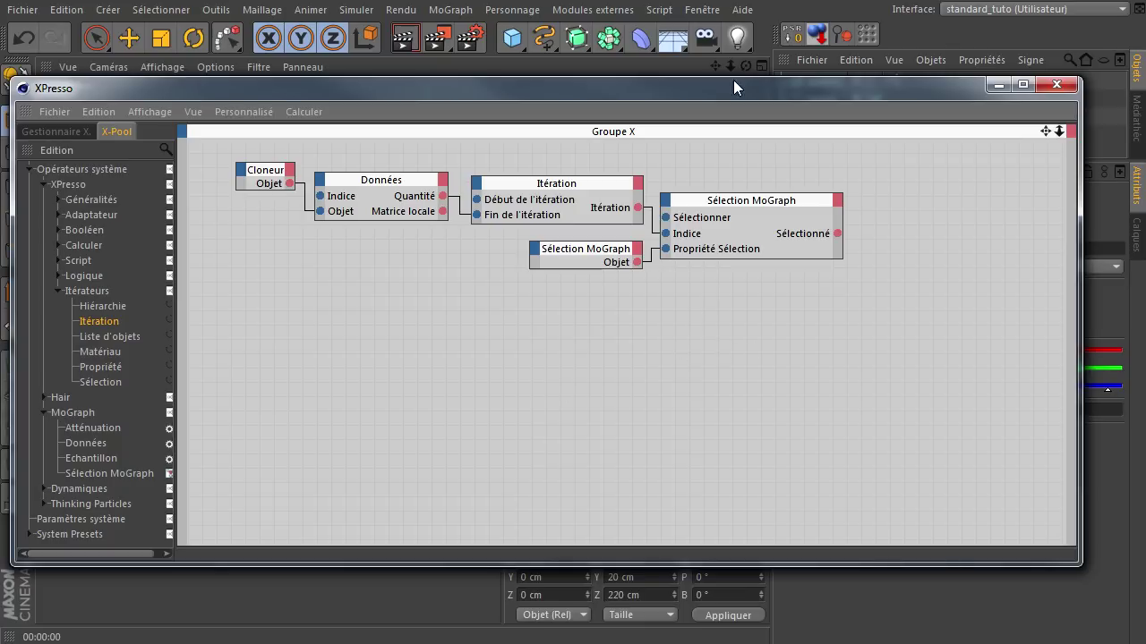
pyautogui.moveTo(730, 87); pyautogui.dragTo(753, 198)
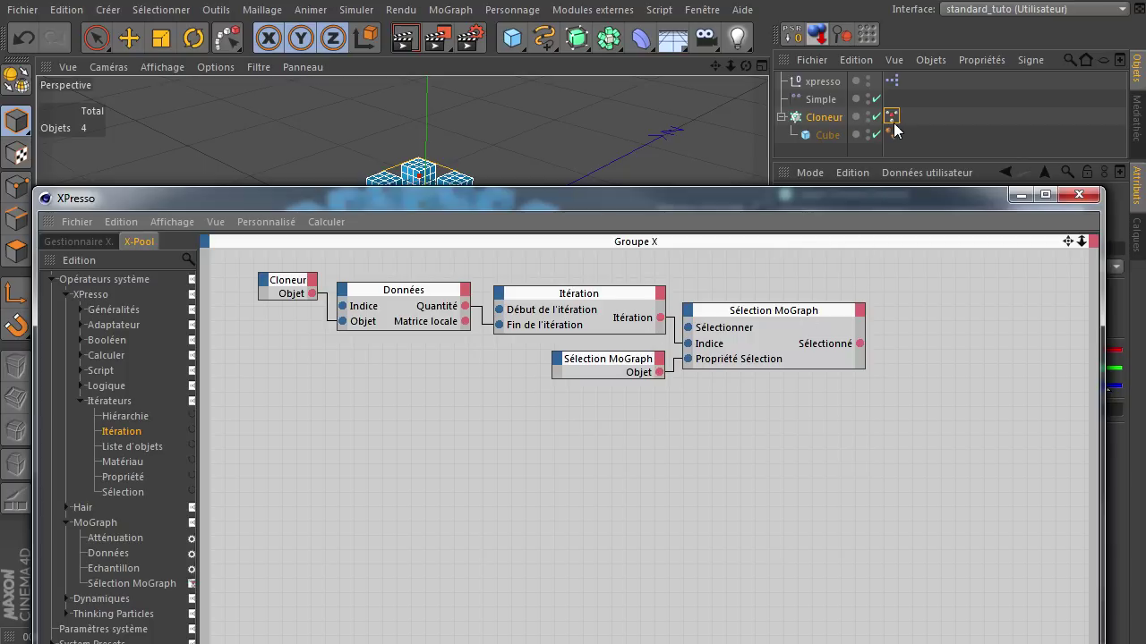
pyautogui.click(617, 365)
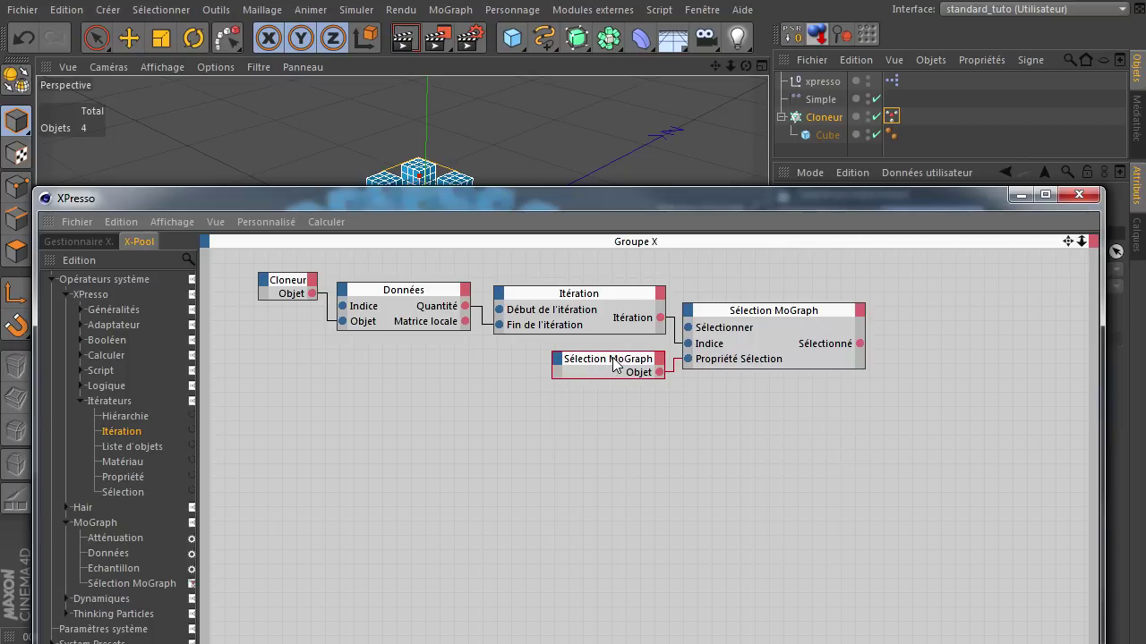
pyautogui.moveTo(612, 364); pyautogui.dragTo(596, 386)
pyautogui.click(792, 333)
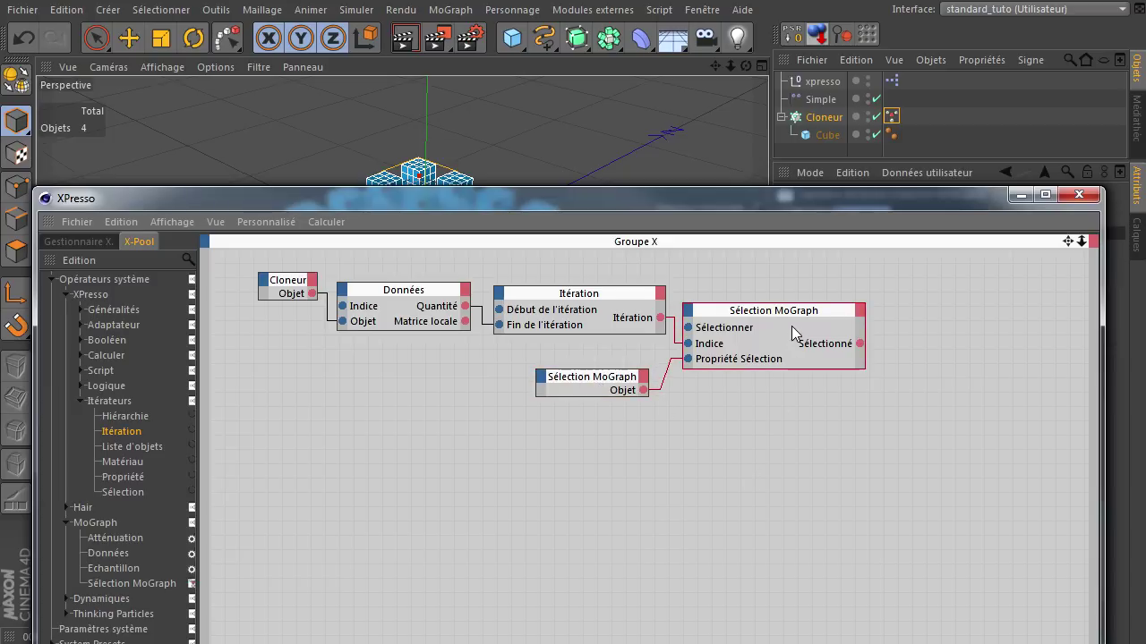
pyautogui.click(82, 401)
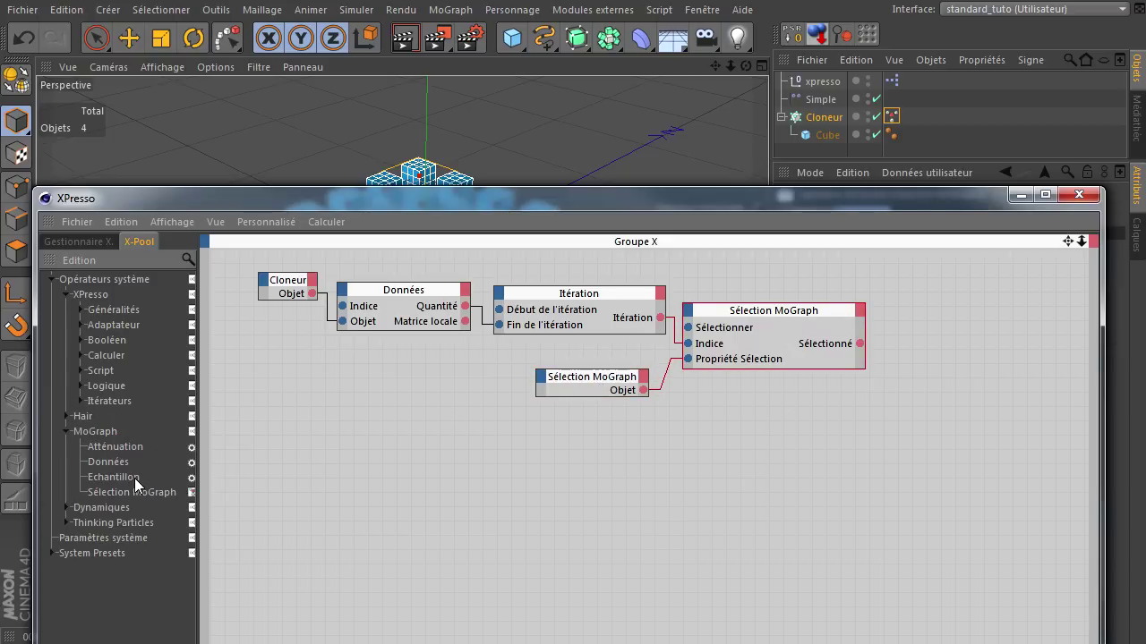
# Add another Sélection MoGraph node with its Propriété Sélection fed by the tag's Objet
pyautogui.moveTo(721, 503)
pyautogui.mouseDown()
pyautogui.moveTo(795, 484)
pyautogui.moveTo(788, 444)
pyautogui.mouseUp()
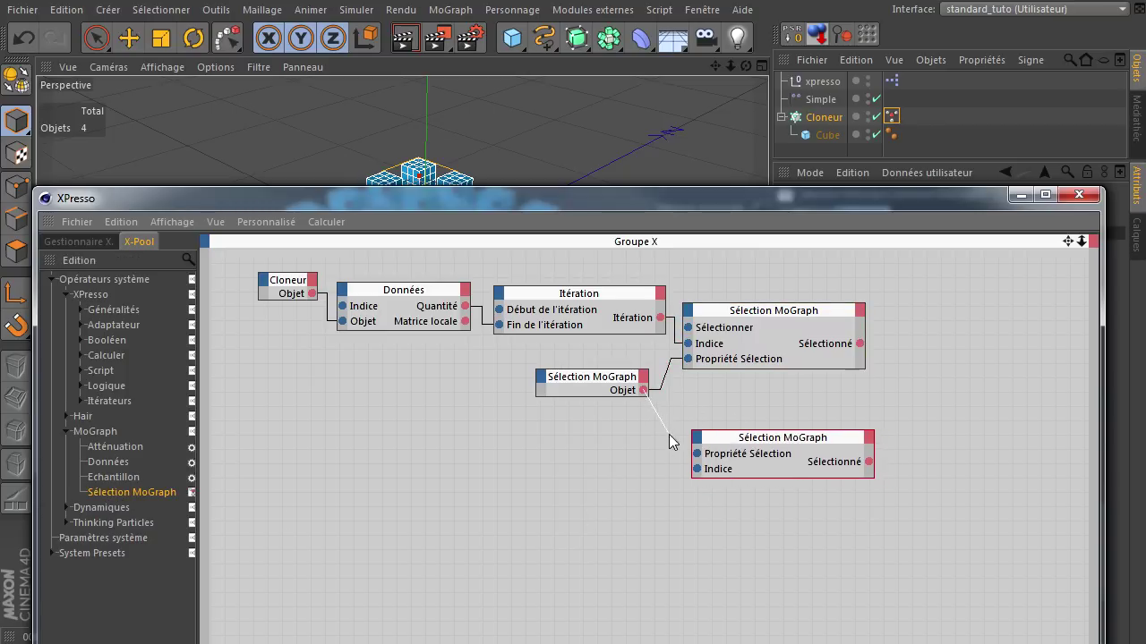
pyautogui.moveTo(669, 434); pyautogui.dragTo(698, 454)
pyautogui.moveTo(851, 211); pyautogui.dragTo(472, 210)
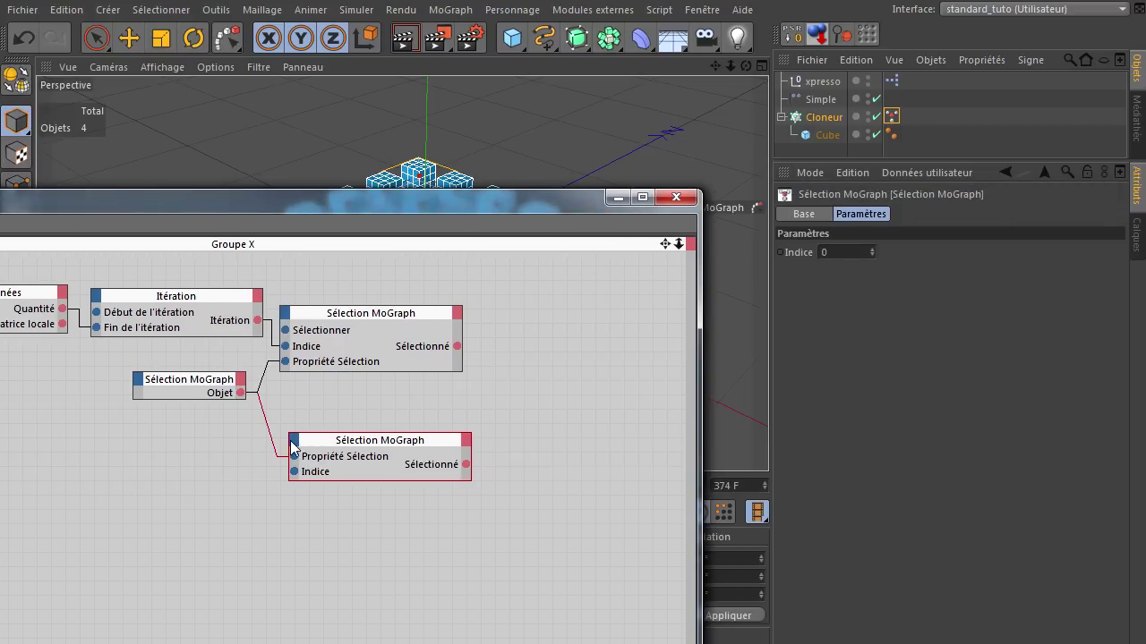
# Give the lower Sélection MoGraph node a Sélectionner input and tick its Sélectionner option
pyautogui.click(297, 440)
pyautogui.click(309, 487)
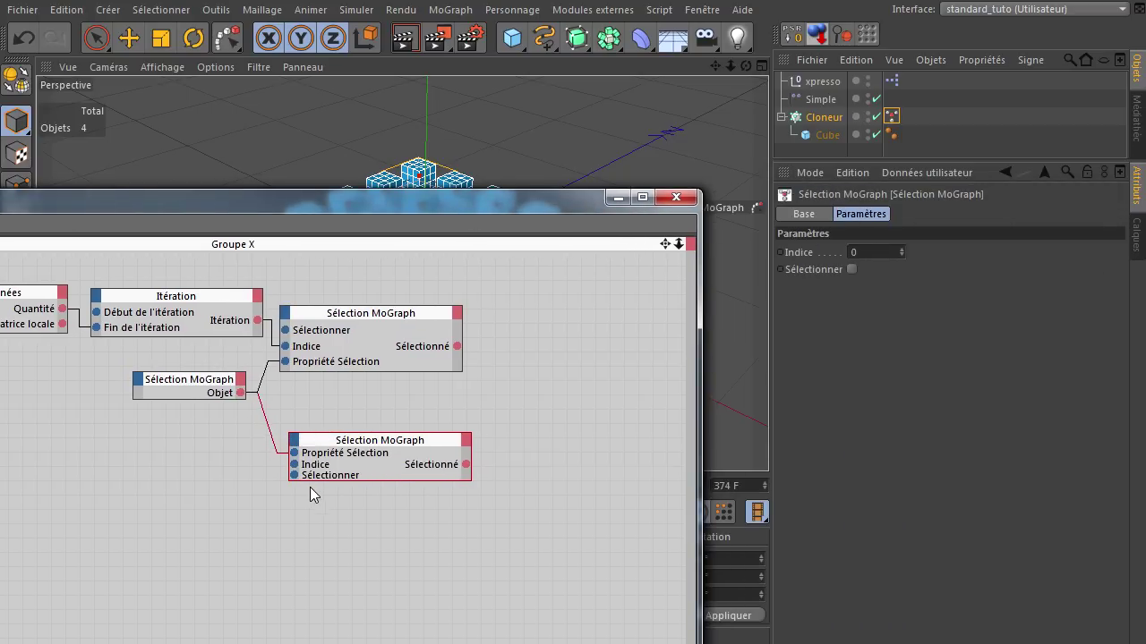
pyautogui.click(851, 268)
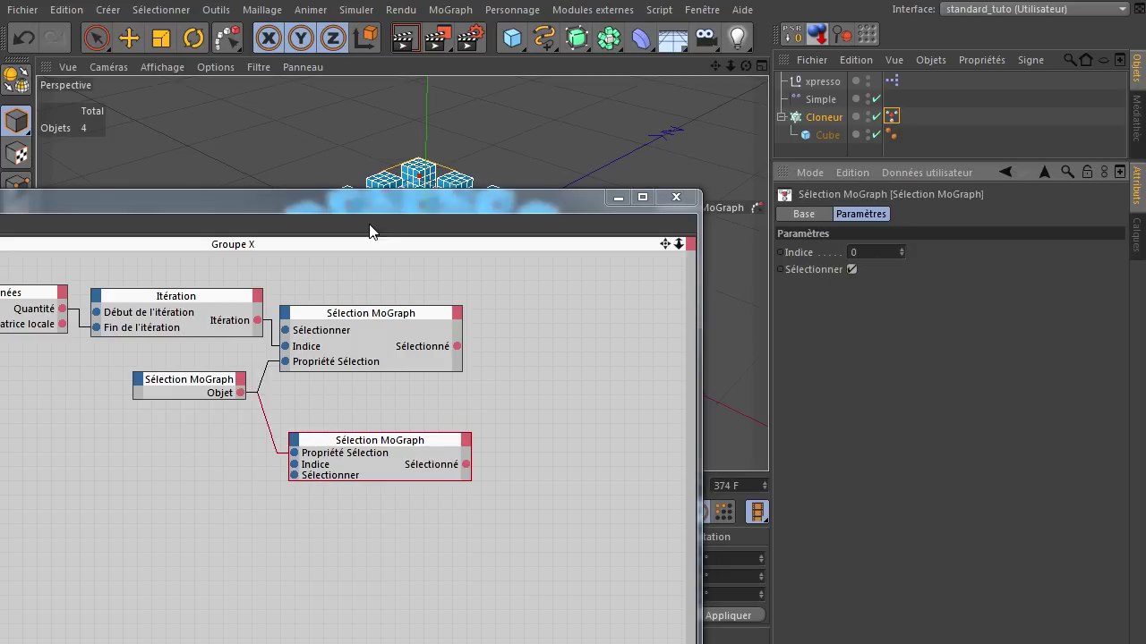
pyautogui.moveTo(372, 231); pyautogui.dragTo(763, 89)
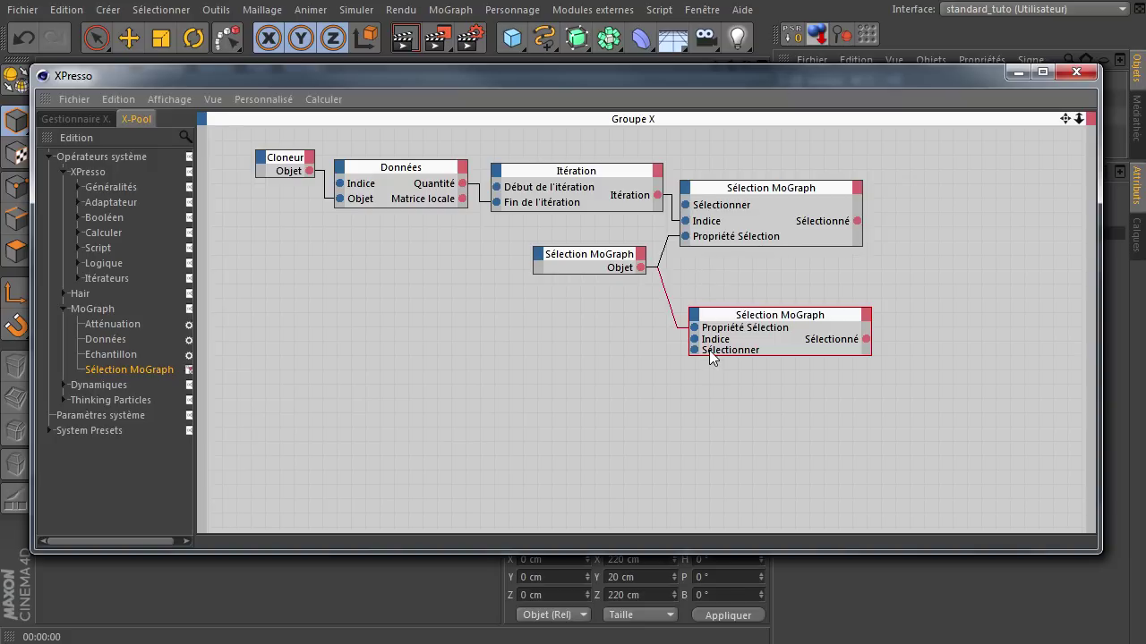
# Add a Constante node from Généralités and set its Type de donnée to Entier
pyautogui.click(77, 188)
pyautogui.click(112, 294)
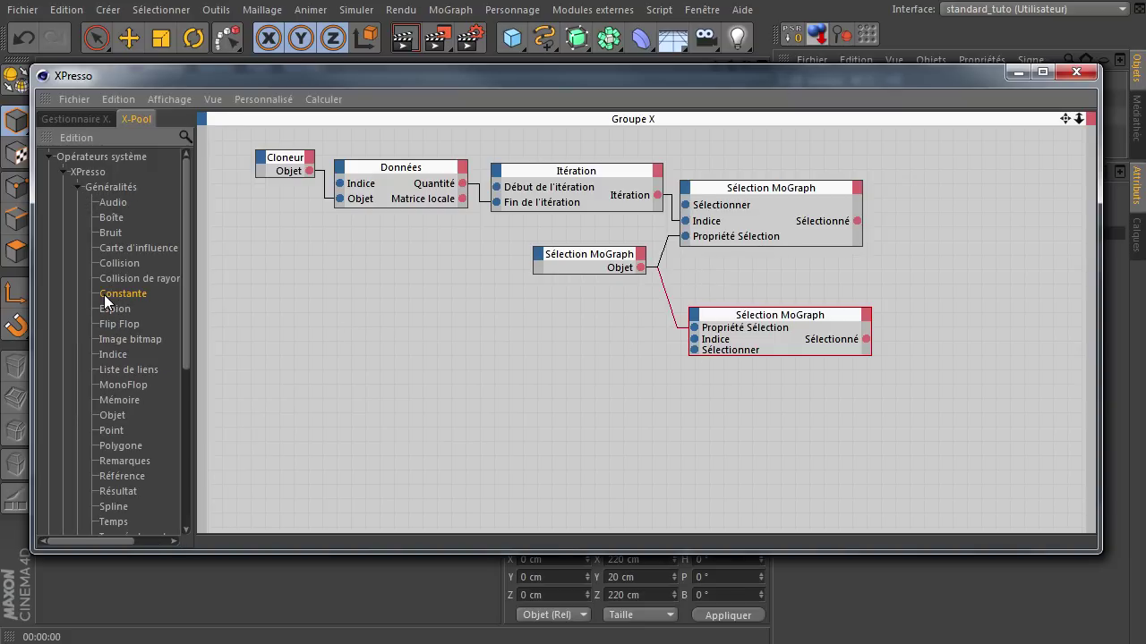
pyautogui.moveTo(527, 350); pyautogui.dragTo(508, 350)
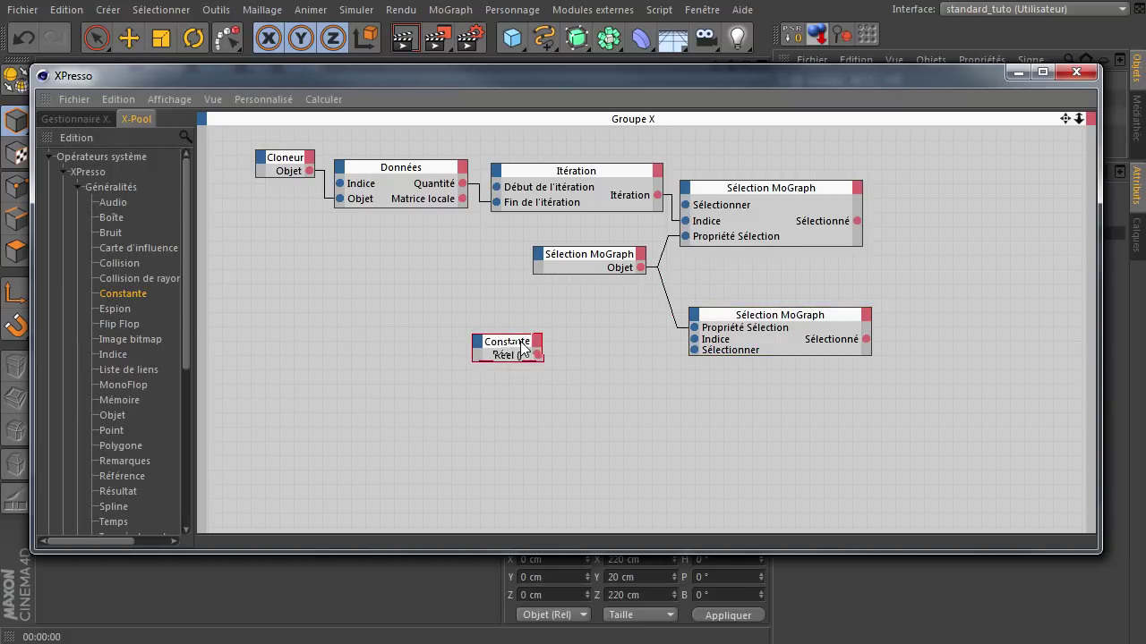
pyautogui.moveTo(709, 84); pyautogui.dragTo(338, 102)
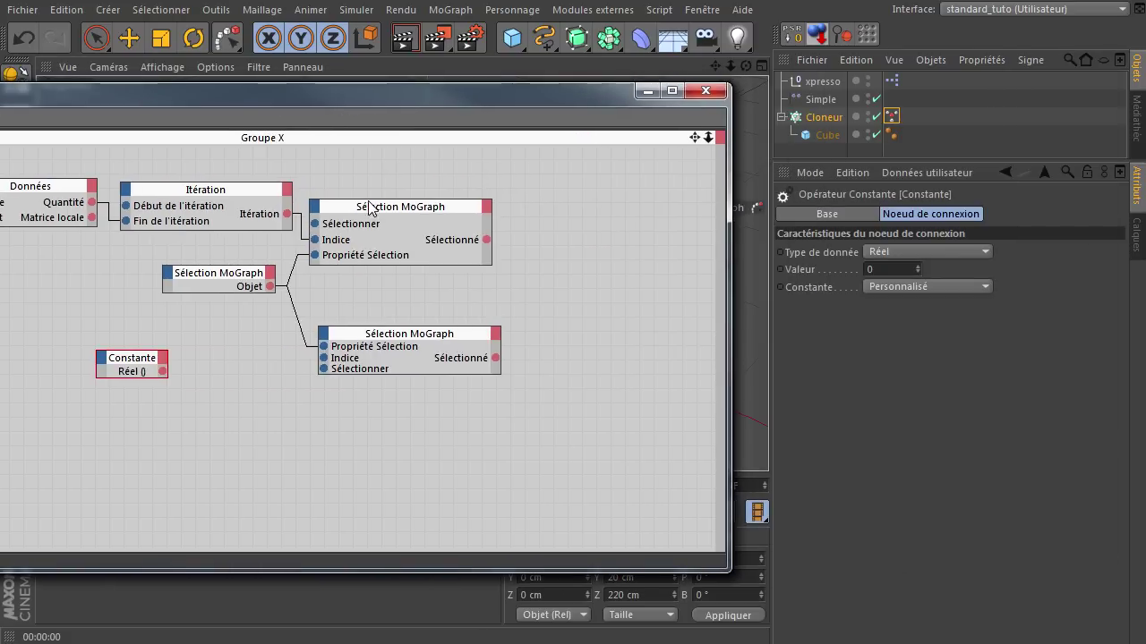
pyautogui.click(886, 251)
pyautogui.click(884, 294)
pyautogui.click(895, 251)
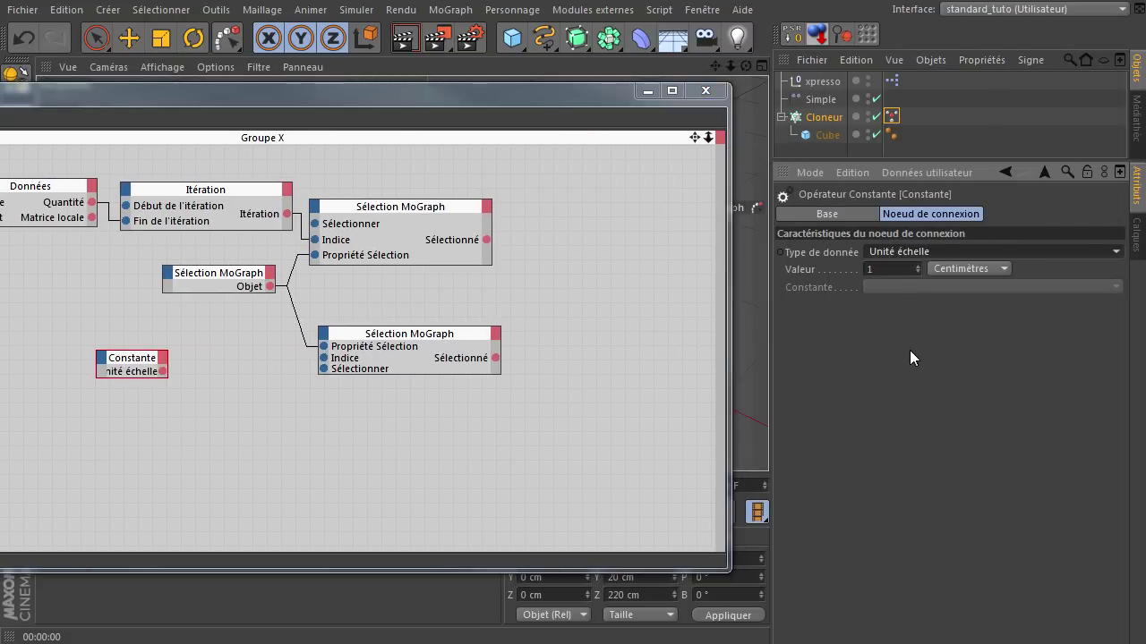
pyautogui.click(898, 253)
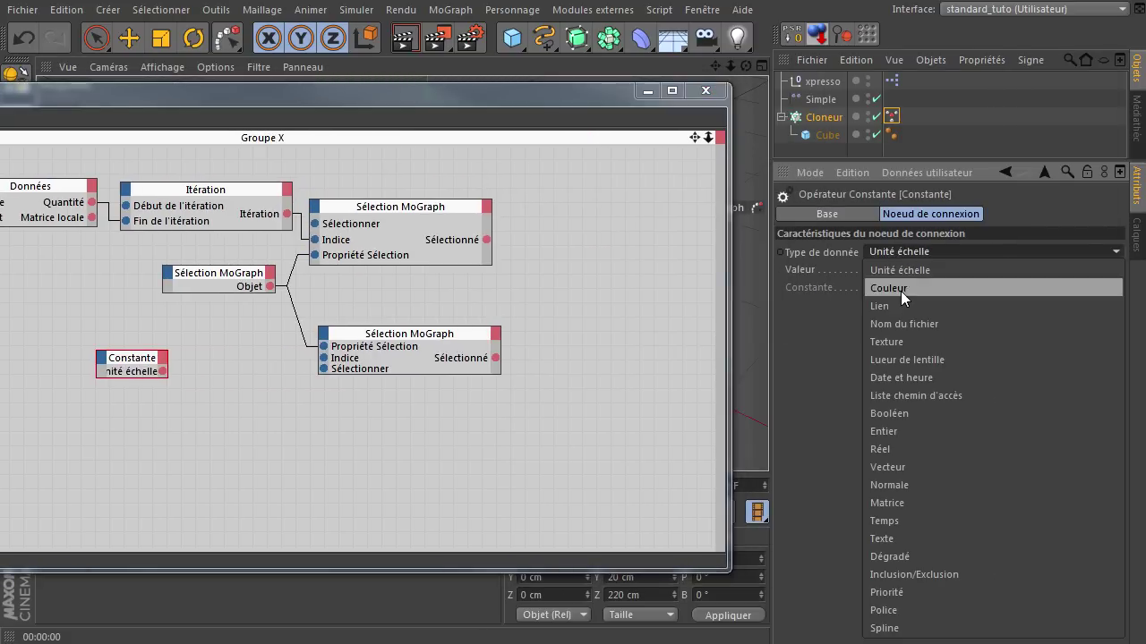
pyautogui.click(923, 431)
pyautogui.moveTo(134, 363); pyautogui.dragTo(179, 357)
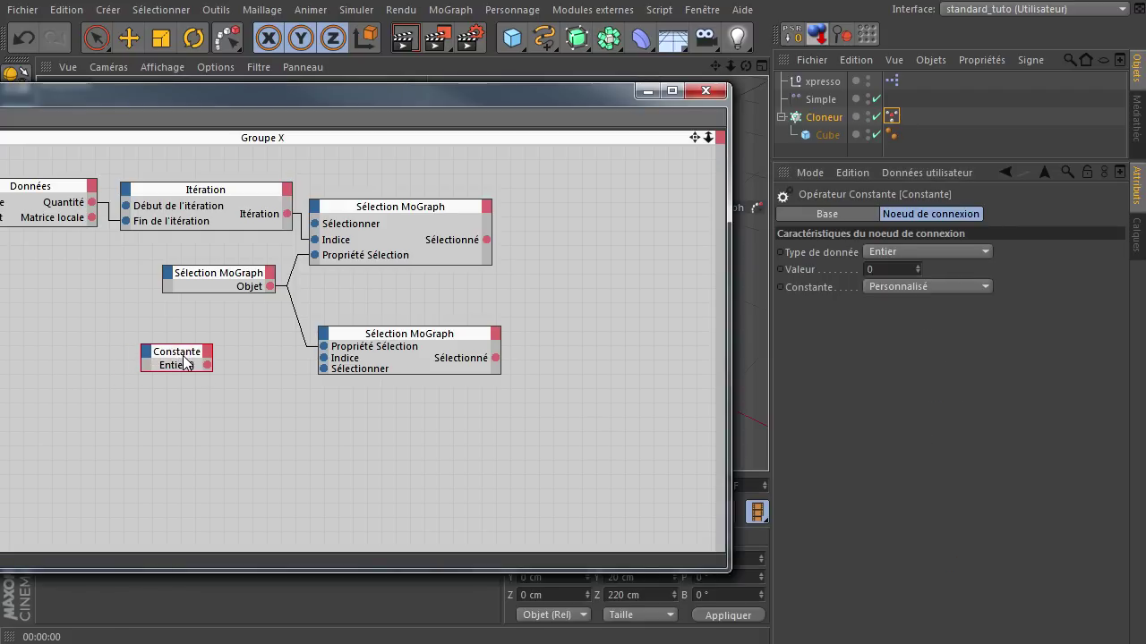
# Set the constant's Valeur to 5 and wire its output into the lower Sélection MoGraph Indice
pyautogui.click(879, 270)
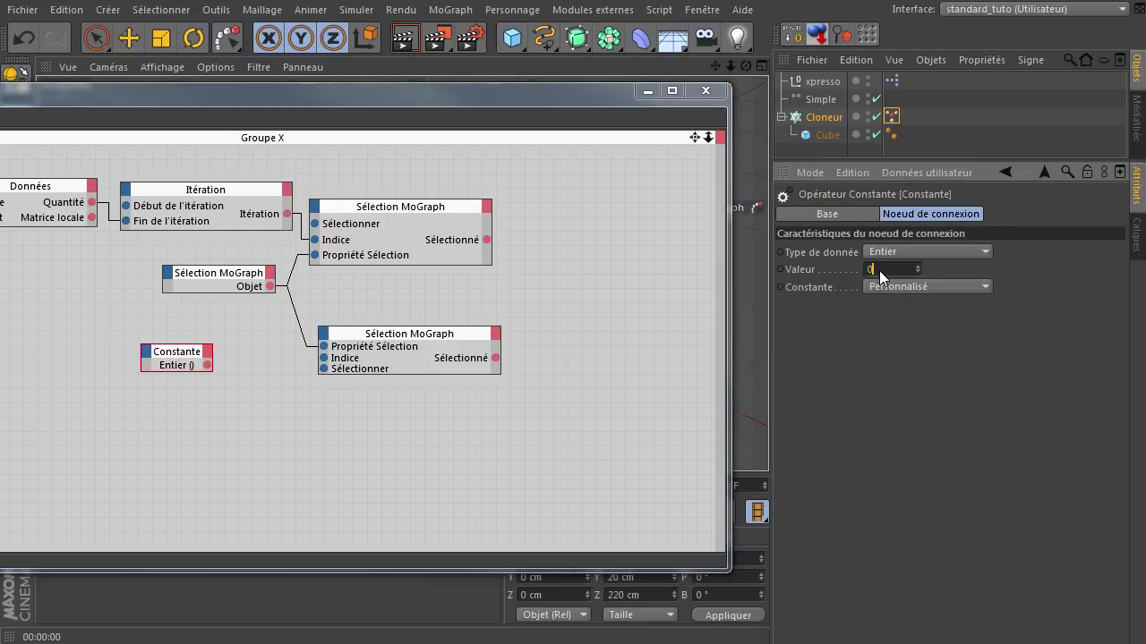
pyautogui.write('5')
pyautogui.doubleClick(879, 273)
pyautogui.moveTo(207, 365); pyautogui.dragTo(321, 362)
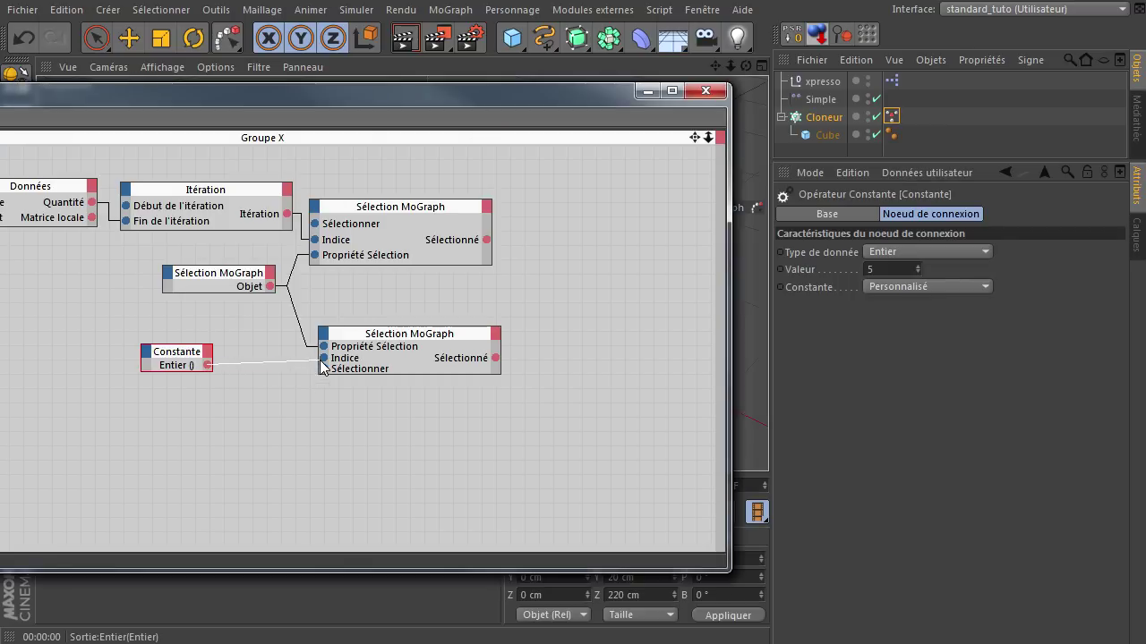
pyautogui.moveTo(223, 97)
pyautogui.mouseDown()
pyautogui.moveTo(567, 129)
pyautogui.moveTo(617, 105)
pyautogui.mouseUp()
pyautogui.click(727, 484)
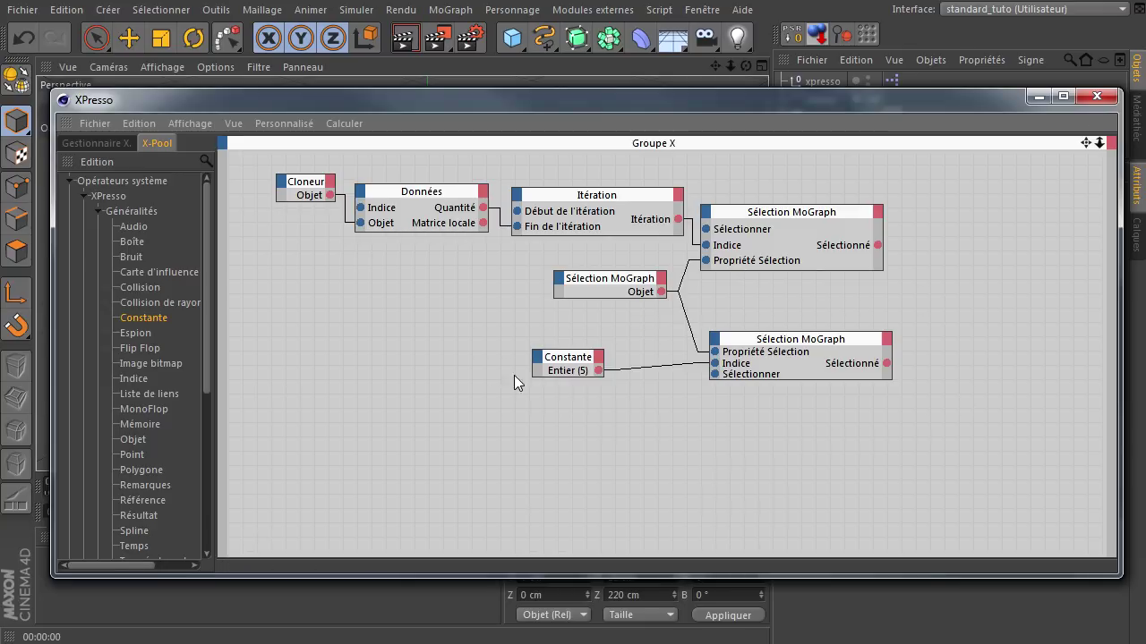
# In Gestionnaire X, move Itération up so Constante (5) and the lower Sélection MoGraph come last
pyautogui.moveTo(574, 367); pyautogui.dragTo(653, 364)
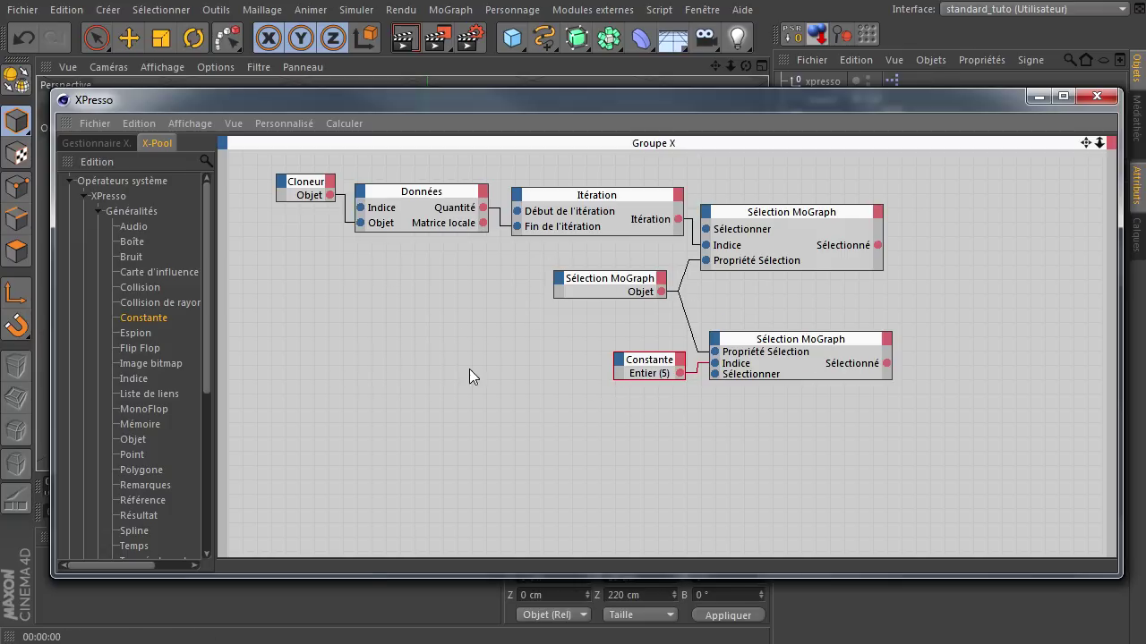
pyautogui.click(116, 146)
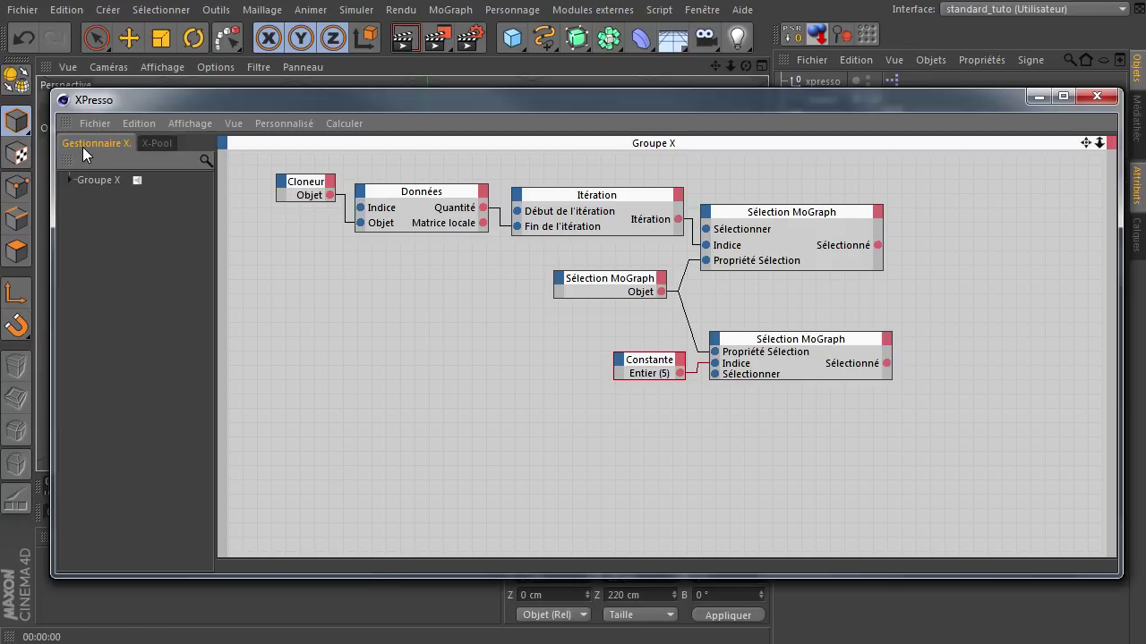
pyautogui.click(69, 178)
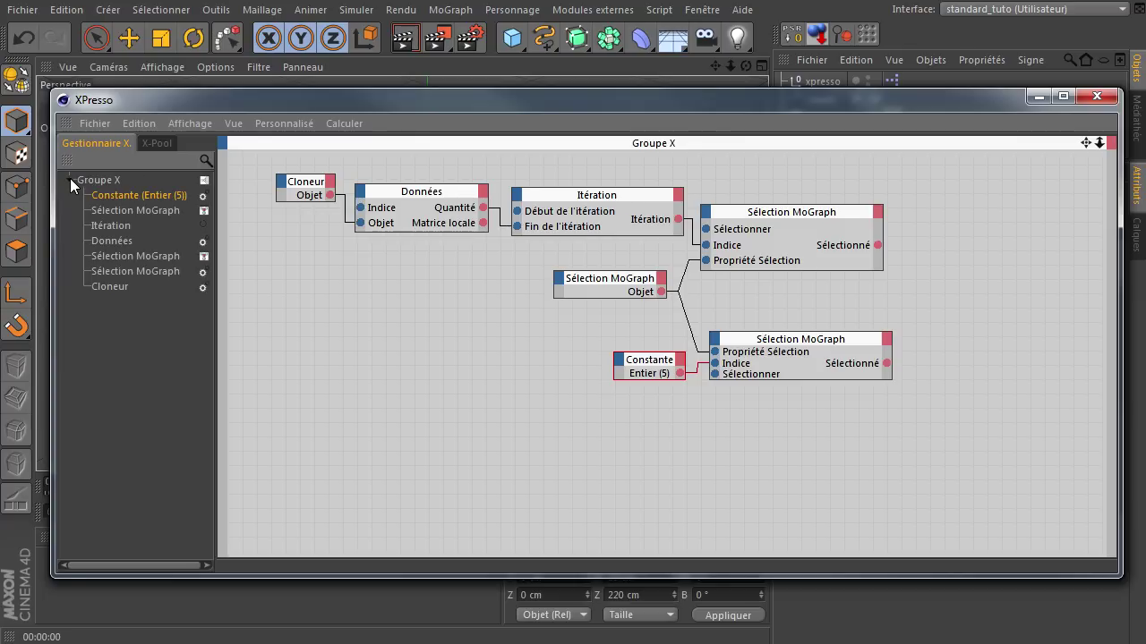
pyautogui.click(786, 238)
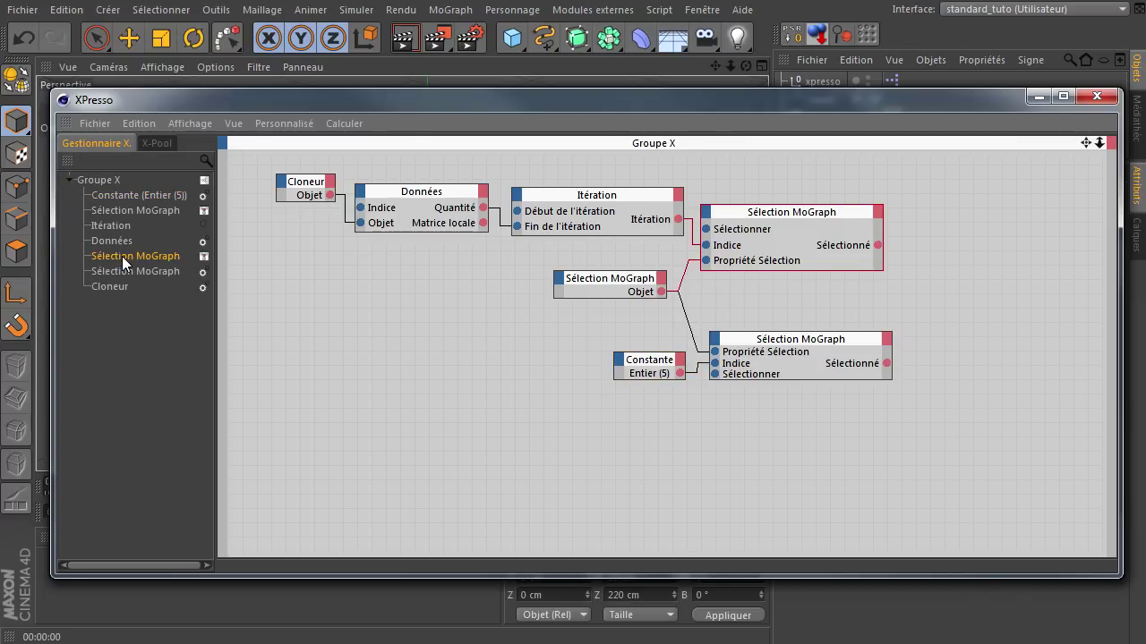
pyautogui.click(562, 206)
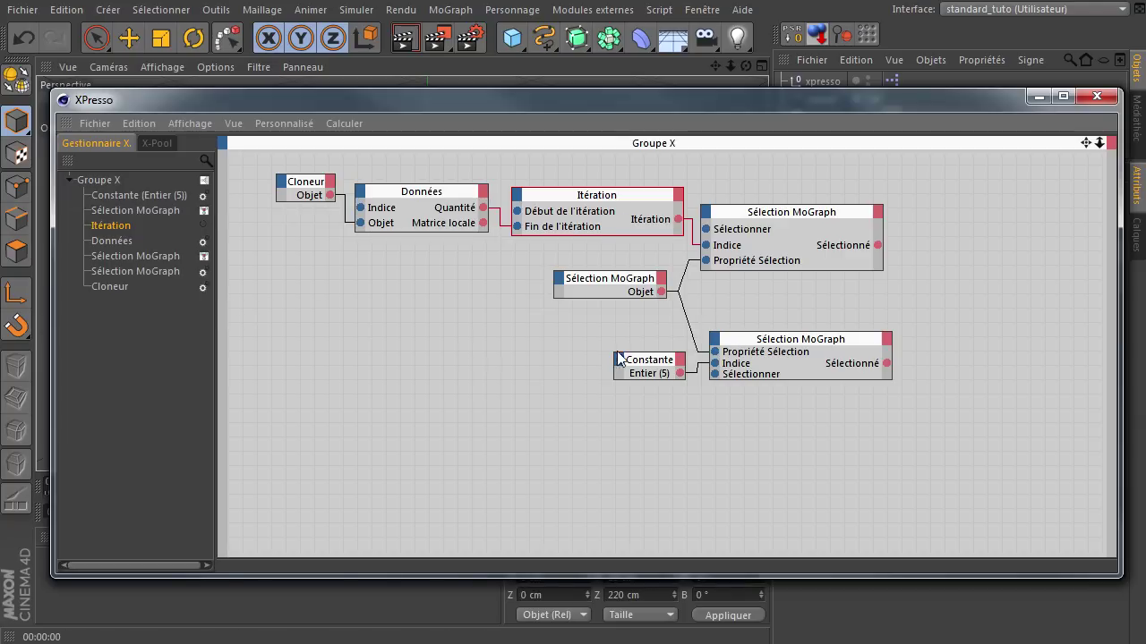
pyautogui.moveTo(266, 169); pyautogui.dragTo(926, 291)
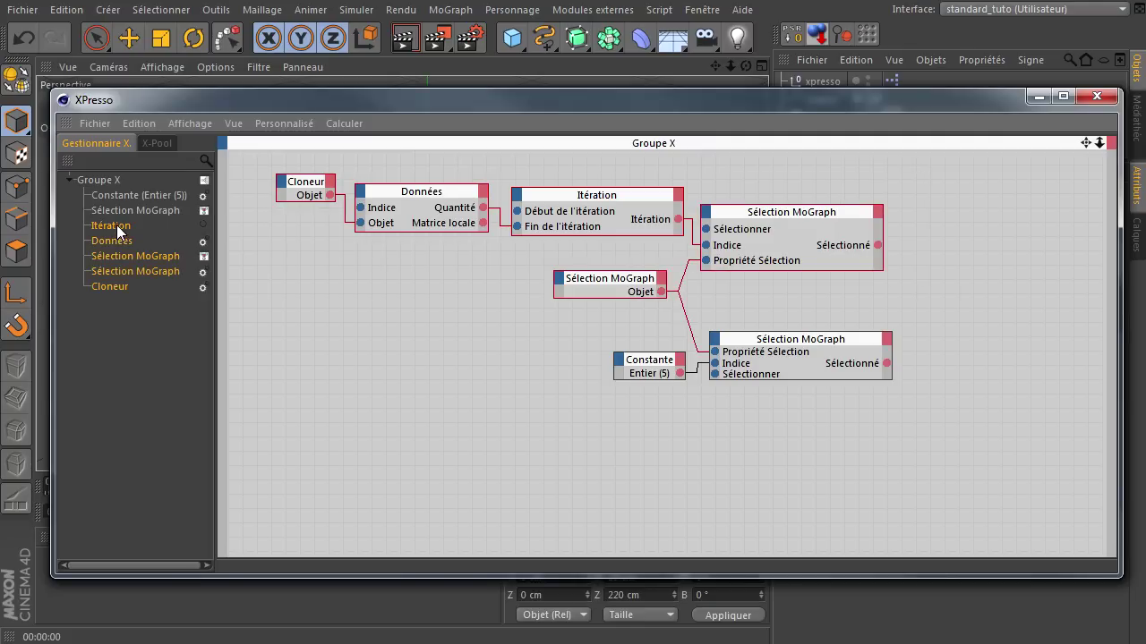
pyautogui.moveTo(117, 227); pyautogui.dragTo(118, 187)
pyautogui.moveTo(578, 319); pyautogui.dragTo(907, 434)
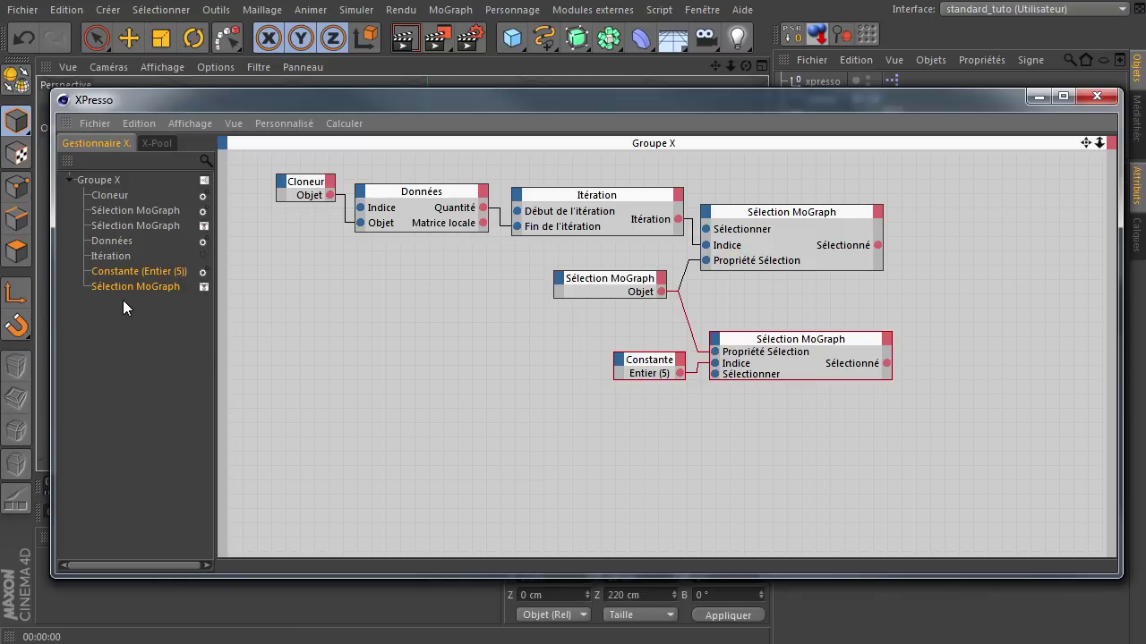
pyautogui.click(367, 340)
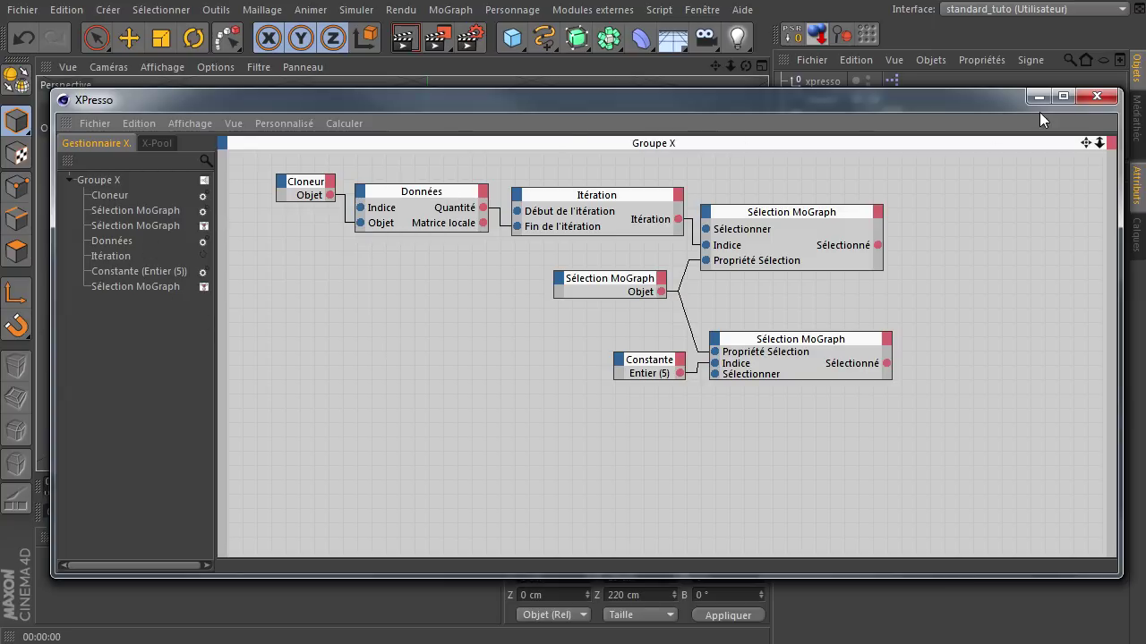
# Close the XPresso editor and play the animation to check that one clone is orange
pyautogui.moveTo(855, 103); pyautogui.dragTo(1074, 240)
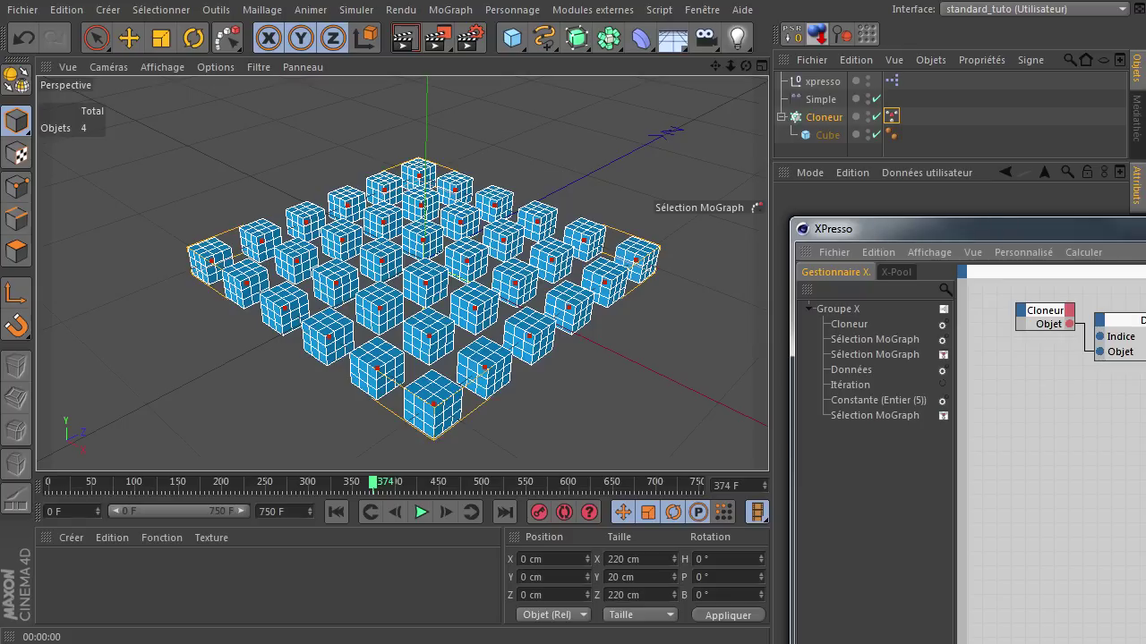
pyautogui.hotkey('alt', 'F4')
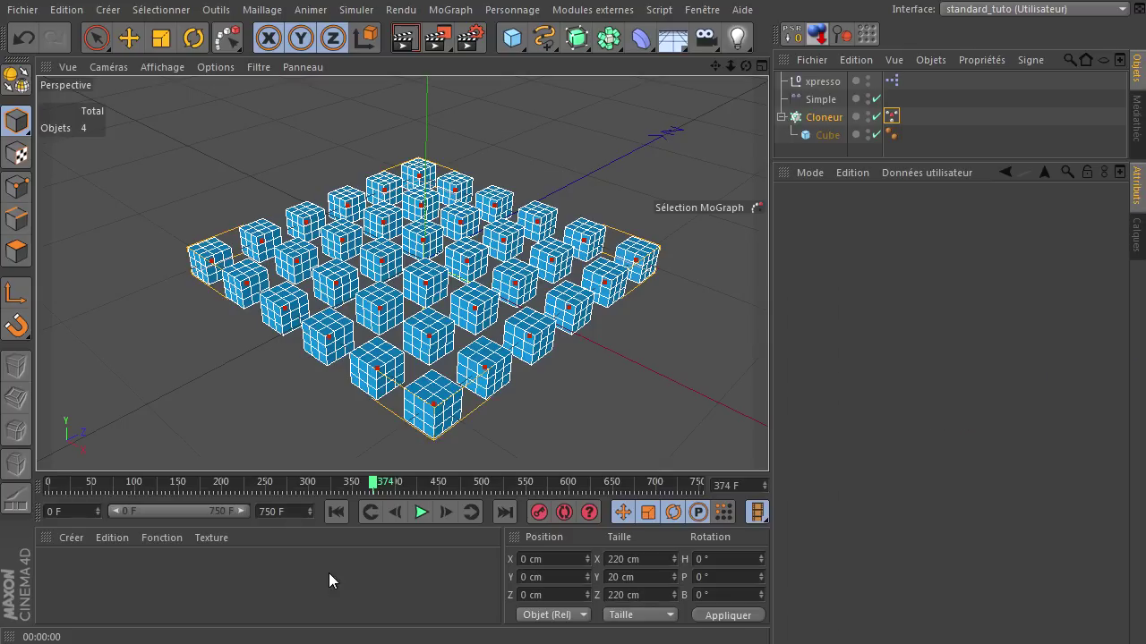
pyautogui.click(336, 511)
pyautogui.click(422, 513)
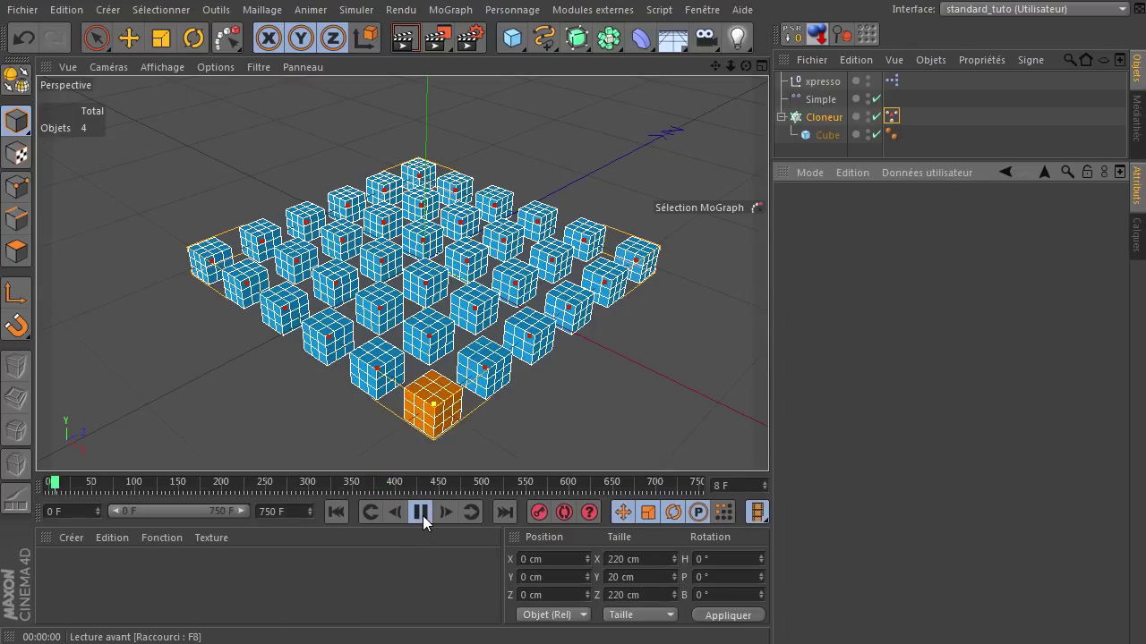
pyautogui.click(422, 516)
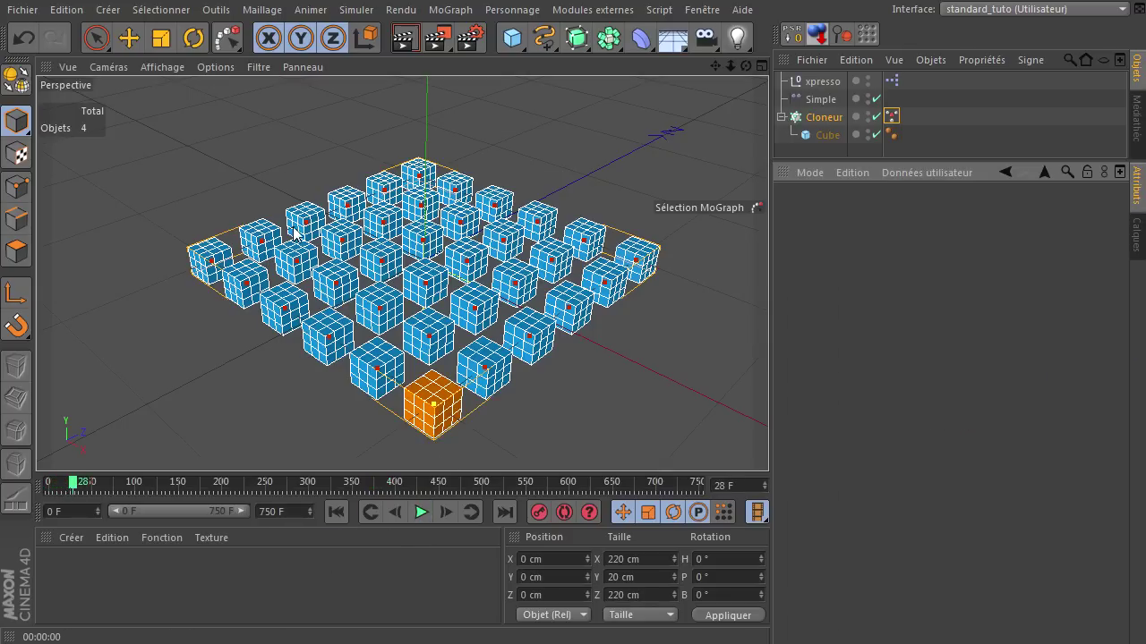
pyautogui.click(891, 118)
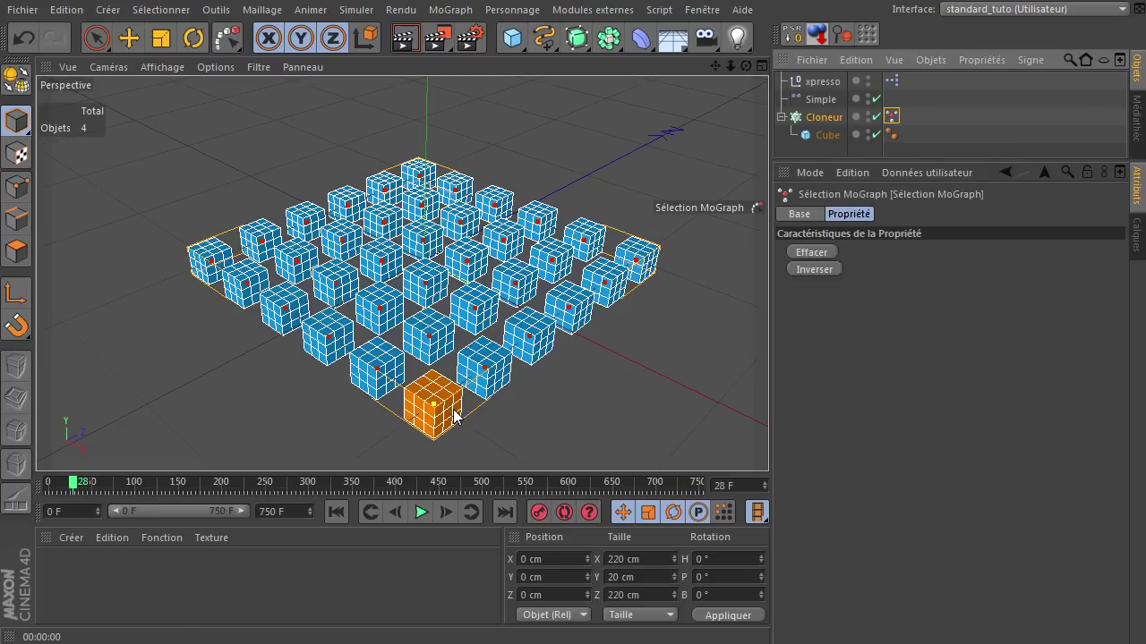
# Duplicate the Constante/Sélection MoGraph pair, wire its Propriété Sélection to Objet, and move it lower in the node order
pyautogui.doubleClick(891, 81)
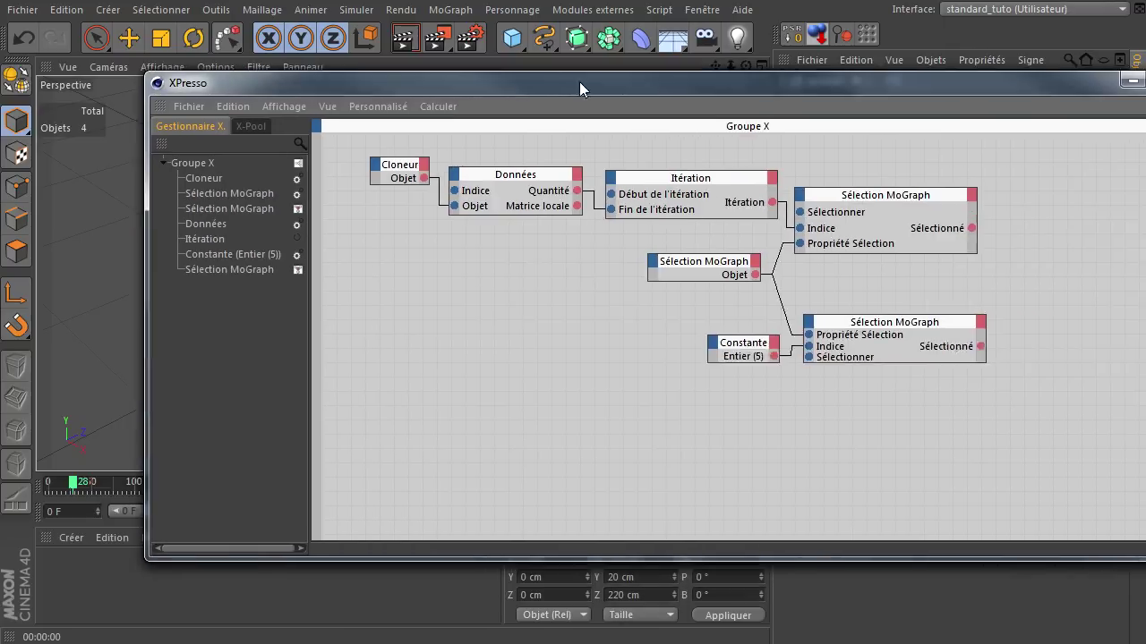
pyautogui.moveTo(579, 82); pyautogui.dragTo(461, 76)
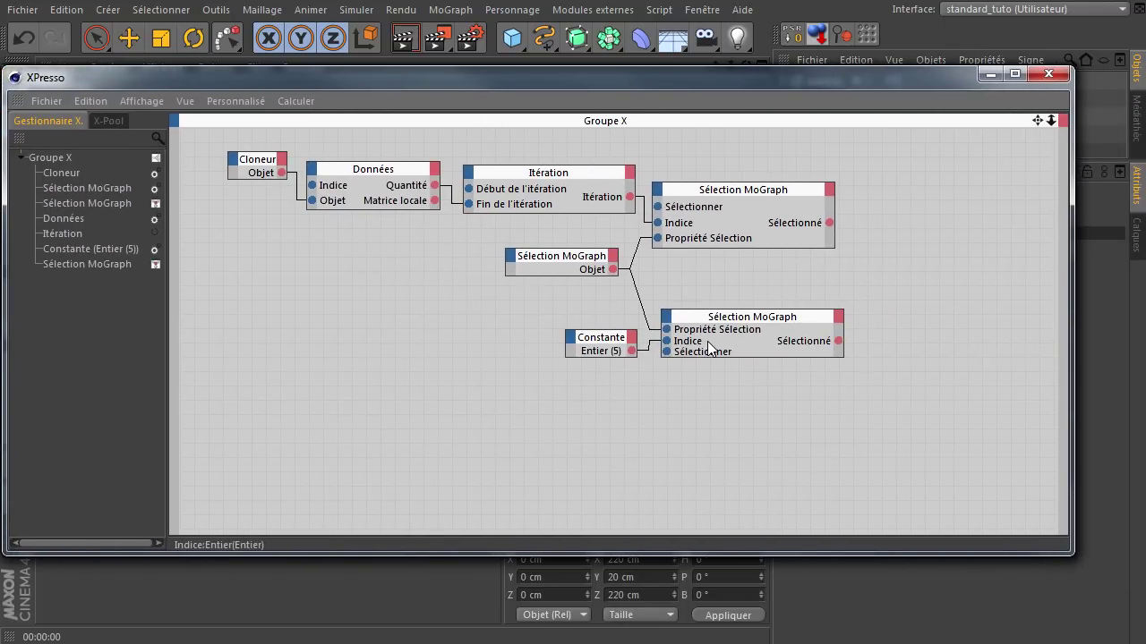
pyautogui.moveTo(560, 413)
pyautogui.mouseDown()
pyautogui.moveTo(800, 304)
pyautogui.moveTo(892, 298)
pyautogui.mouseUp()
pyautogui.keyDown('ctrl'); pyautogui.moveTo(787, 319); pyautogui.dragTo(806, 395); pyautogui.keyUp('ctrl')
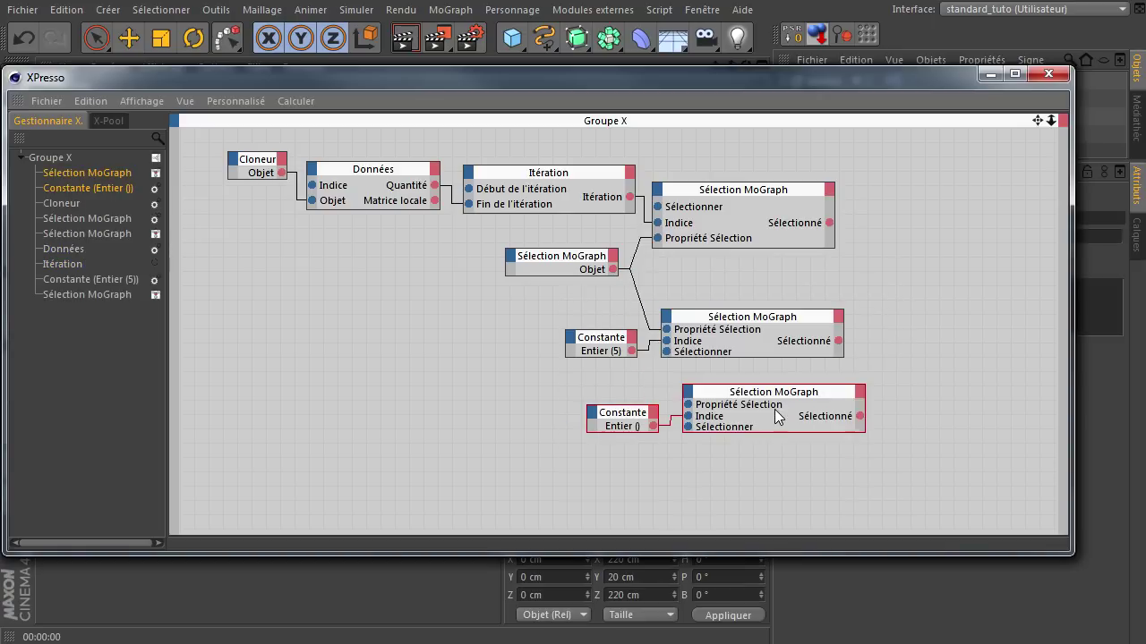
pyautogui.moveTo(689, 405); pyautogui.dragTo(612, 269)
pyautogui.moveTo(598, 496); pyautogui.dragTo(905, 377)
pyautogui.moveTo(96, 173); pyautogui.dragTo(104, 295)
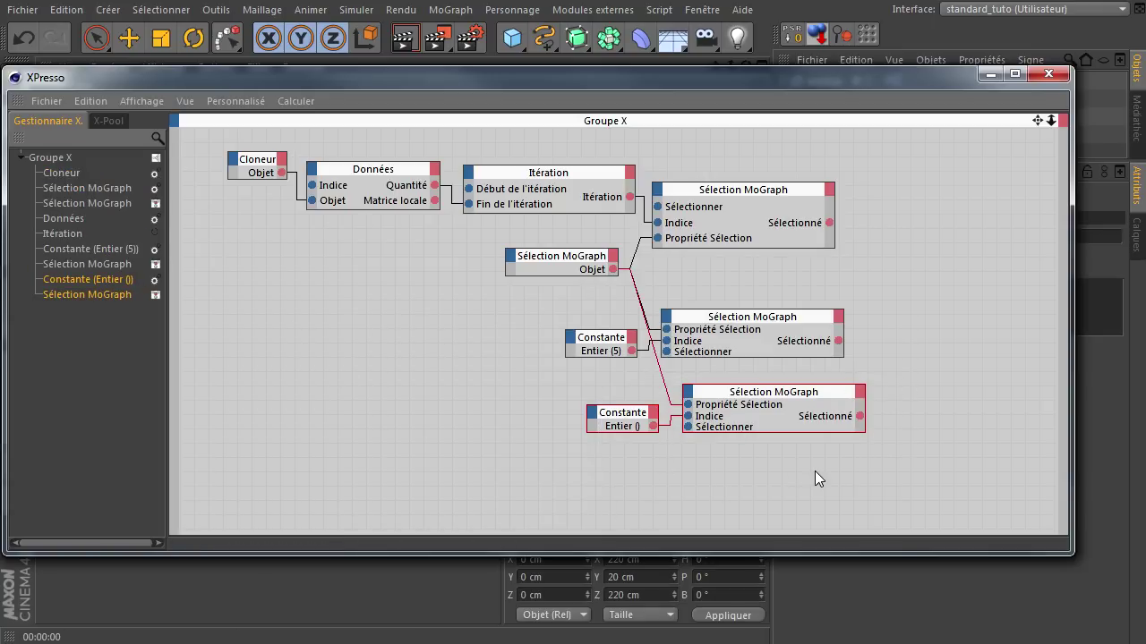
pyautogui.click(669, 452)
pyautogui.click(633, 418)
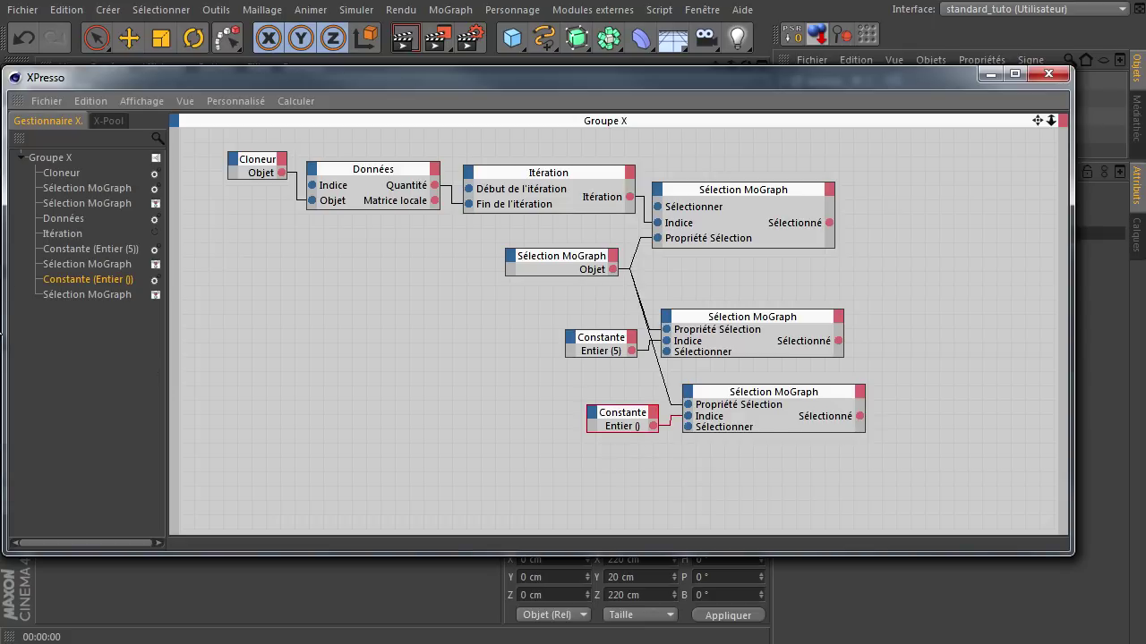
# Set the new constant's Valeur to 15 and return to frame 0 to refresh the clones
pyautogui.moveTo(707, 78); pyautogui.dragTo(360, 83)
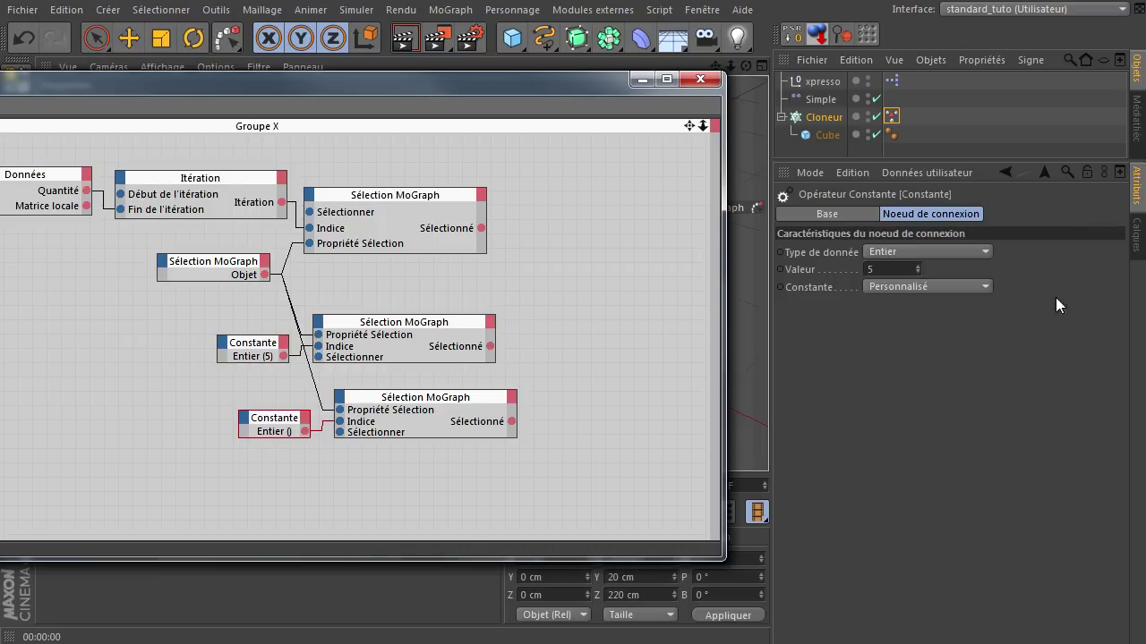
pyautogui.click(896, 270)
pyautogui.write('15')
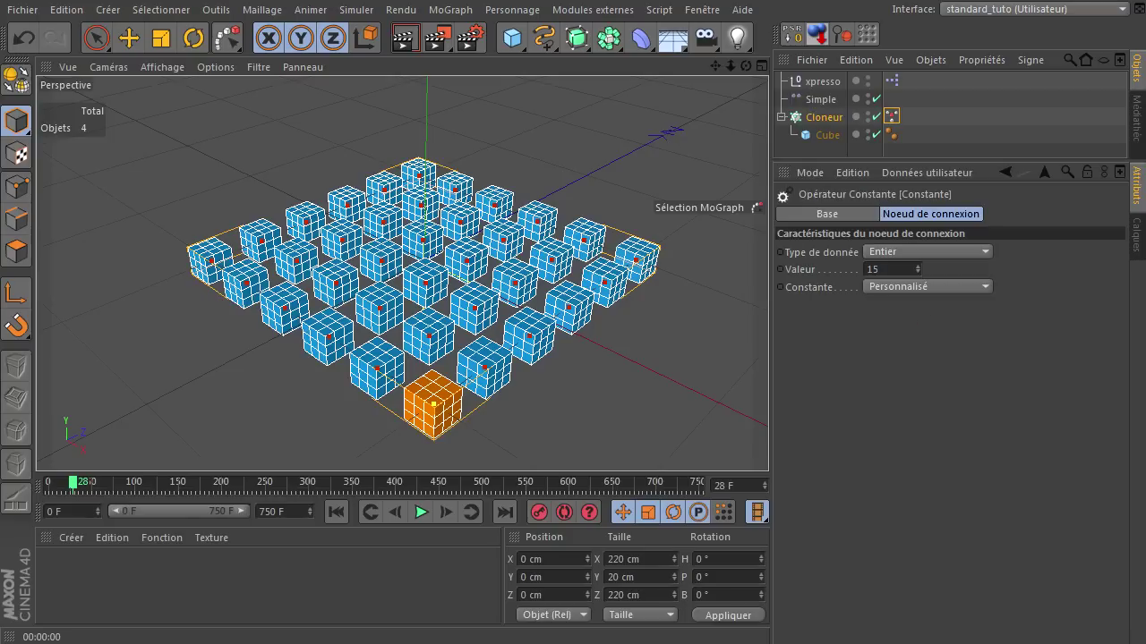
pyautogui.click(337, 511)
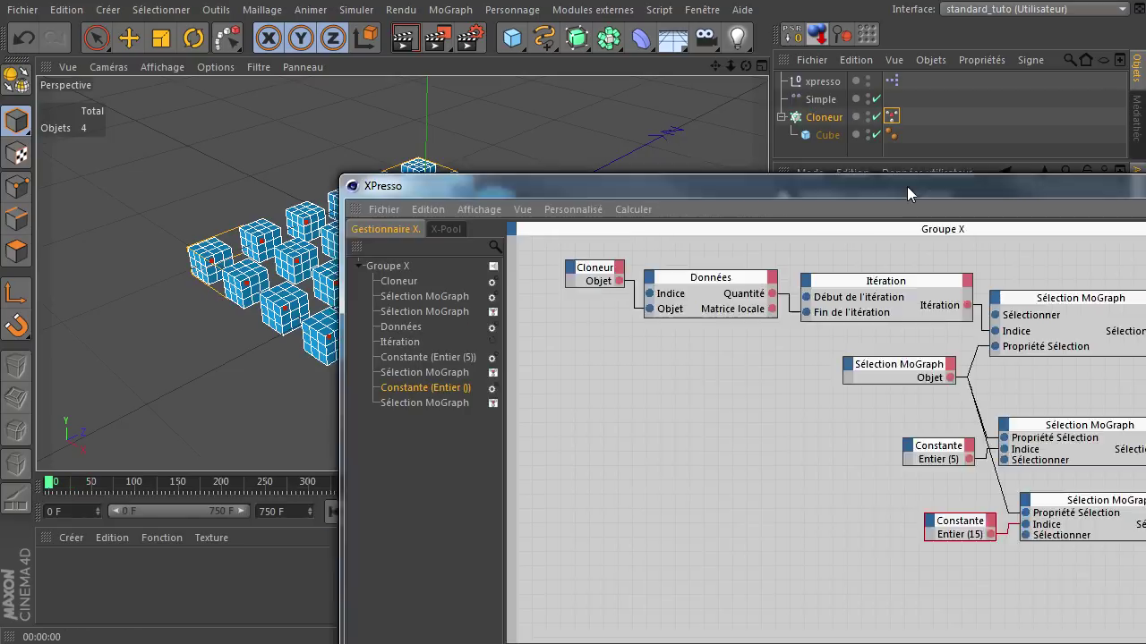
# Move the Constante (5) and Constante (15) node pairs up to tidy the graph
pyautogui.moveTo(907, 186); pyautogui.dragTo(625, 113)
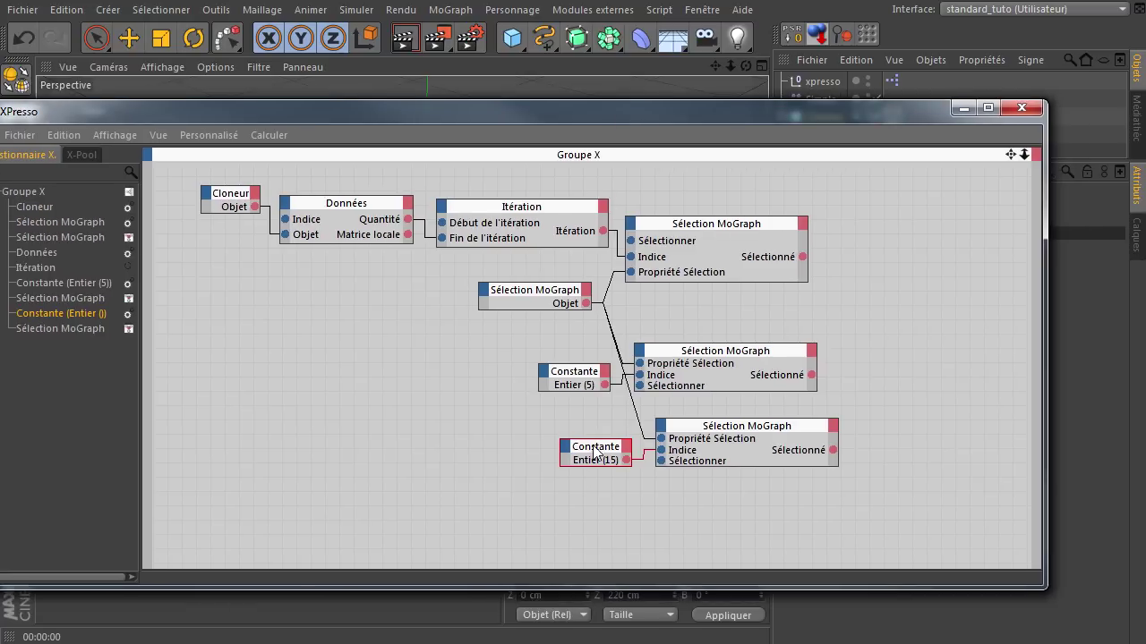
pyautogui.moveTo(526, 347); pyautogui.dragTo(820, 403)
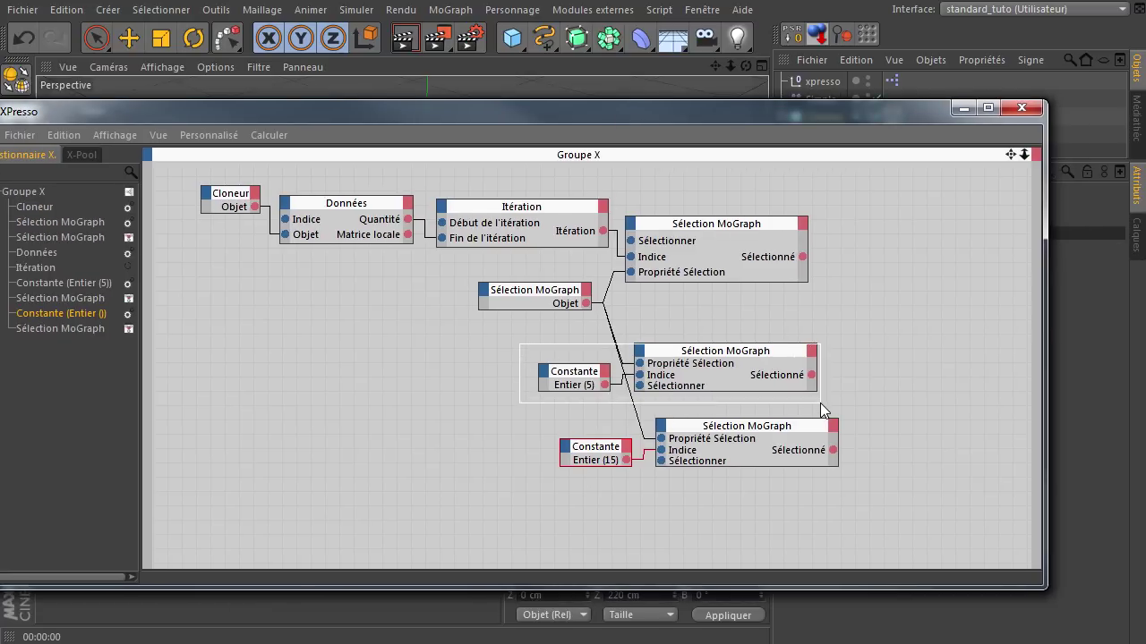
pyautogui.moveTo(717, 353); pyautogui.dragTo(727, 327)
pyautogui.moveTo(530, 403); pyautogui.dragTo(874, 488)
pyautogui.moveTo(770, 435)
pyautogui.mouseDown()
pyautogui.moveTo(742, 405)
pyautogui.moveTo(763, 392)
pyautogui.mouseUp()
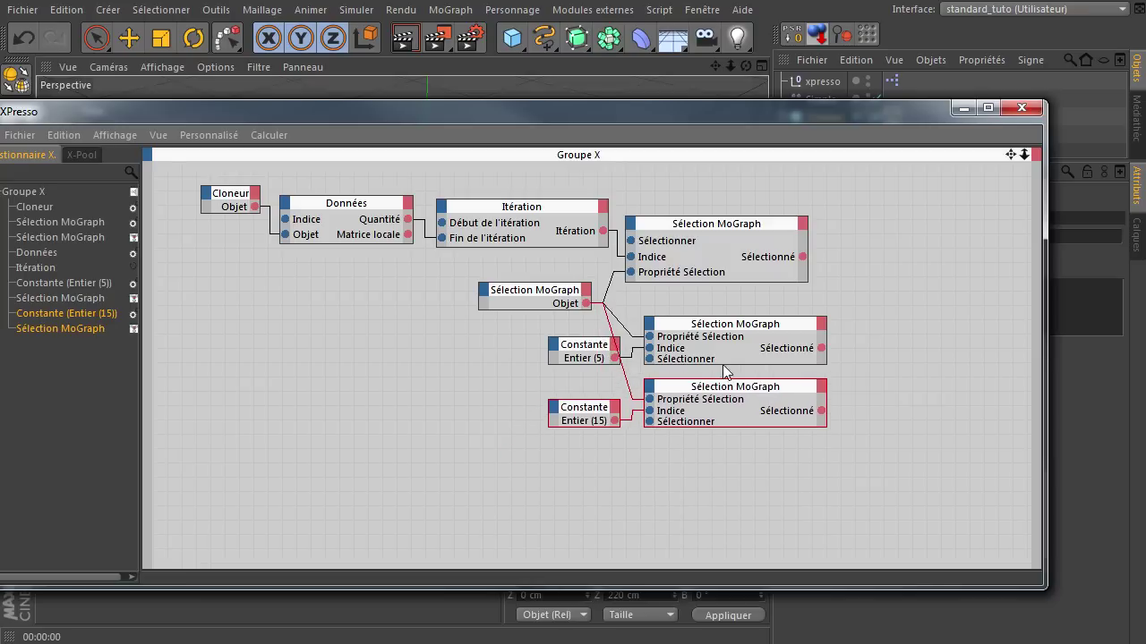
pyautogui.moveTo(528, 295); pyautogui.dragTo(336, 305)
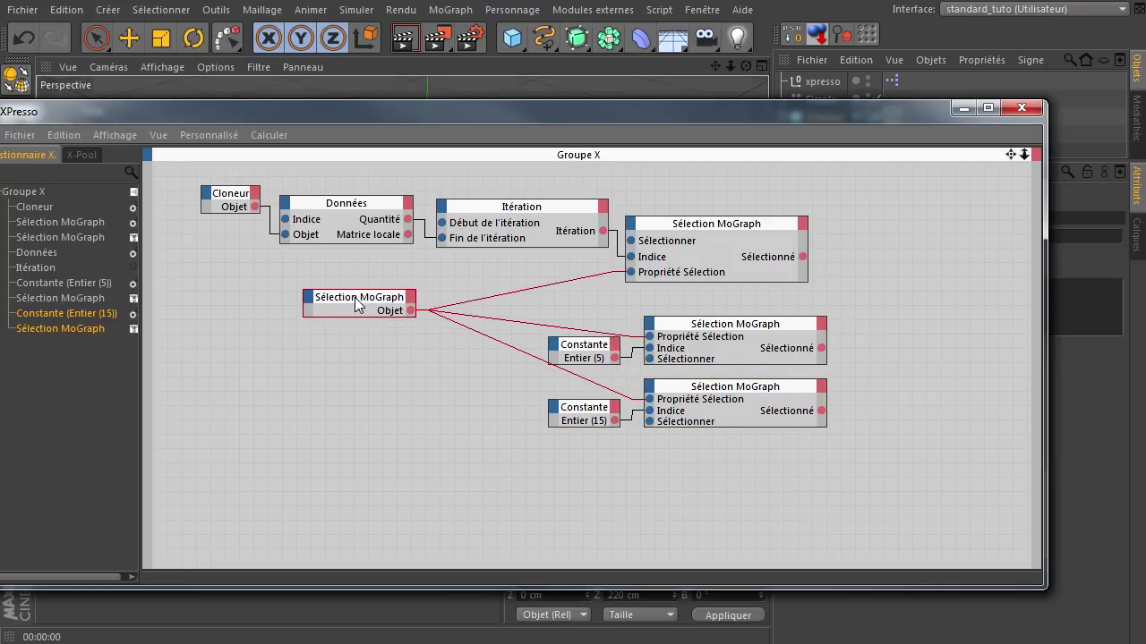
# Duplicate the Constante (15) pair, link its selection node to Objet, and set Valeur to 25
pyautogui.moveTo(635, 499); pyautogui.dragTo(900, 382)
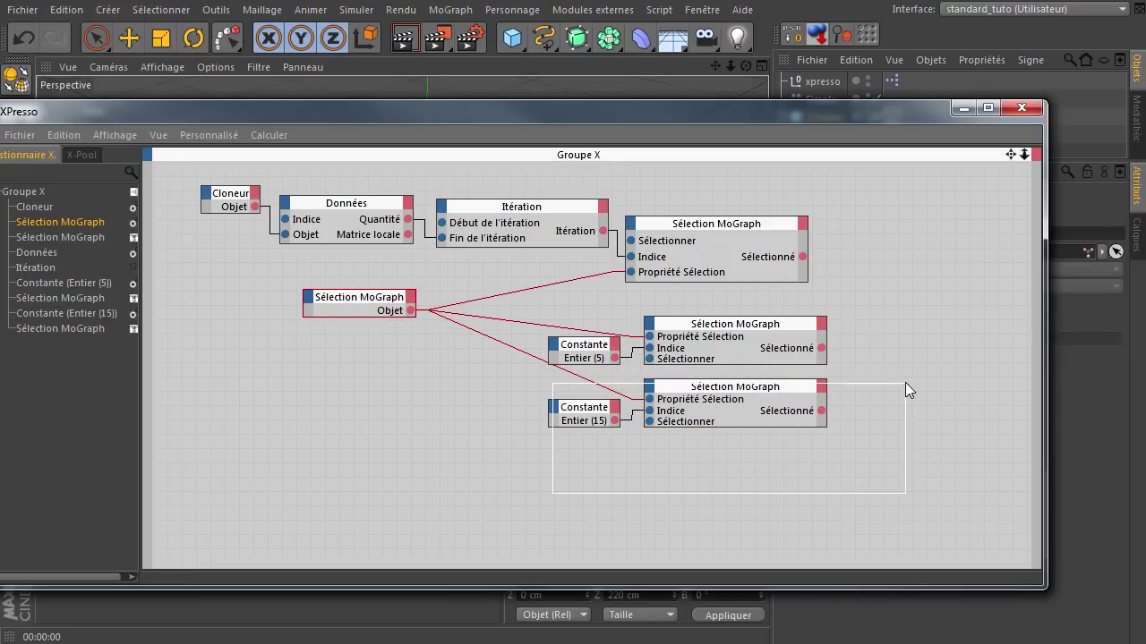
pyautogui.moveTo(754, 392)
pyautogui.keyDown('ctrl'); pyautogui.mouseDown()
pyautogui.moveTo(760, 458)
pyautogui.moveTo(735, 466)
pyautogui.mouseUp(); pyautogui.keyUp('ctrl')
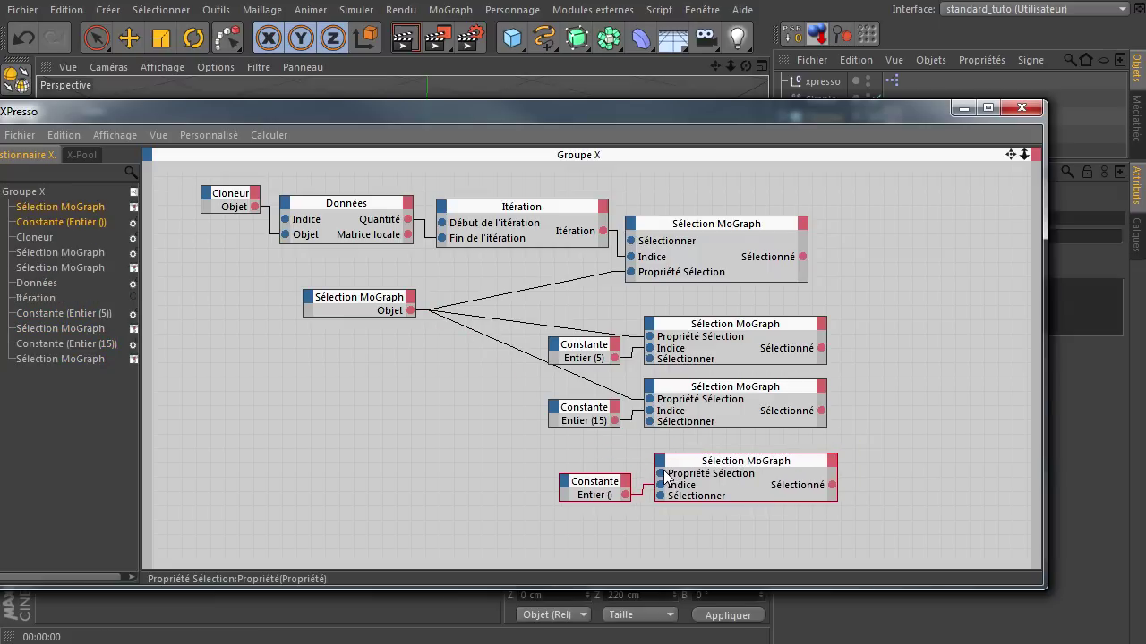
pyautogui.moveTo(662, 474)
pyautogui.mouseDown()
pyautogui.moveTo(521, 417)
pyautogui.moveTo(407, 308)
pyautogui.mouseUp()
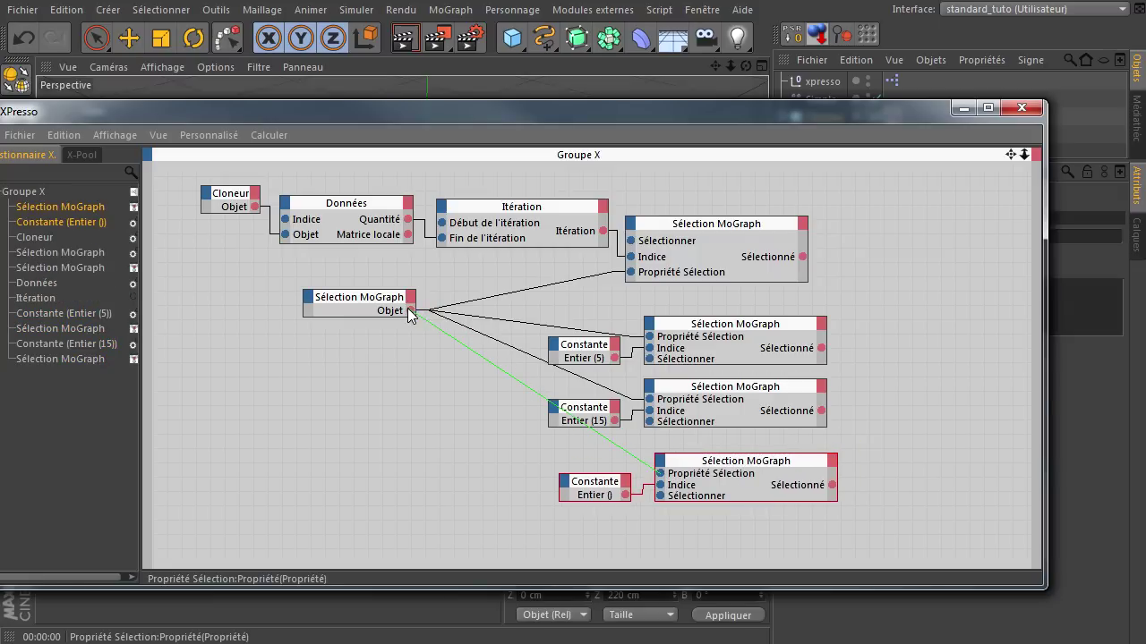
pyautogui.click(591, 487)
pyautogui.moveTo(716, 117); pyautogui.dragTo(343, 146)
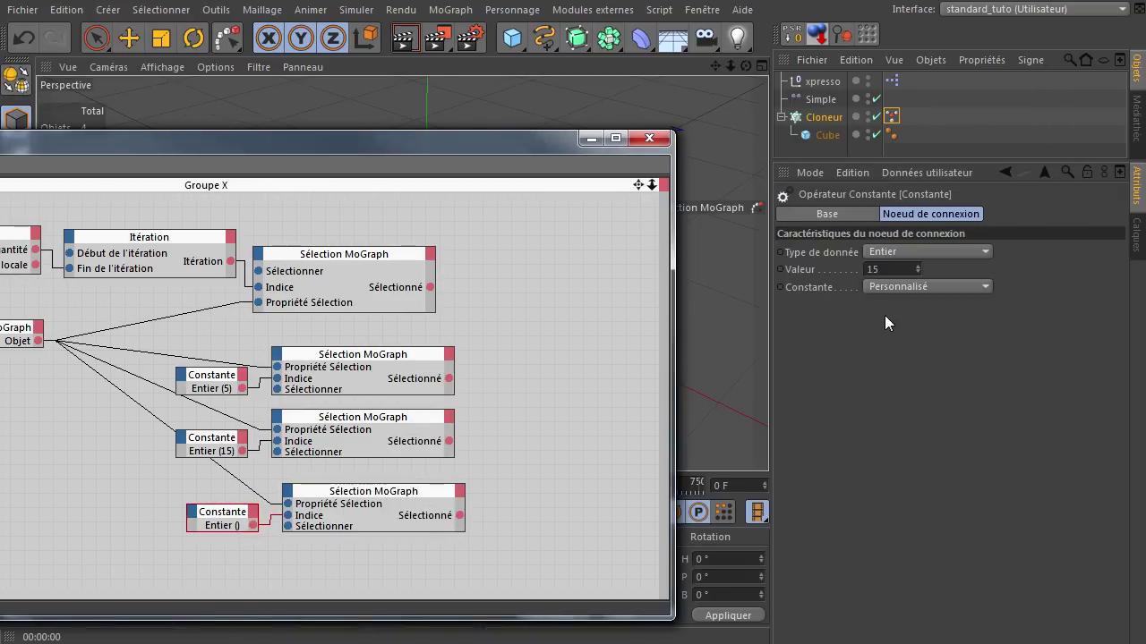
pyautogui.click(895, 270)
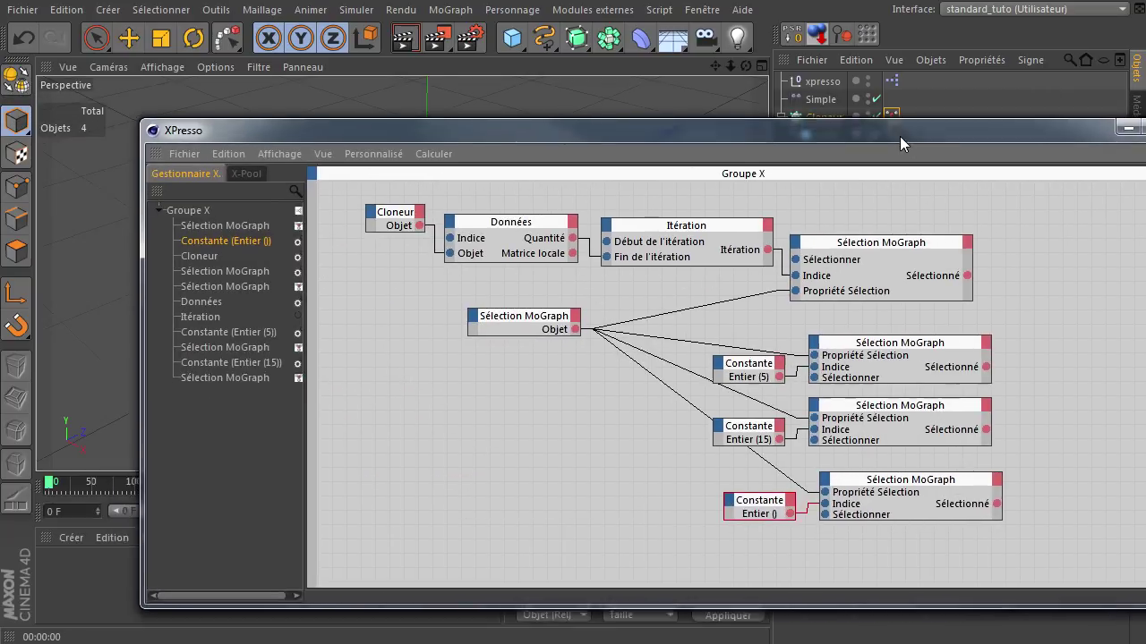
# Move the new Sélection MoGraph entry to the end of the XGroup node list
pyautogui.moveTo(373, 160); pyautogui.dragTo(814, 117)
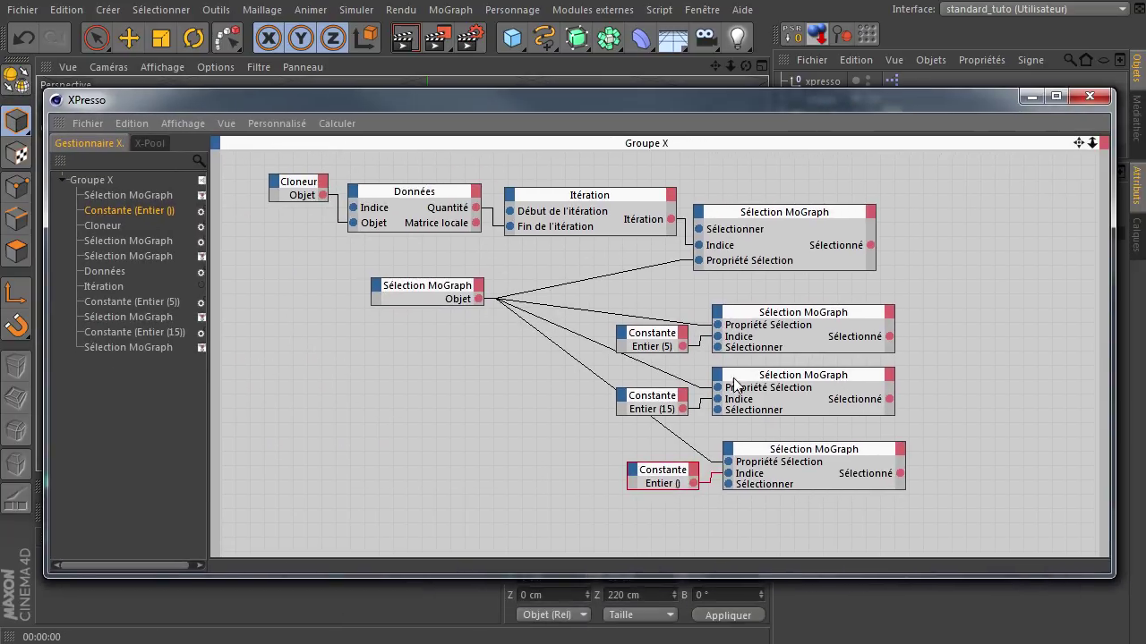
pyautogui.moveTo(601, 506)
pyautogui.mouseDown()
pyautogui.moveTo(979, 405)
pyautogui.moveTo(1011, 435)
pyautogui.mouseUp()
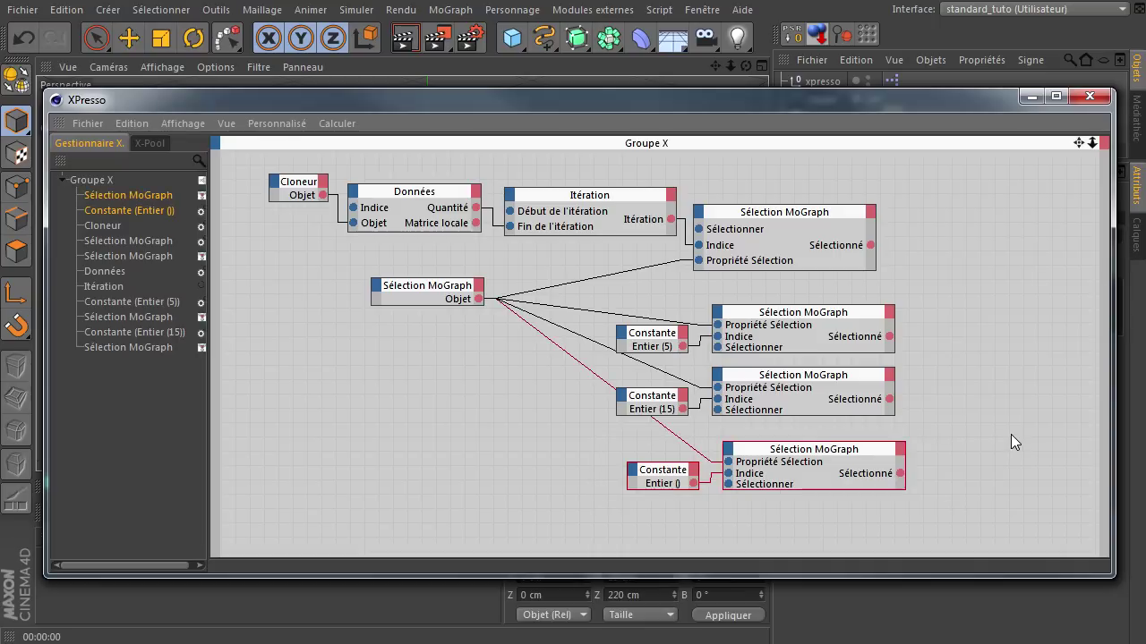
pyautogui.moveTo(122, 190); pyautogui.dragTo(142, 347)
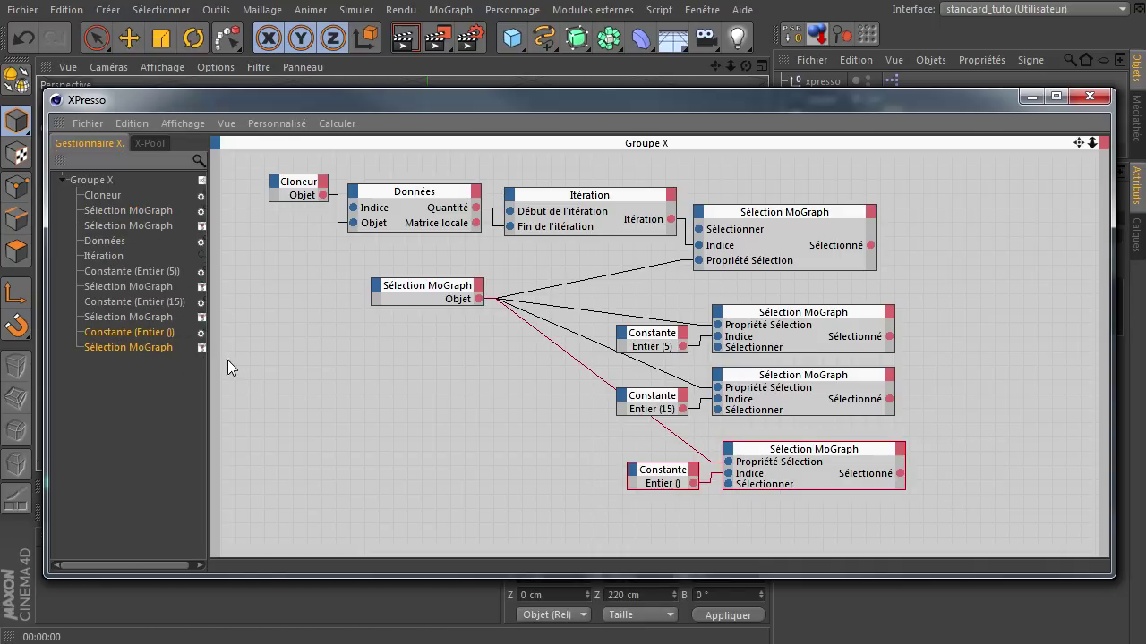
# Box-select the top row and each constant pair (5, 15, 25) to check their wiring
pyautogui.moveTo(924, 190); pyautogui.dragTo(259, 236)
pyautogui.moveTo(259, 164); pyautogui.dragTo(927, 292)
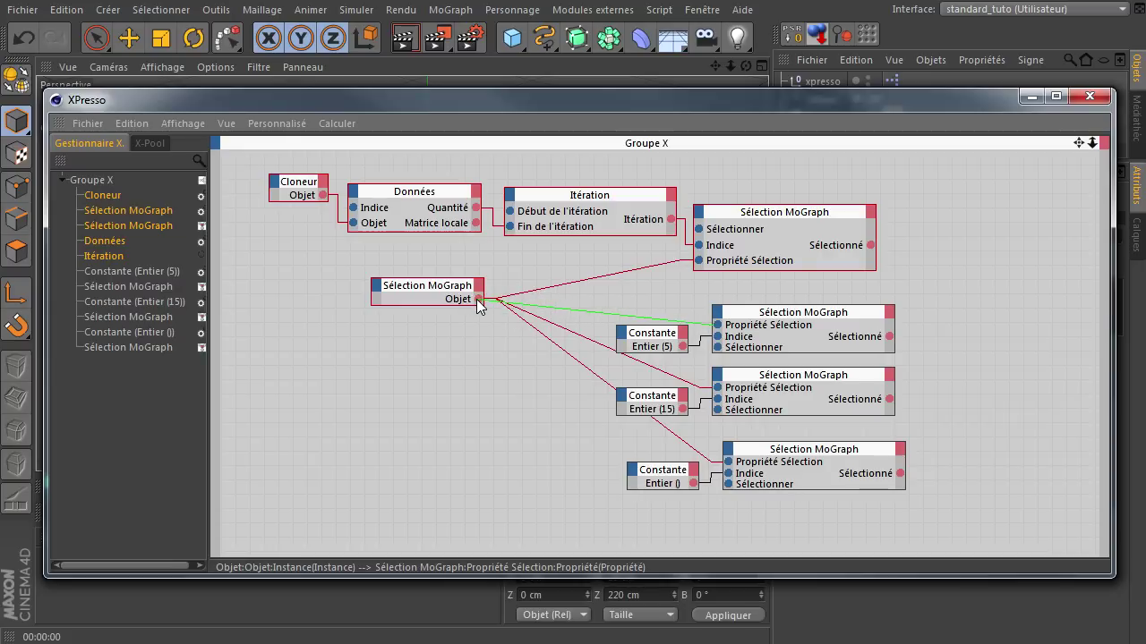
pyautogui.moveTo(965, 293); pyautogui.dragTo(604, 351)
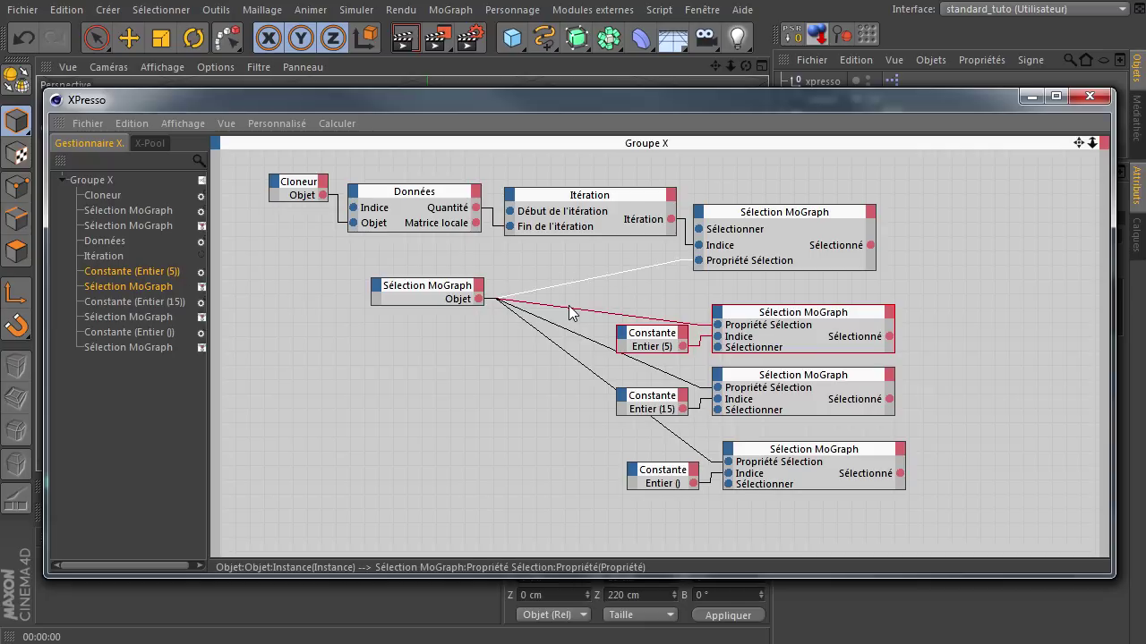
pyautogui.moveTo(935, 367); pyautogui.dragTo(600, 420)
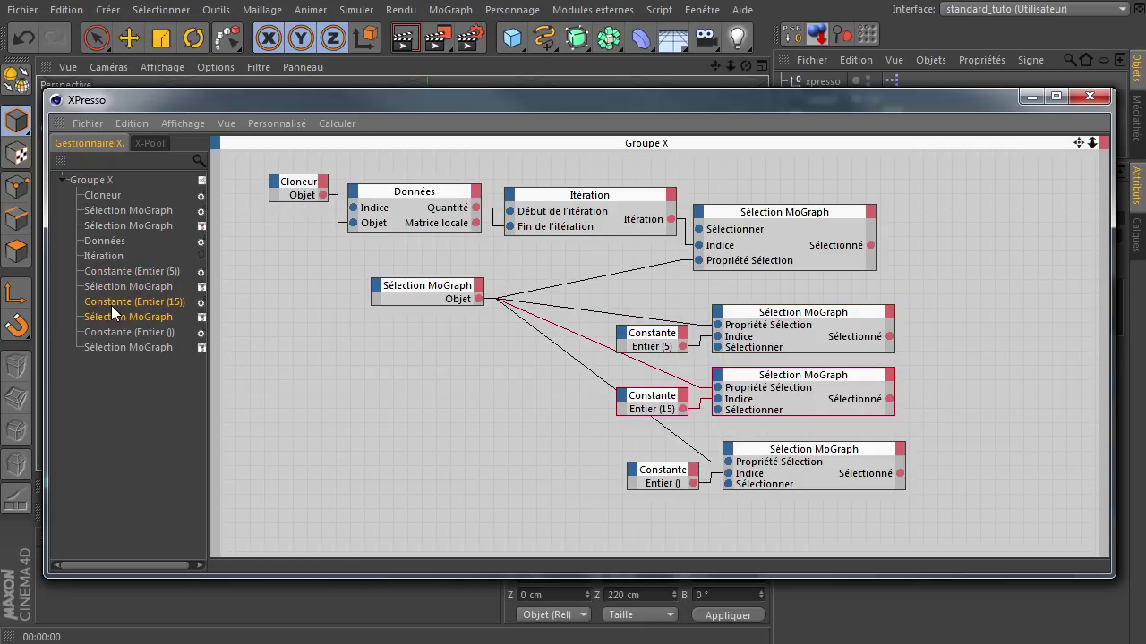
pyautogui.moveTo(923, 434); pyautogui.dragTo(568, 511)
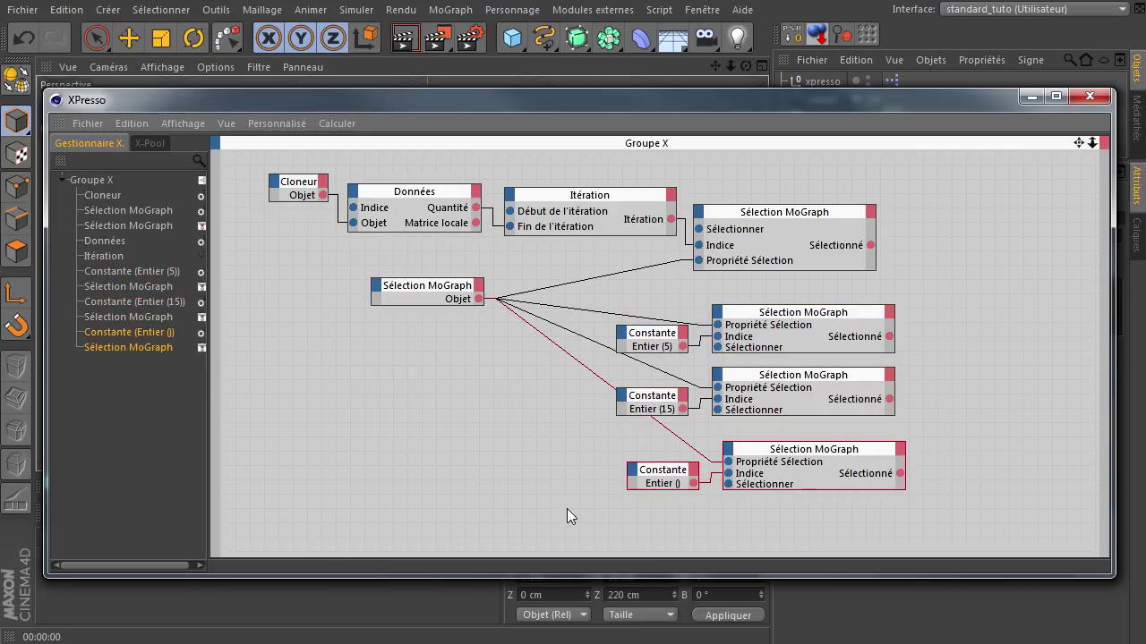
pyautogui.click(671, 472)
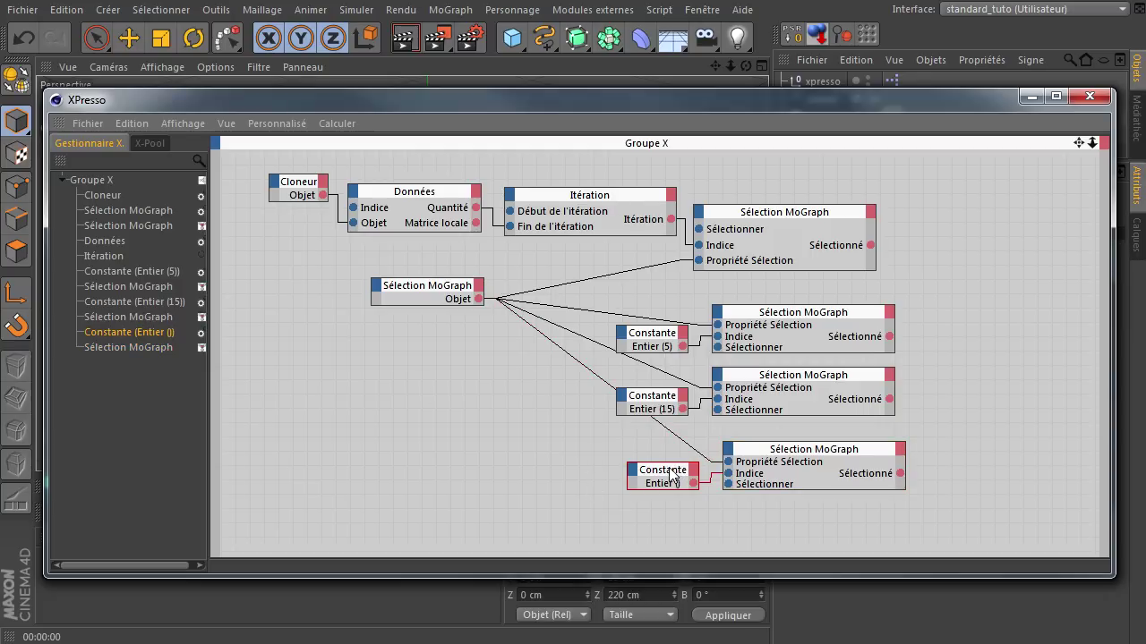
pyautogui.moveTo(810, 99); pyautogui.dragTo(377, 129)
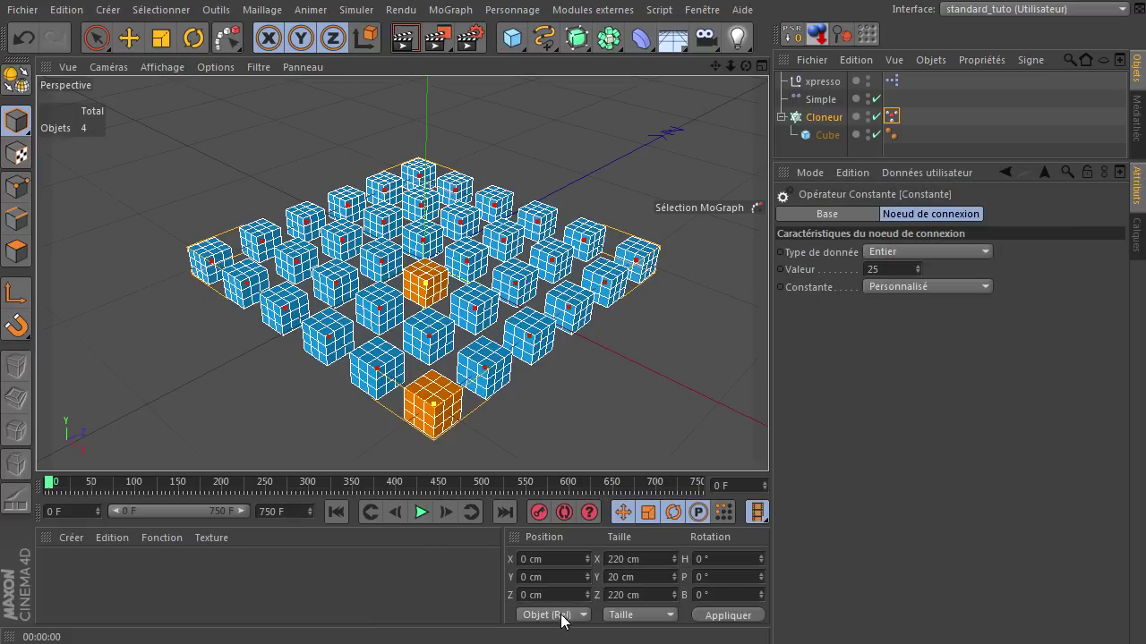
# Play the animation to confirm that three grid clones now show orange
pyautogui.click(426, 513)
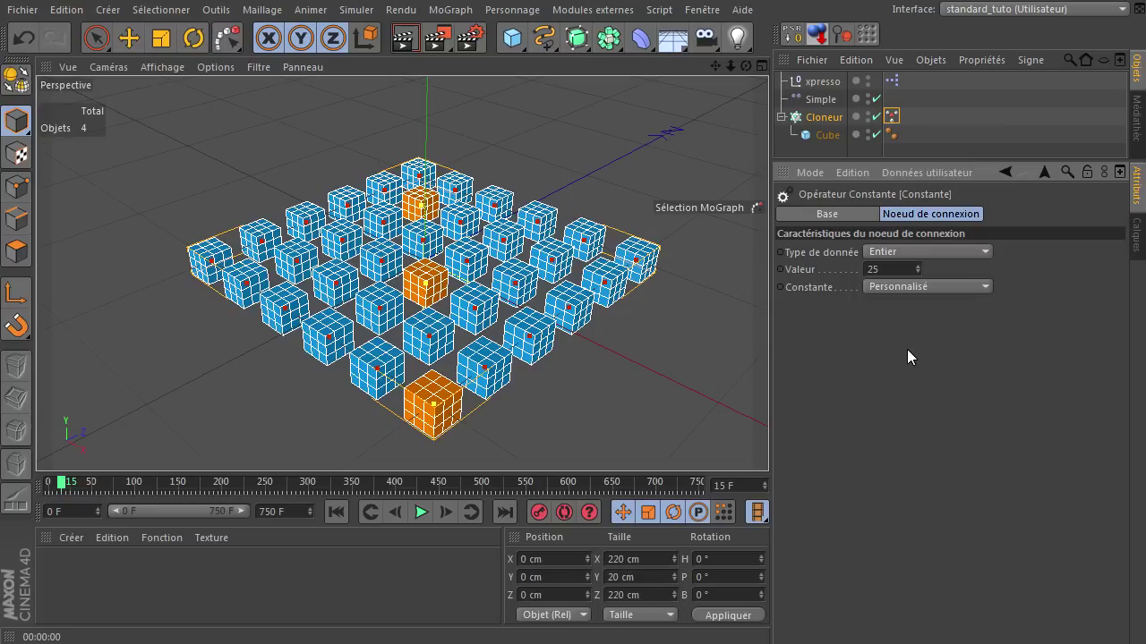
# Add a user data group named 'reglages' to the xpresso null
pyautogui.click(822, 82)
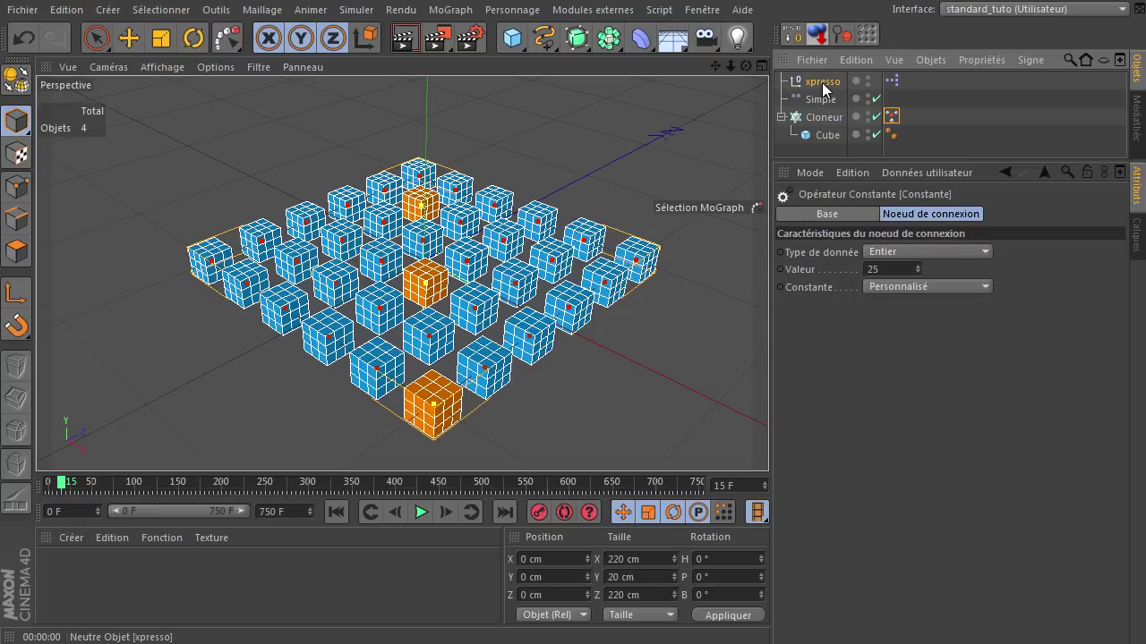
pyautogui.click(910, 173)
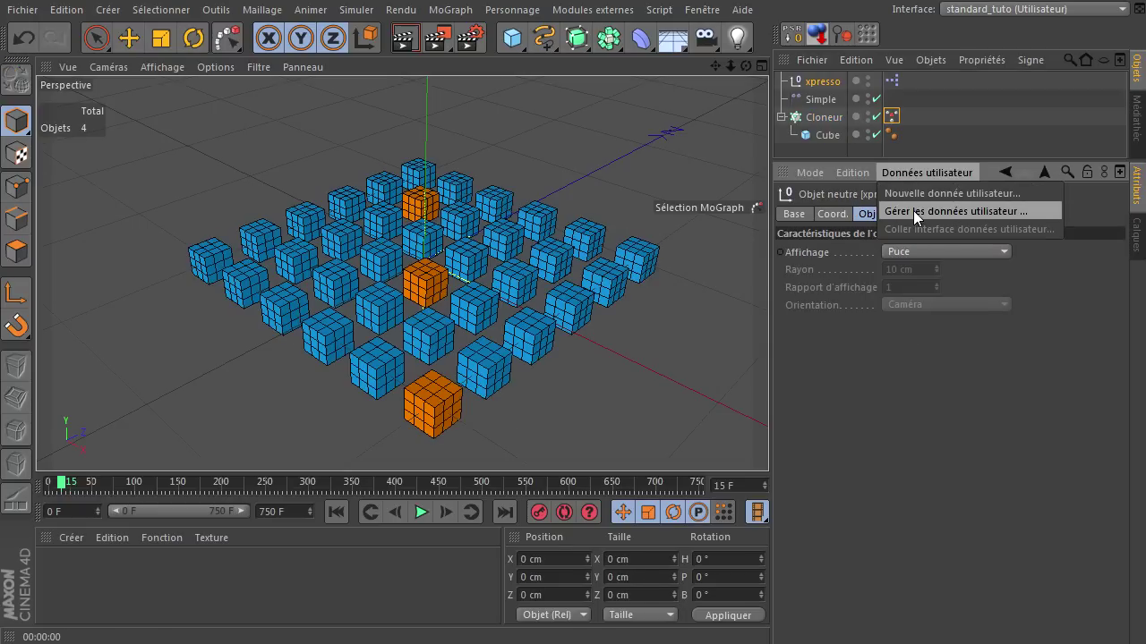
pyautogui.click(913, 210)
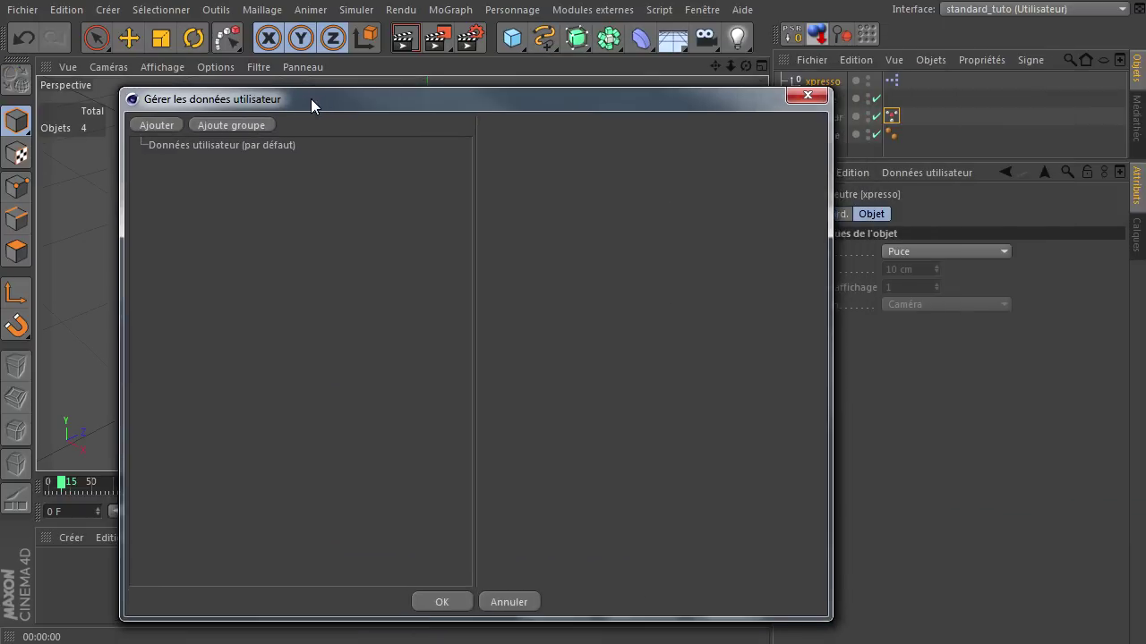
pyautogui.click(193, 120)
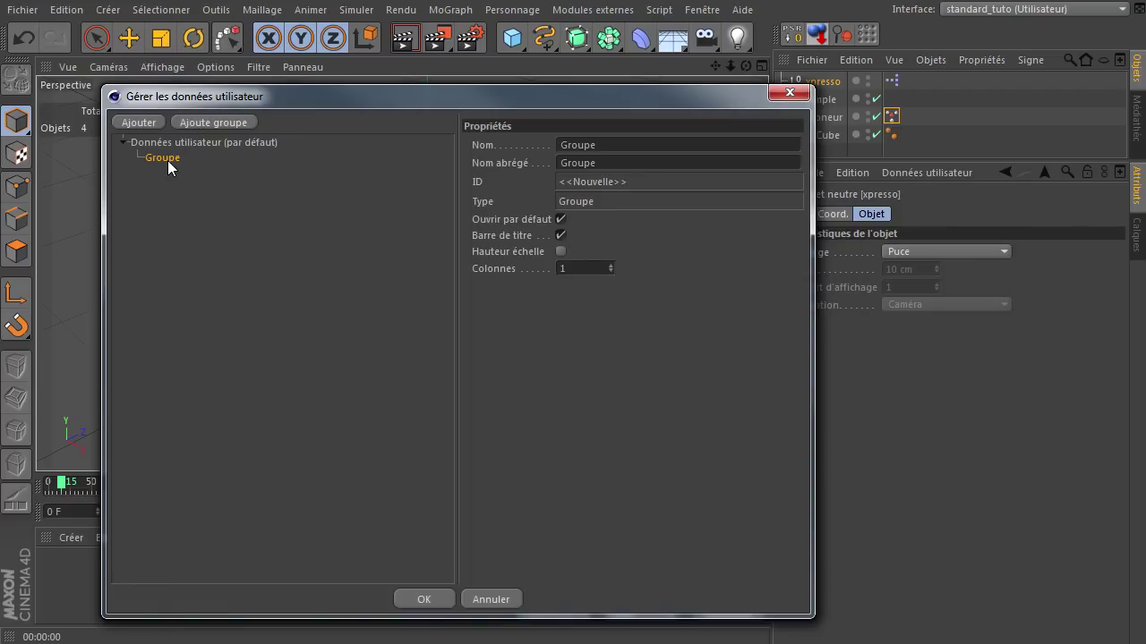
pyautogui.click(683, 144)
pyautogui.write('reglages')
pyautogui.press('Return')
# Add a single integer entry inside the reglages group, deleting the extra entries
pyautogui.click(139, 123)
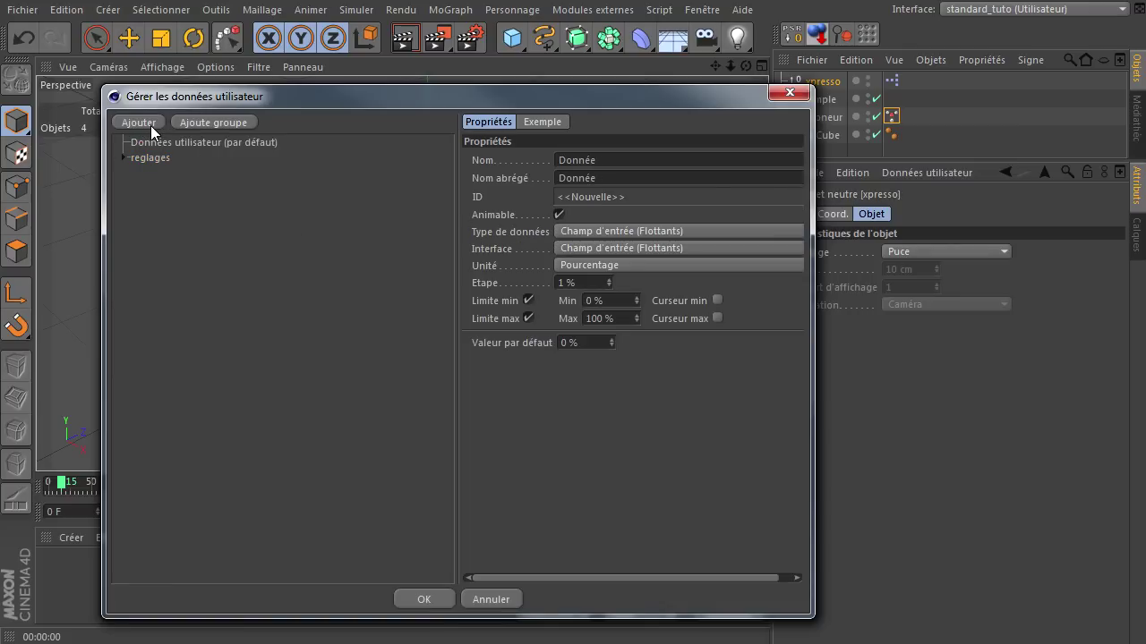
pyautogui.click(123, 157)
pyautogui.press('Delete')
pyautogui.click(617, 231)
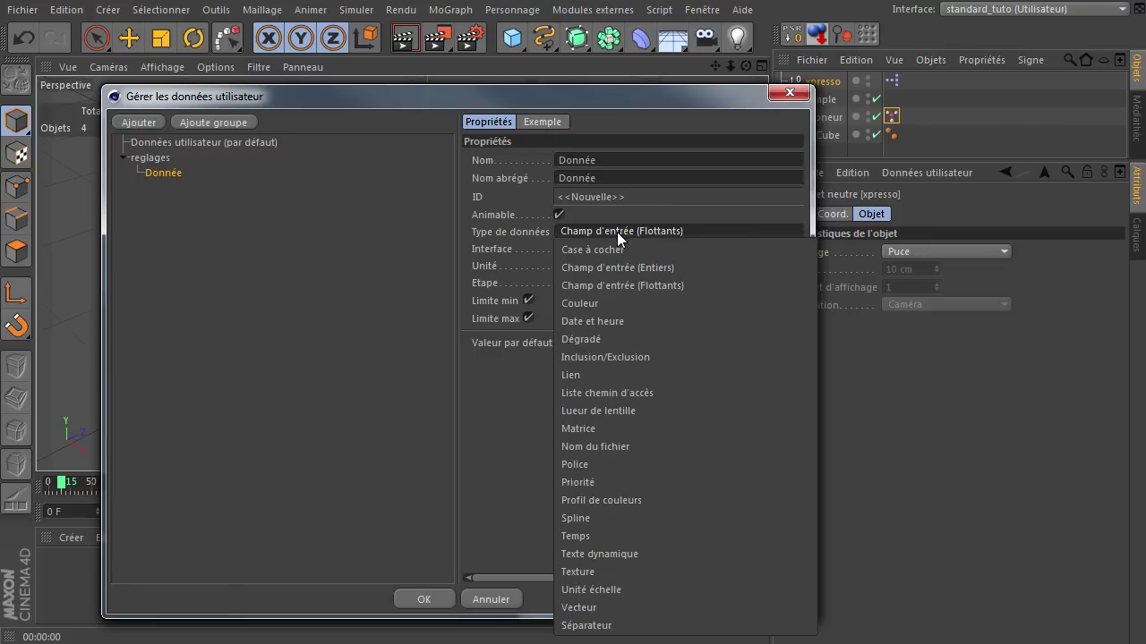
pyautogui.click(648, 270)
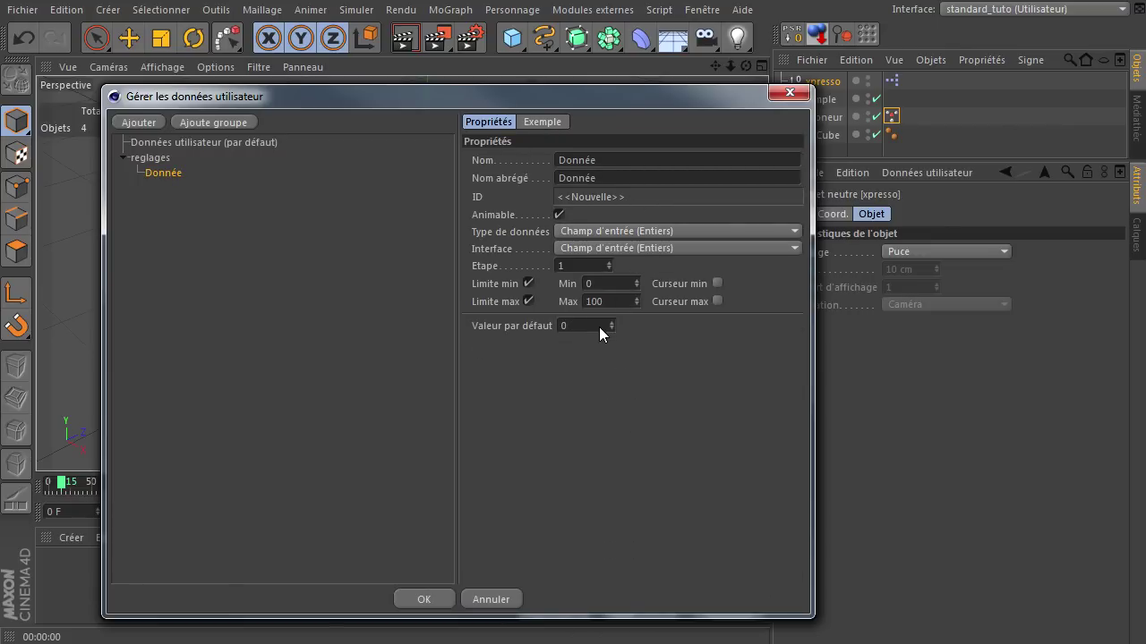
# Name the integer entry 'clone orange 1'
pyautogui.write('clone')
pyautogui.write(' 1')
pyautogui.press('BackSpace')
pyautogui.write('orange')
pyautogui.press('Return')
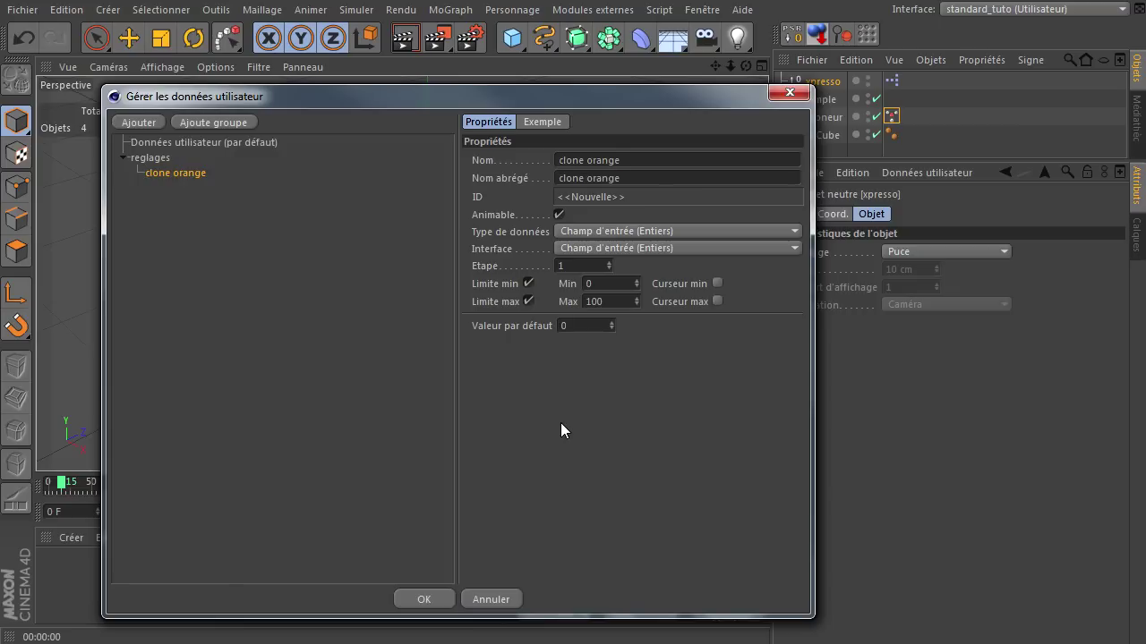
pyautogui.click(665, 162)
pyautogui.write('1')
pyautogui.press('Return')
# Duplicate the entry, rename the copies 'clone orange 3' and 'clone orange 2', and close the manager
pyautogui.moveTo(182, 171); pyautogui.dragTo(182, 180)
pyautogui.moveTo(194, 174)
pyautogui.keyDown('ctrl'); pyautogui.mouseDown()
pyautogui.moveTo(195, 152)
pyautogui.moveTo(214, 207)
pyautogui.mouseUp(); pyautogui.keyUp('ctrl')
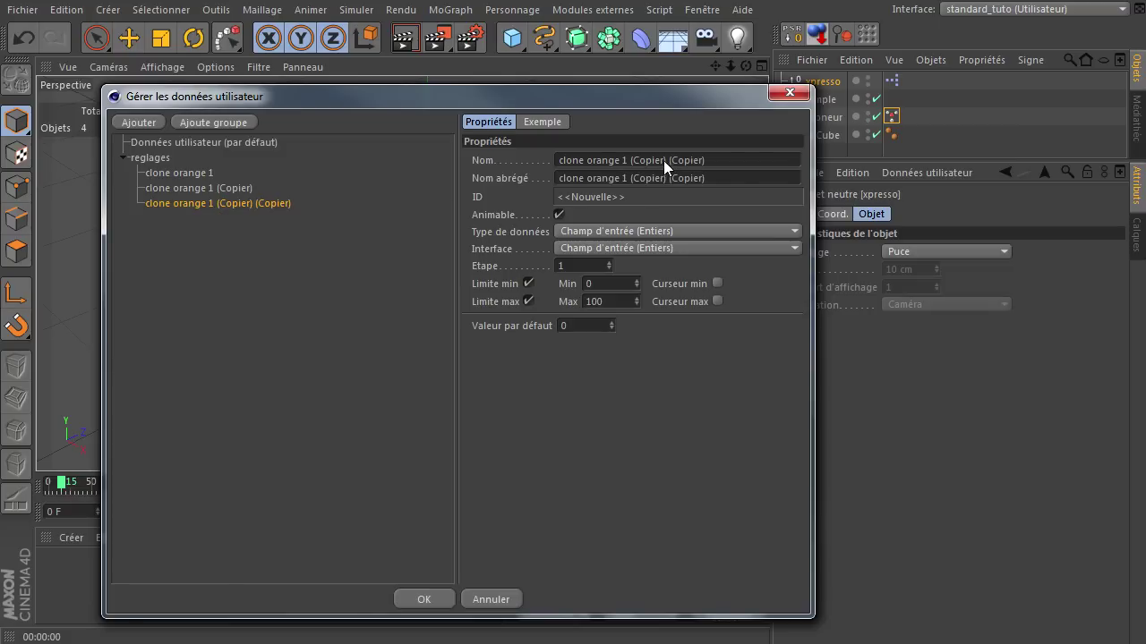
pyautogui.moveTo(723, 159); pyautogui.dragTo(615, 163)
pyautogui.write('3')
pyautogui.click(222, 188)
pyautogui.write('2')
pyautogui.click(342, 295)
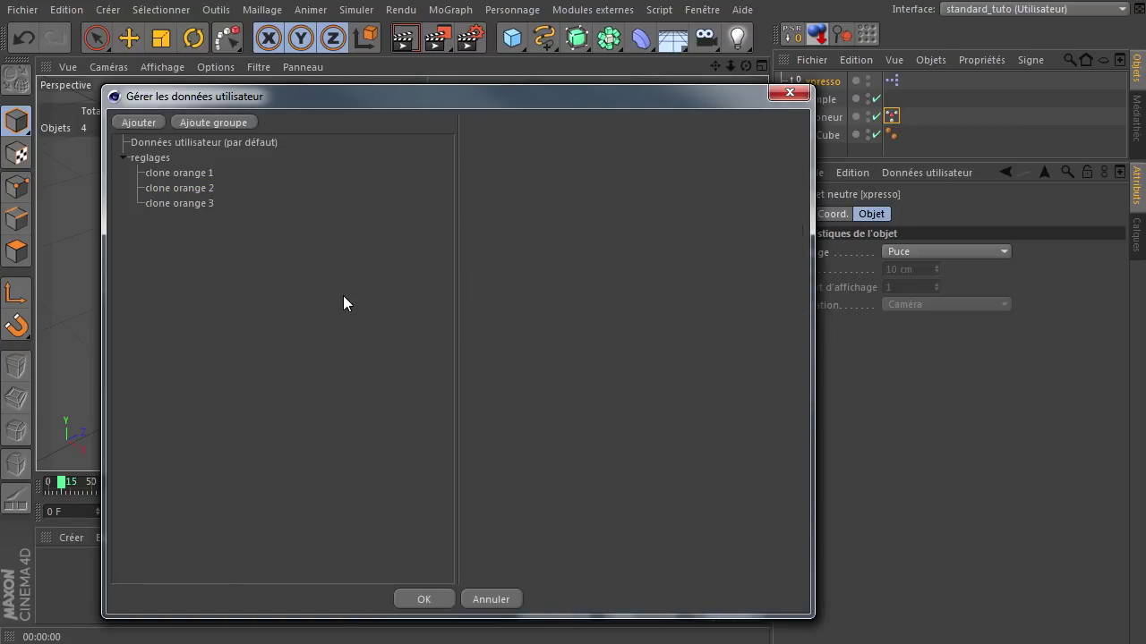
pyautogui.click(789, 92)
# Drop the xpresso null into the XPresso graph as an object node
pyautogui.doubleClick(891, 80)
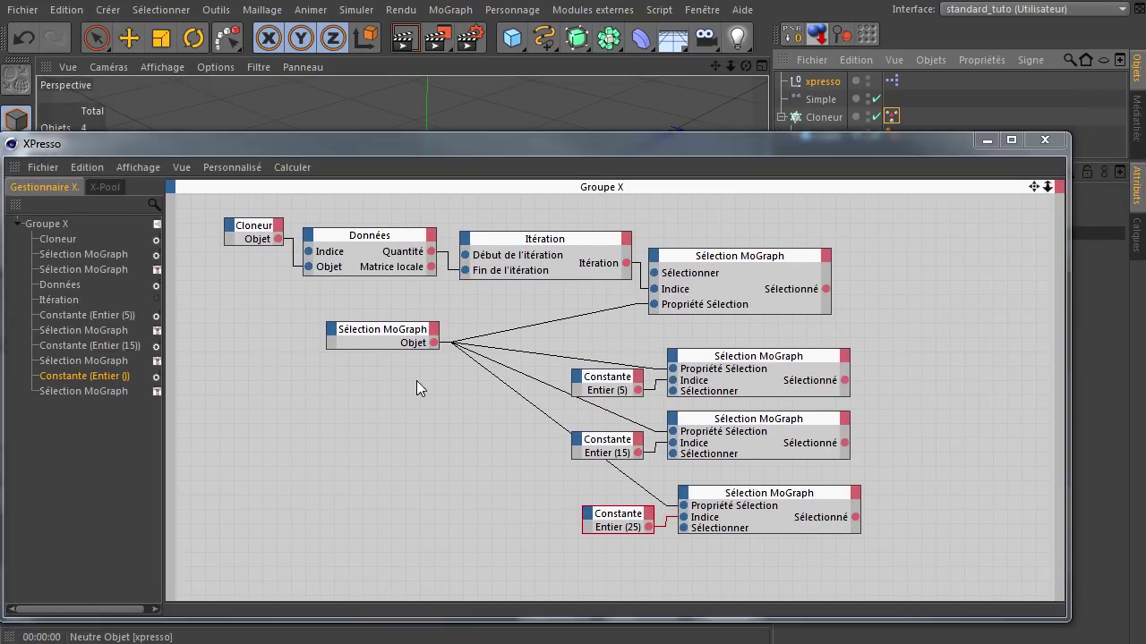
pyautogui.moveTo(325, 461); pyautogui.dragTo(330, 452)
pyautogui.click(335, 446)
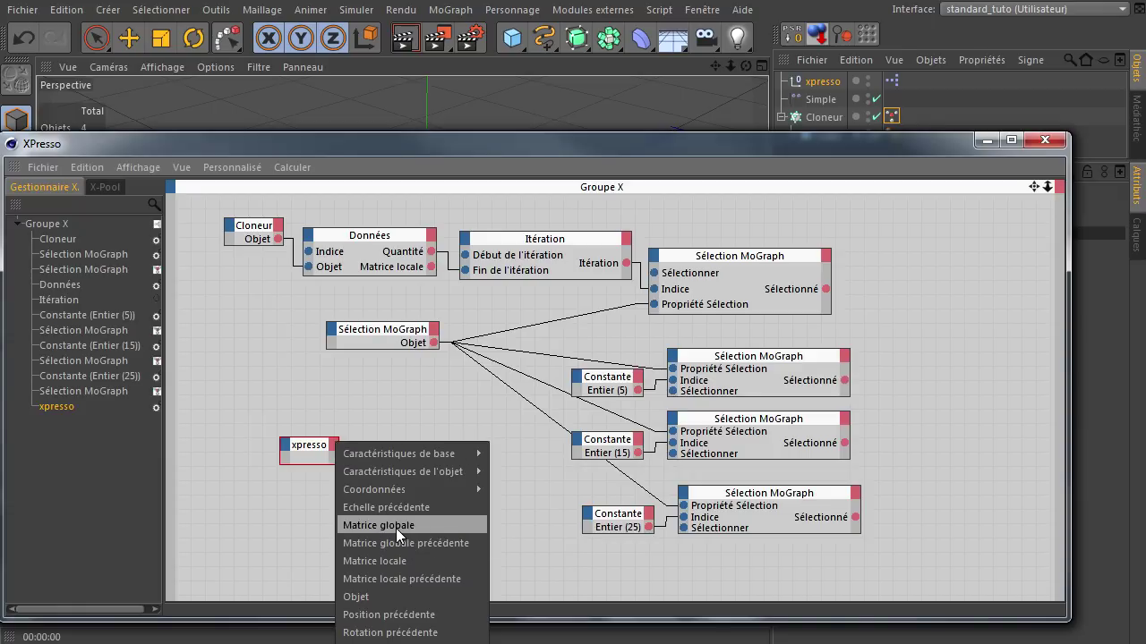
pyautogui.click(436, 417)
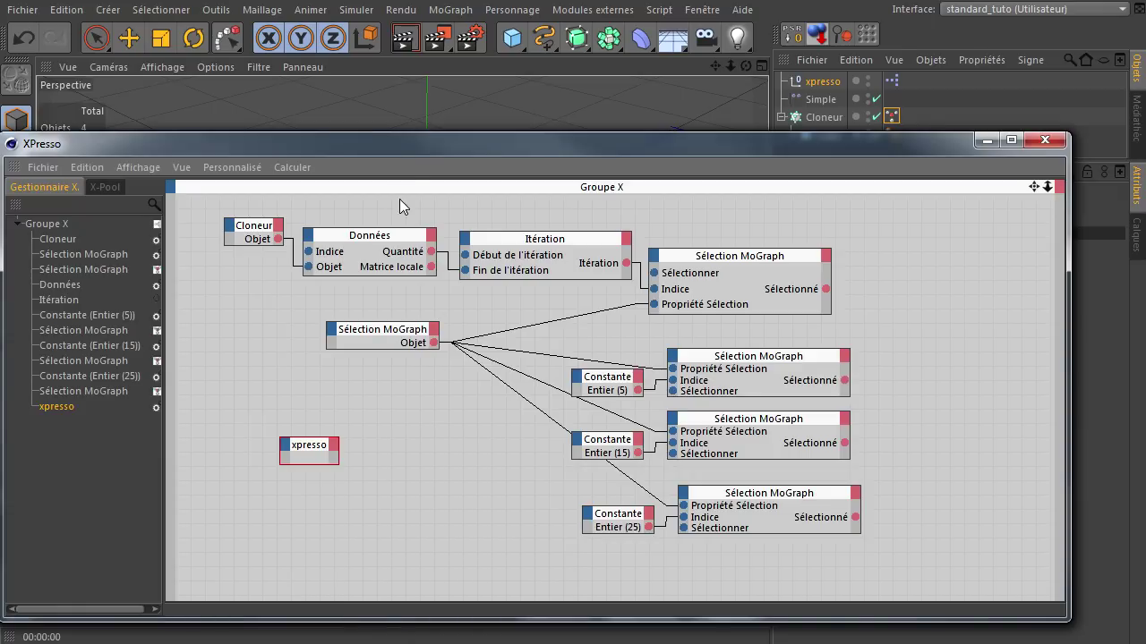
pyautogui.moveTo(393, 151)
pyautogui.mouseDown()
pyautogui.moveTo(399, 88)
pyautogui.moveTo(518, 341)
pyautogui.moveTo(527, 335)
pyautogui.mouseUp()
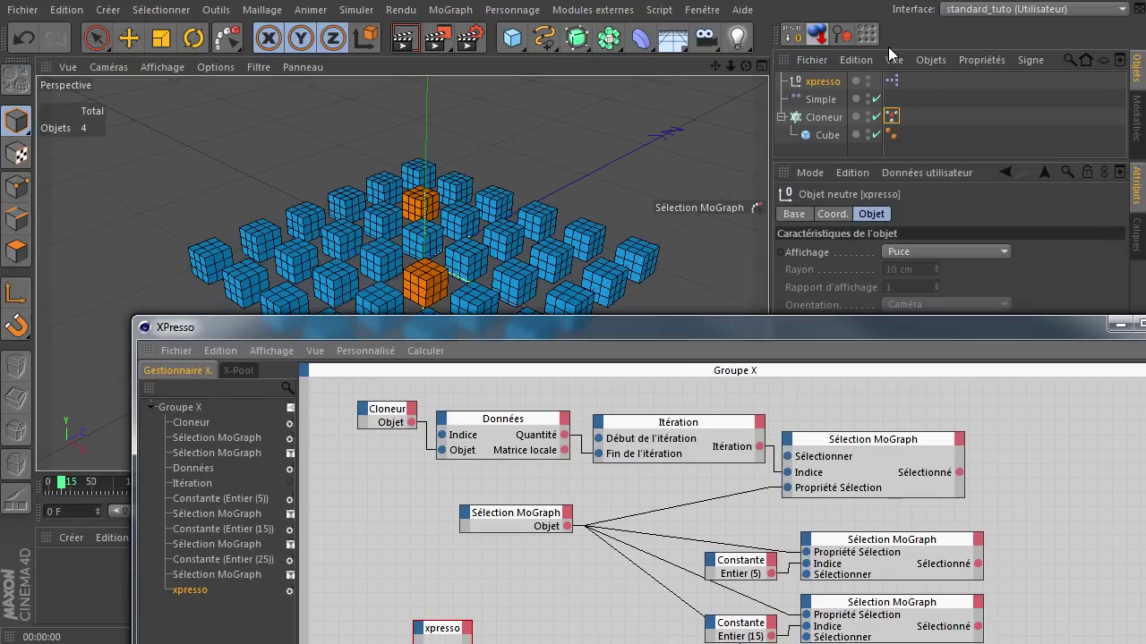
# Reselect the xpresso null in the Object Manager and bring up its user data menu
pyautogui.click(819, 120)
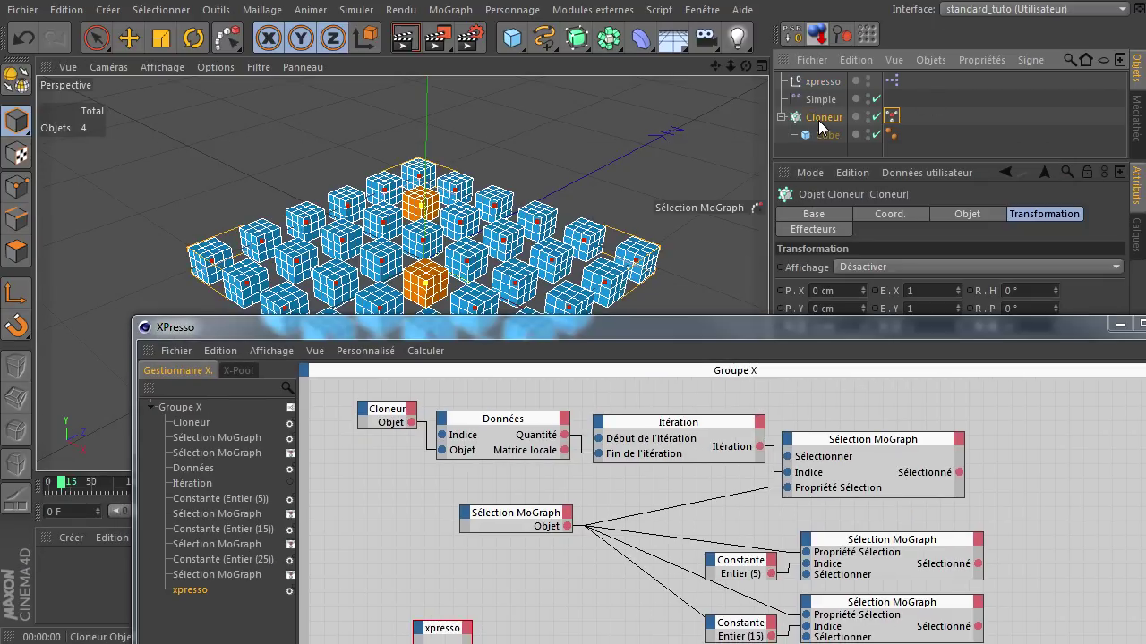
pyautogui.click(821, 100)
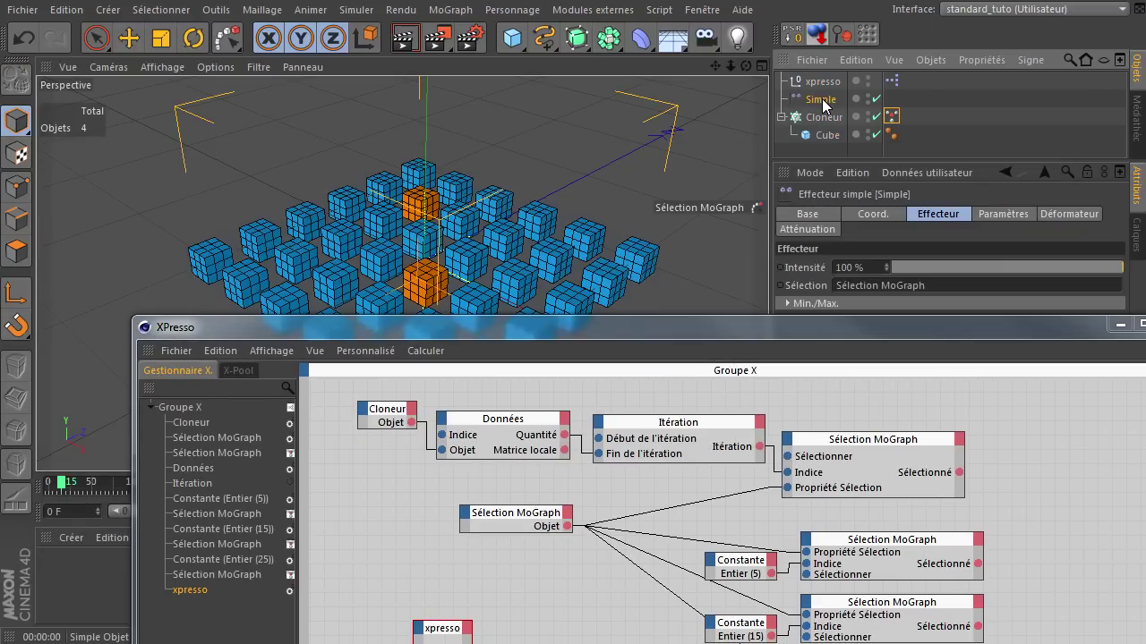
pyautogui.click(837, 139)
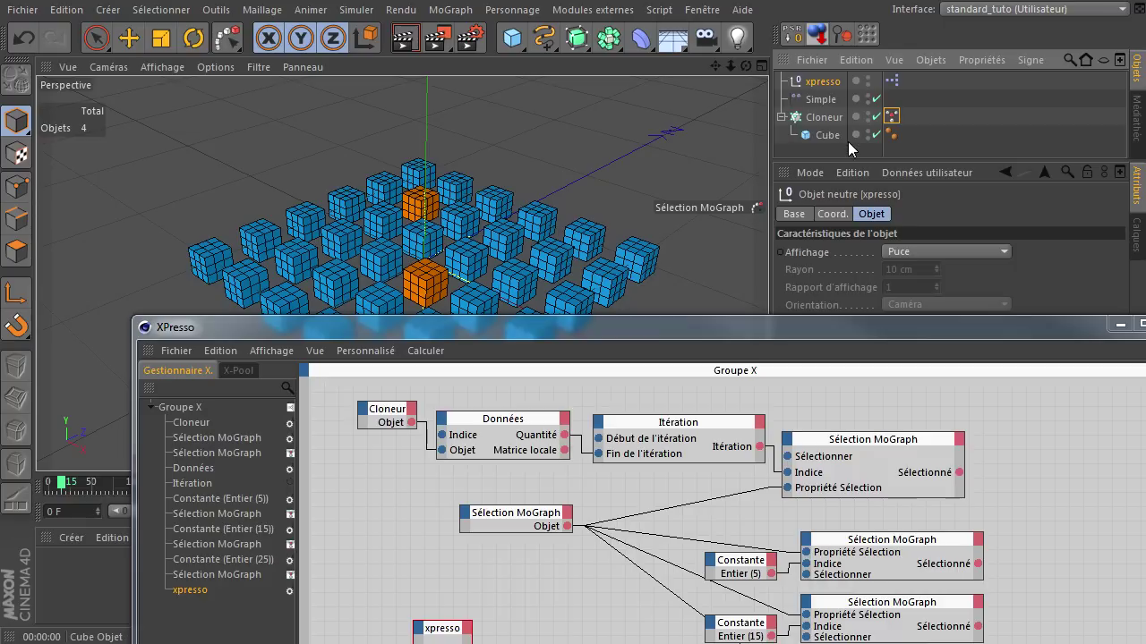
pyautogui.click(829, 88)
pyautogui.rightClick(832, 87)
pyautogui.press('Escape')
pyautogui.click(936, 172)
# Create a top-level user data group named 'Reglages' on the xpresso null
pyautogui.click(940, 210)
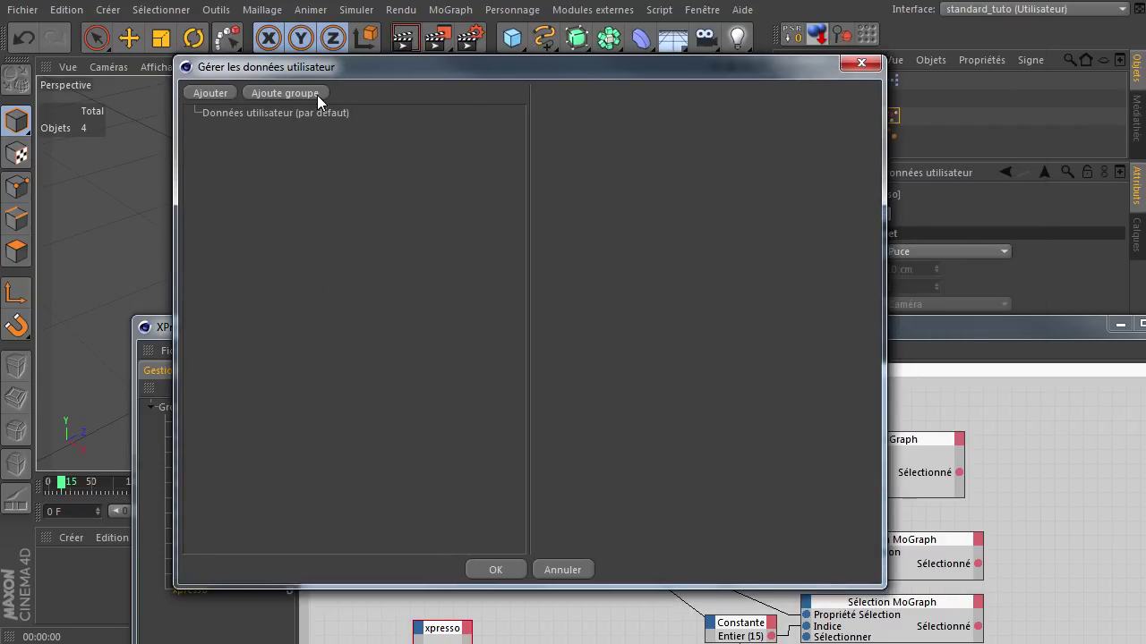
pyautogui.click(315, 93)
pyautogui.moveTo(246, 131); pyautogui.dragTo(226, 171)
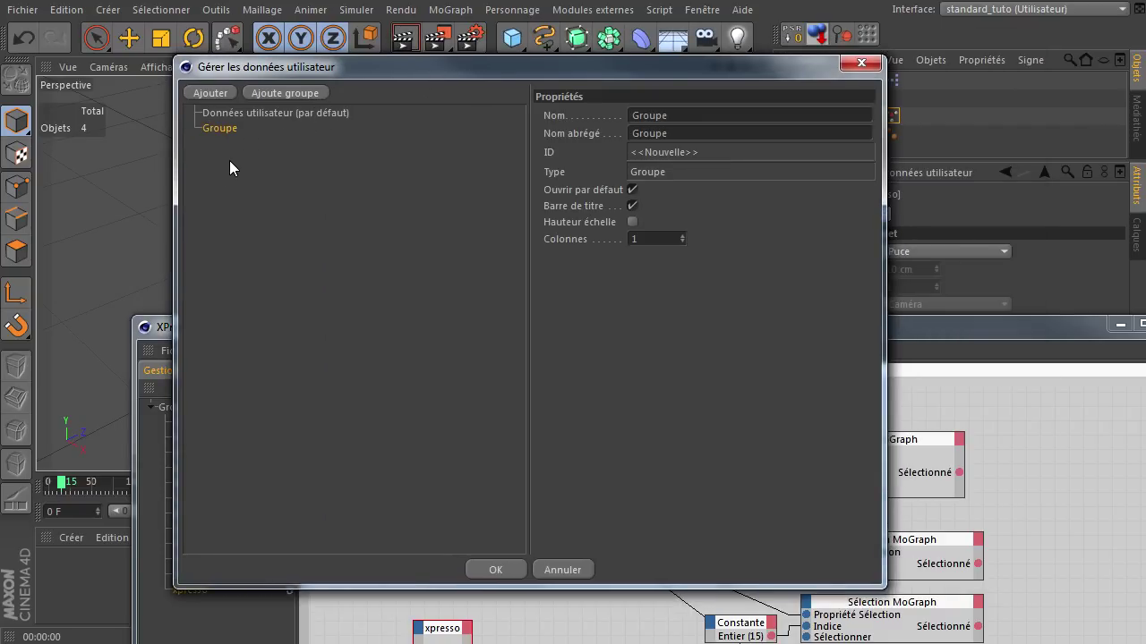
pyautogui.doubleClick(674, 114)
pyautogui.press('BackSpace')
pyautogui.write('Reglages')
pyautogui.click(373, 261)
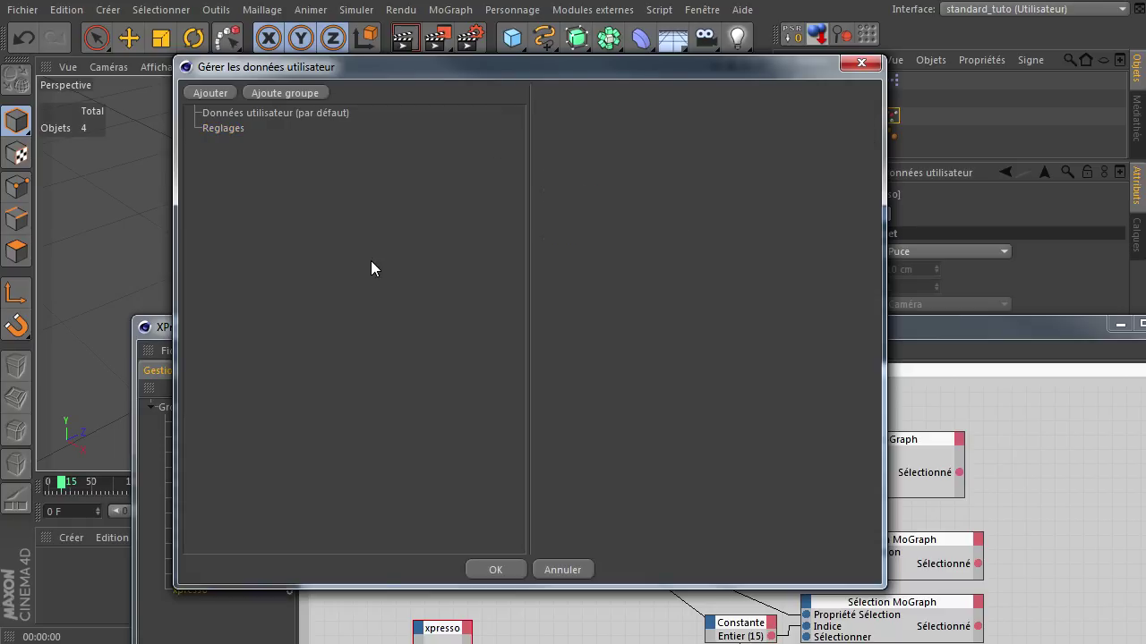
# Add an integer entry 'clone orange 1' inside the Reglages group
pyautogui.click(230, 129)
pyautogui.click(225, 93)
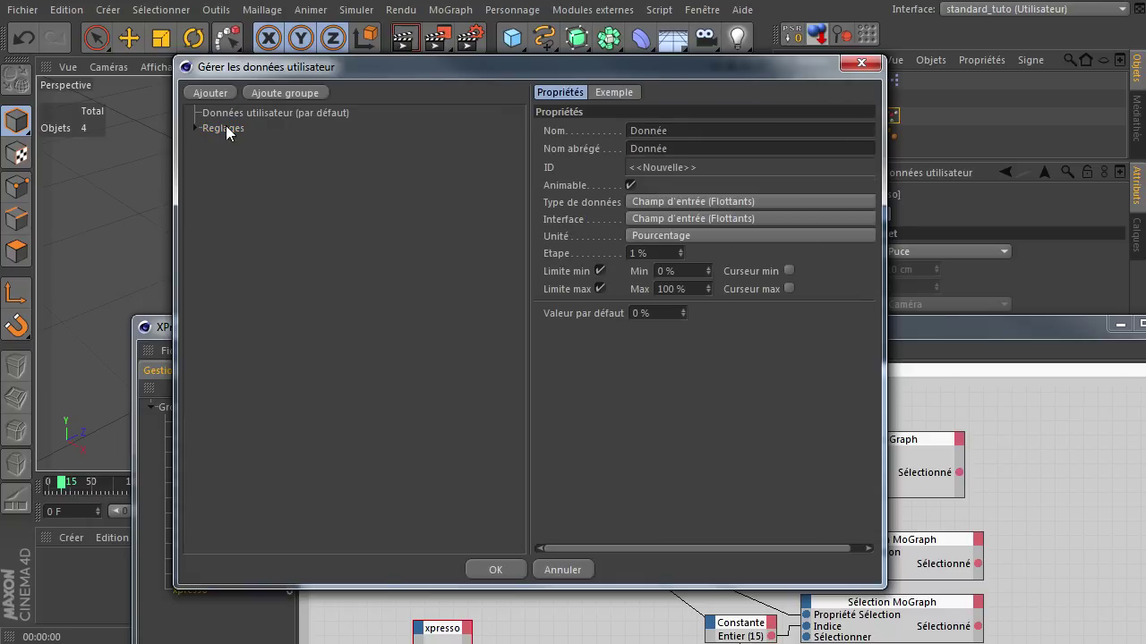
pyautogui.click(195, 128)
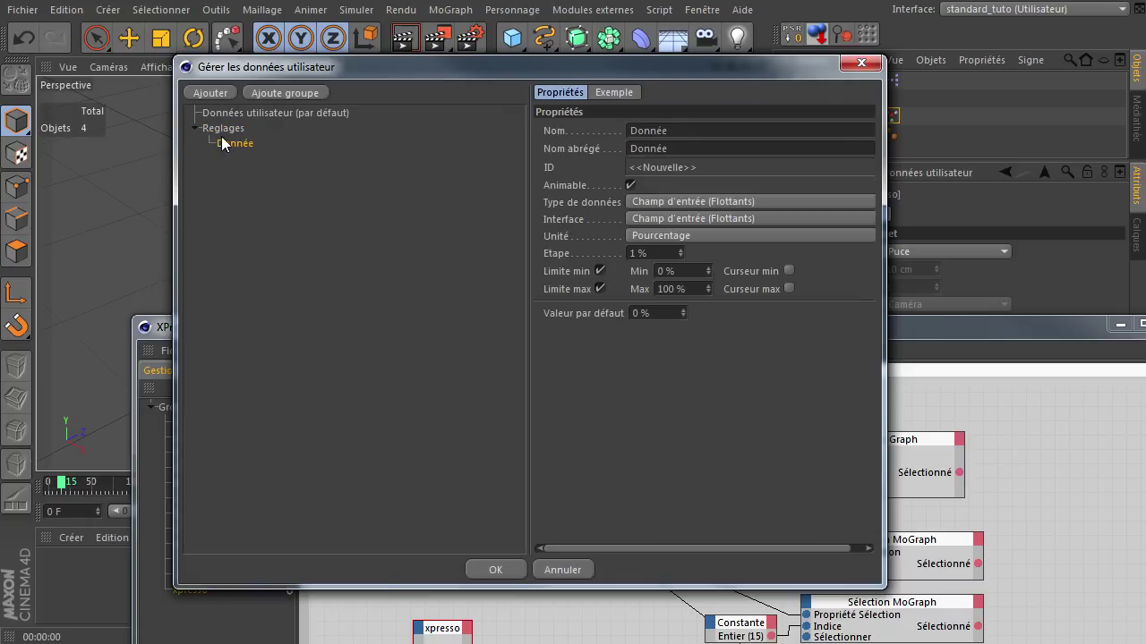
pyautogui.click(681, 131)
pyautogui.write('clone')
pyautogui.write(' orange ')
pyautogui.write('1')
pyautogui.click(797, 201)
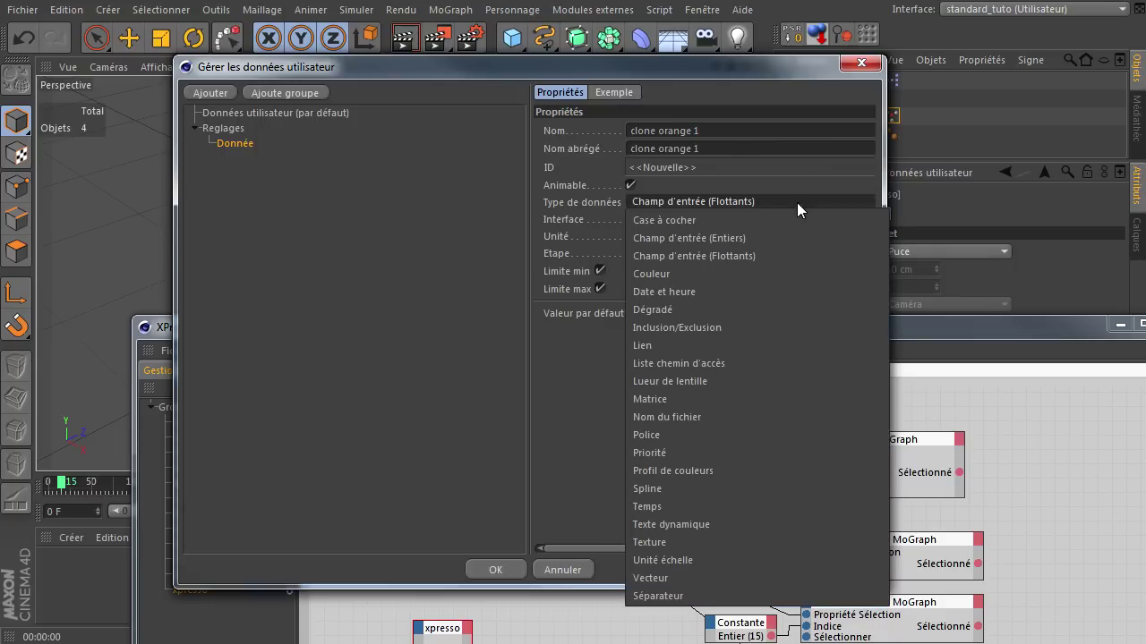
pyautogui.click(760, 240)
# Duplicate it into 'clone orange 2' and 'clone orange 3', order them 1-2-3, and apply
pyautogui.click(260, 158)
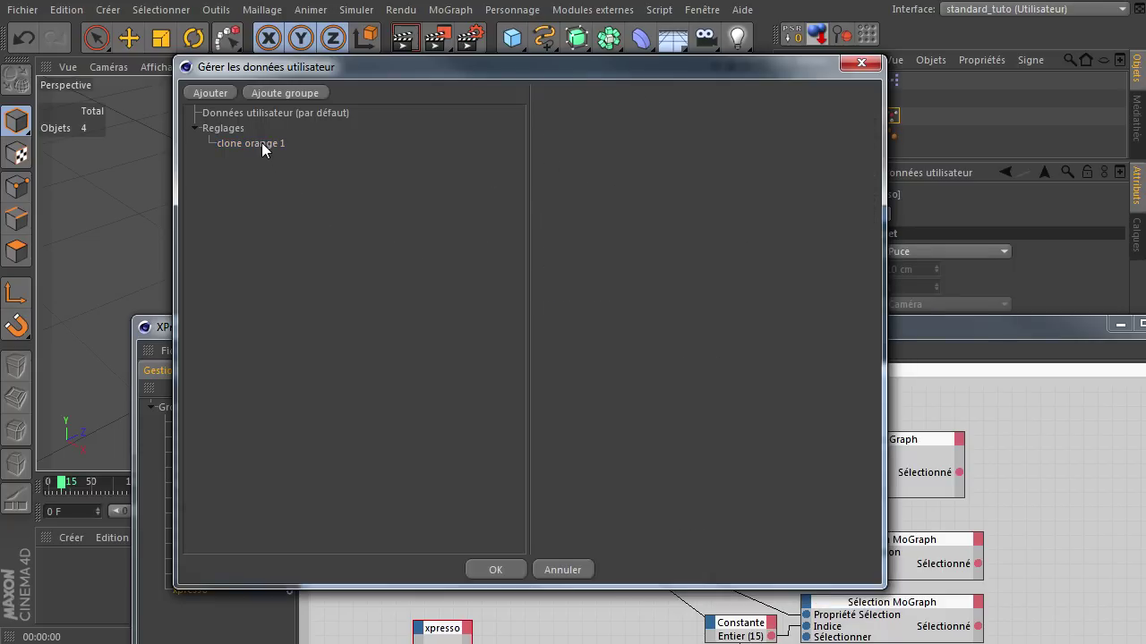
pyautogui.keyDown('ctrl'); pyautogui.moveTo(262, 142); pyautogui.dragTo(254, 137); pyautogui.keyUp('ctrl')
pyautogui.click(273, 159)
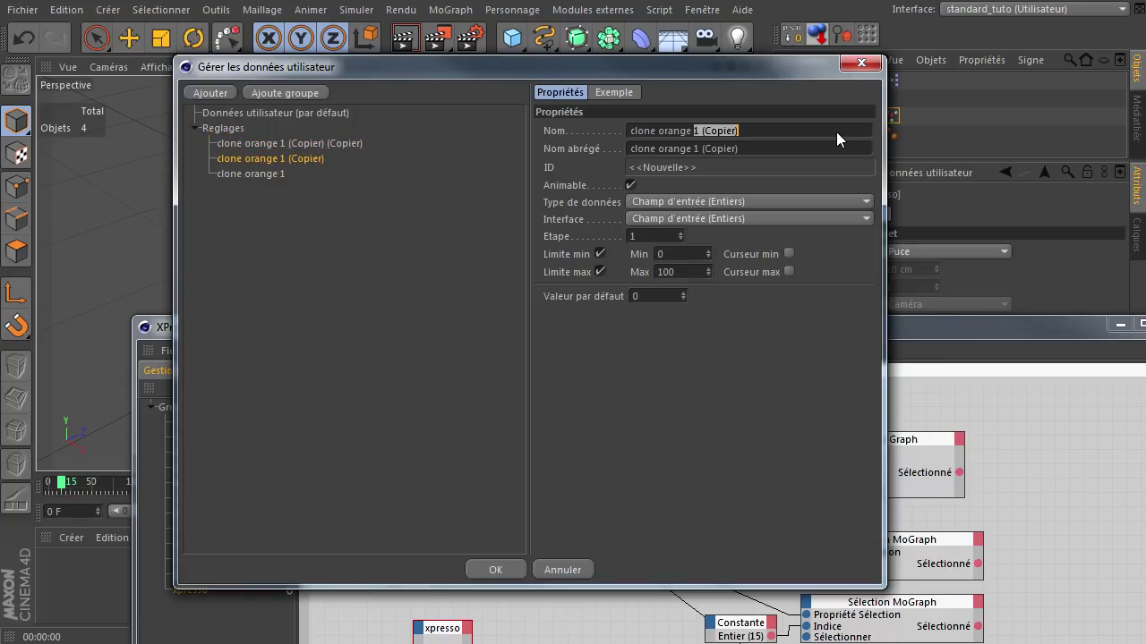
pyautogui.write('2')
pyautogui.click(347, 141)
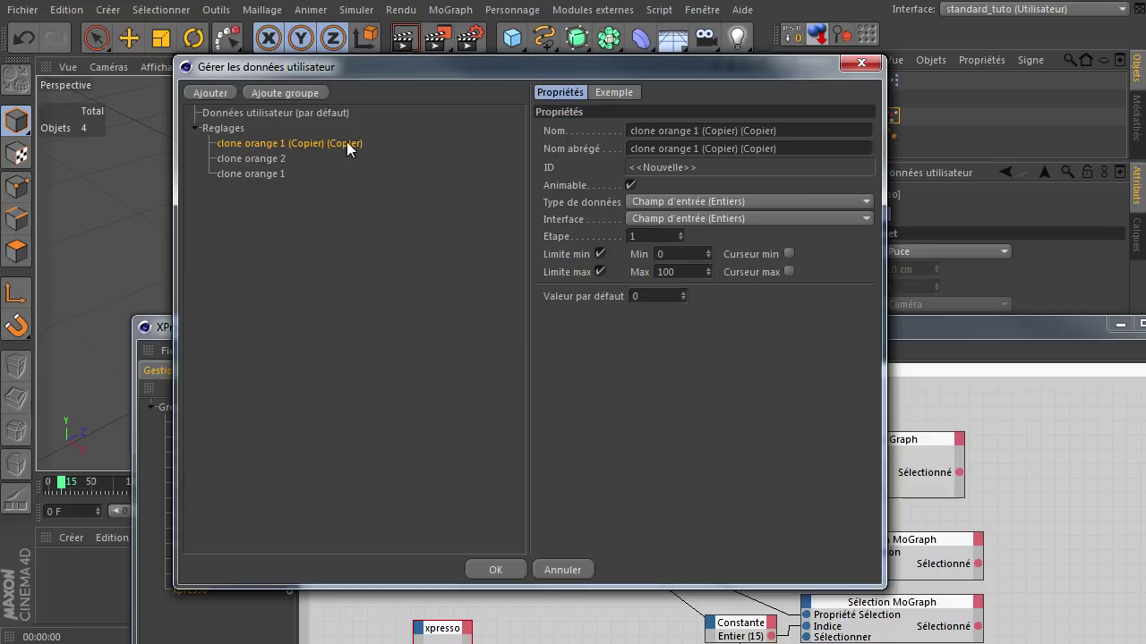
pyautogui.moveTo(695, 131); pyautogui.dragTo(804, 130)
pyautogui.write('3')
pyautogui.click(301, 248)
pyautogui.moveTo(270, 174); pyautogui.dragTo(268, 130)
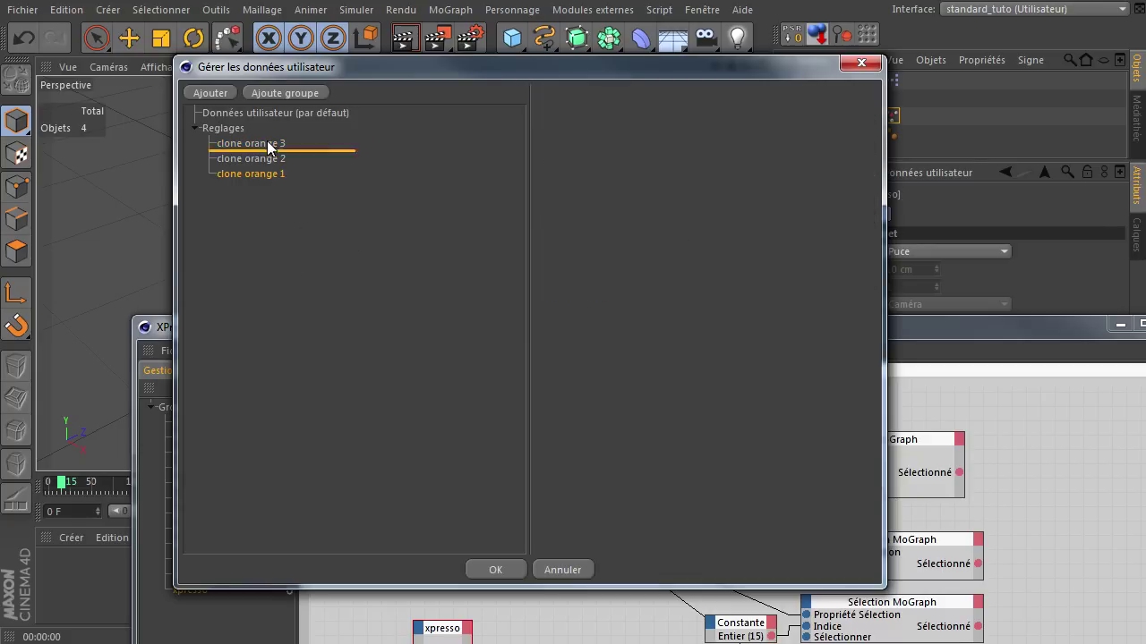
pyautogui.moveTo(262, 178); pyautogui.dragTo(263, 154)
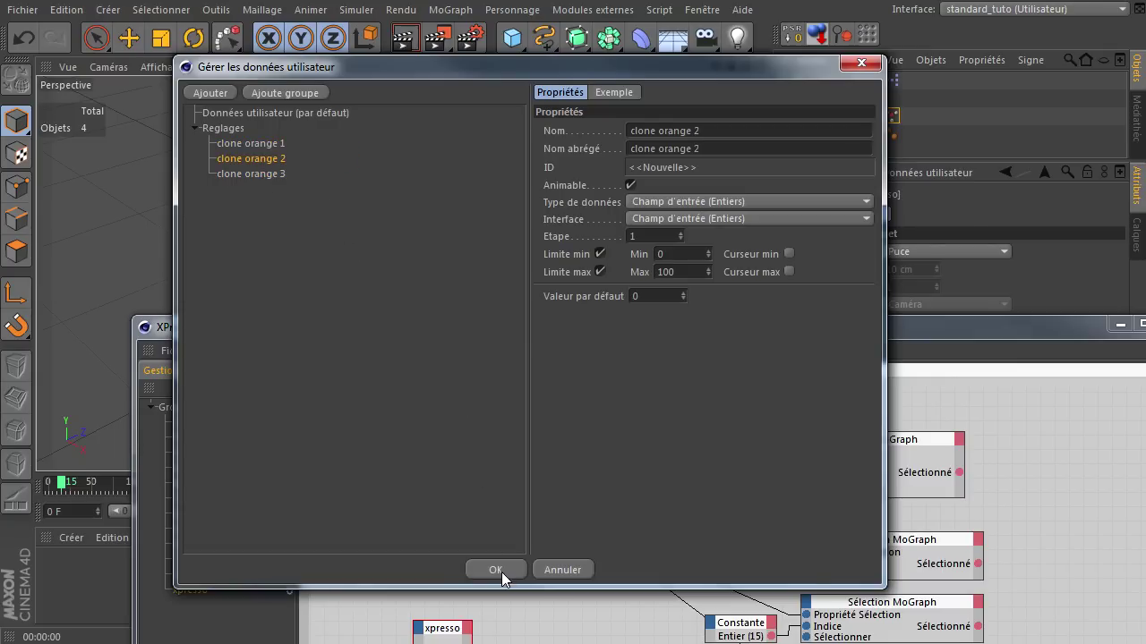
pyautogui.click(494, 571)
# Add clone orange 1, 2 and 3 output ports to the xpresso node
pyautogui.click(949, 214)
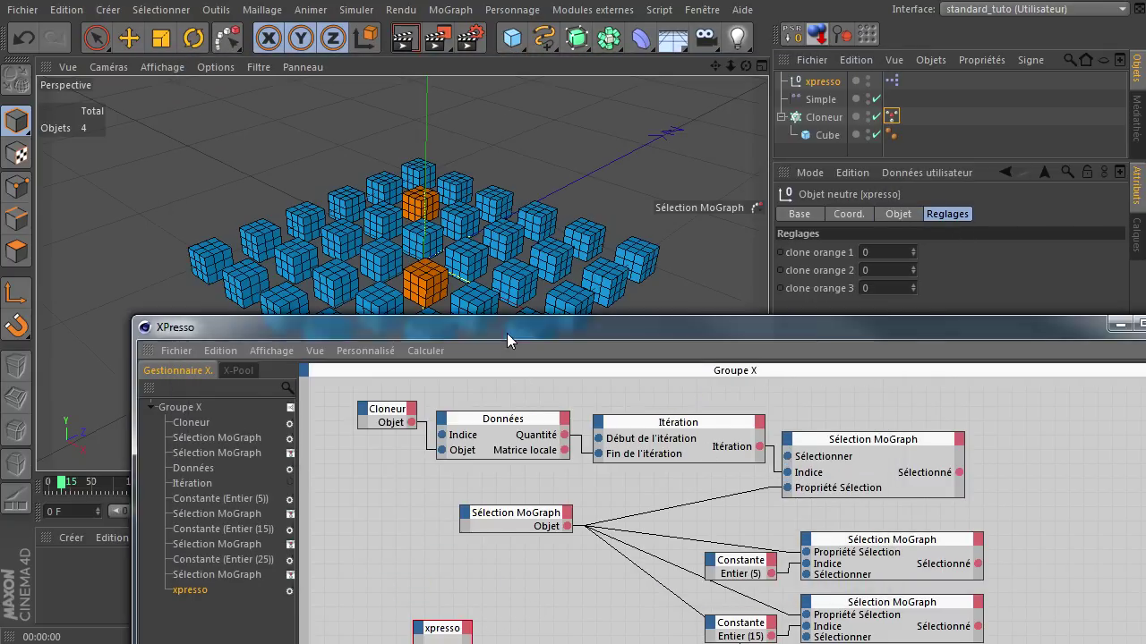
pyautogui.moveTo(507, 333); pyautogui.dragTo(389, 42)
pyautogui.click(354, 342)
pyautogui.moveTo(383, 533)
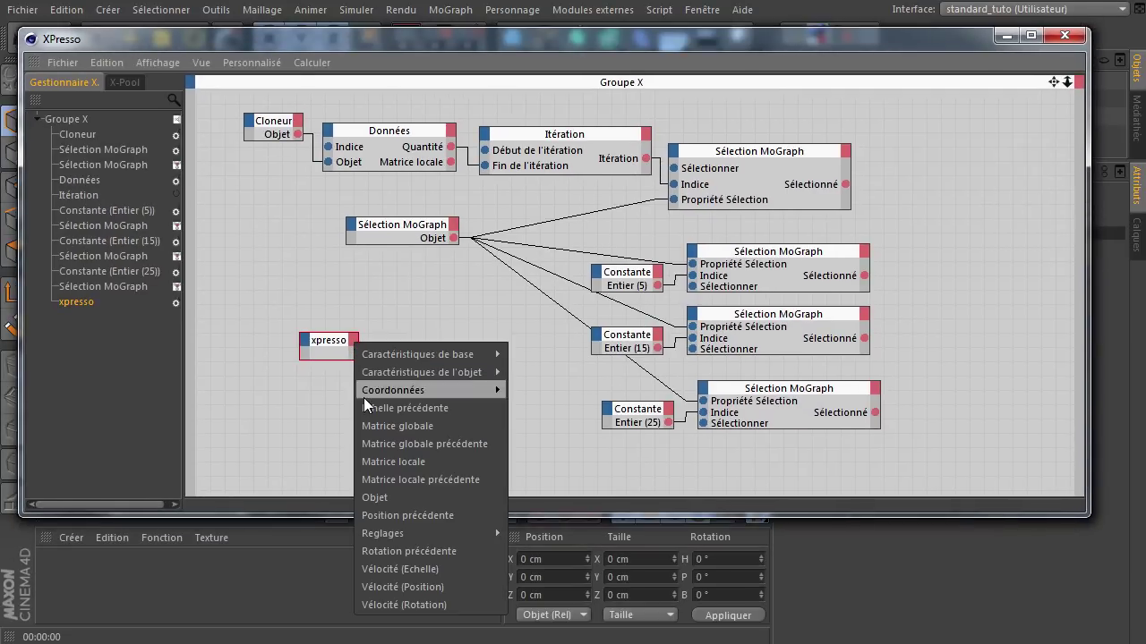
pyautogui.click(515, 533)
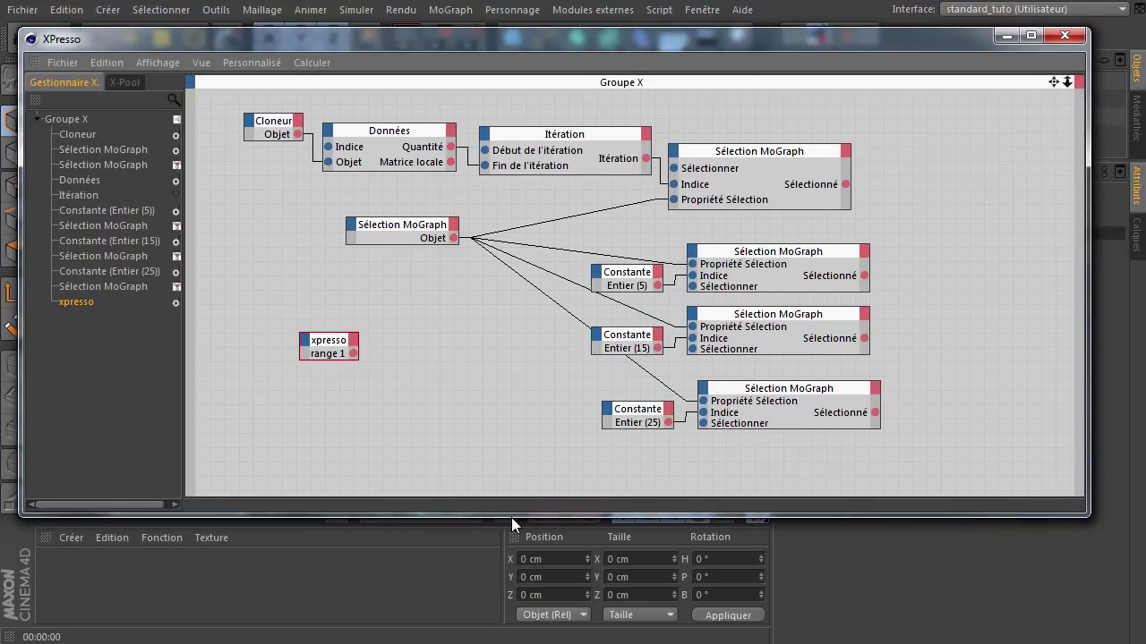
pyautogui.click(353, 342)
pyautogui.click(375, 497)
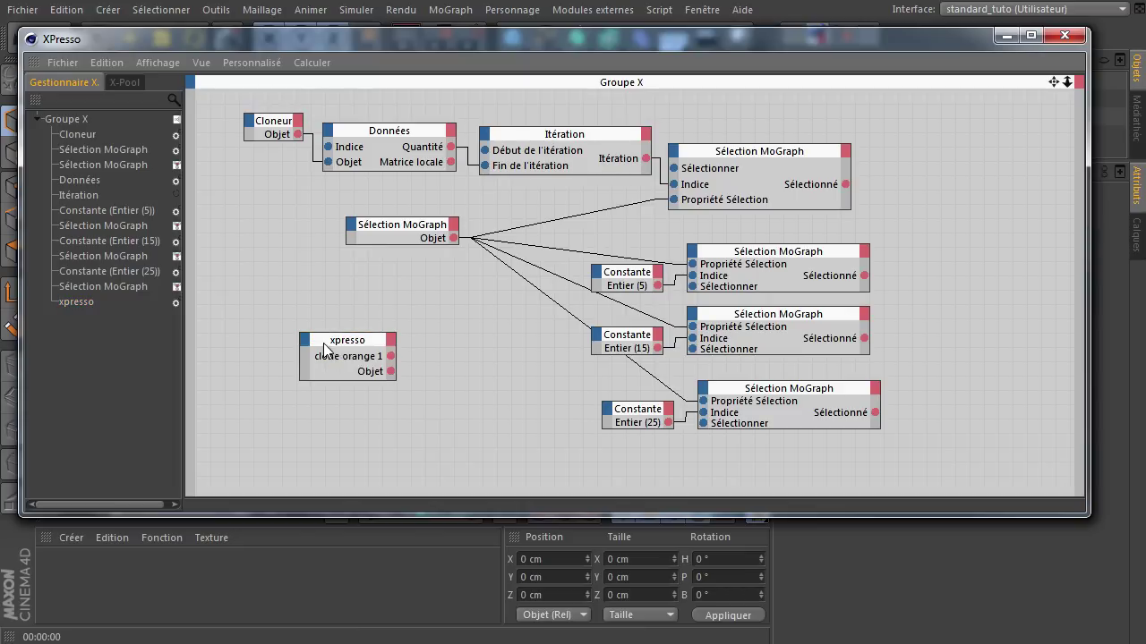
pyautogui.click(393, 342)
pyautogui.moveTo(423, 534)
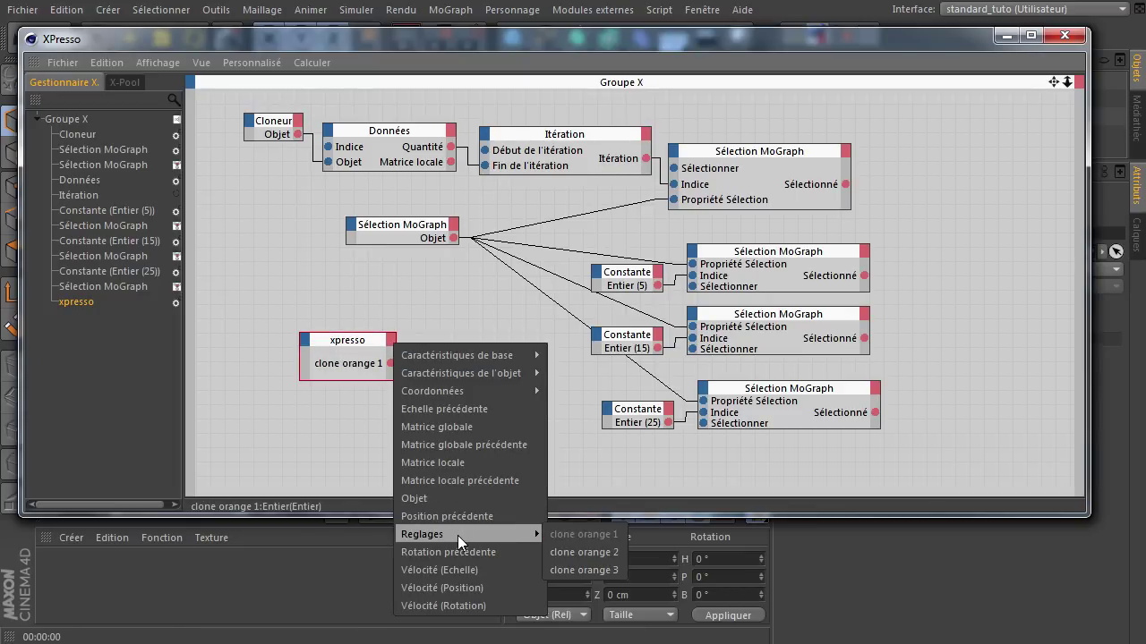
pyautogui.click(560, 552)
pyautogui.click(391, 342)
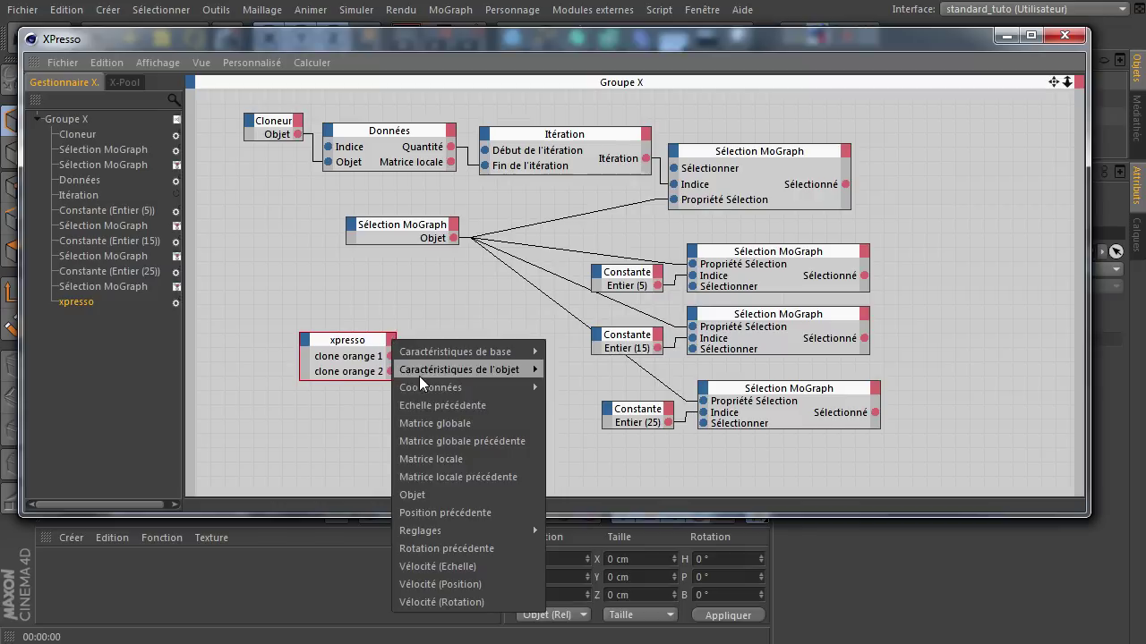
pyautogui.click(588, 566)
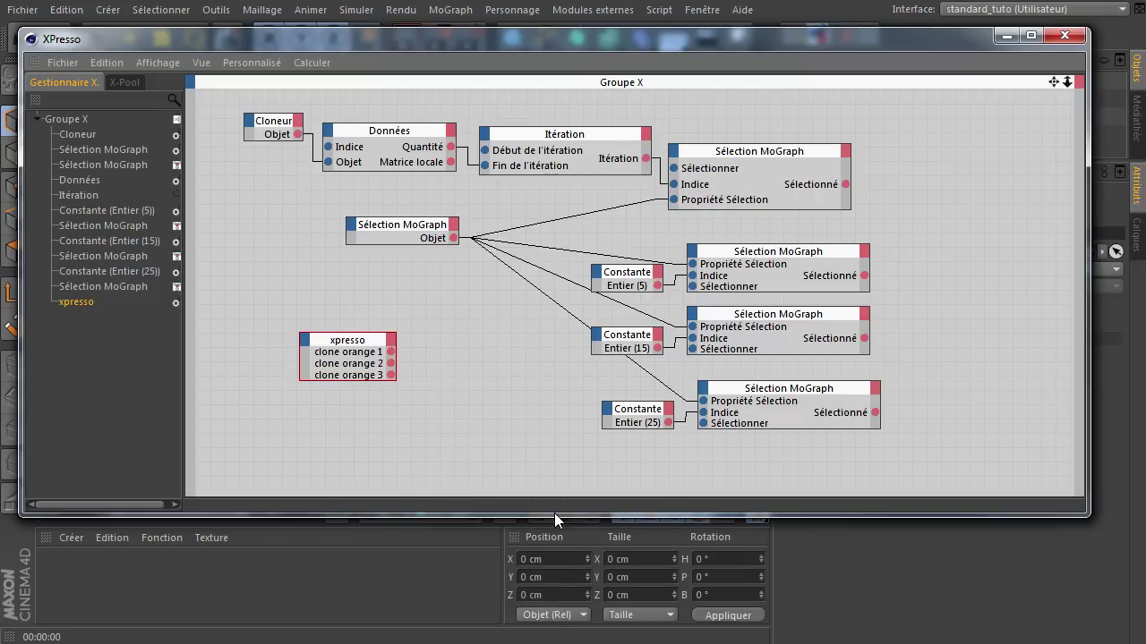
# Delete the Entier constant nodes holding 5, 15 and 25
pyautogui.click(421, 353)
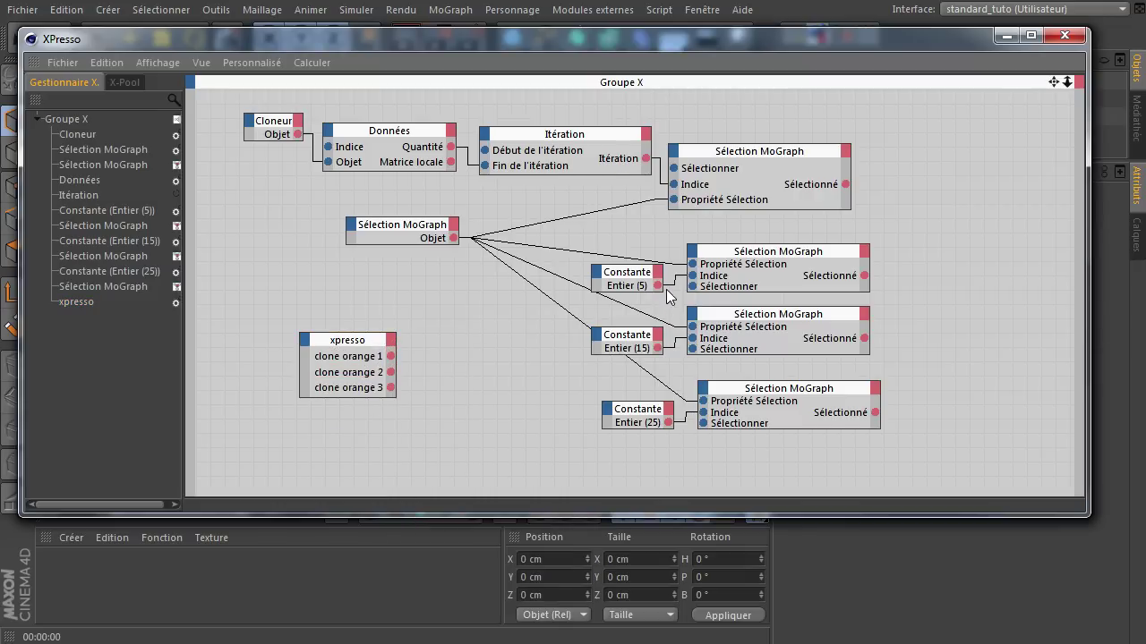
pyautogui.click(626, 272)
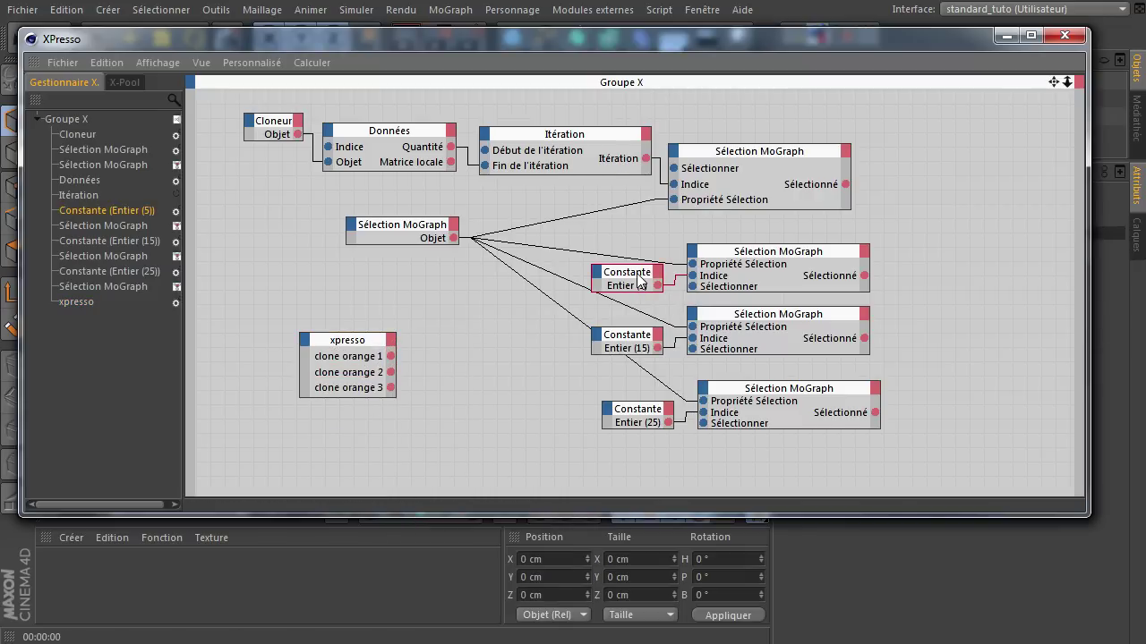
pyautogui.press('Delete')
pyautogui.click(632, 340)
pyautogui.press('Delete')
pyautogui.click(644, 413)
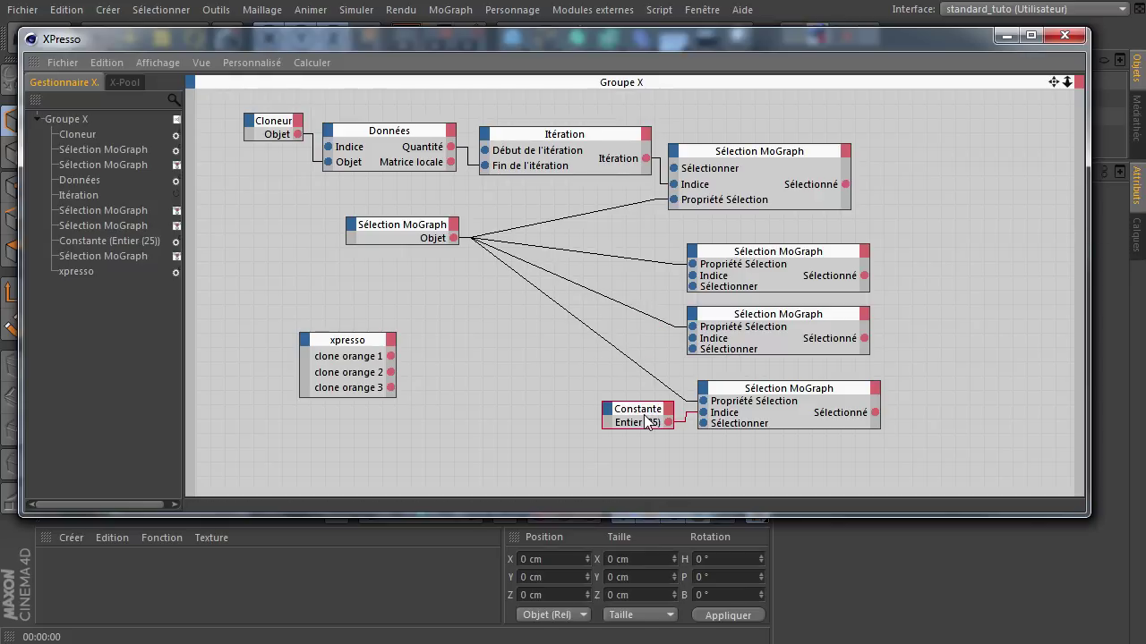
pyautogui.press('Delete')
# Wire clone orange 1, 2 and 3 into the three selection nodes' Indice ports and close the graph
pyautogui.moveTo(392, 355); pyautogui.dragTo(694, 278)
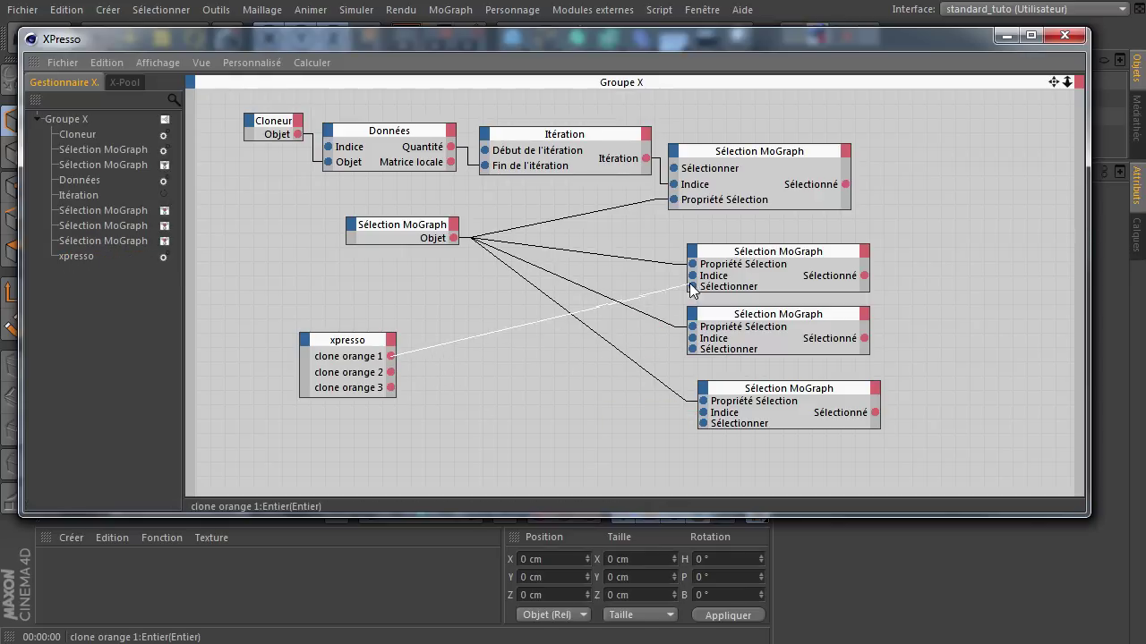
pyautogui.moveTo(390, 370); pyautogui.dragTo(691, 343)
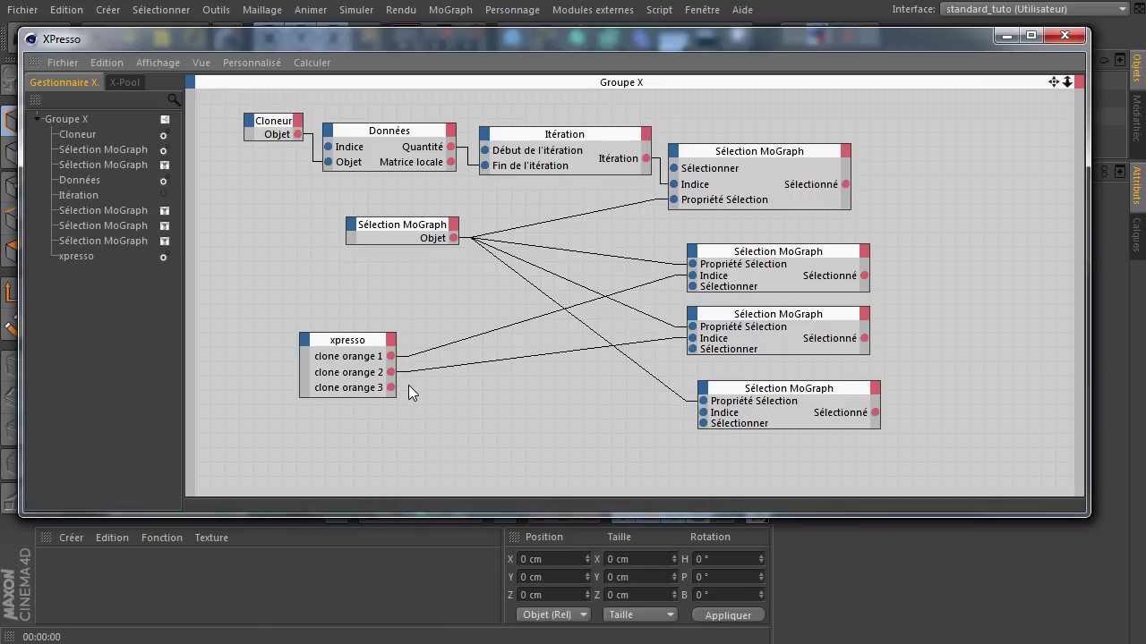
pyautogui.moveTo(390, 386); pyautogui.dragTo(703, 412)
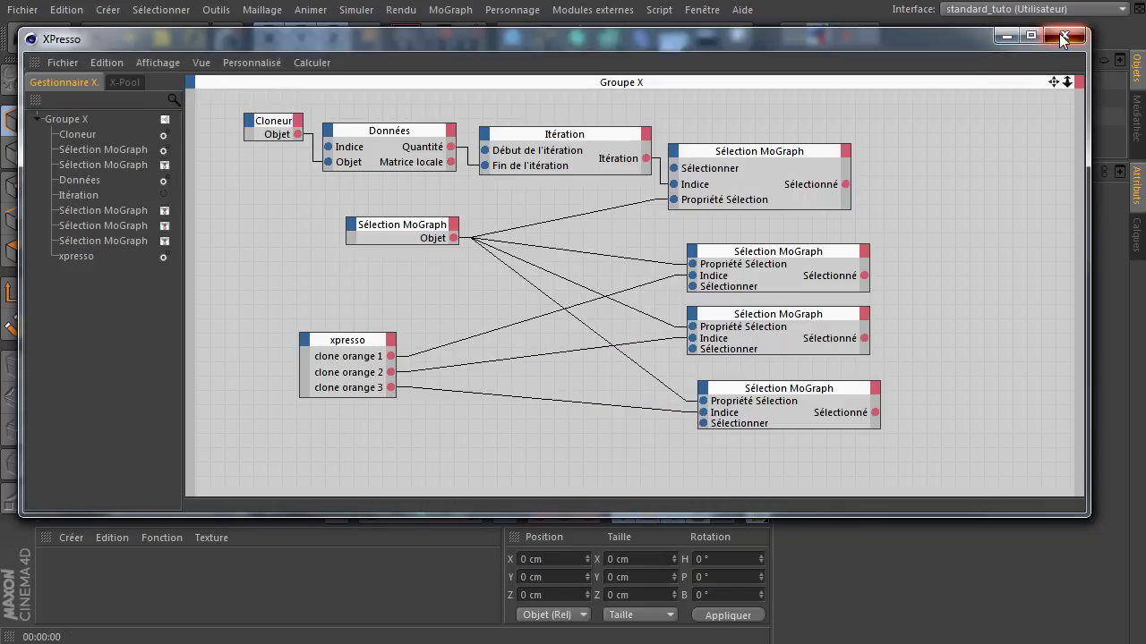
pyautogui.click(1064, 35)
# Restart playback and set the null's clone orange values to 5, 15 and 25
pyautogui.click(336, 511)
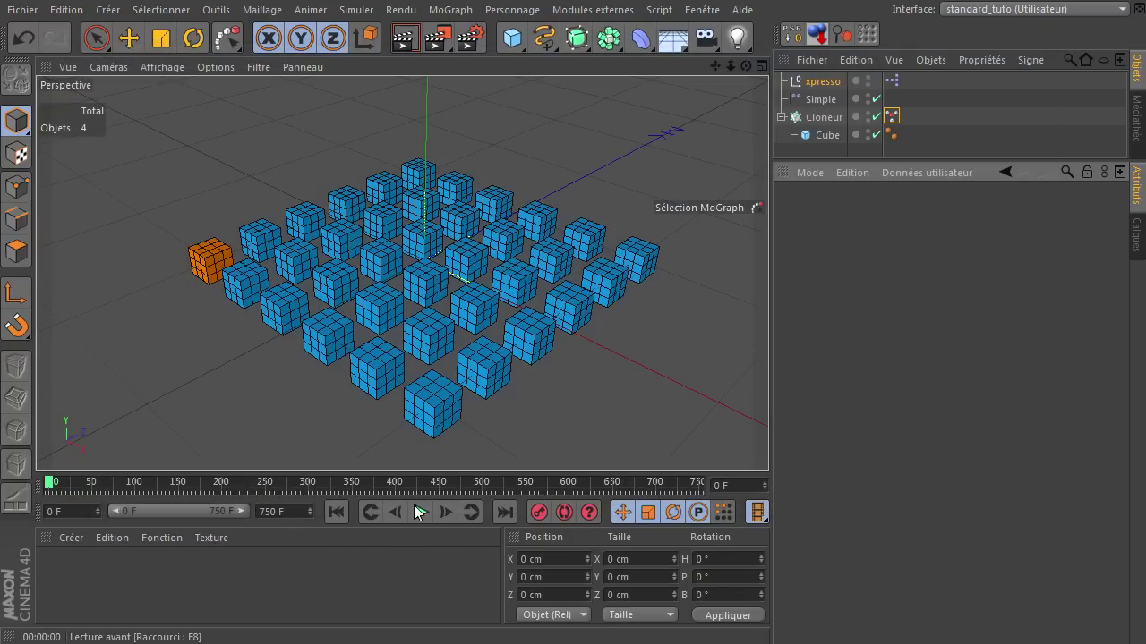
pyautogui.click(421, 511)
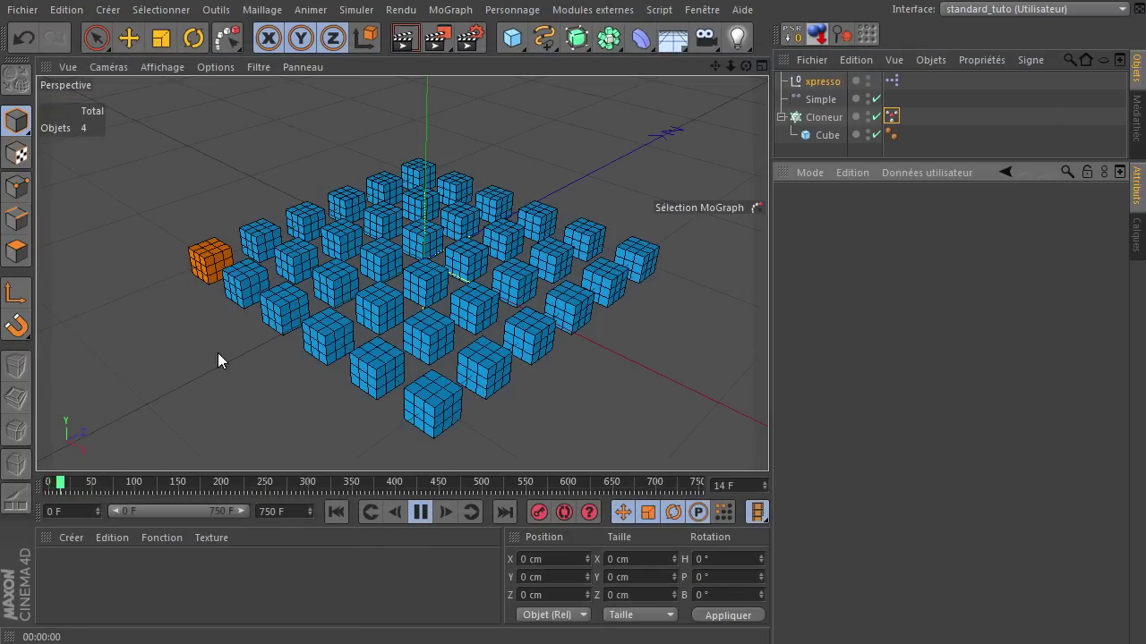
pyautogui.click(822, 81)
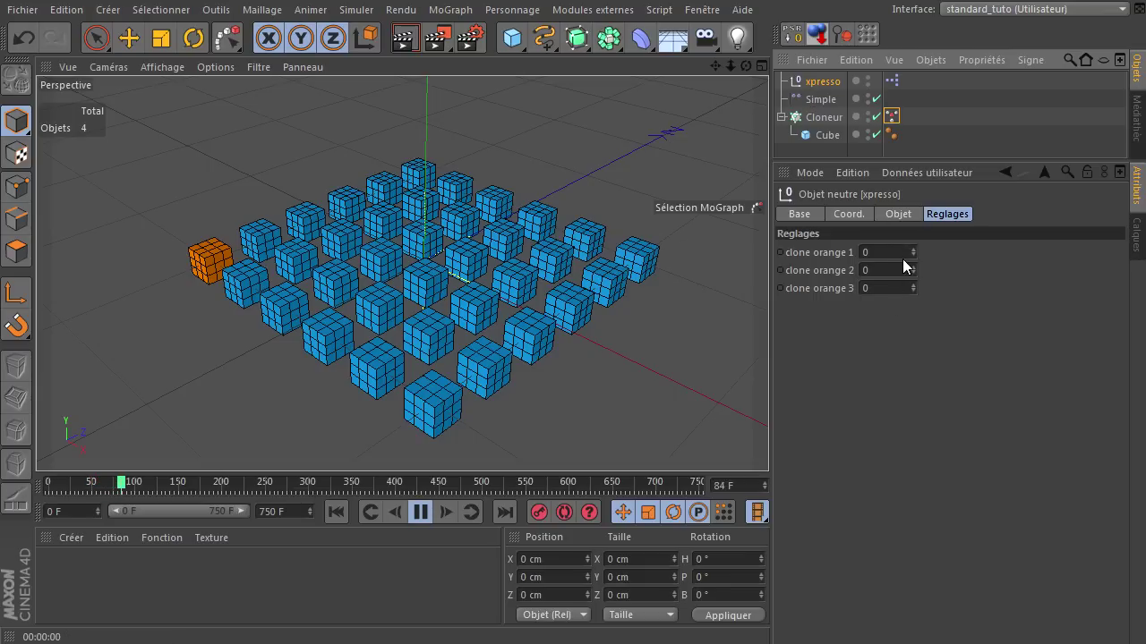
pyautogui.click(896, 255)
pyautogui.write('5')
pyautogui.click(892, 274)
pyautogui.write('15')
pyautogui.click(885, 288)
pyautogui.write('26')
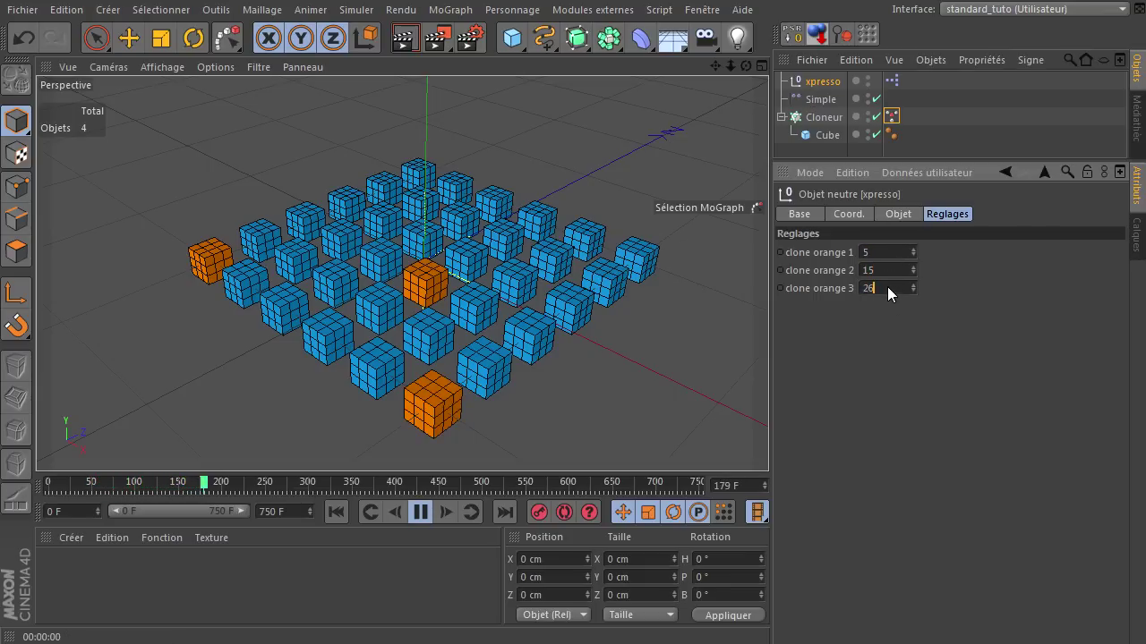
pyautogui.write('5')
pyautogui.press('Return')
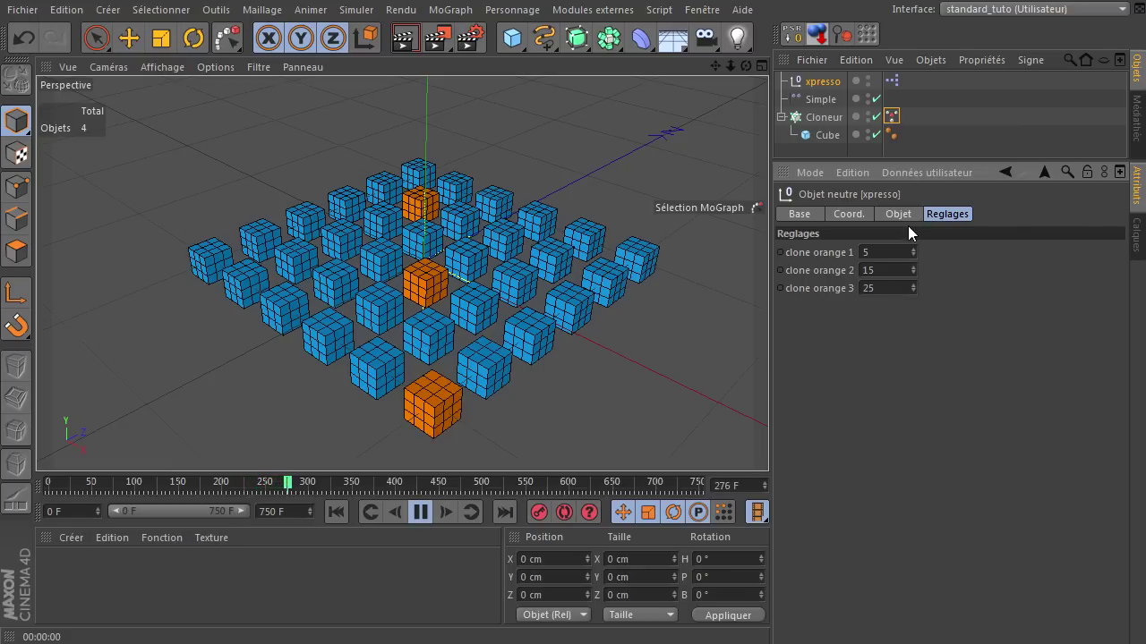
# Step the clone orange values up to 11, 21 and 30
pyautogui.click(912, 249)
pyautogui.click(912, 249)
pyautogui.click(912, 250)
pyautogui.click(912, 250)
pyautogui.click(912, 250)
pyautogui.click(912, 267)
pyautogui.click(912, 267)
pyautogui.click(912, 267)
pyautogui.click(912, 267)
pyautogui.click(912, 266)
pyautogui.click(912, 267)
pyautogui.click(912, 285)
pyautogui.click(912, 285)
pyautogui.click(912, 285)
pyautogui.click(912, 284)
pyautogui.click(912, 284)
# Pause the animation and preview a viewport render of the current frame
pyautogui.click(420, 512)
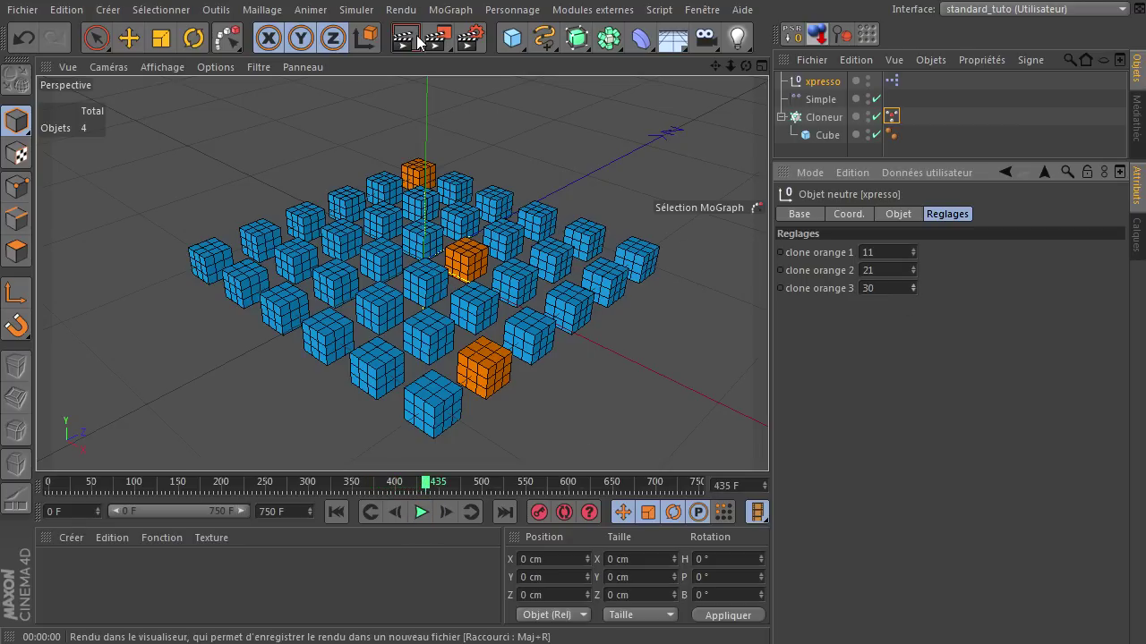
pyautogui.click(405, 37)
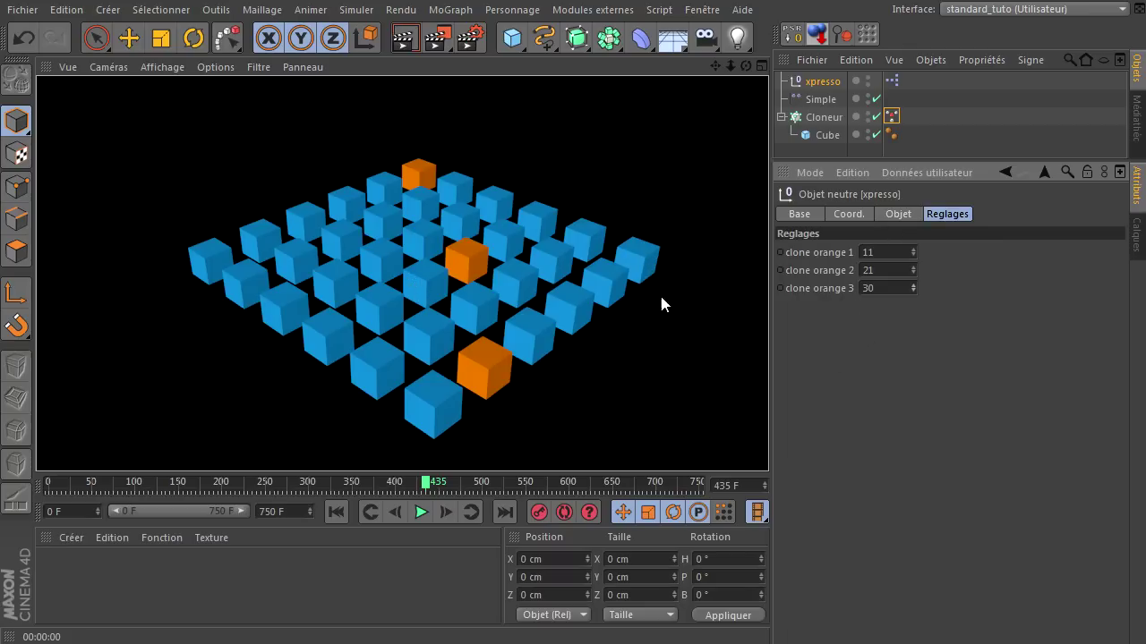
pyautogui.click(811, 85)
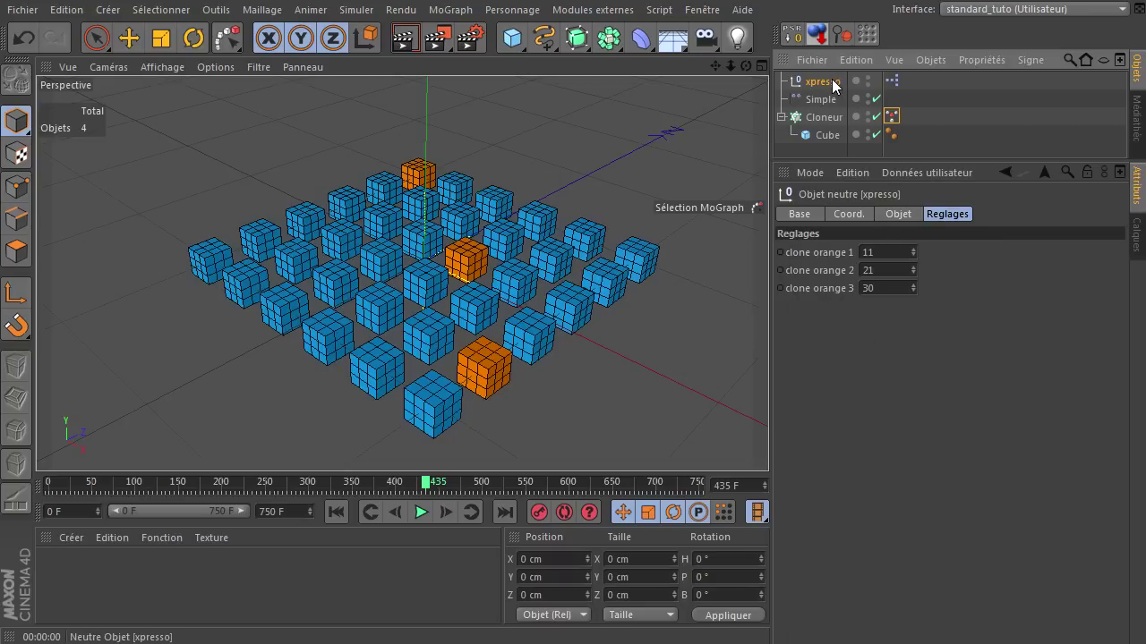
# Enable a position offset on the Simple effector with P.Y at 100 cm
pyautogui.click(820, 99)
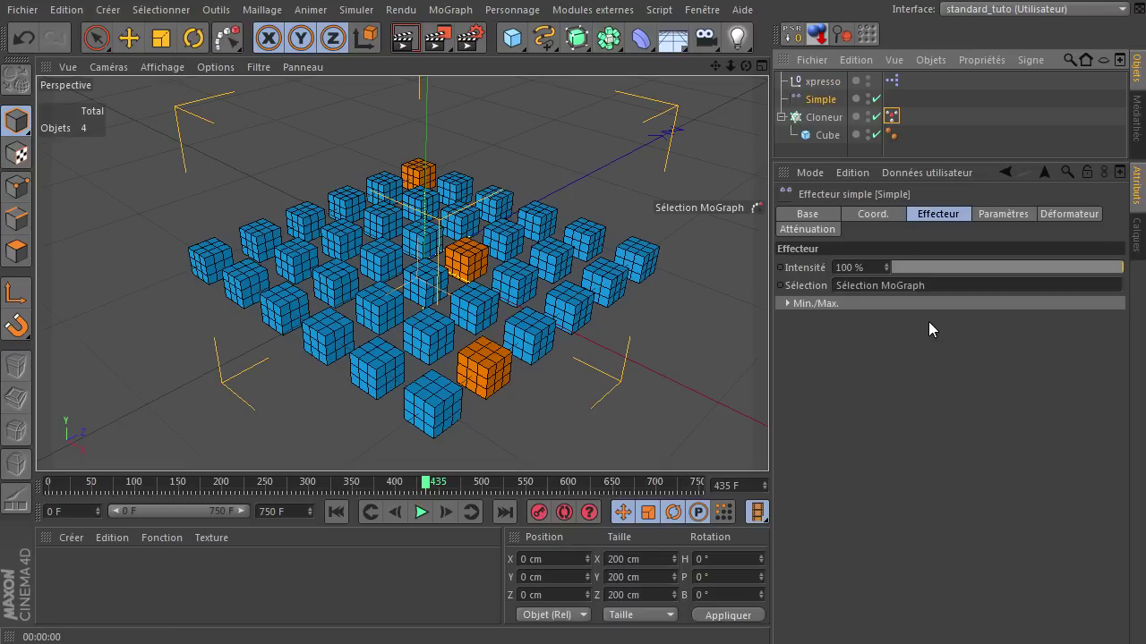
pyautogui.click(995, 213)
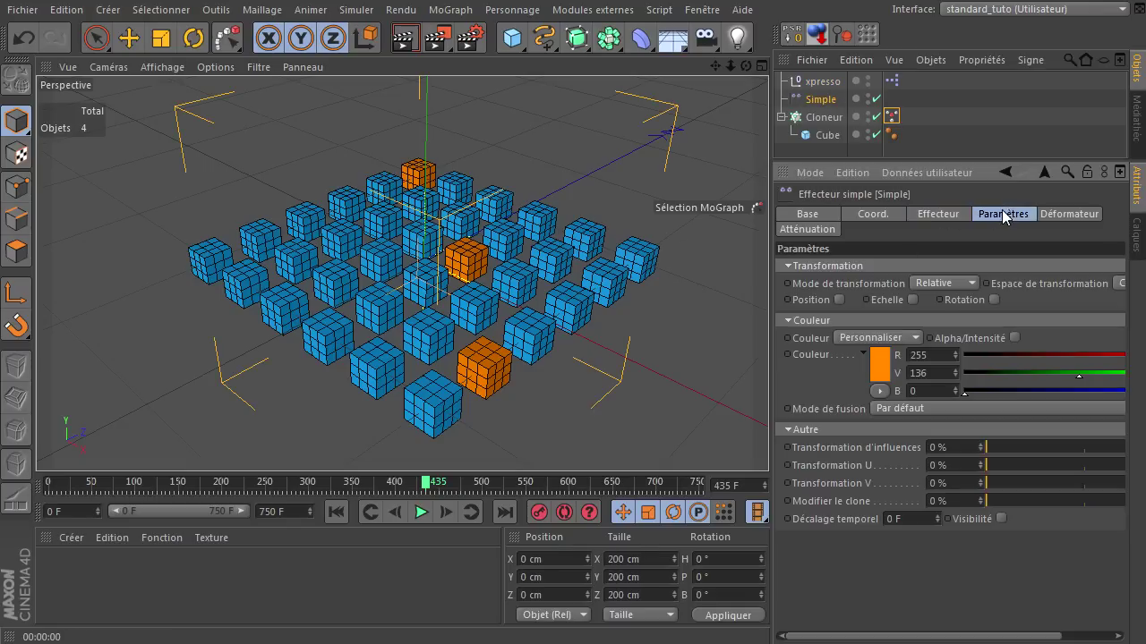
pyautogui.click(838, 299)
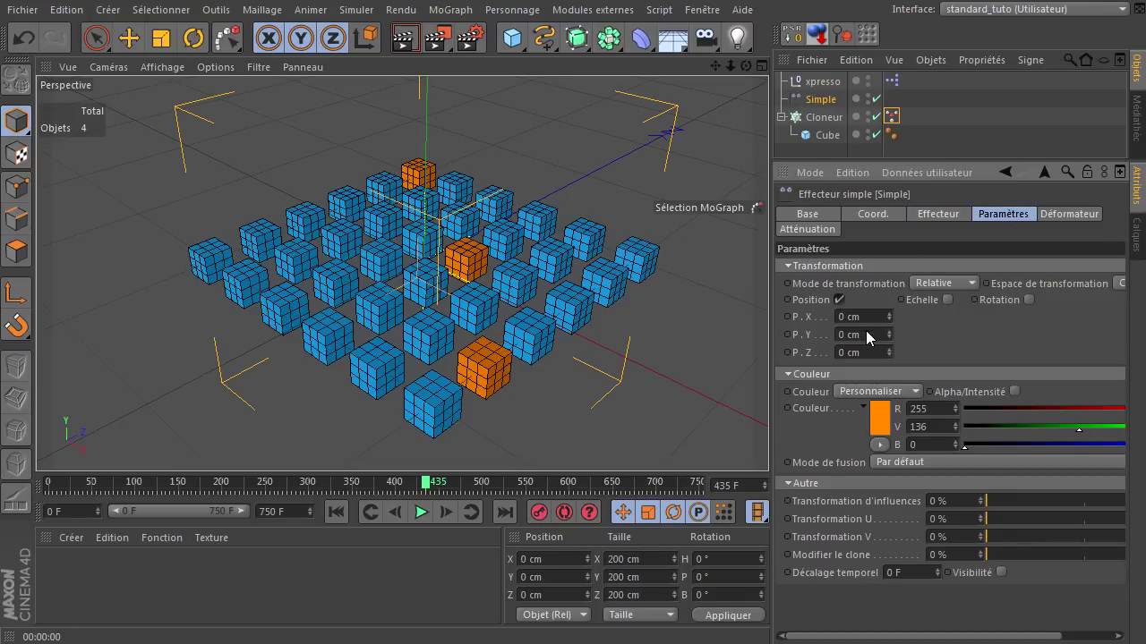
pyautogui.click(866, 334)
pyautogui.write('100')
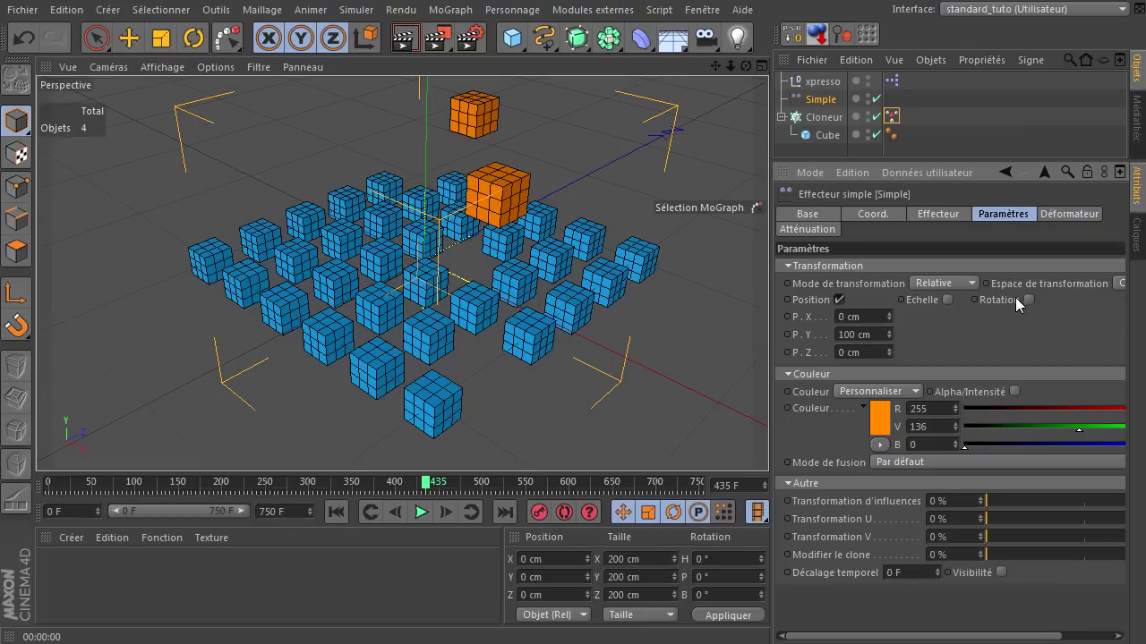
# Enable the effector's rotation with R.H, R.P and R.B at 45°
pyautogui.click(1029, 300)
pyautogui.click(1052, 315)
pyautogui.write('45')
pyautogui.click(1048, 335)
pyautogui.write('4')
pyautogui.click(1045, 349)
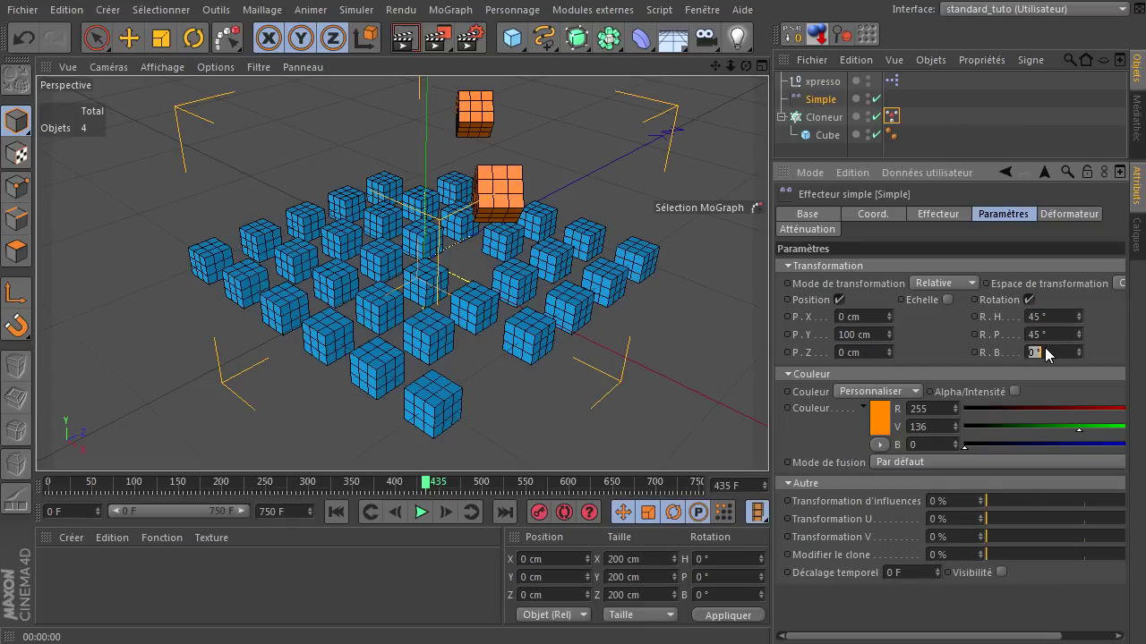
pyautogui.write('45')
pyautogui.press('Return')
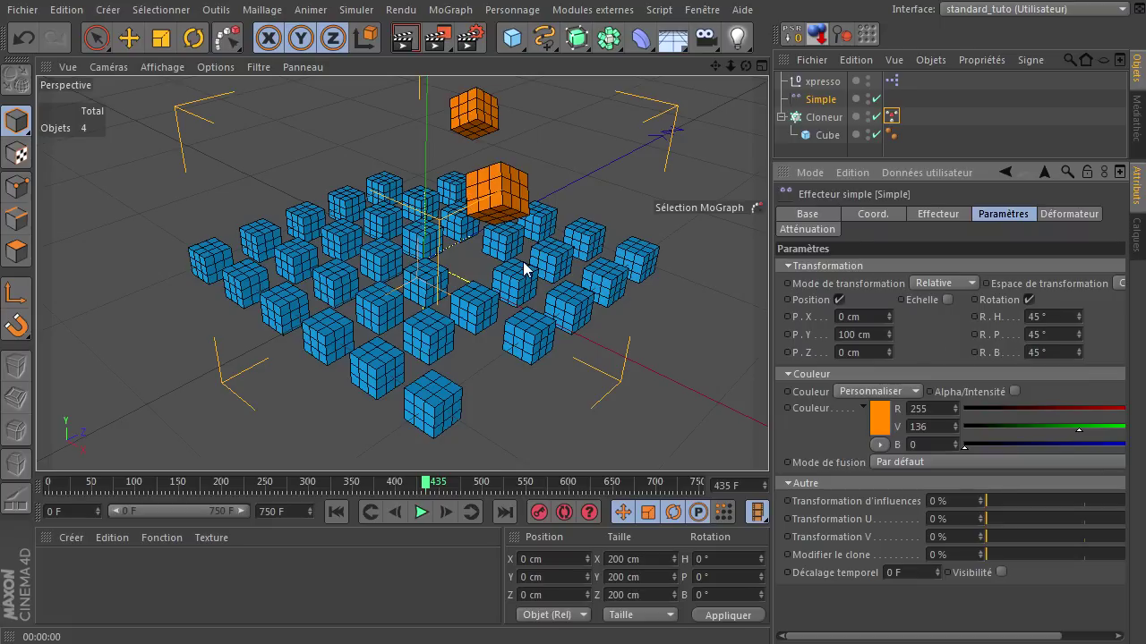
pyautogui.scroll(-3, 525, 267)
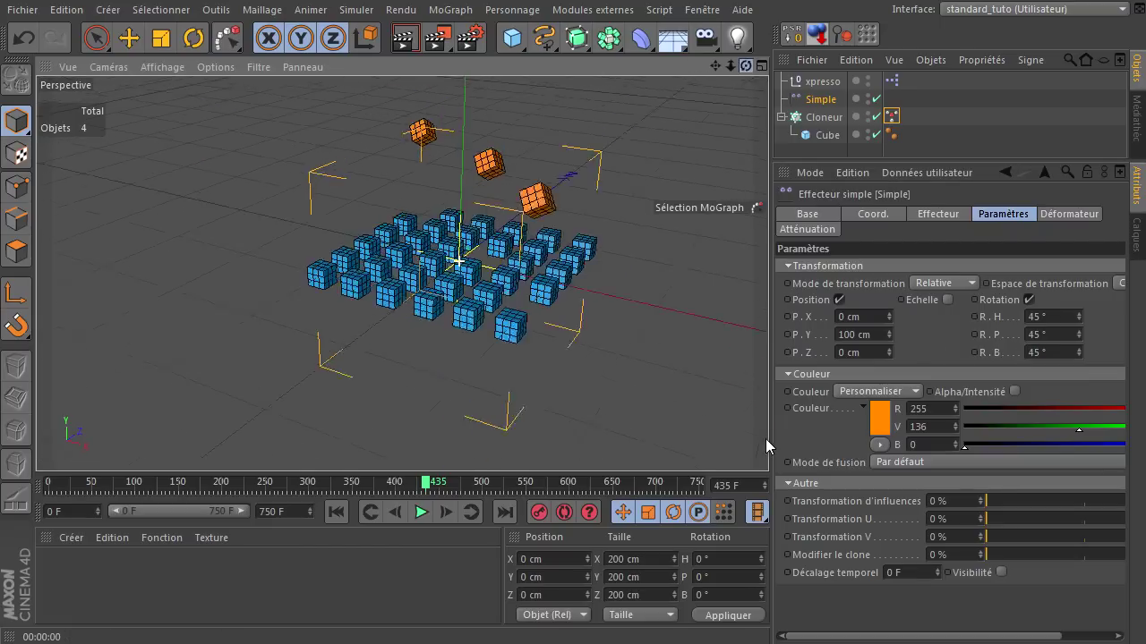
# Add a Délai effector to the Cloneur in Elasticité mode at 64% intensity, then replay
pyautogui.click(824, 119)
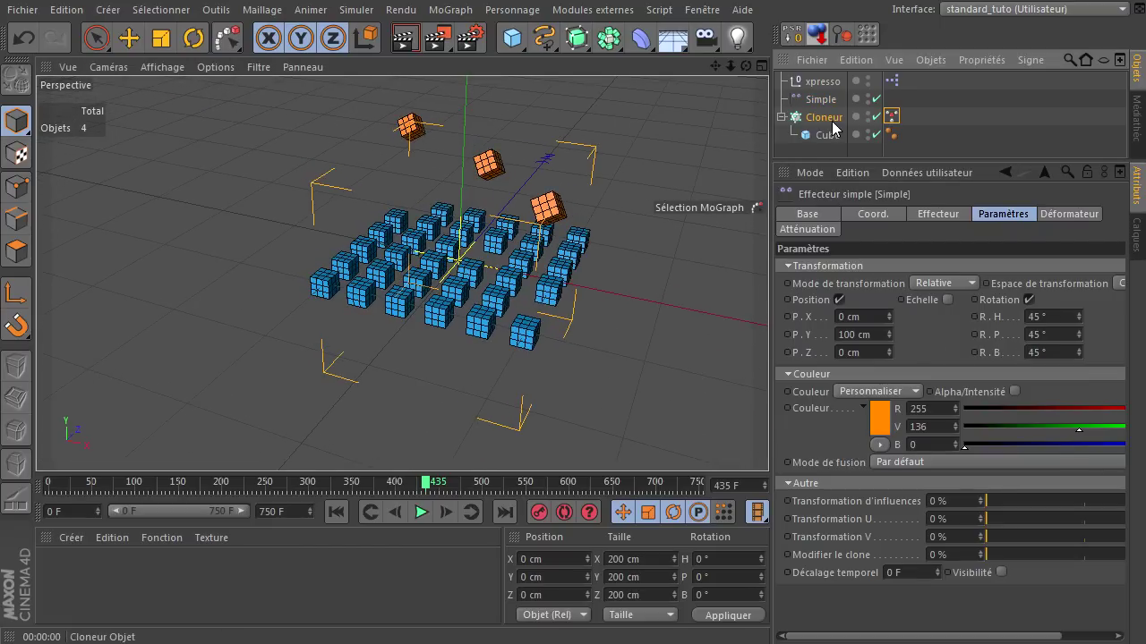
pyautogui.click(437, 10)
pyautogui.moveTo(468, 37)
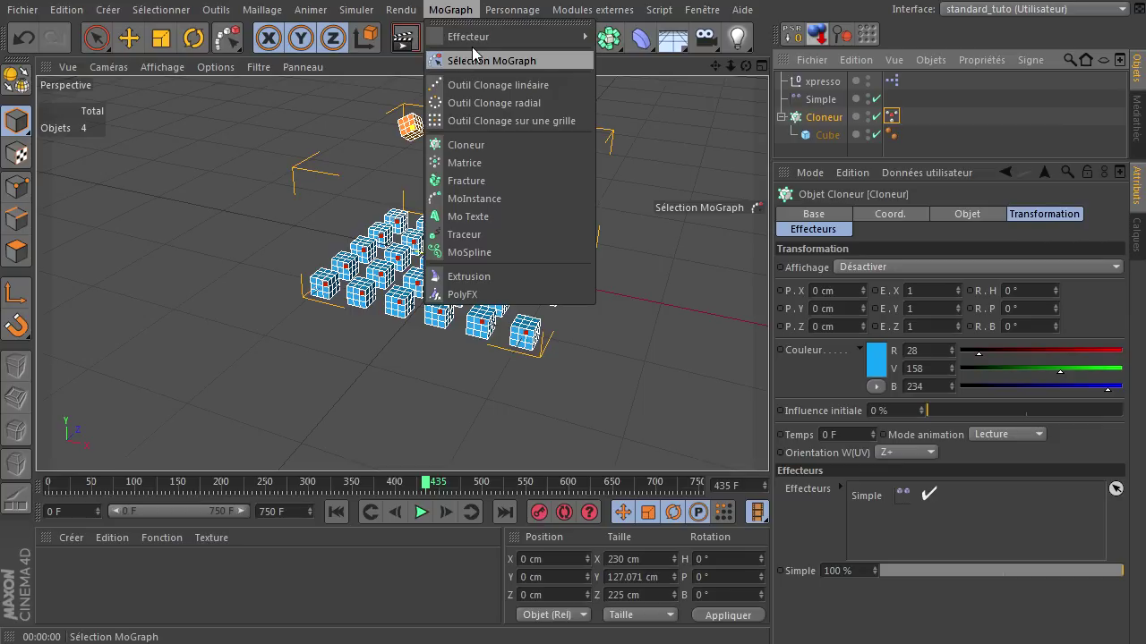
pyautogui.click(668, 103)
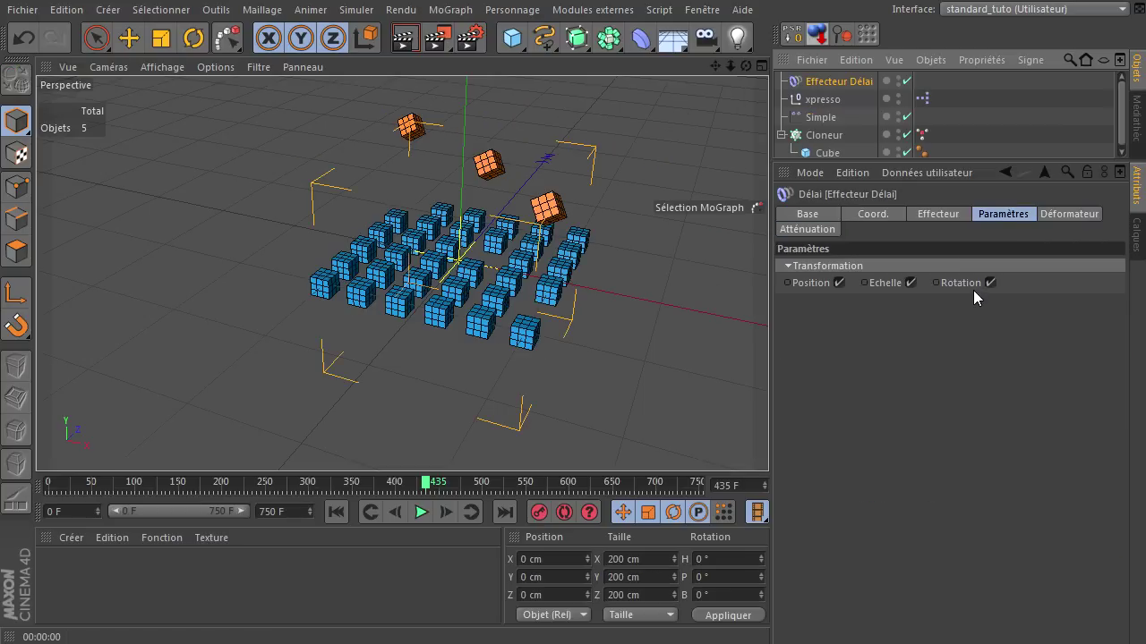
pyautogui.click(944, 214)
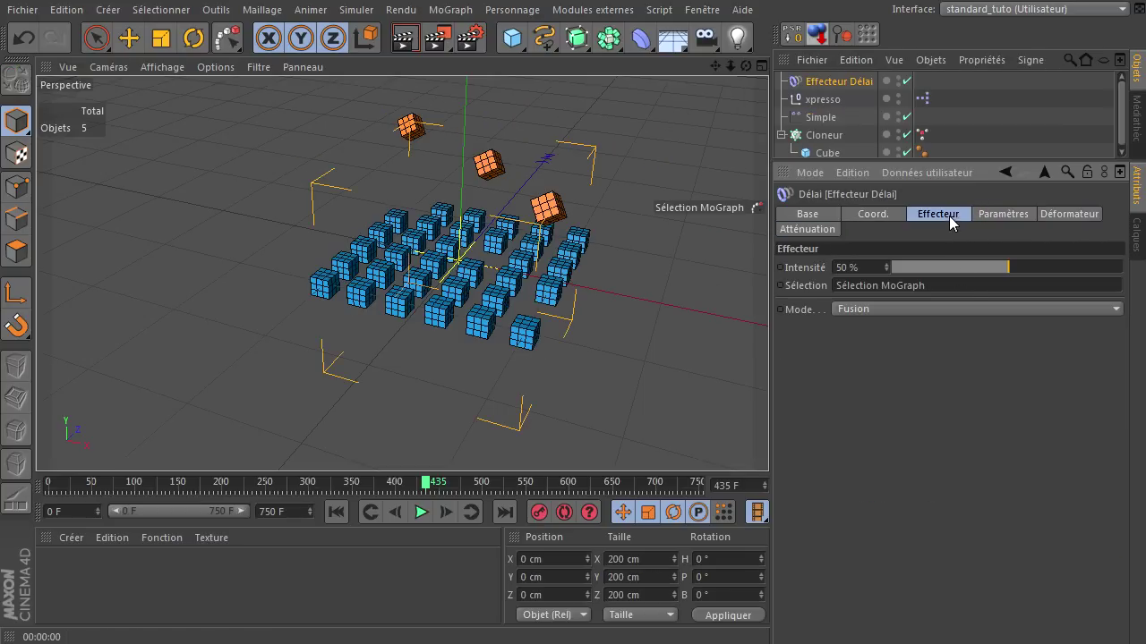
pyautogui.click(942, 309)
pyautogui.click(946, 365)
pyautogui.moveTo(1053, 267); pyautogui.dragTo(1036, 267)
pyautogui.click(336, 511)
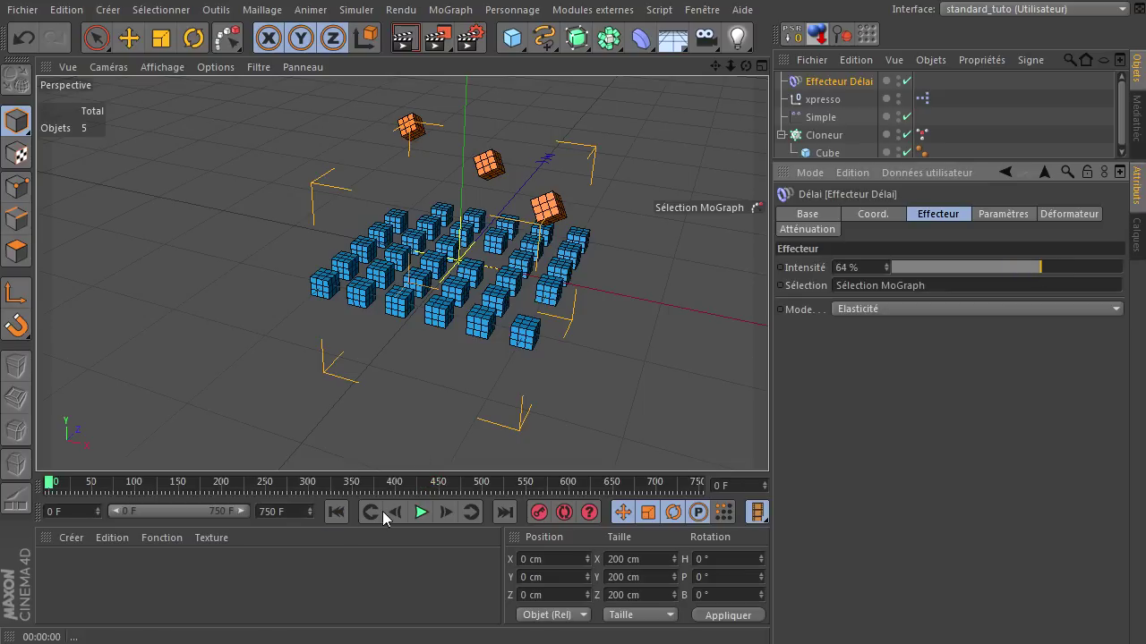
pyautogui.click(420, 512)
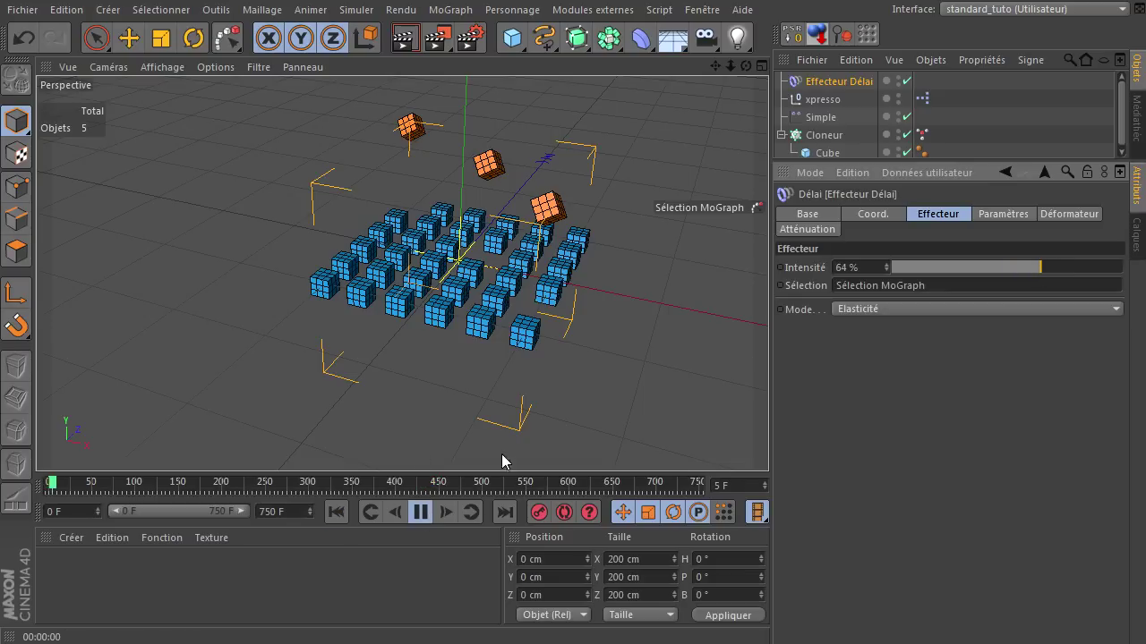
# On the xpresso null, lower clone orange 1, 2 and 3 to 9, 18 and 27
pyautogui.click(833, 98)
pyautogui.click(914, 259)
pyautogui.click(914, 259)
pyautogui.click(913, 274)
pyautogui.click(913, 273)
pyautogui.click(913, 274)
pyautogui.click(913, 291)
pyautogui.click(913, 291)
pyautogui.click(913, 291)
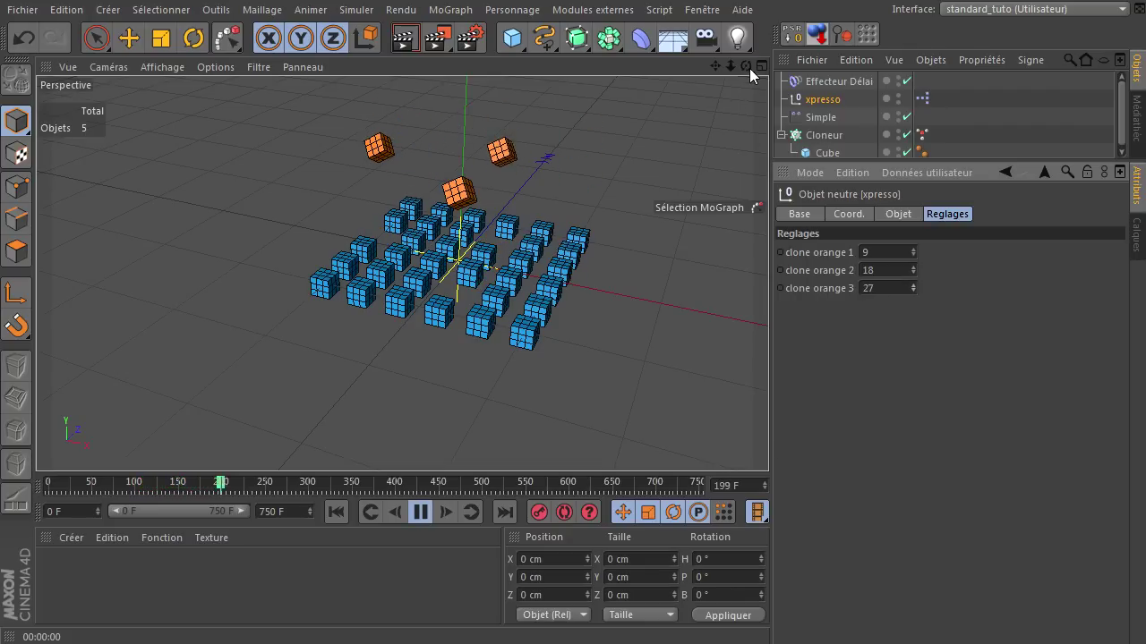
# Inspect the raised orange cubes, stop playback and reopen the XPresso editor
pyautogui.moveTo(747, 66); pyautogui.dragTo(768, 439)
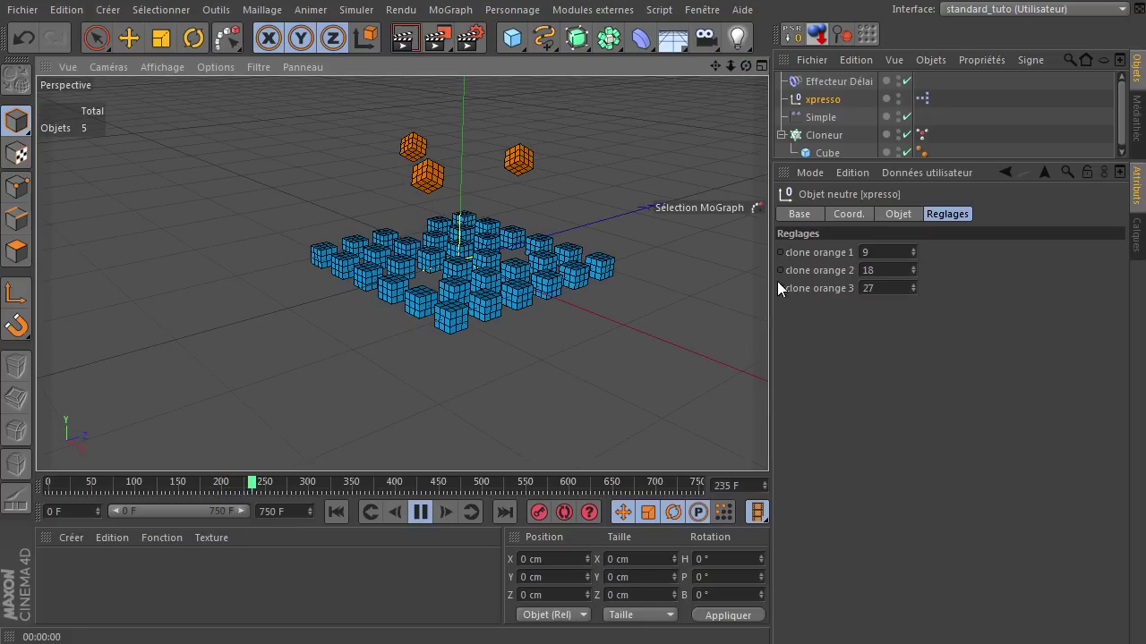
pyautogui.click(421, 512)
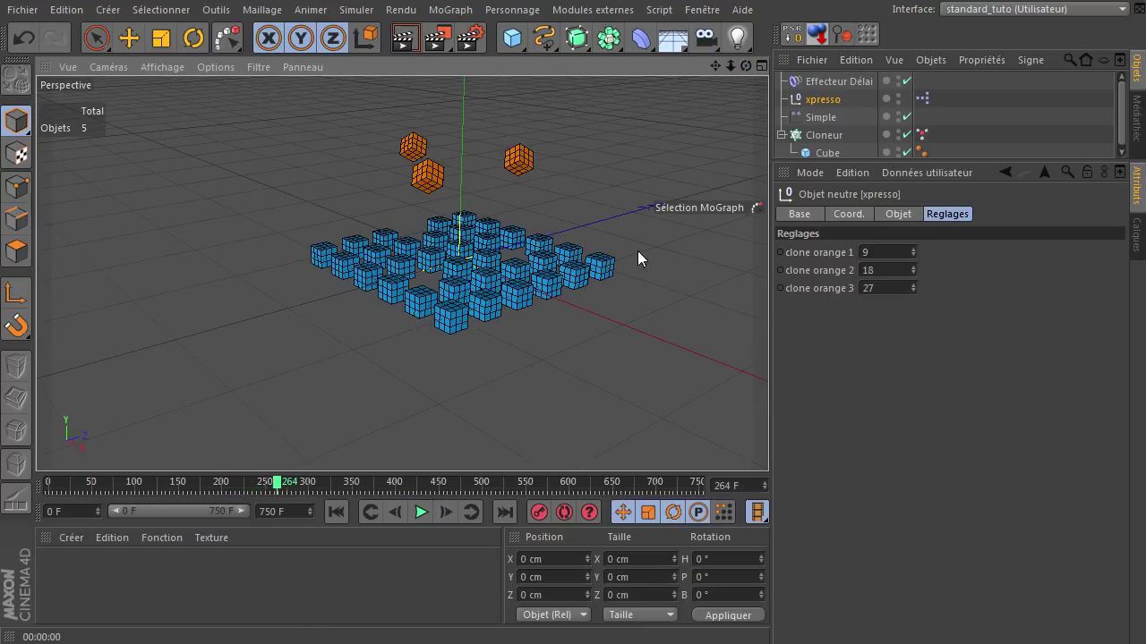
pyautogui.doubleClick(922, 99)
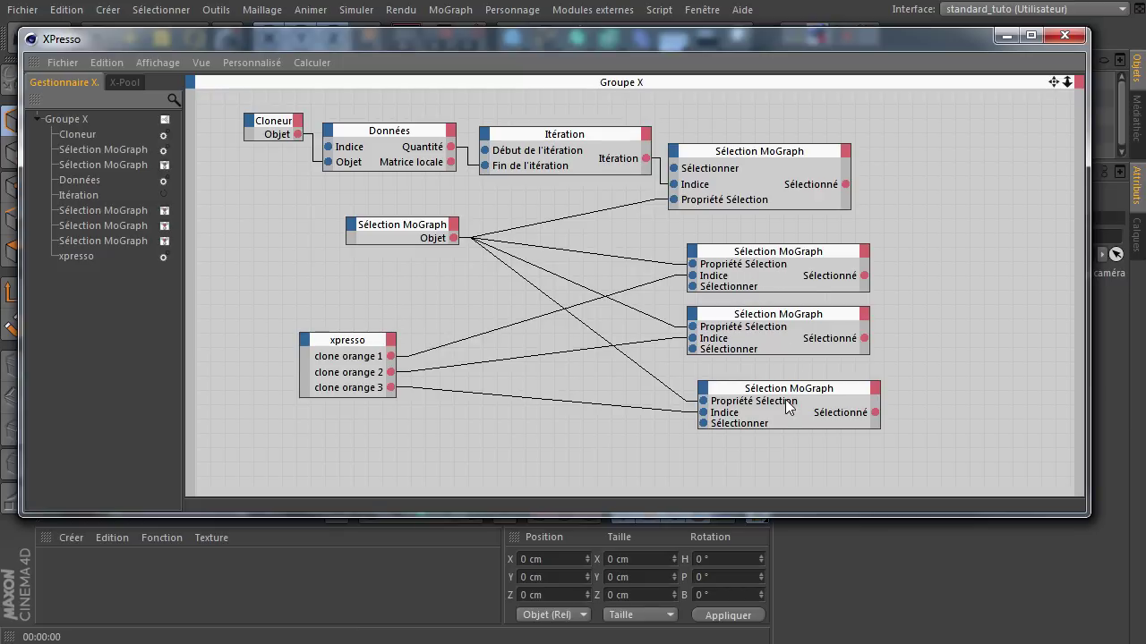
# Inspect the connections of the Sélection MoGraph, Itération and Données nodes
pyautogui.click(814, 274)
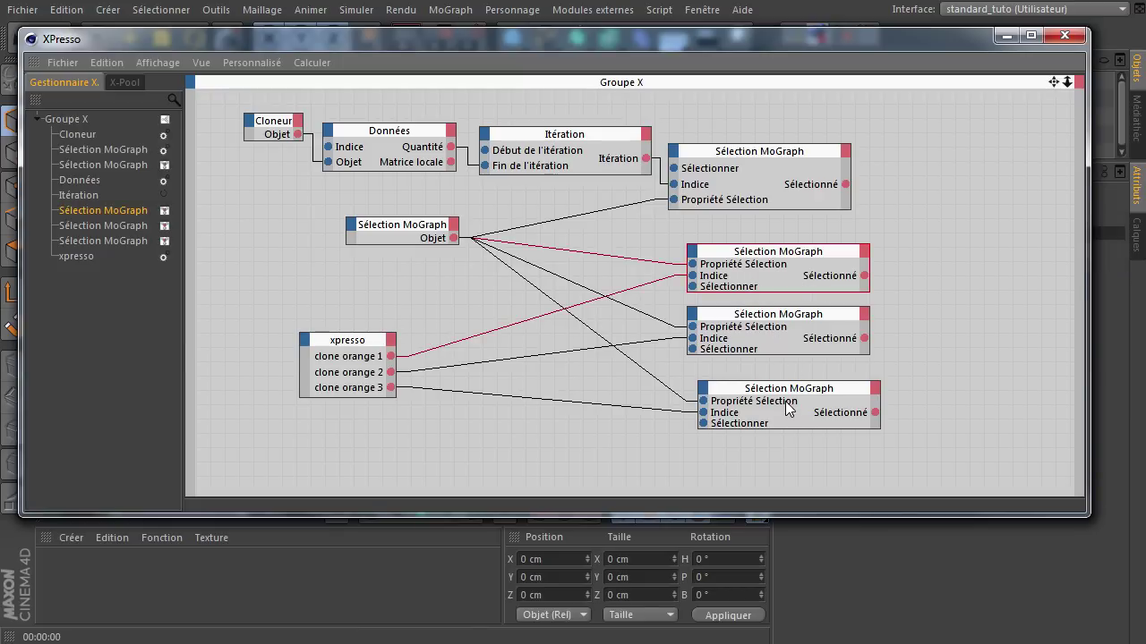
pyautogui.click(590, 130)
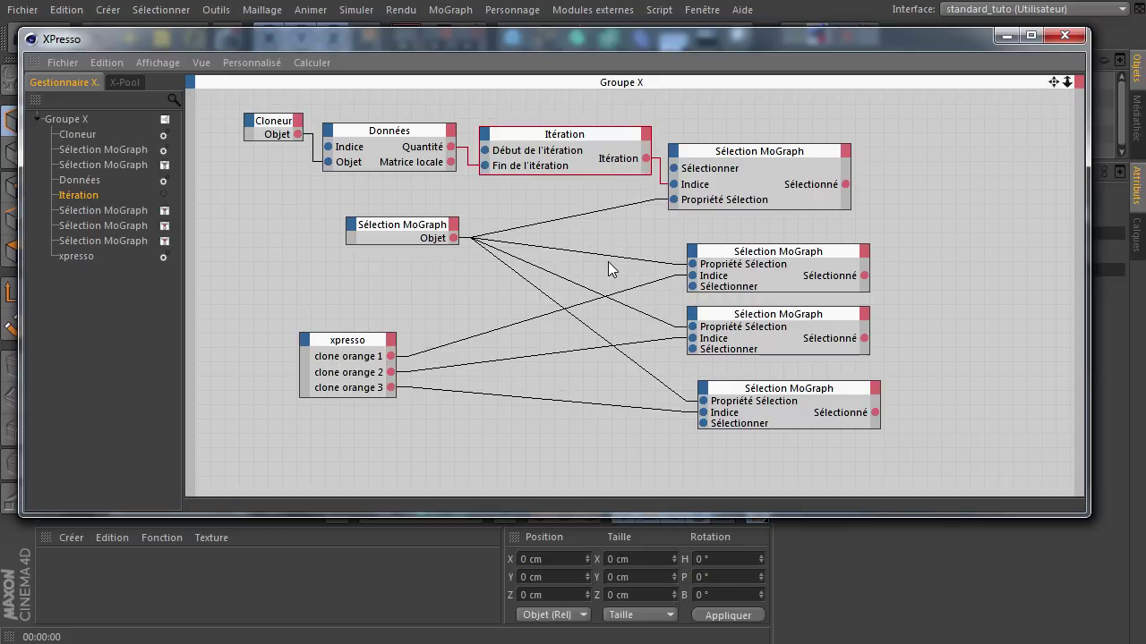
pyautogui.click(363, 143)
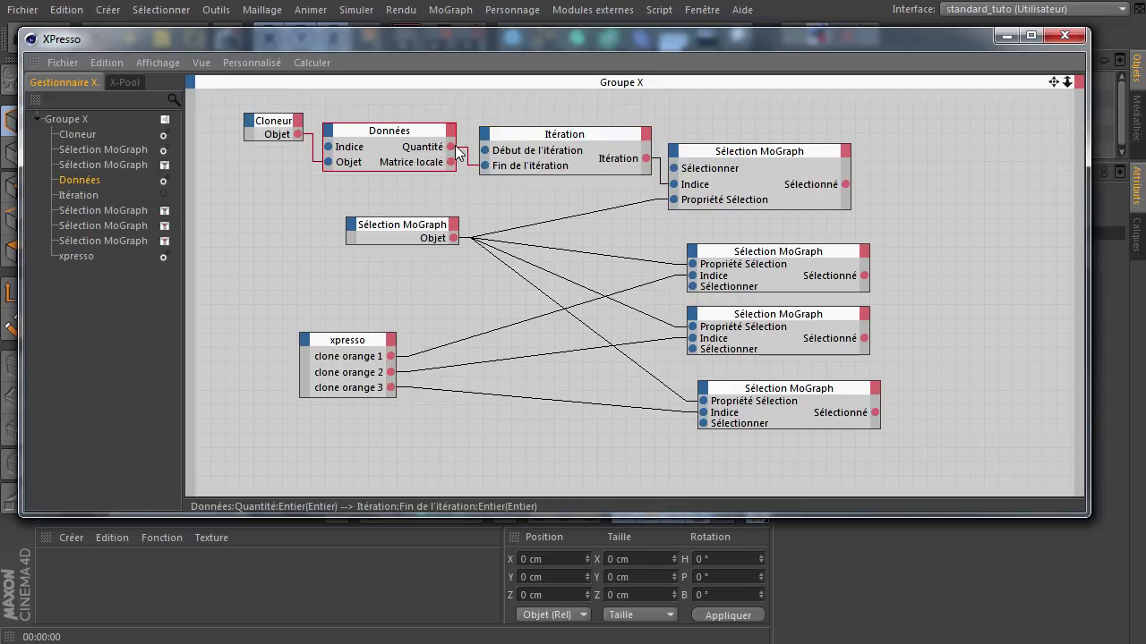
pyautogui.click(575, 144)
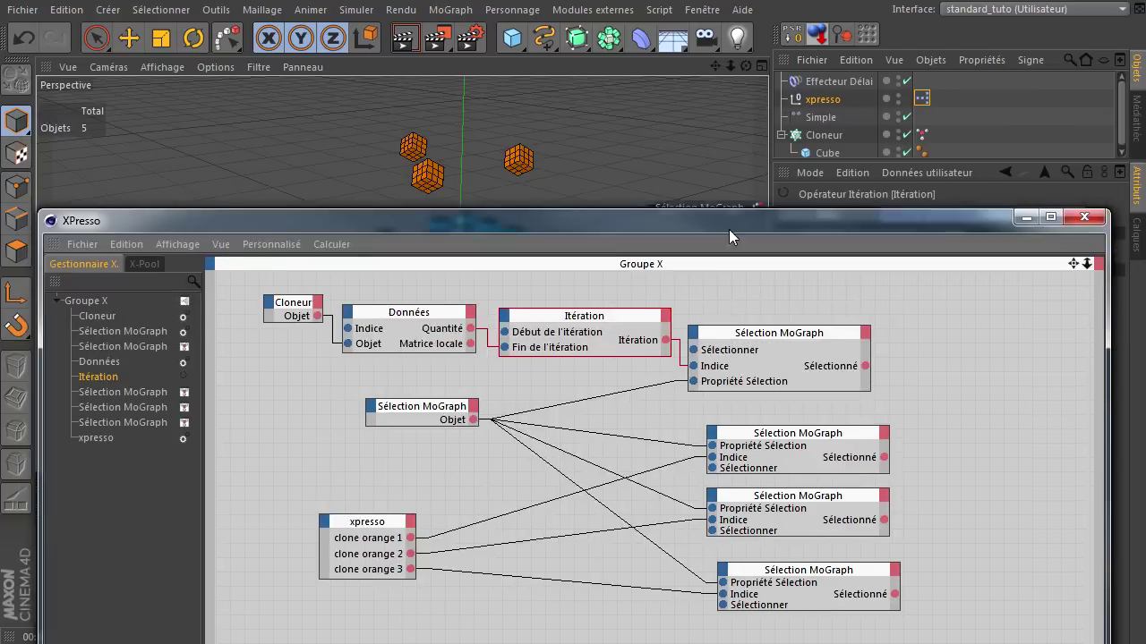
# Shift the Sélection MoGraph Objet node right toward its targets and box-select the upper node chain
pyautogui.moveTo(709, 52); pyautogui.dragTo(738, 231)
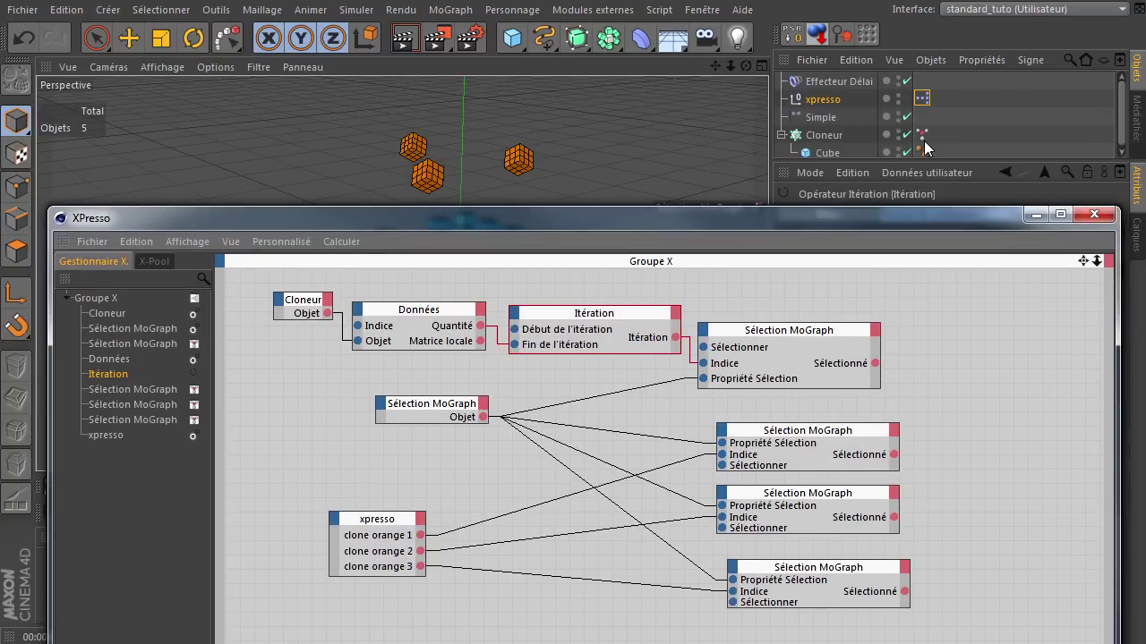
pyautogui.click(922, 136)
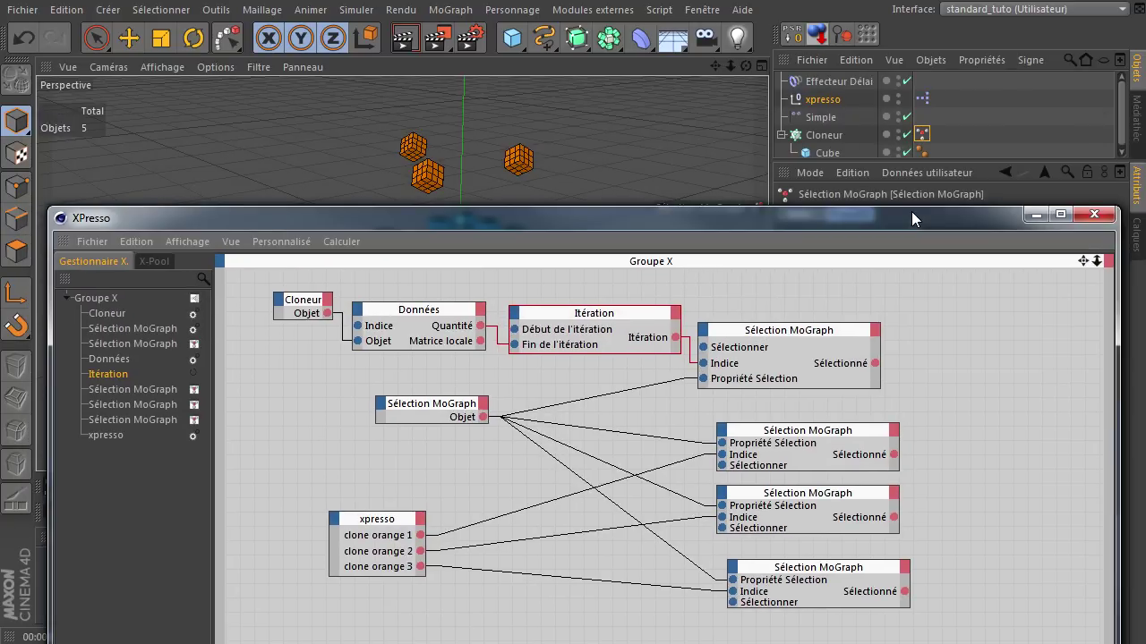
pyautogui.moveTo(911, 212); pyautogui.dragTo(864, 141)
pyautogui.click(764, 205)
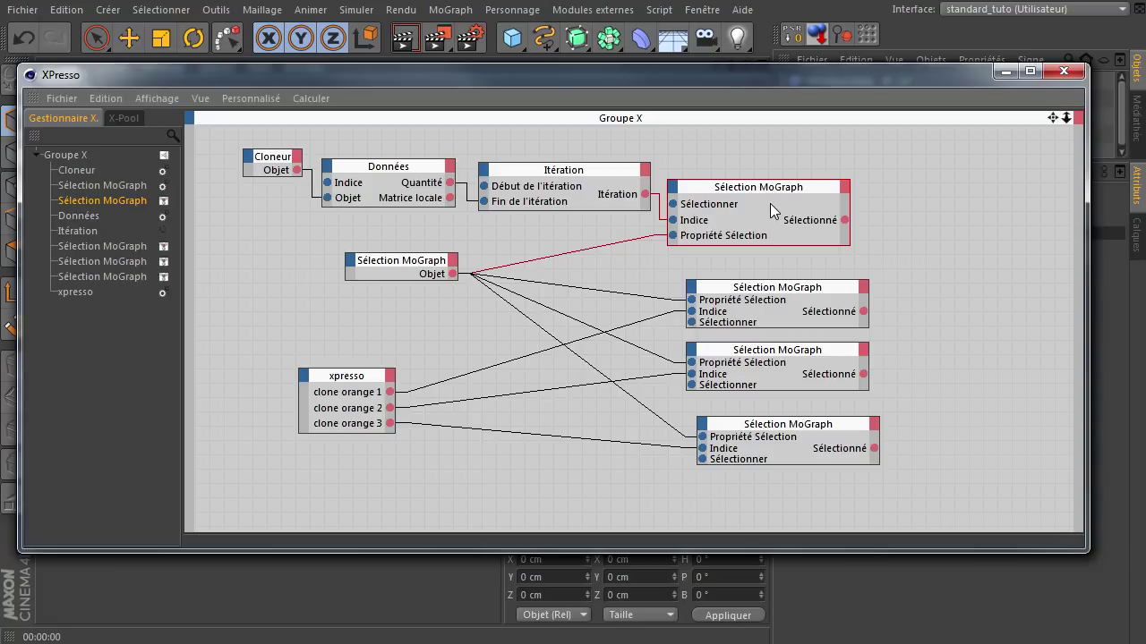
pyautogui.moveTo(398, 260); pyautogui.dragTo(485, 287)
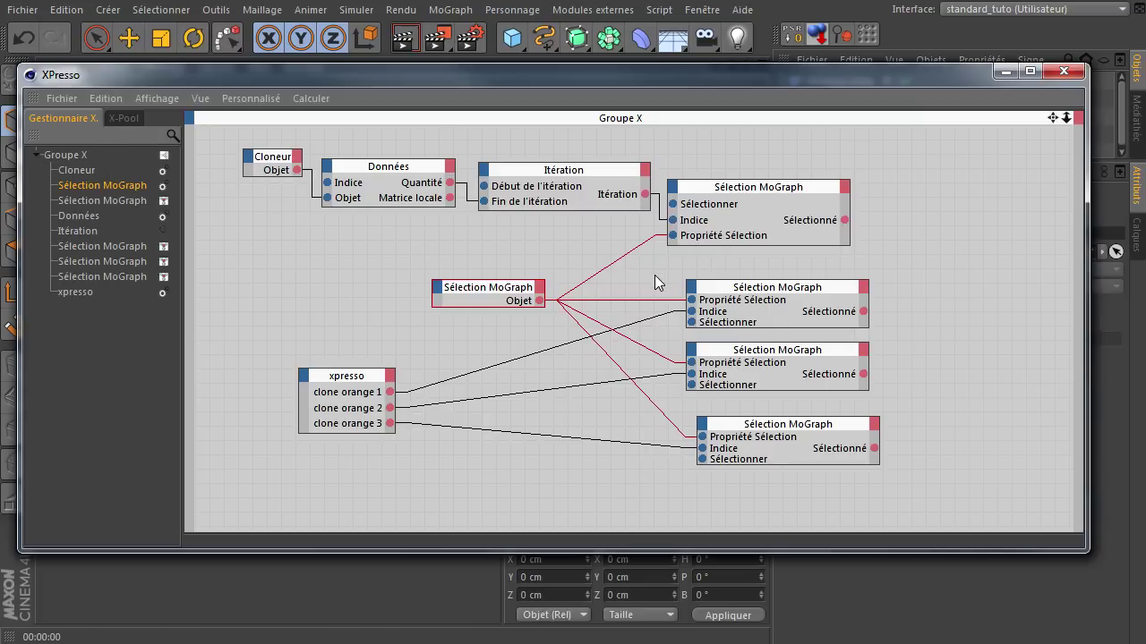
pyautogui.moveTo(626, 205)
pyautogui.mouseDown()
pyautogui.moveTo(862, 234)
pyautogui.moveTo(876, 281)
pyautogui.moveTo(685, 300)
pyautogui.mouseUp()
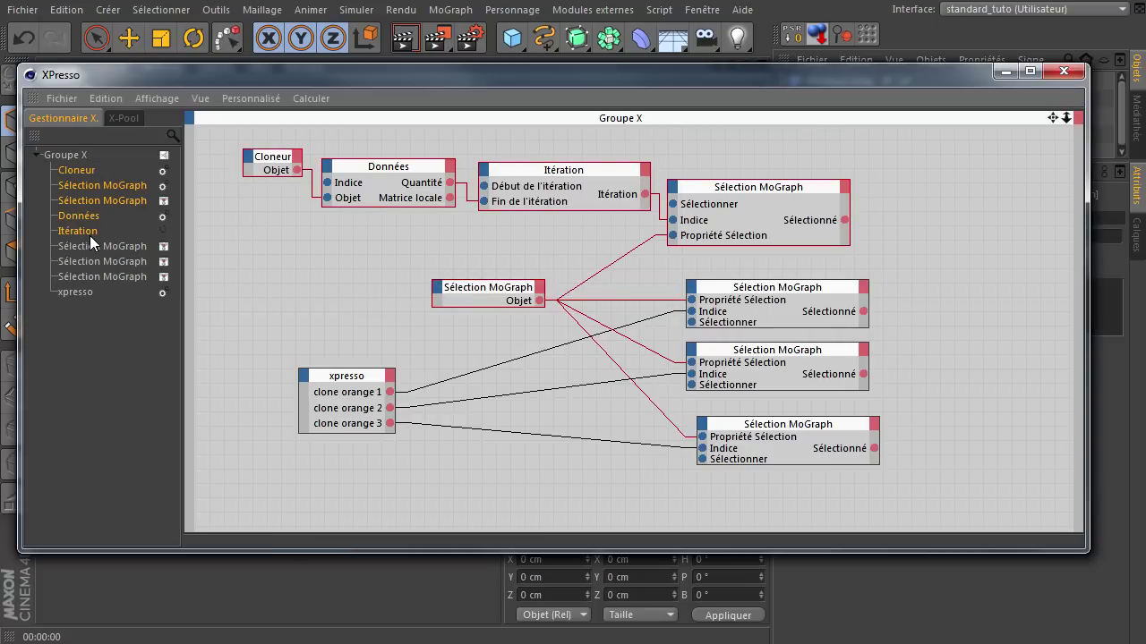
# Check the Sélection MoGraph node wires and move the xpresso node directly under Itération
pyautogui.click(720, 289)
pyautogui.click(733, 349)
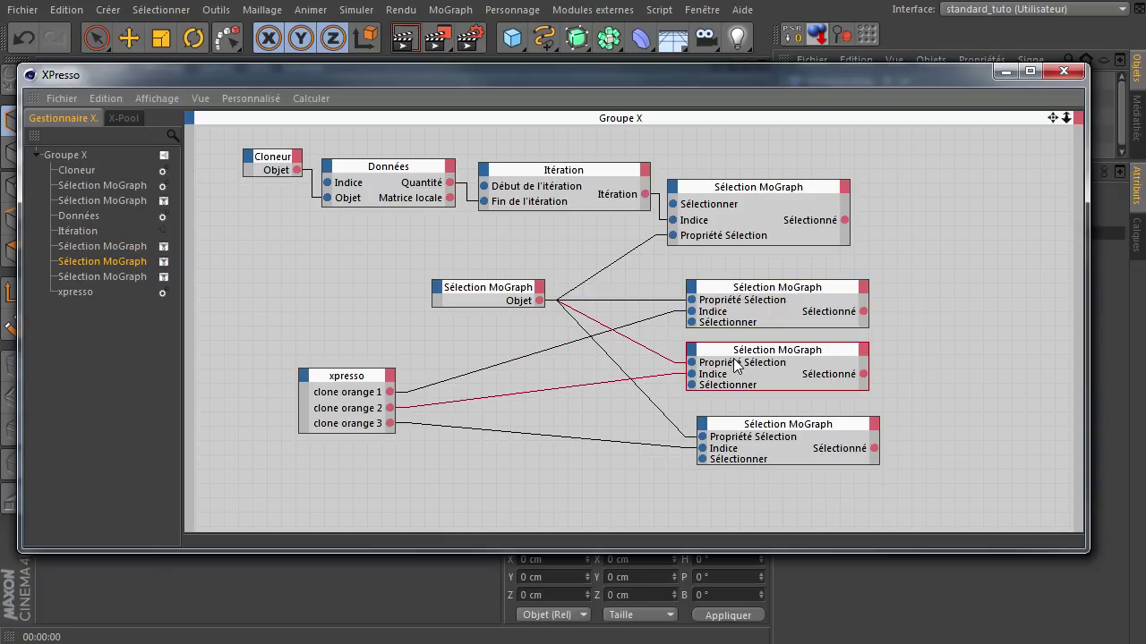
pyautogui.click(754, 429)
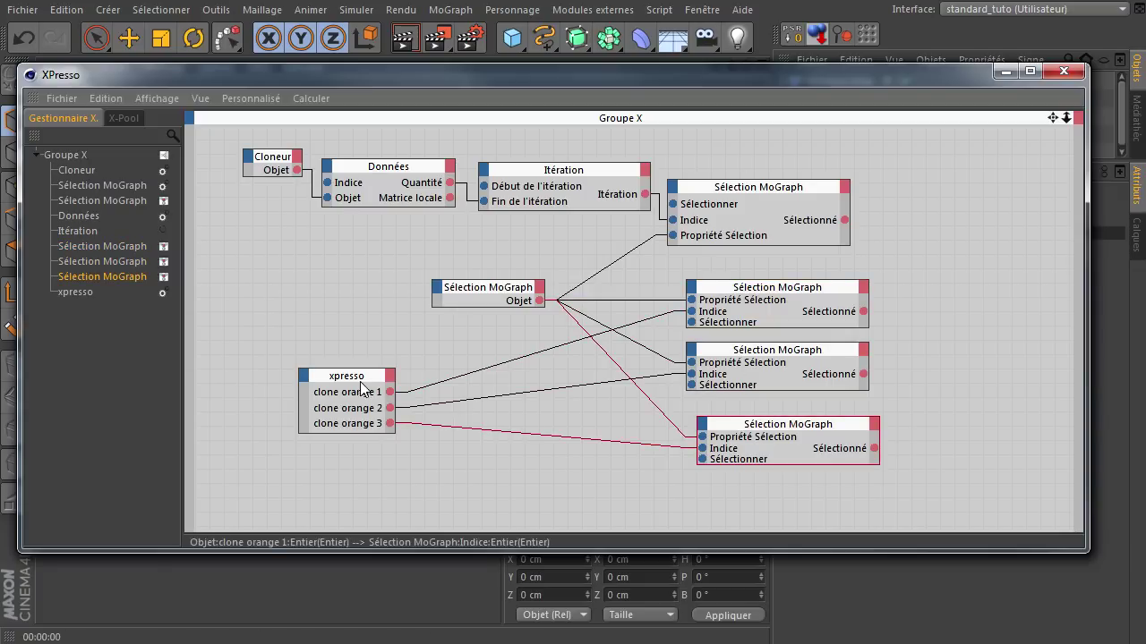
pyautogui.moveTo(63, 294); pyautogui.dragTo(83, 240)
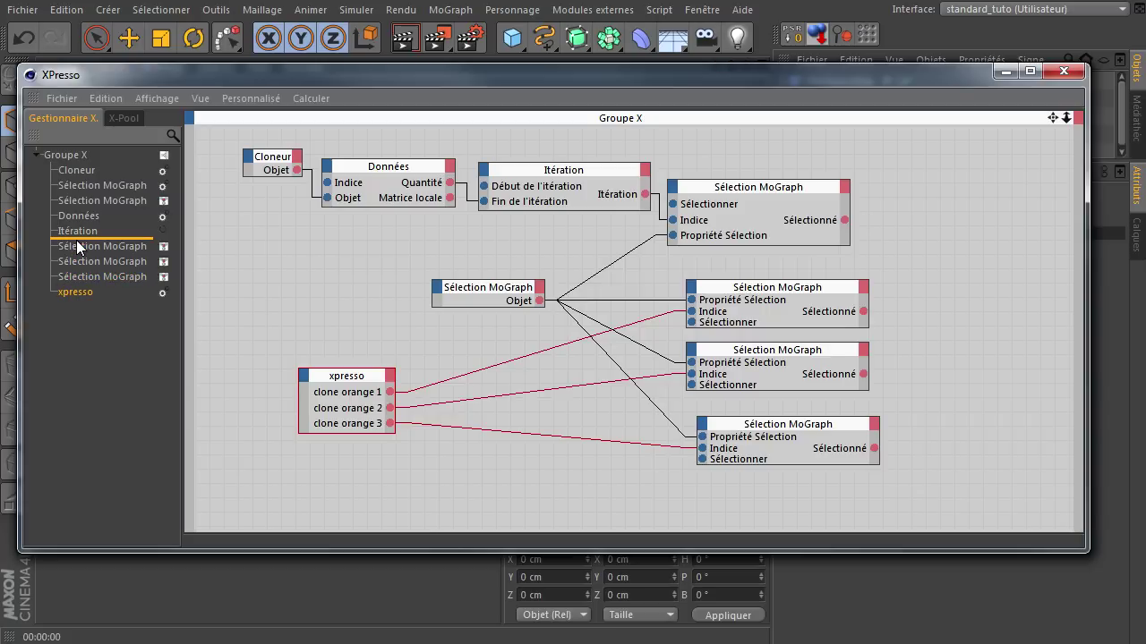
pyautogui.click(399, 326)
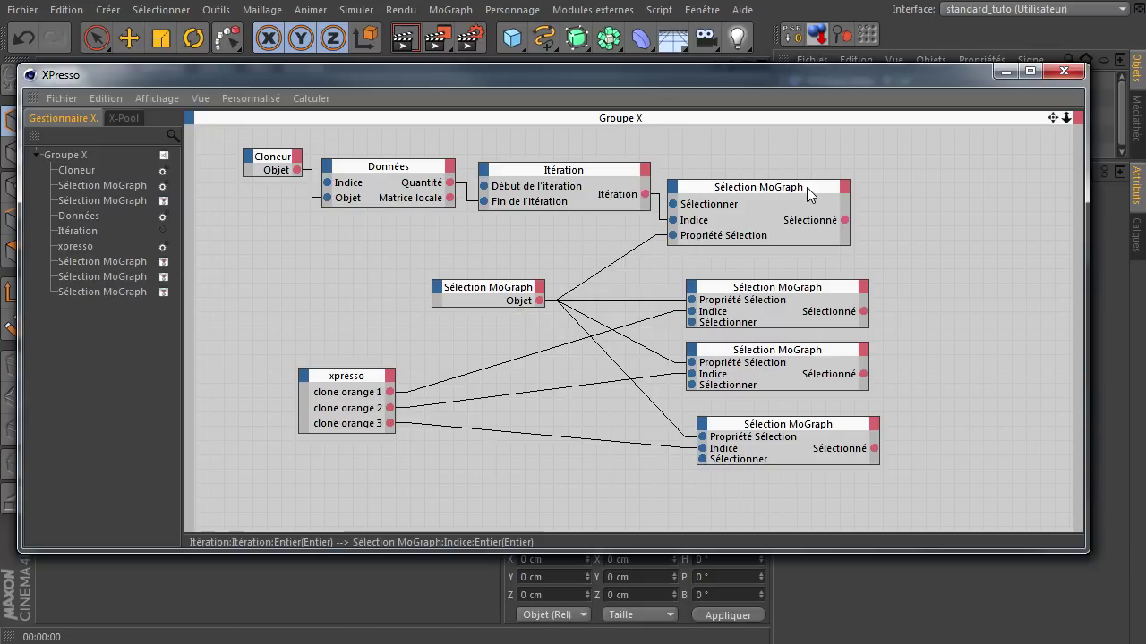
# Clear the node selection and close the XPresso editor, revealing the orange clones
pyautogui.moveTo(771, 151); pyautogui.dragTo(919, 480)
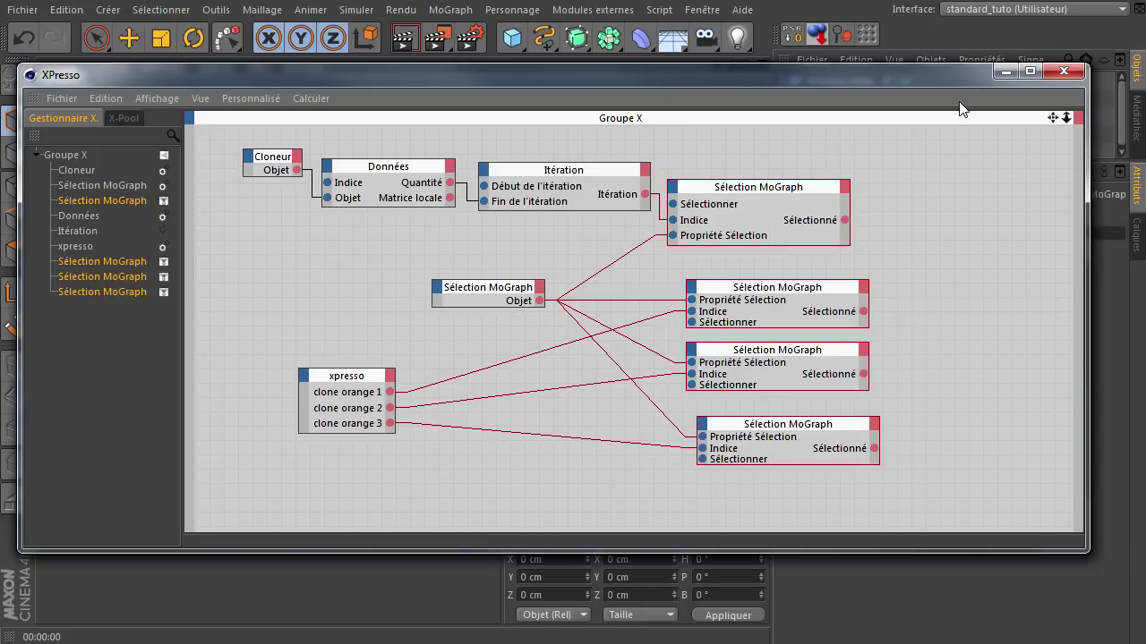
pyautogui.click(948, 229)
pyautogui.click(1005, 70)
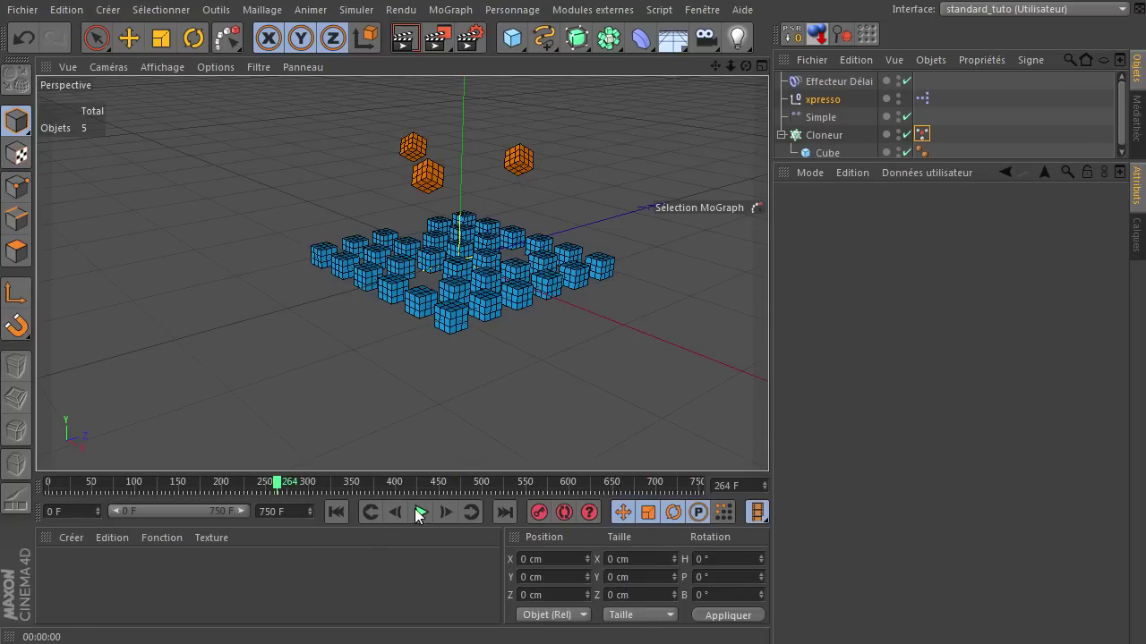
# With playback running, set xpresso's clone orange 1, 2 and 3 to 0, 15 and 35
pyautogui.click(414, 508)
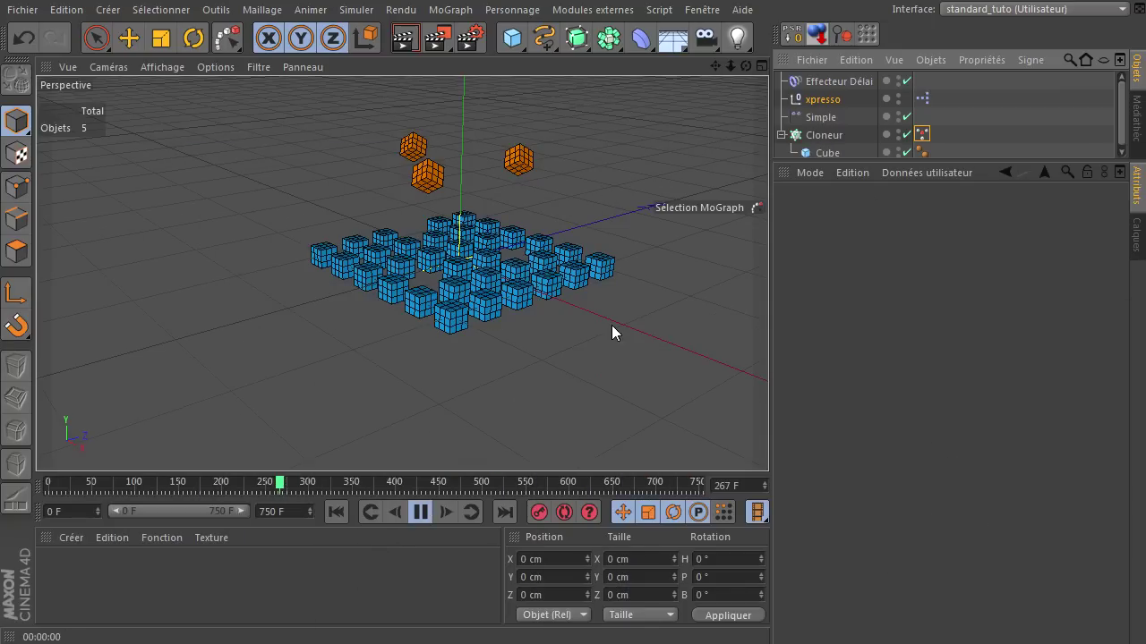
pyautogui.click(822, 108)
pyautogui.click(882, 253)
pyautogui.write('0')
pyautogui.click(887, 271)
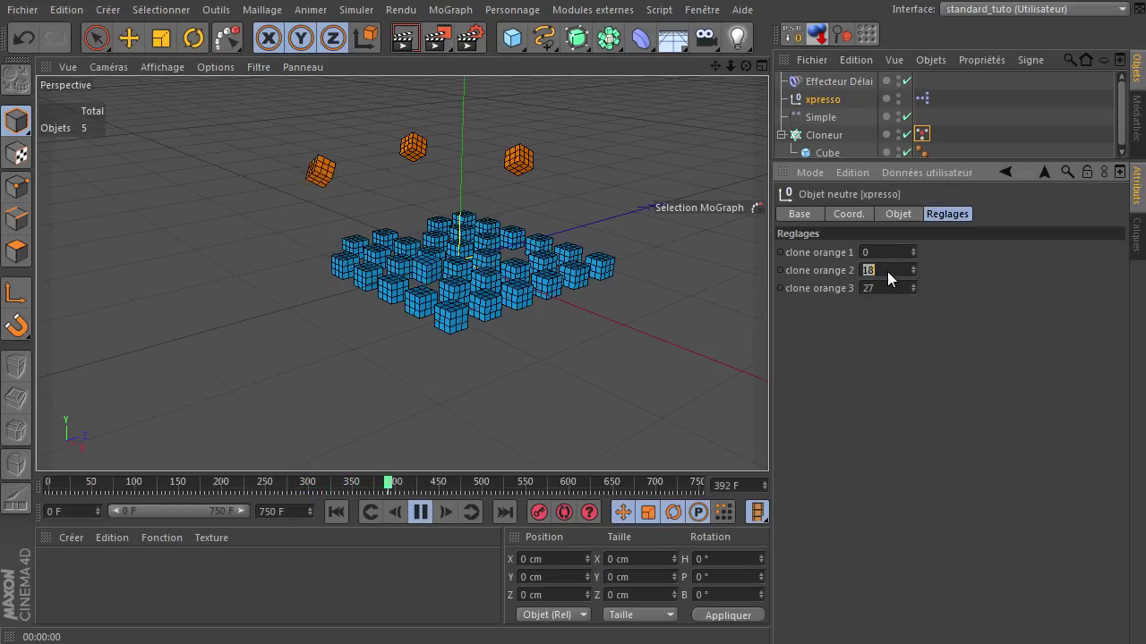
pyautogui.write('15')
pyautogui.click(884, 290)
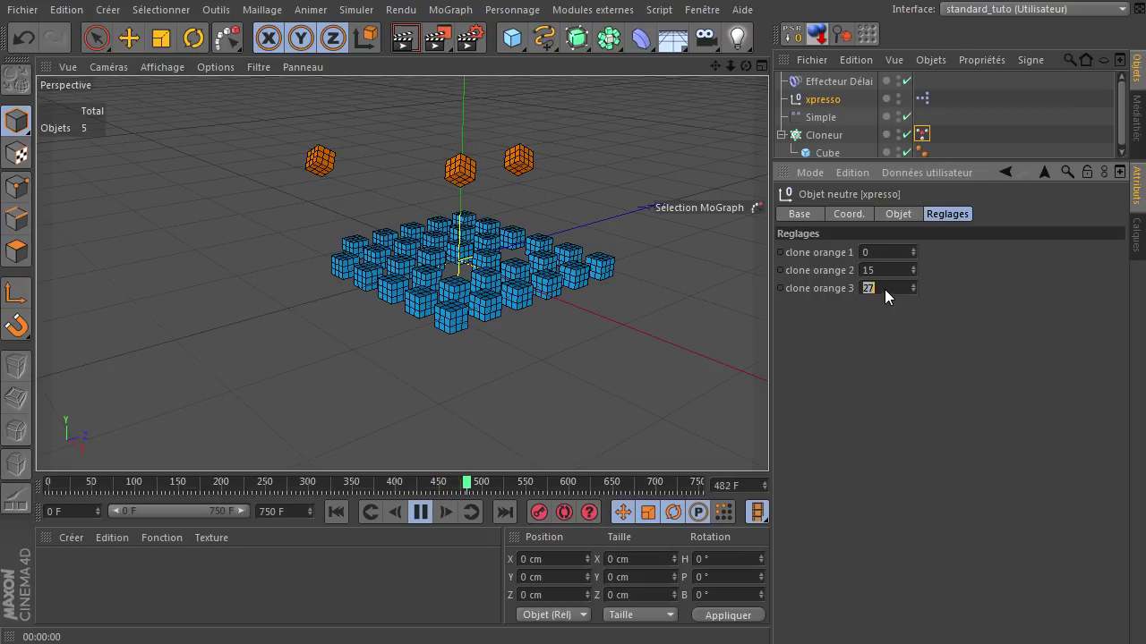
pyautogui.write('35')
pyautogui.press('Return')
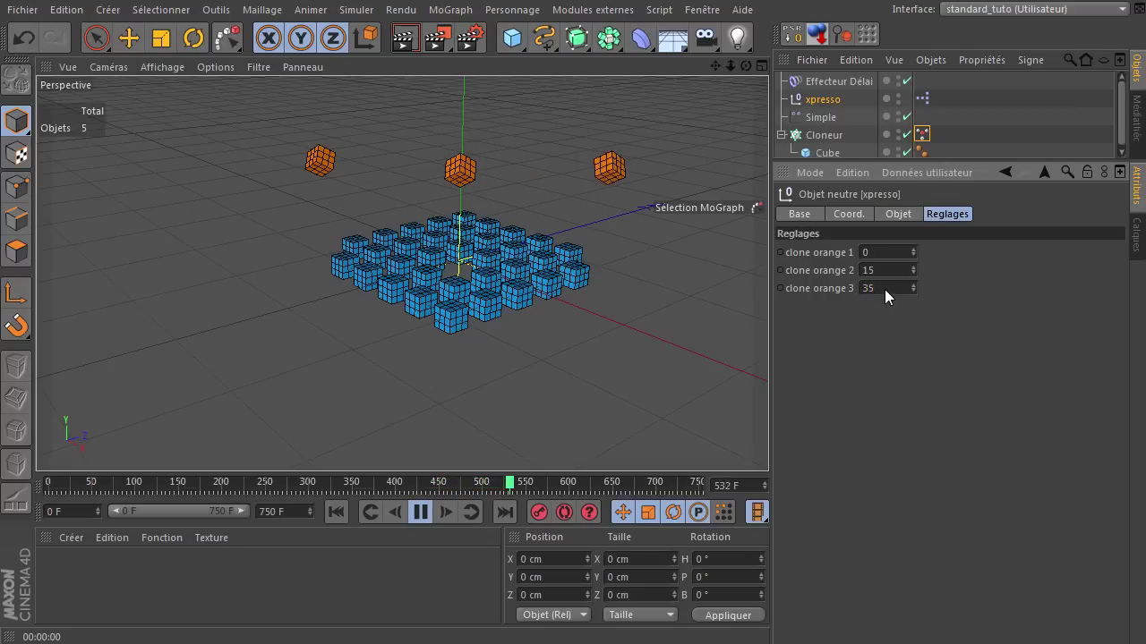
# Stop playback and bring the XPresso graph editor back into view
pyautogui.click(420, 511)
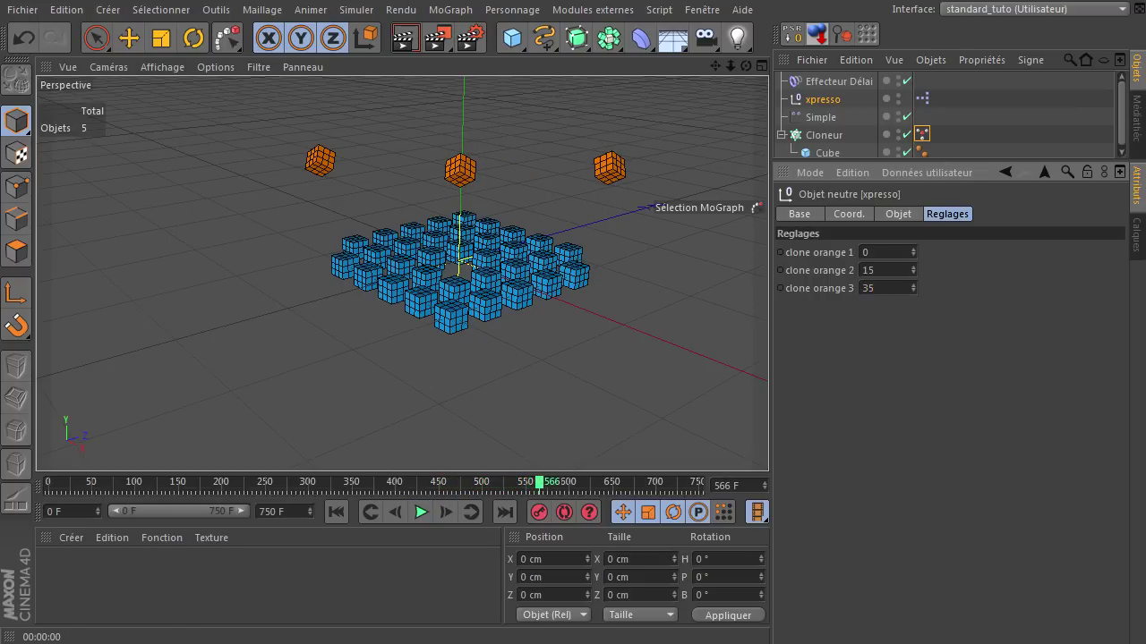
pyautogui.doubleClick(922, 98)
pyautogui.moveTo(595, 152); pyautogui.dragTo(542, 89)
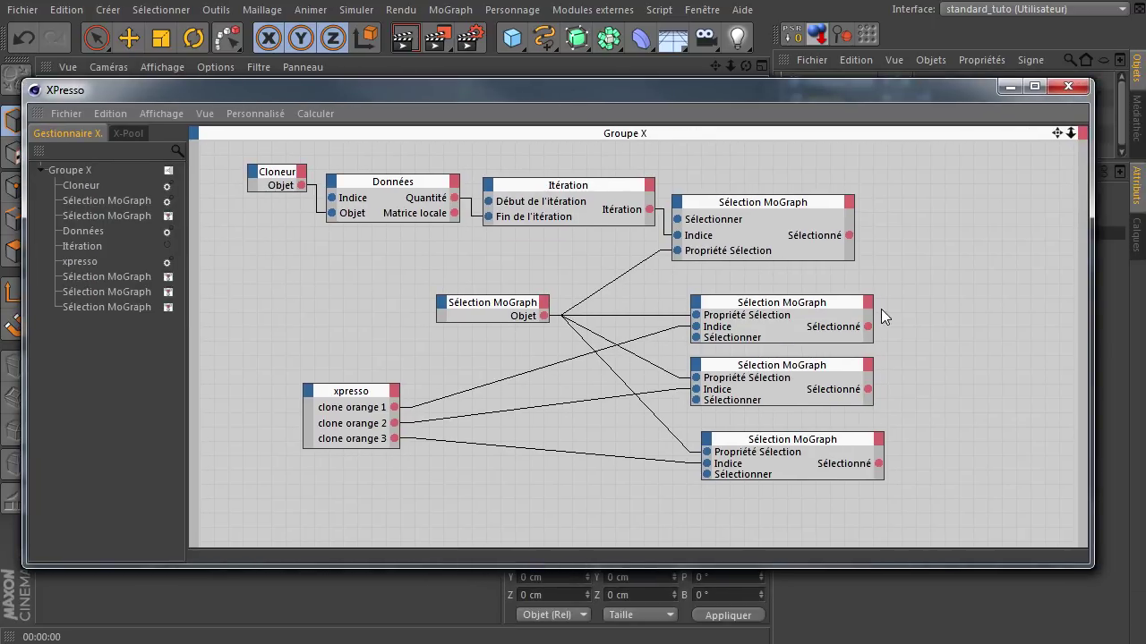